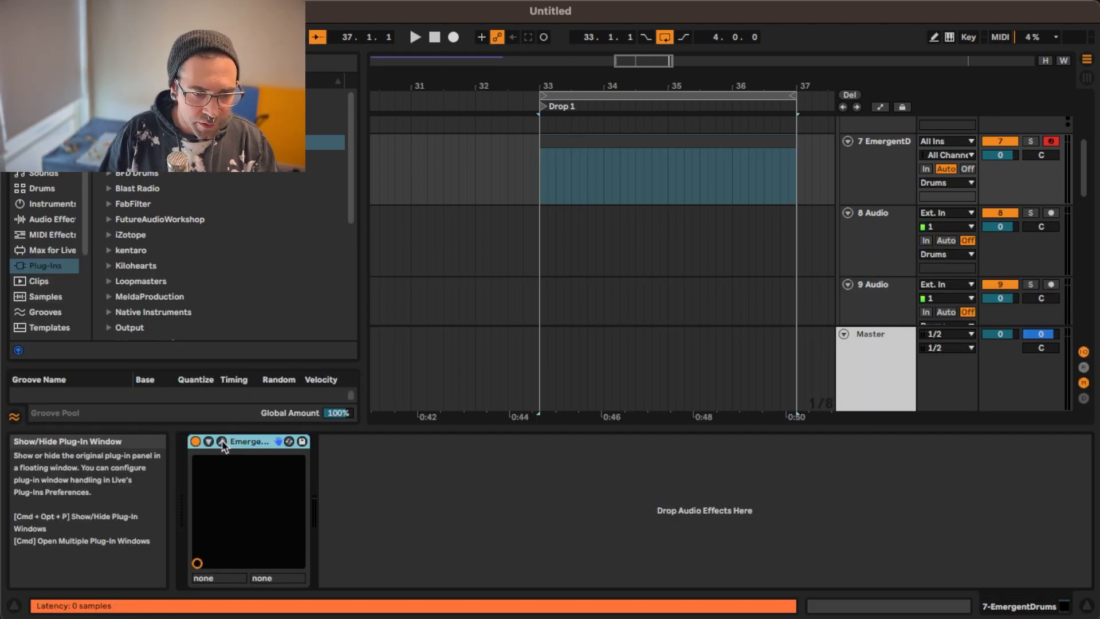
Open the Emergent Drums plug-in window on the 7-EmergentDrums track and move it clear over the arrangement
left_click(221, 441)
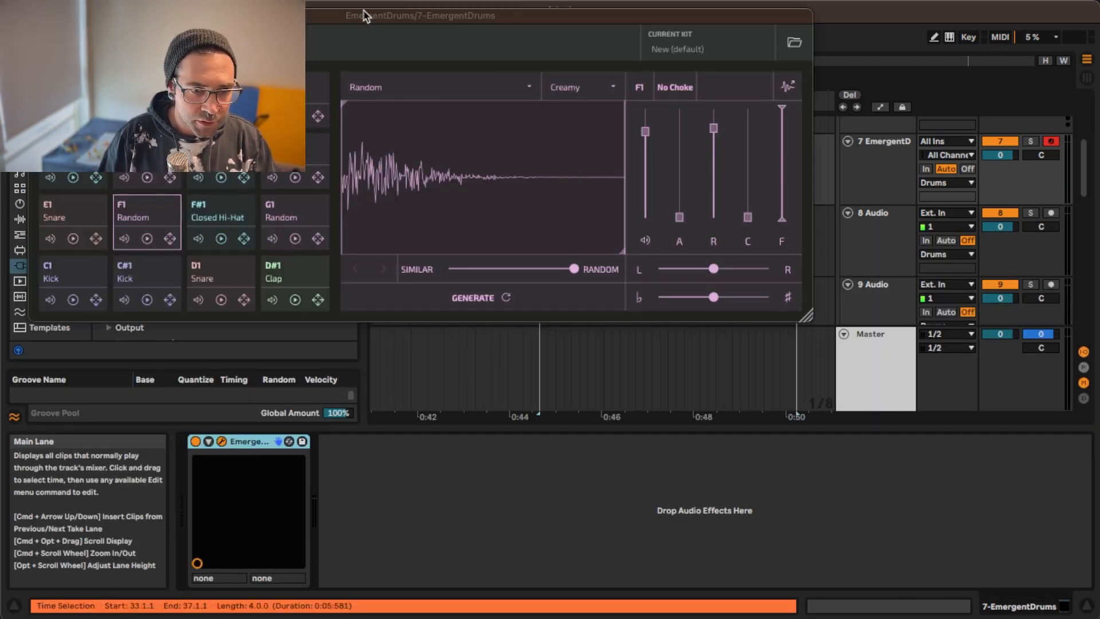
left_click_drag(363, 16, 557, 172)
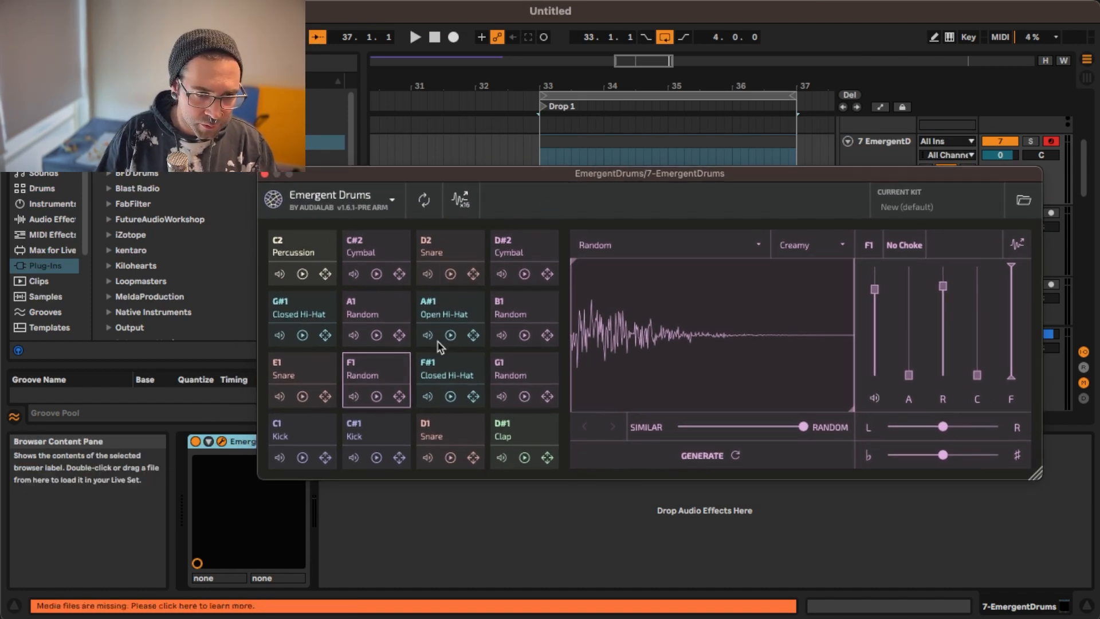
Audition the kit's lower pads, including the kicks, snares, clap and F1 Random, finishing on a preview of the C1 Kick
left_click(523, 429)
left_click(359, 430)
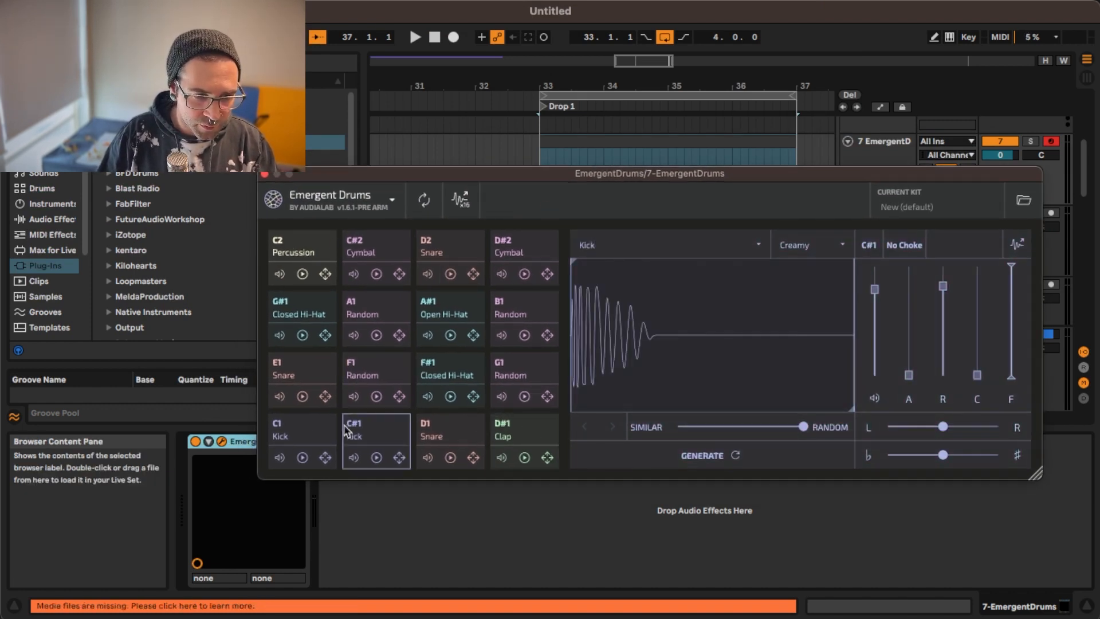
left_click(304, 401)
left_click(311, 443)
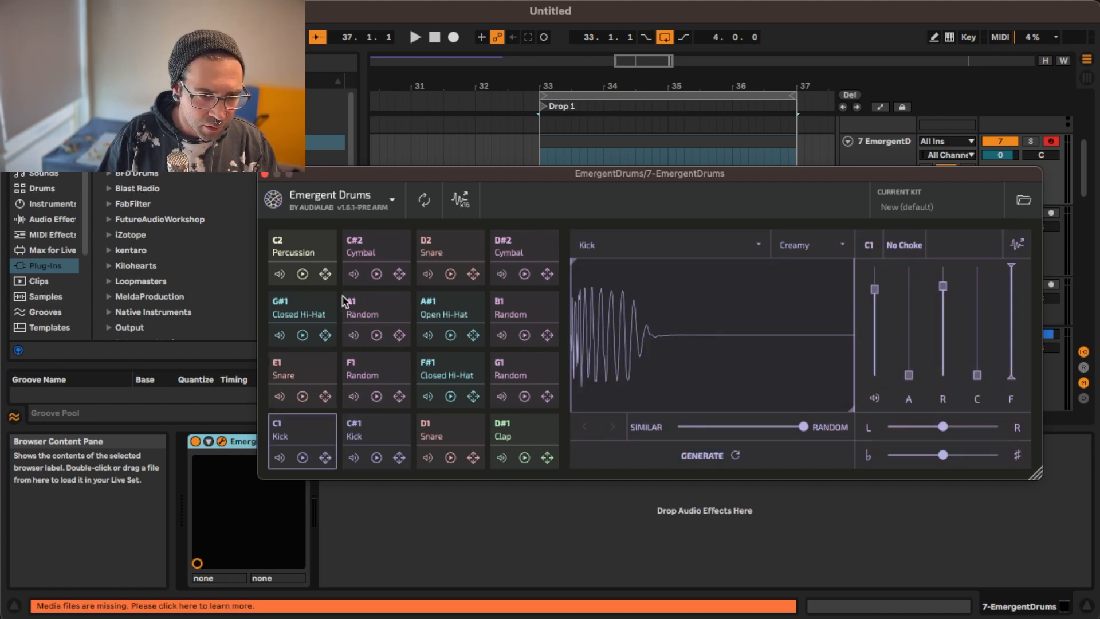
left_click(458, 432)
left_click(377, 433)
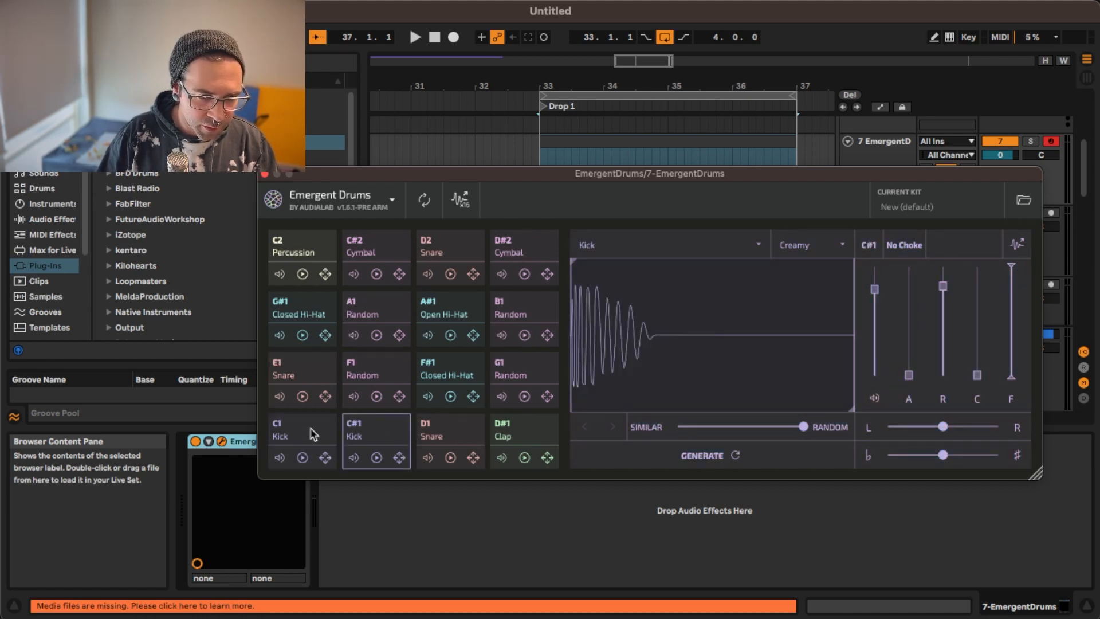
left_click(313, 433)
left_click(318, 371)
left_click(377, 366)
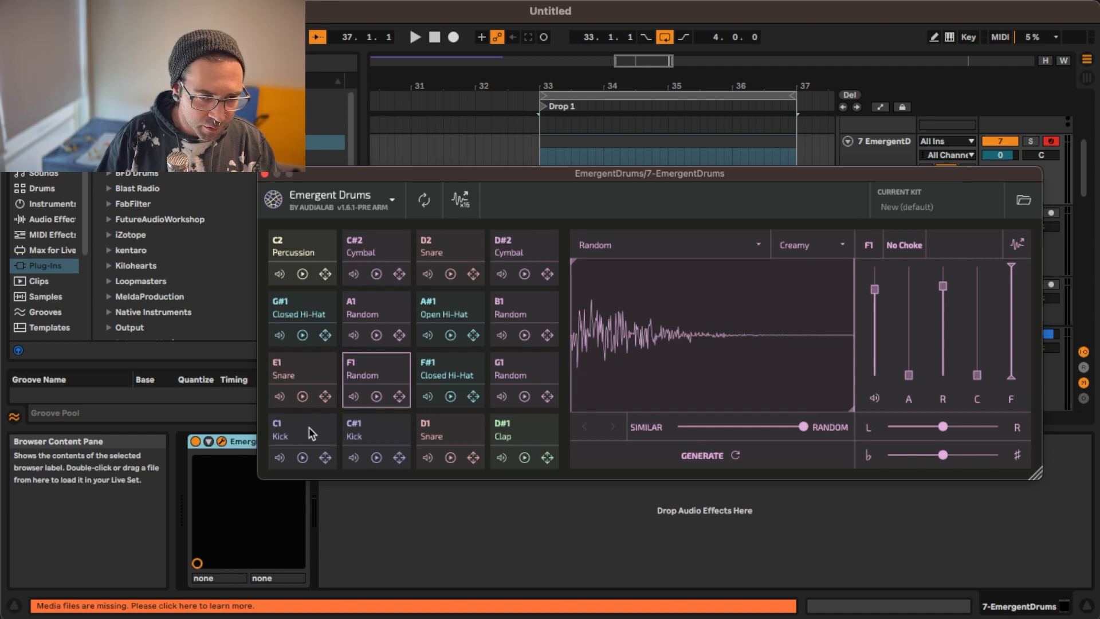
left_click(311, 434)
left_click(303, 458)
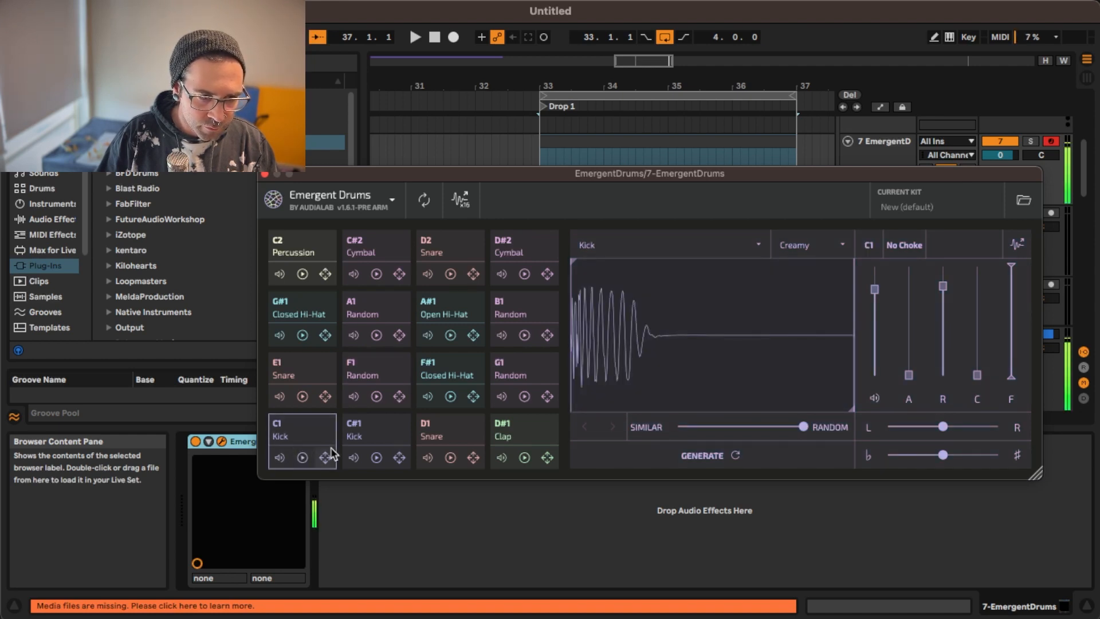
left_click(377, 433)
left_click(309, 430)
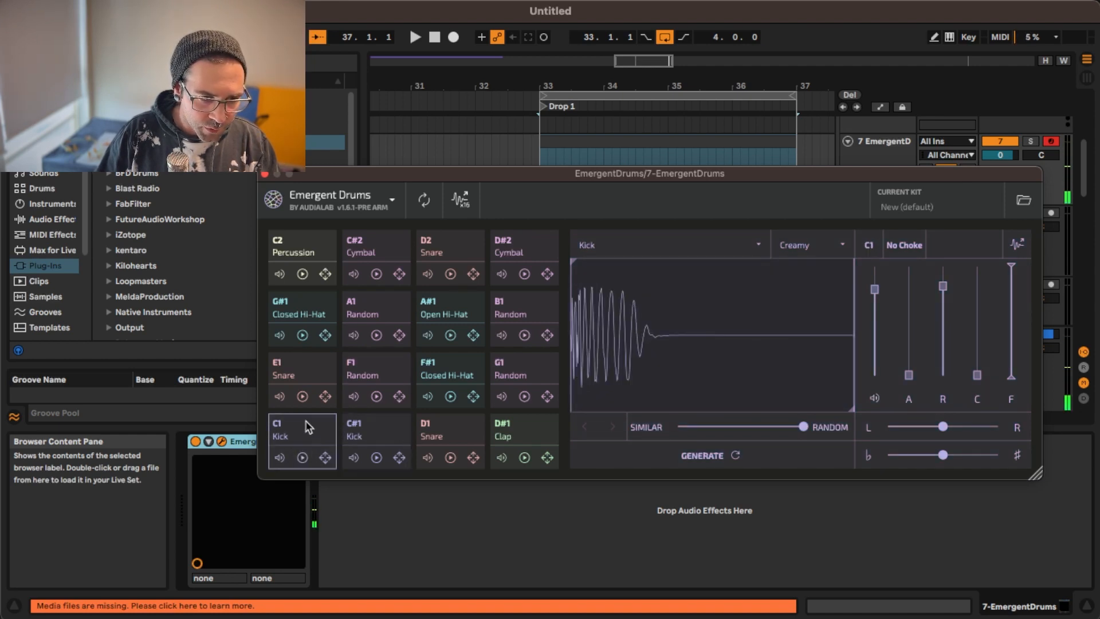
left_click(299, 459)
Choose Kick as the C1 pad's sound type, set its character to Crunchy, and preview the generated sample
left_click(756, 245)
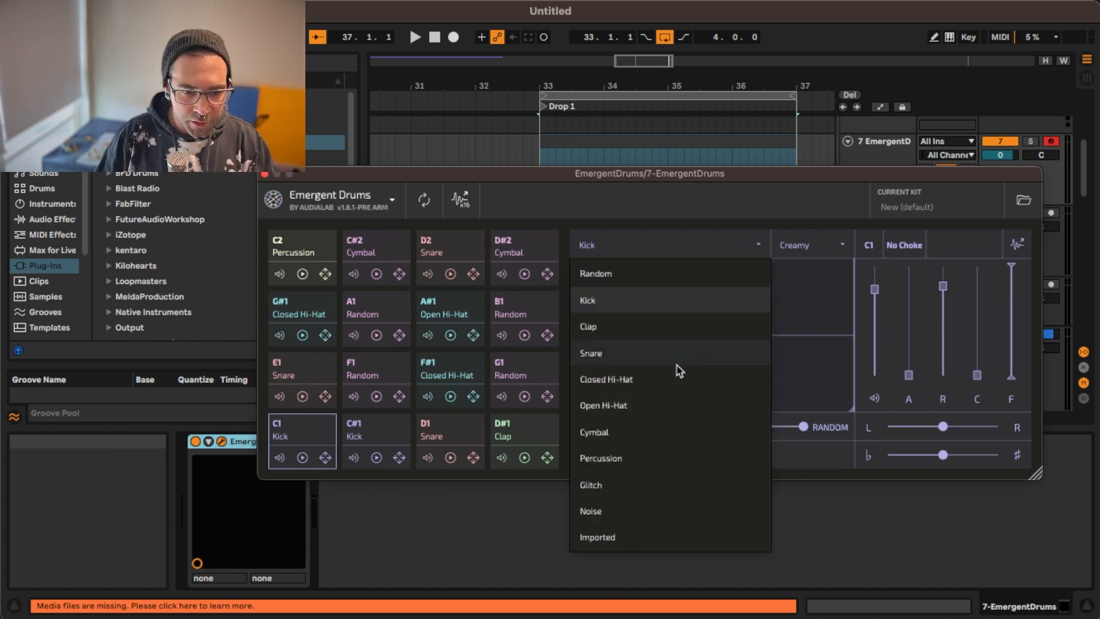
left_click(625, 302)
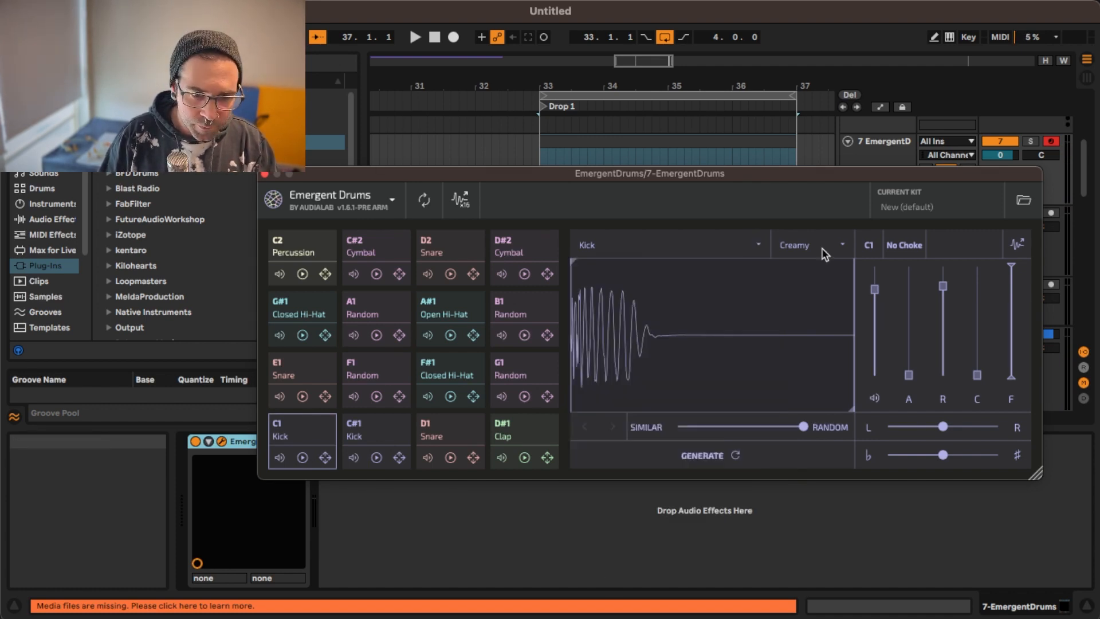
left_click(827, 250)
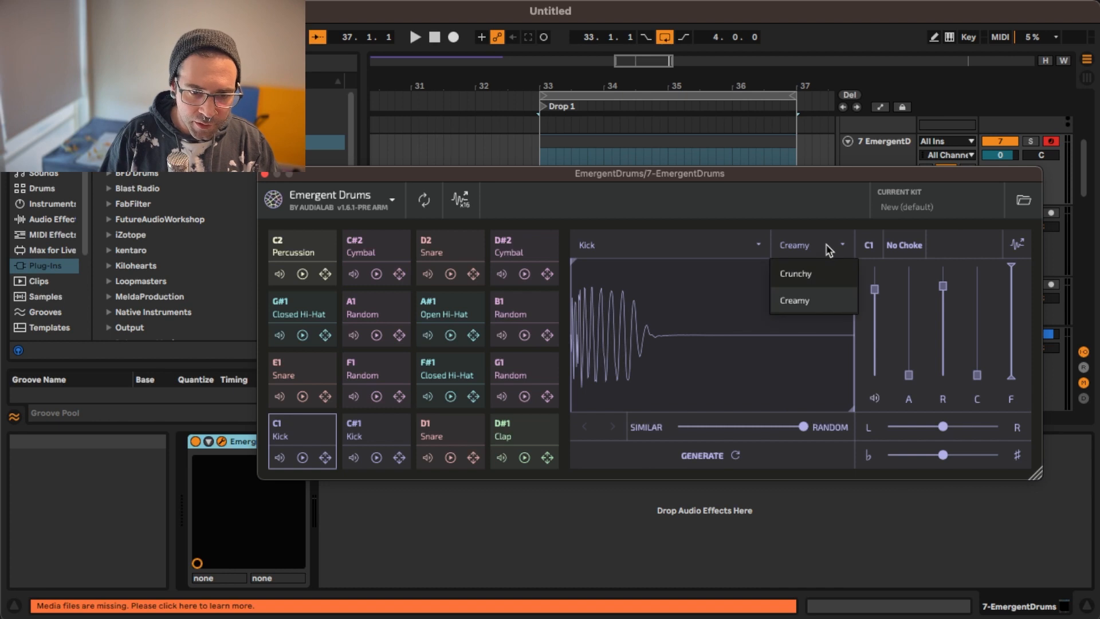
left_click(815, 279)
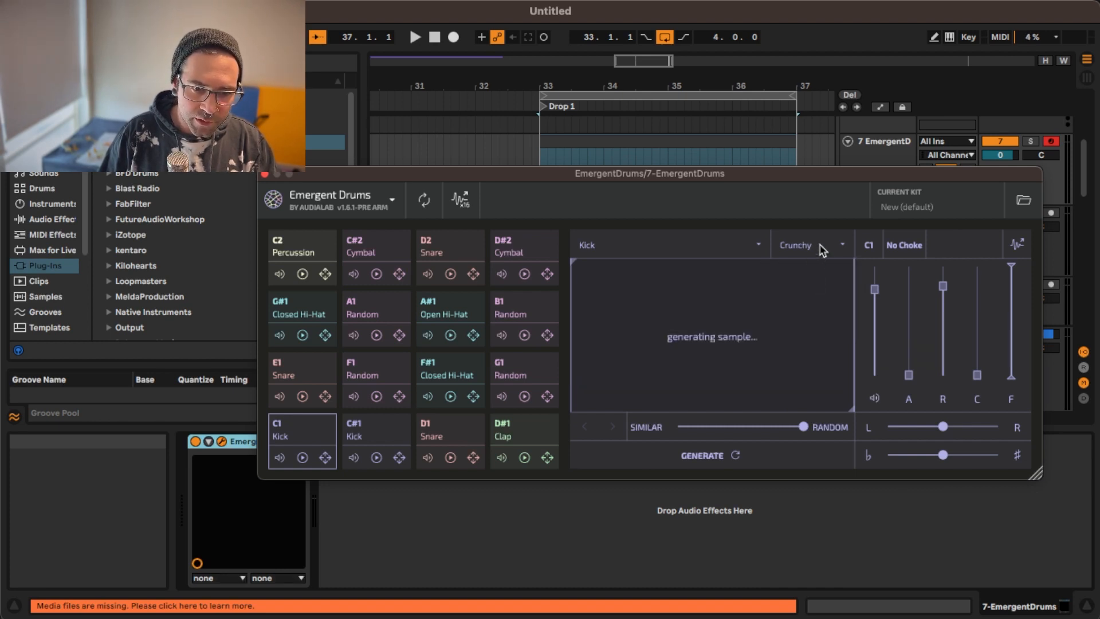
left_click(822, 251)
left_click(823, 248)
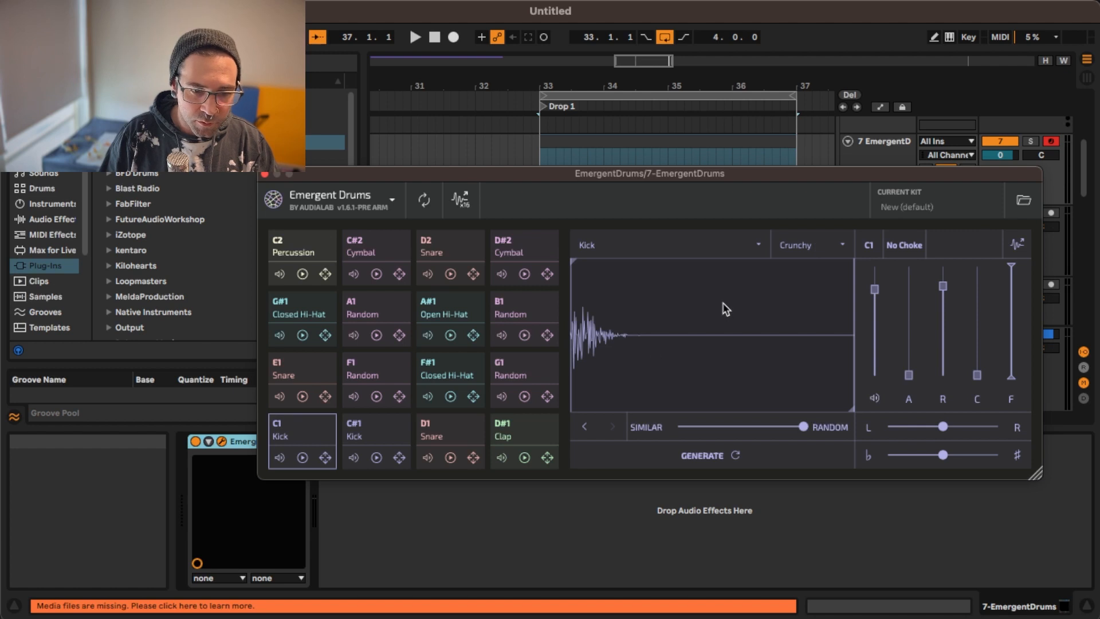
left_click(302, 458)
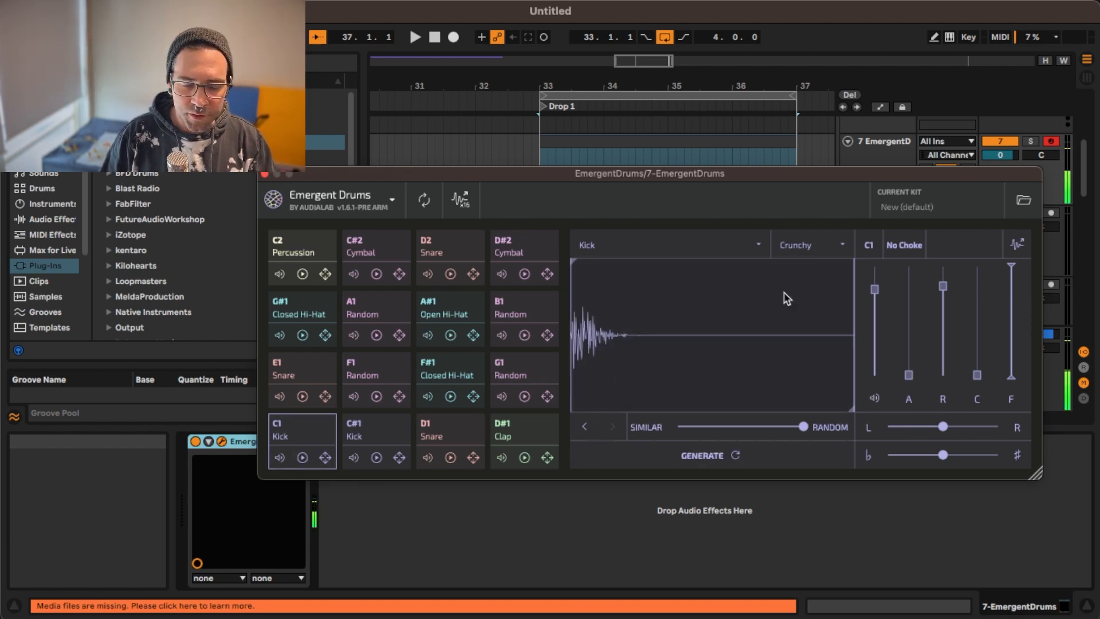
Set the C1 kick's character to Creamy, generate a new sample, and preview it several times
left_click(833, 247)
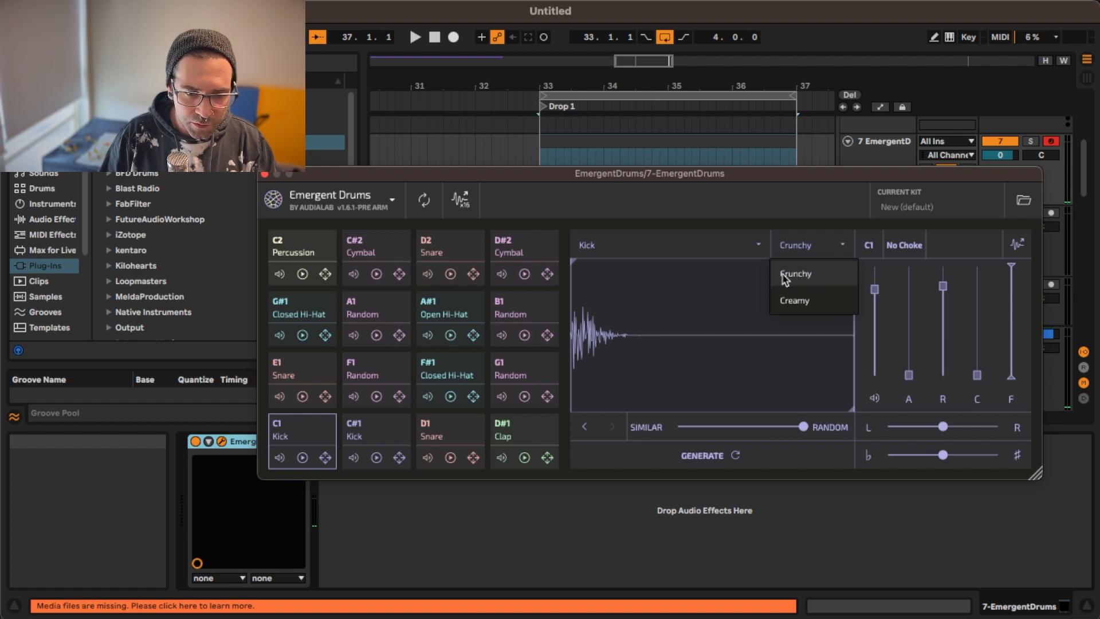
left_click(799, 305)
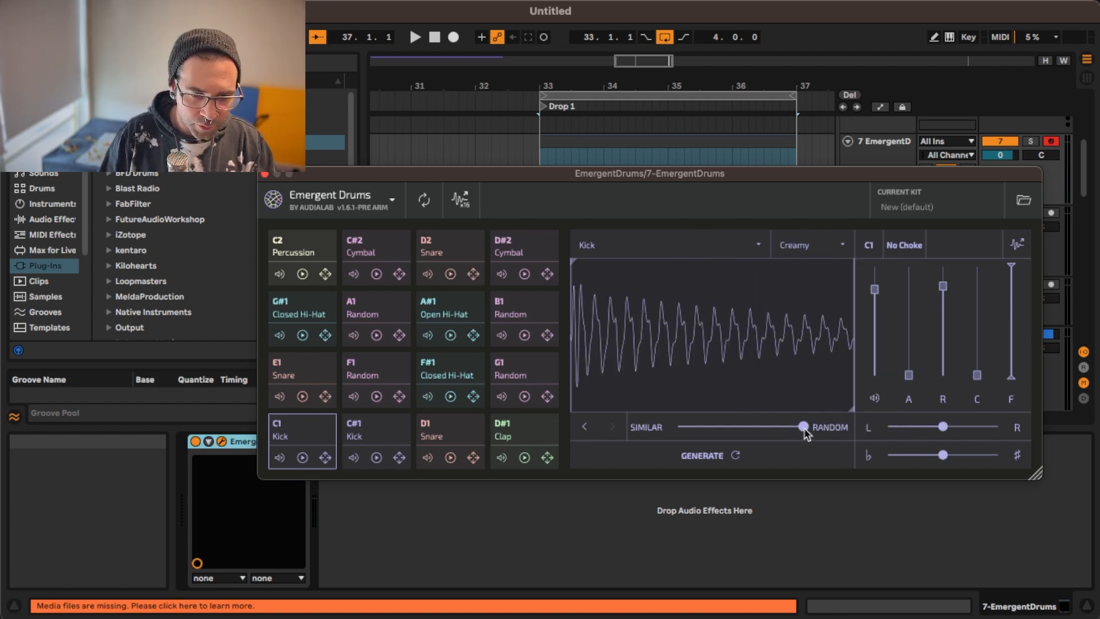
left_click(735, 457)
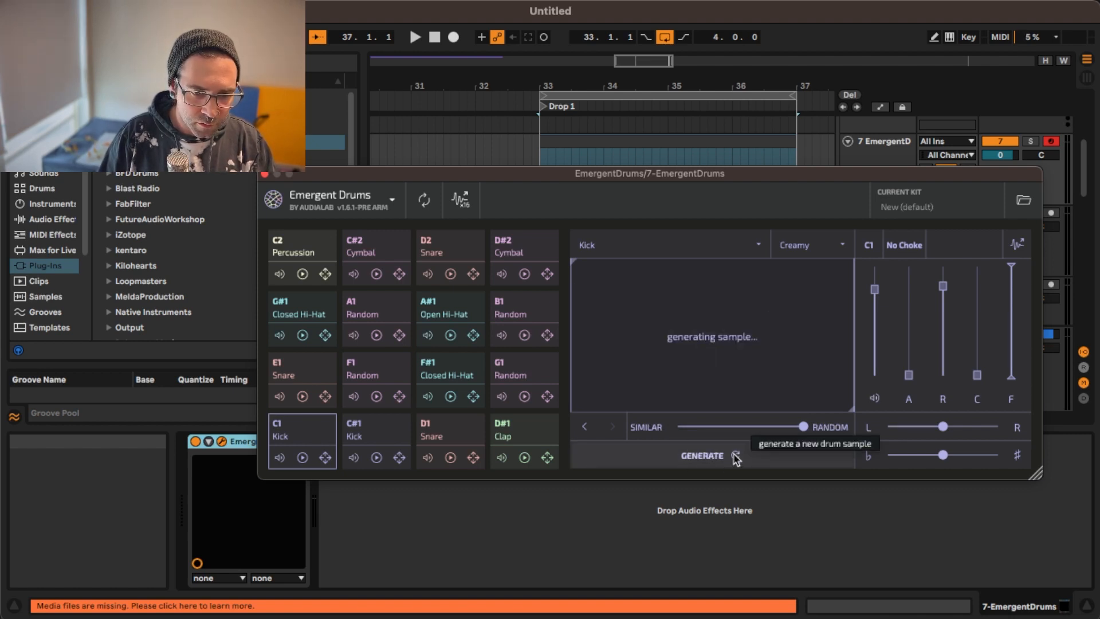
left_click(302, 458)
left_click(302, 458)
left_click(302, 458)
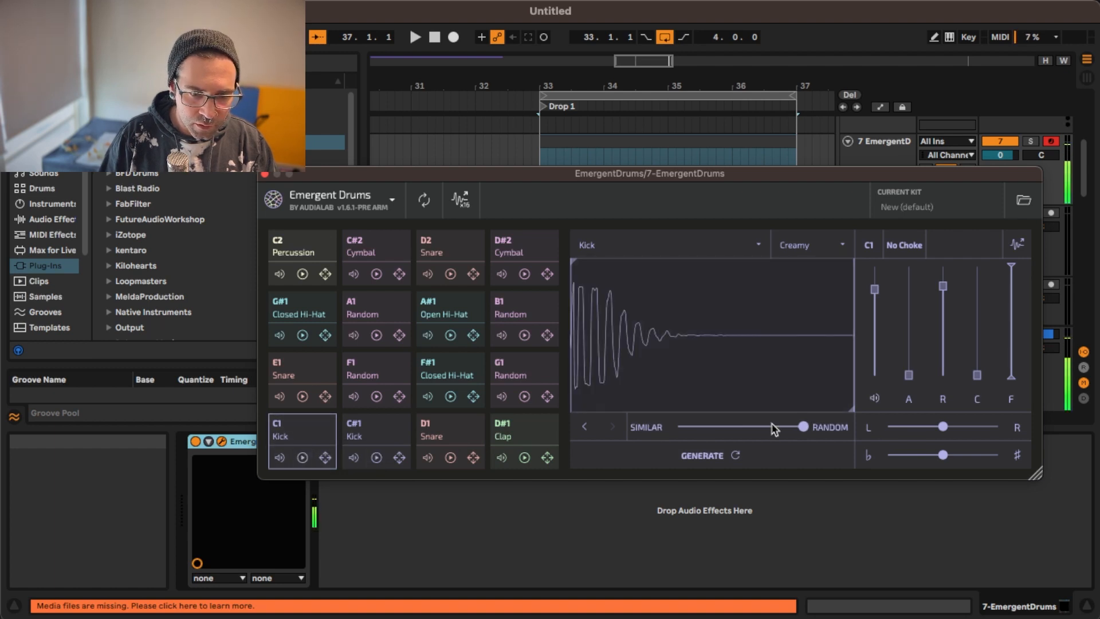
Generate another C1 kick sample with the variation set fully to Random, and preview it
left_click_drag(802, 427, 908, 443)
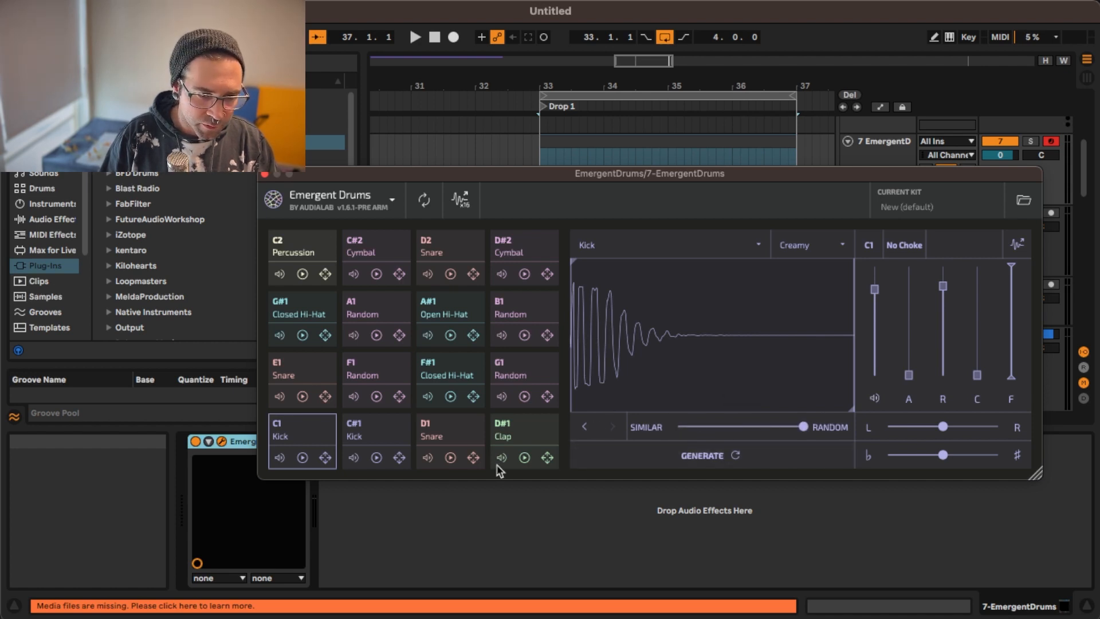
left_click(733, 455)
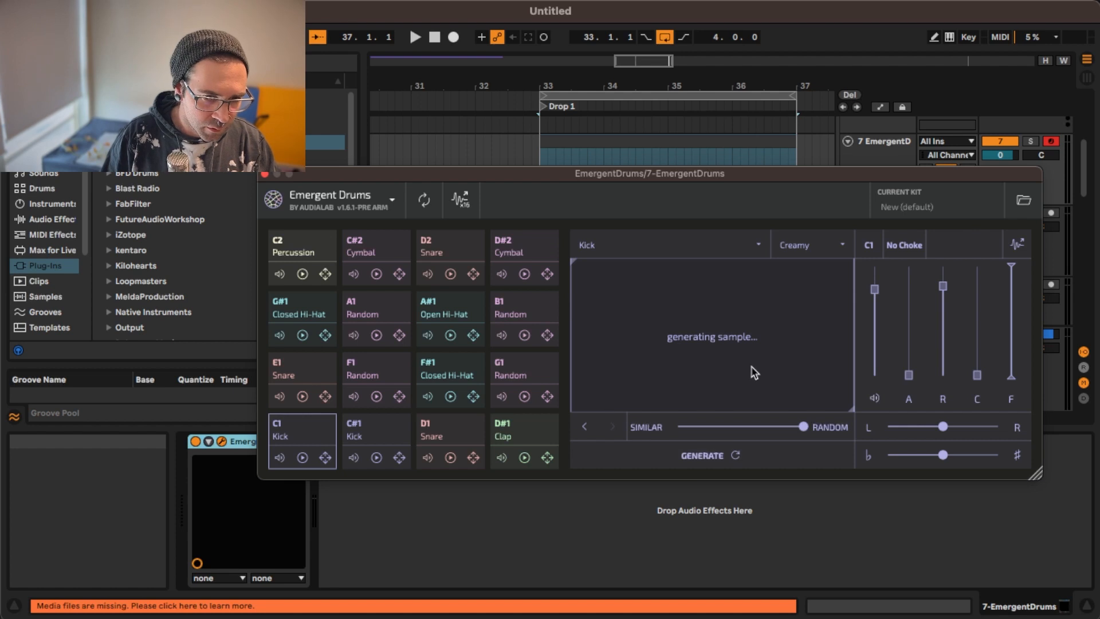
left_click(302, 457)
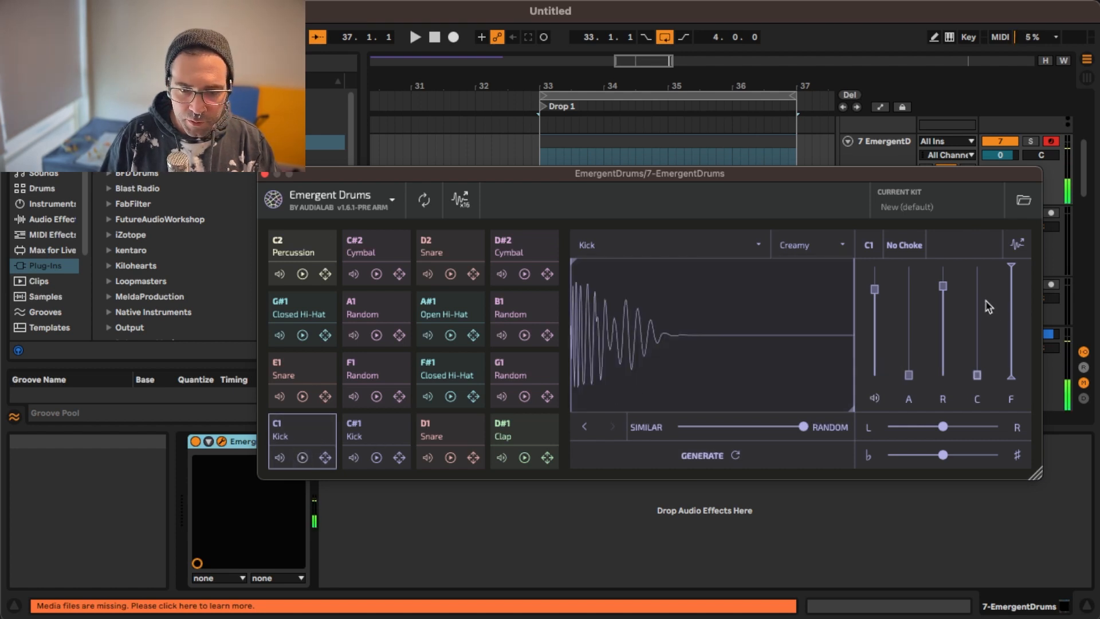
Shorten the C1 kick's release slightly and preview it, then try a higher clip level and reset it
left_click_drag(943, 285, 943, 308)
left_click(302, 458)
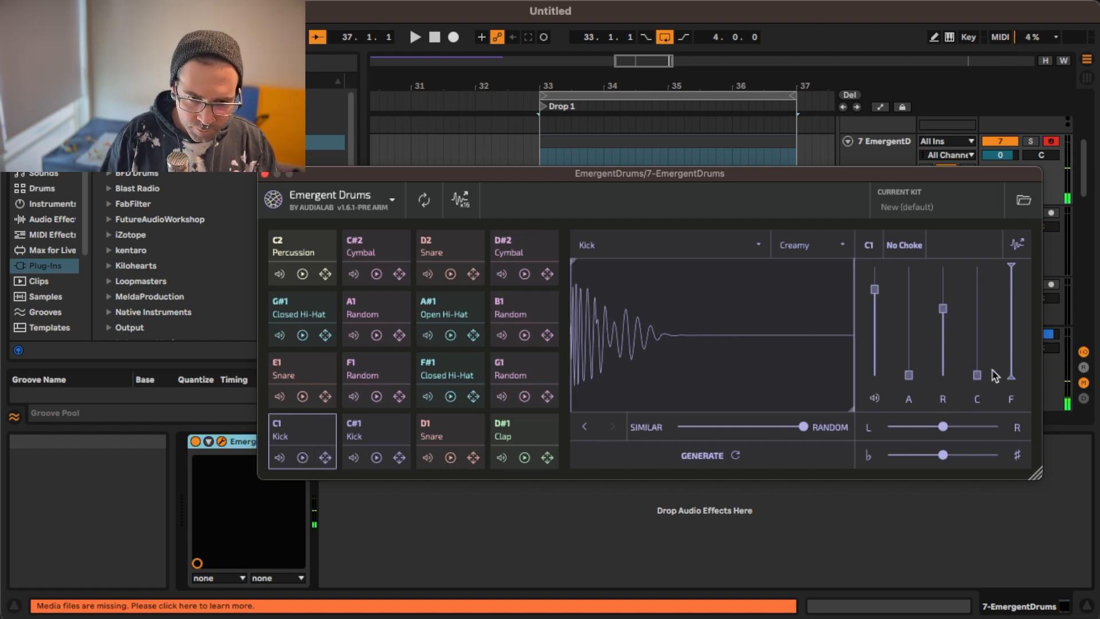
left_click_drag(977, 375, 978, 342)
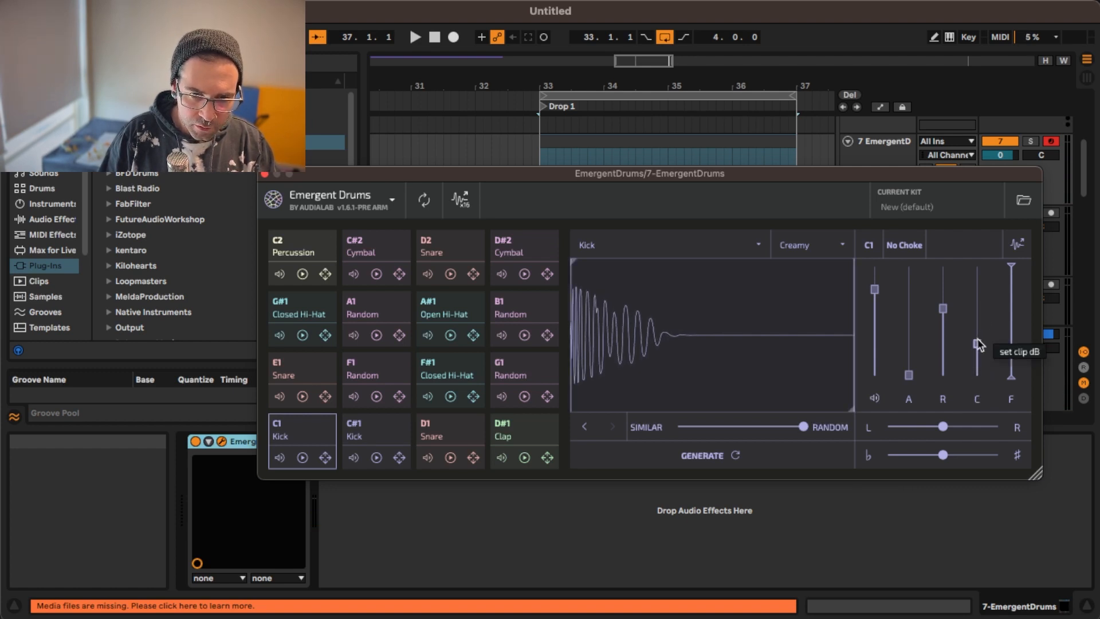
double_click(976, 343)
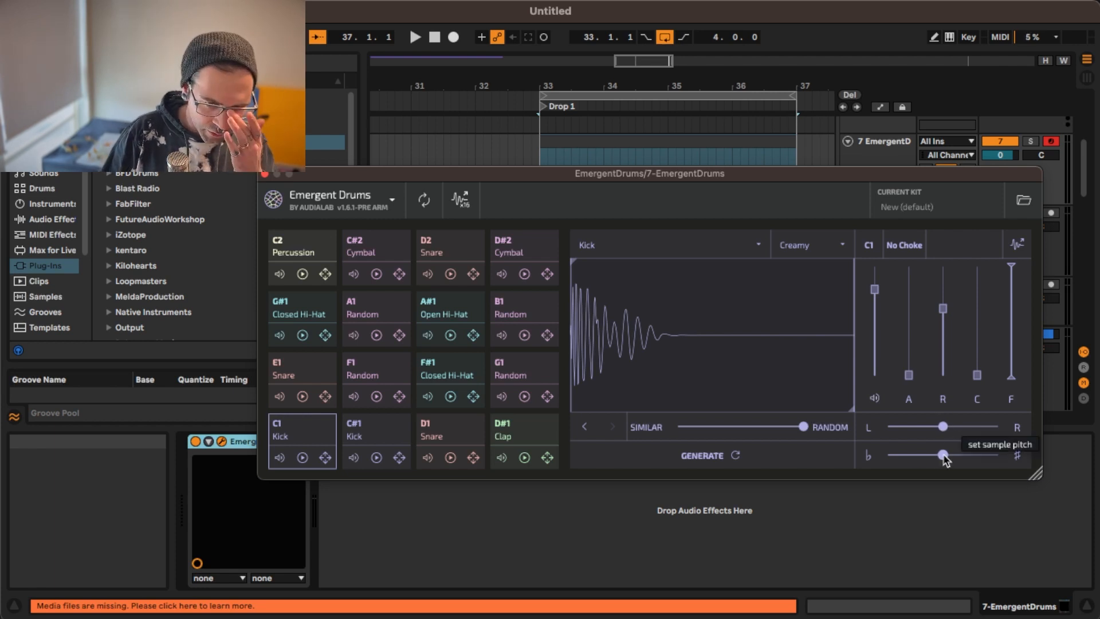
Raise the C1 kick's sample pitch slightly, fine-tuning the amount while previewing the sound
left_click_drag(944, 458, 948, 458)
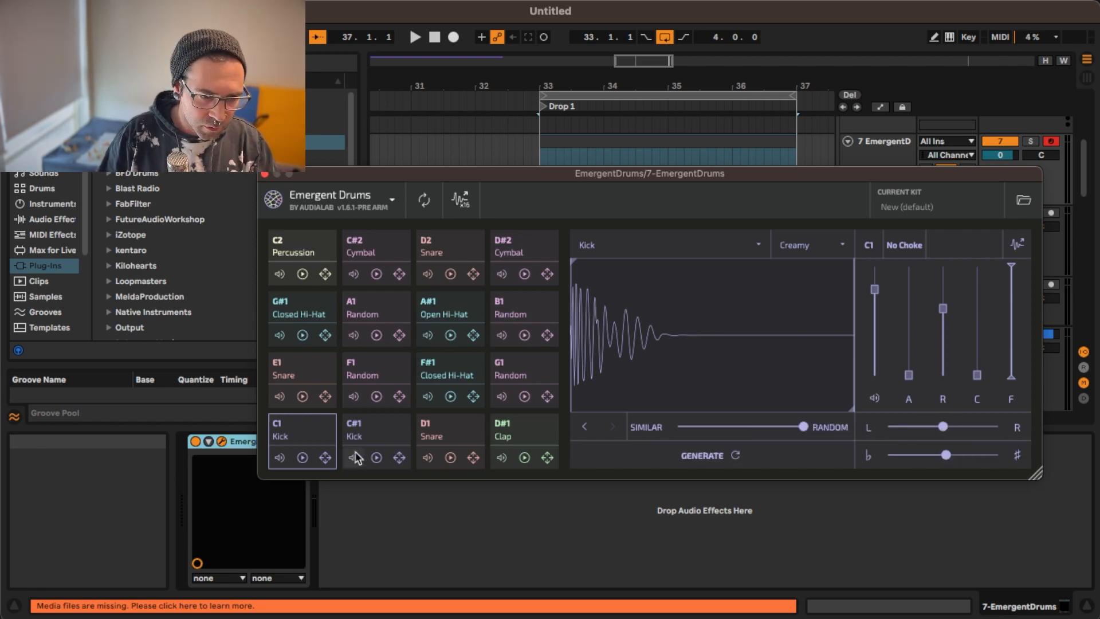
left_click(302, 459)
left_click(302, 458)
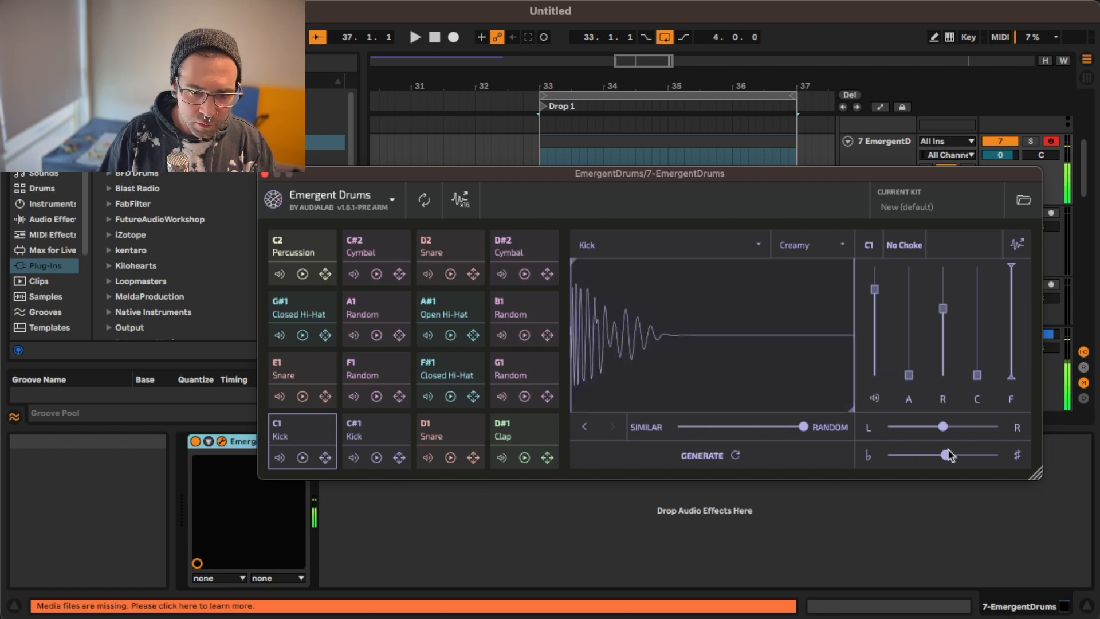
left_click_drag(951, 454, 948, 453)
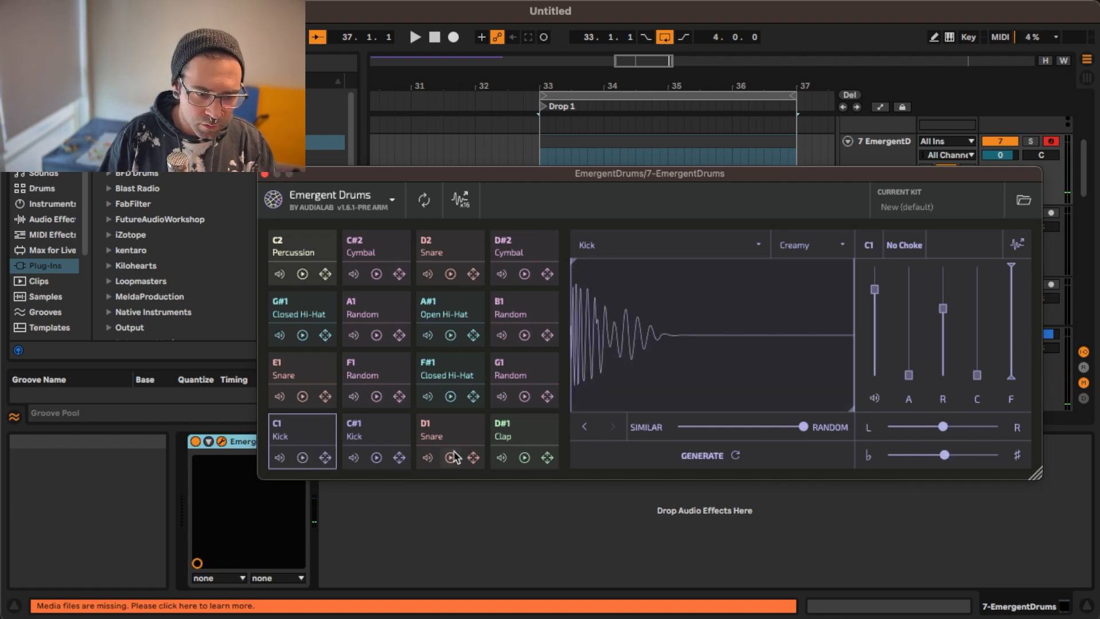
left_click(302, 457)
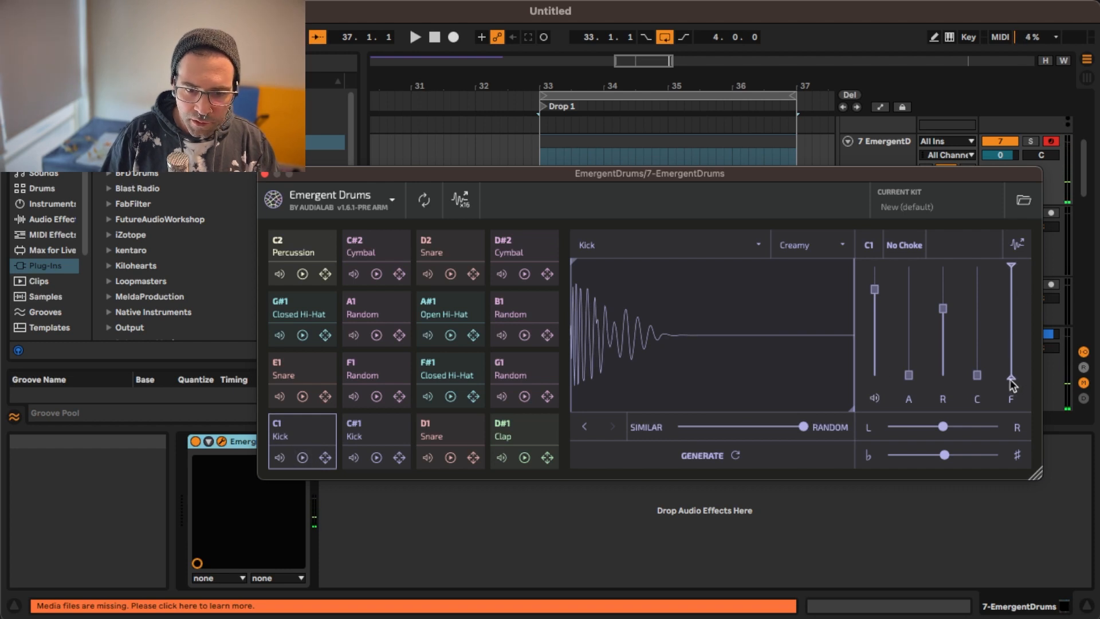
Narrow the C1 kick's filter frequency range from both ends, preview it, and restore the full range
left_click_drag(1012, 380, 1012, 327)
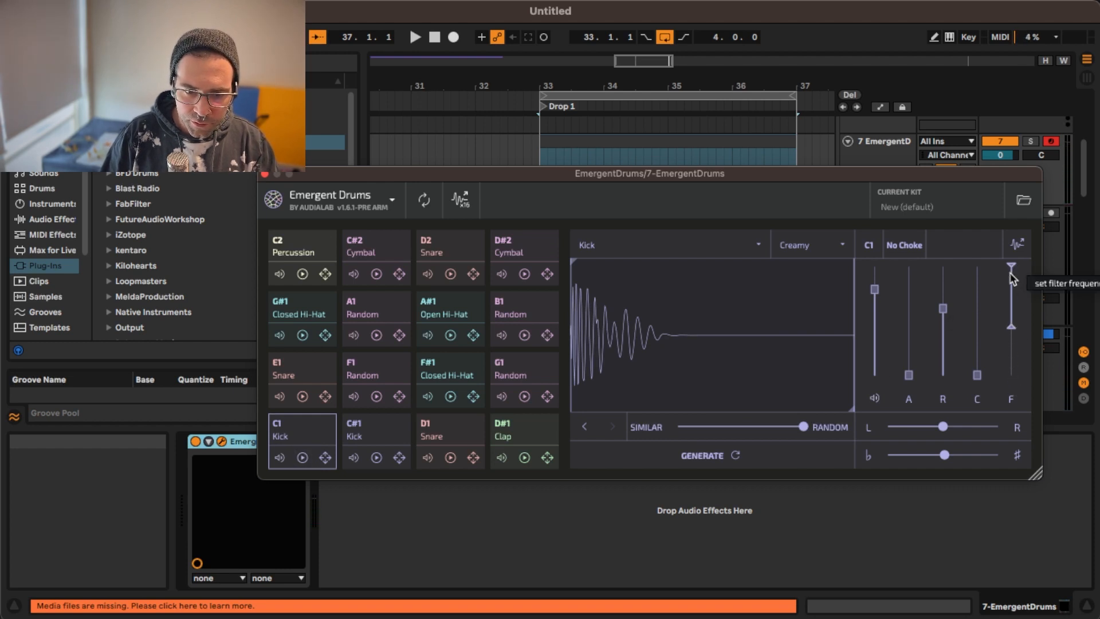
left_click_drag(1013, 265, 1014, 273)
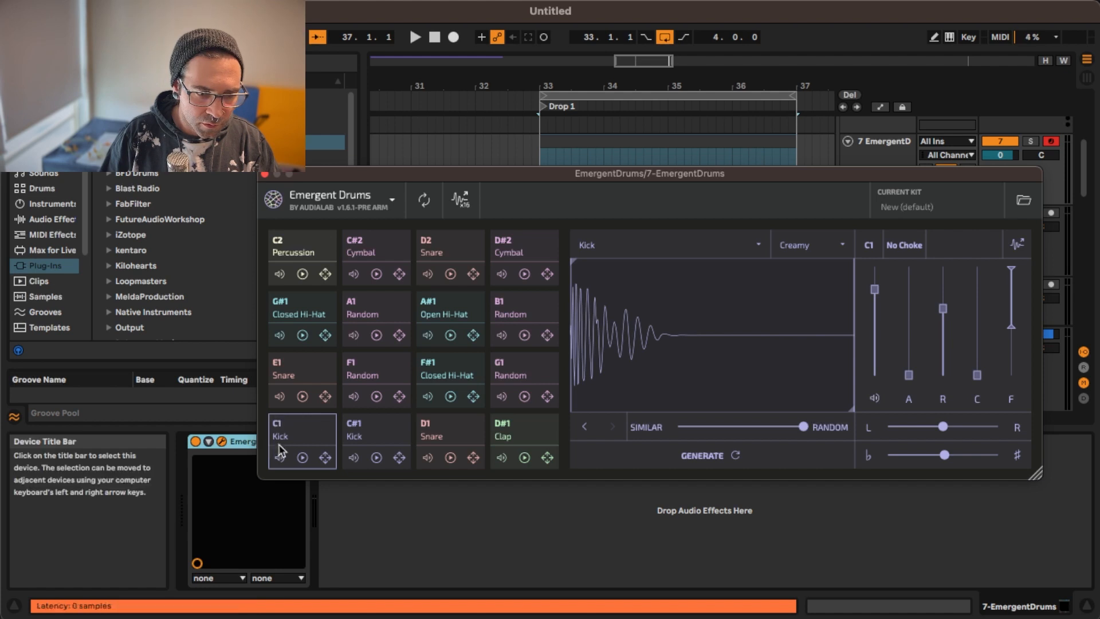
left_click(302, 458)
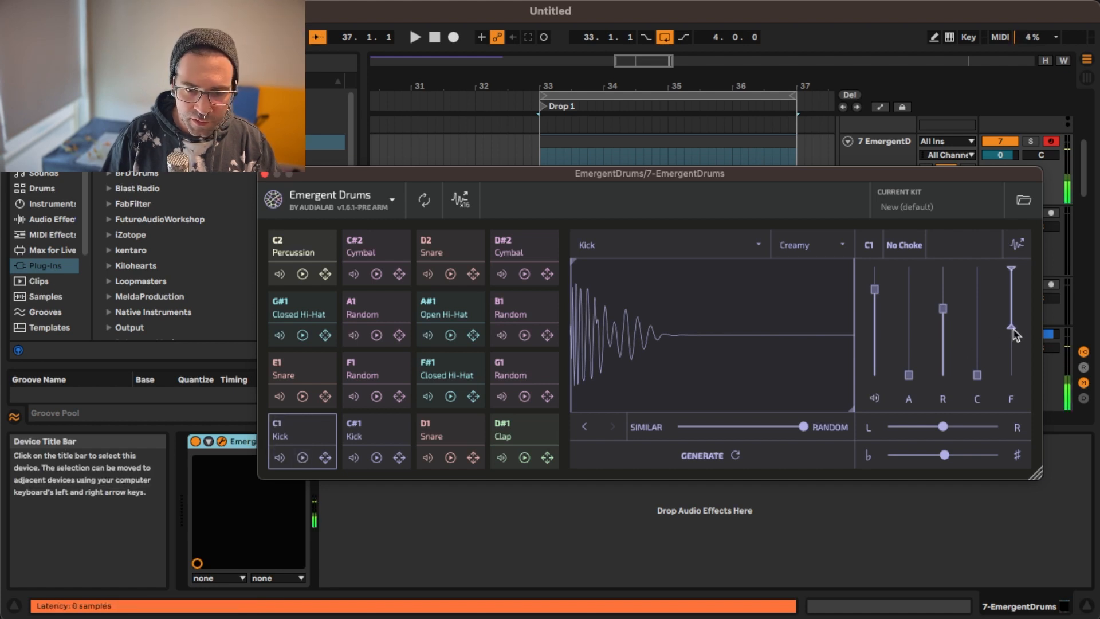
left_click_drag(1013, 329, 1009, 441)
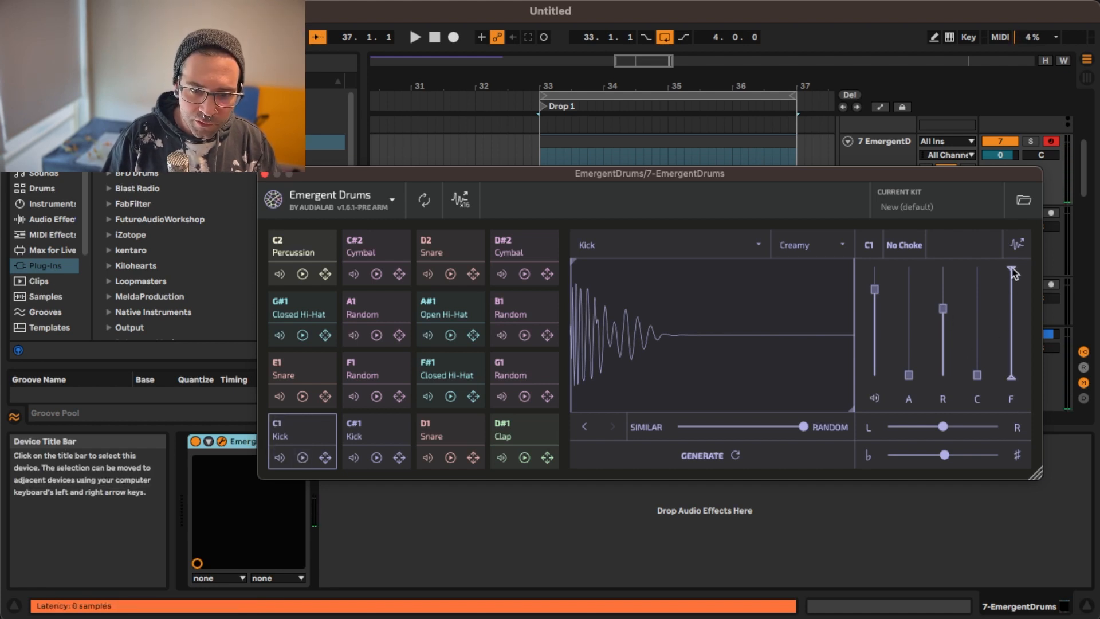
left_click_drag(1012, 267, 1011, 265)
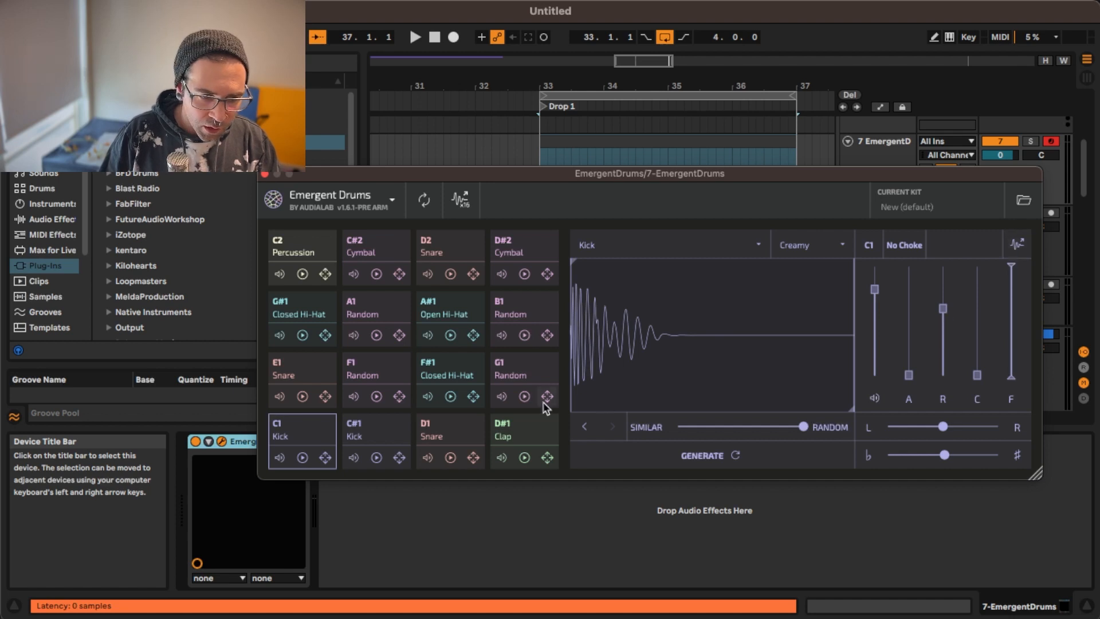
Preview the unfiltered C1 kick and reposition the plug-in window to uncover more of the track controls
left_click(302, 457)
left_click(302, 457)
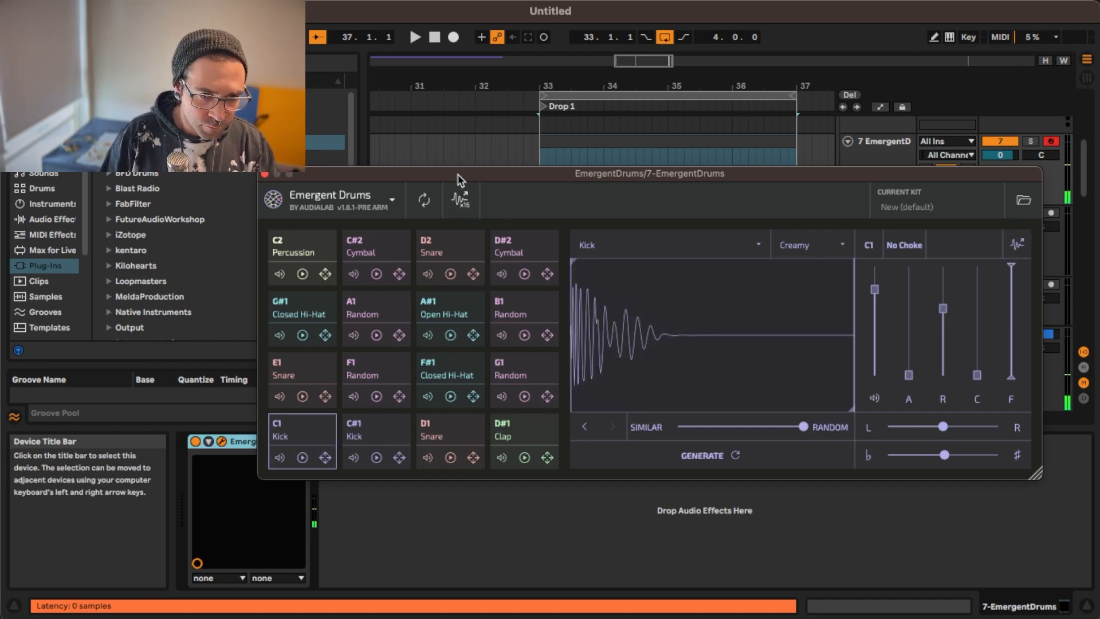
left_click_drag(460, 179, 413, 197)
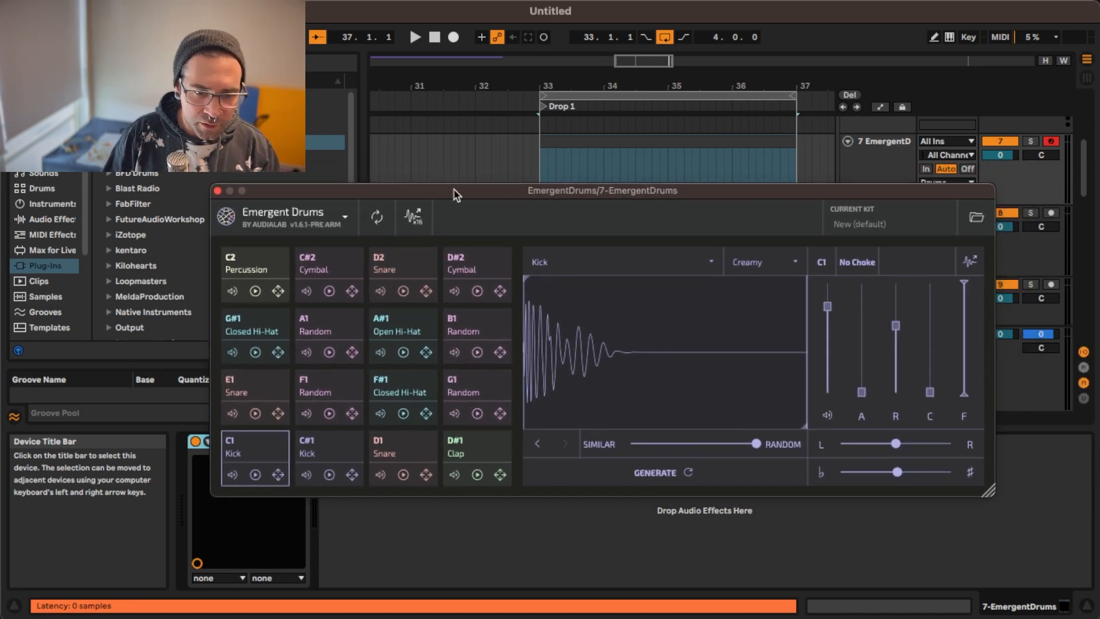
Check the plug-in's single and multi output routing options and reposition its window to uncover the track controls
left_click(343, 218)
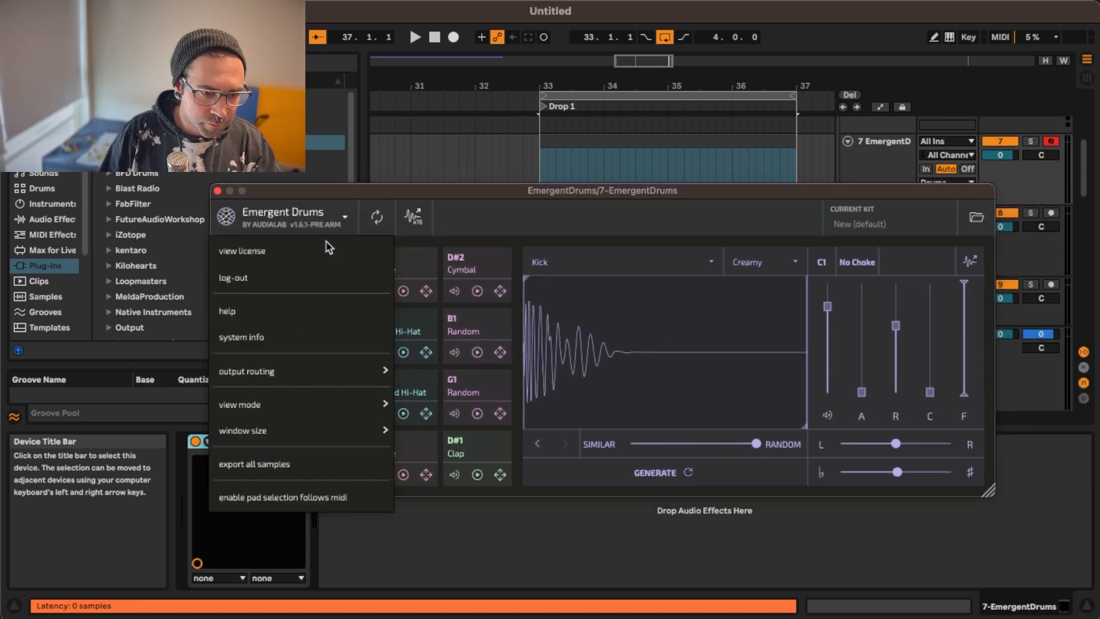
mouse_move(298, 378)
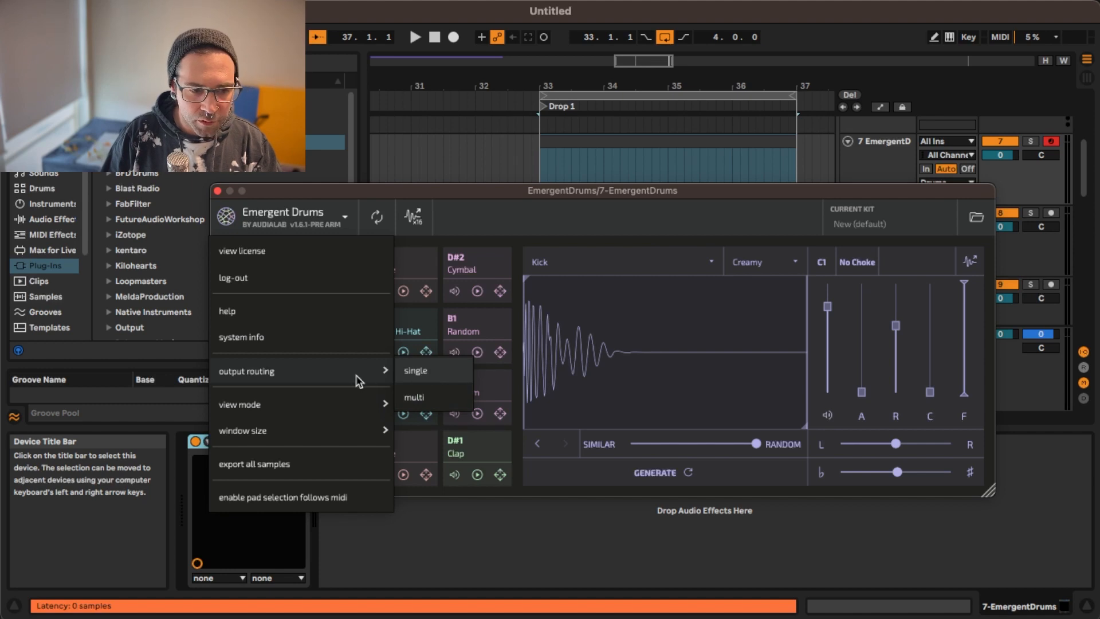
left_click_drag(534, 187, 460, 198)
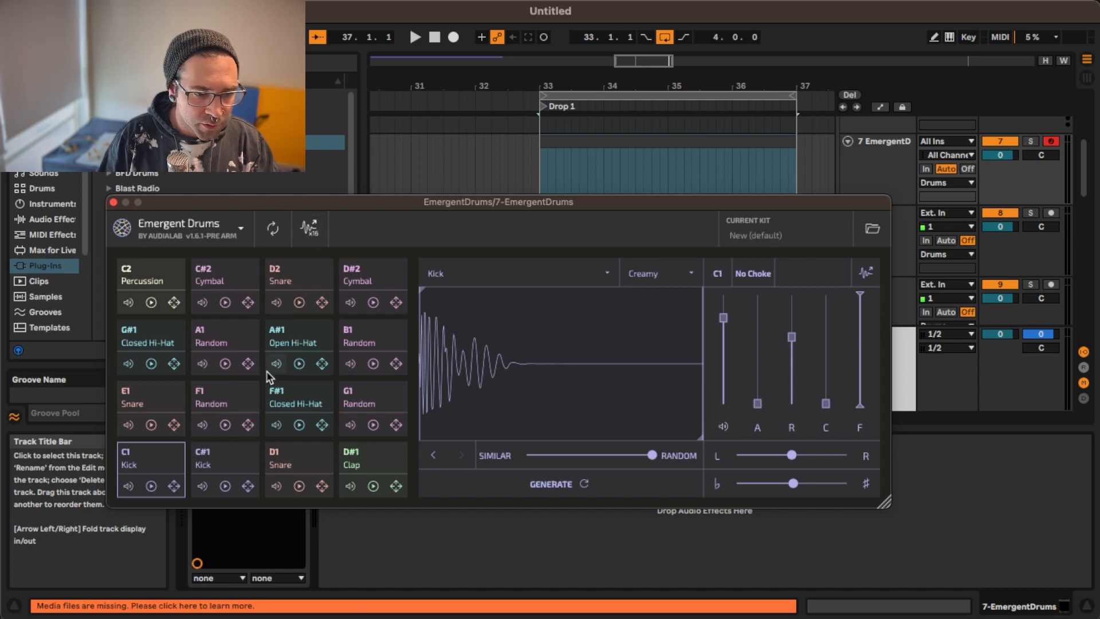
Preview the C1 kick and the D1 snare to compare their sounds
left_click(151, 486)
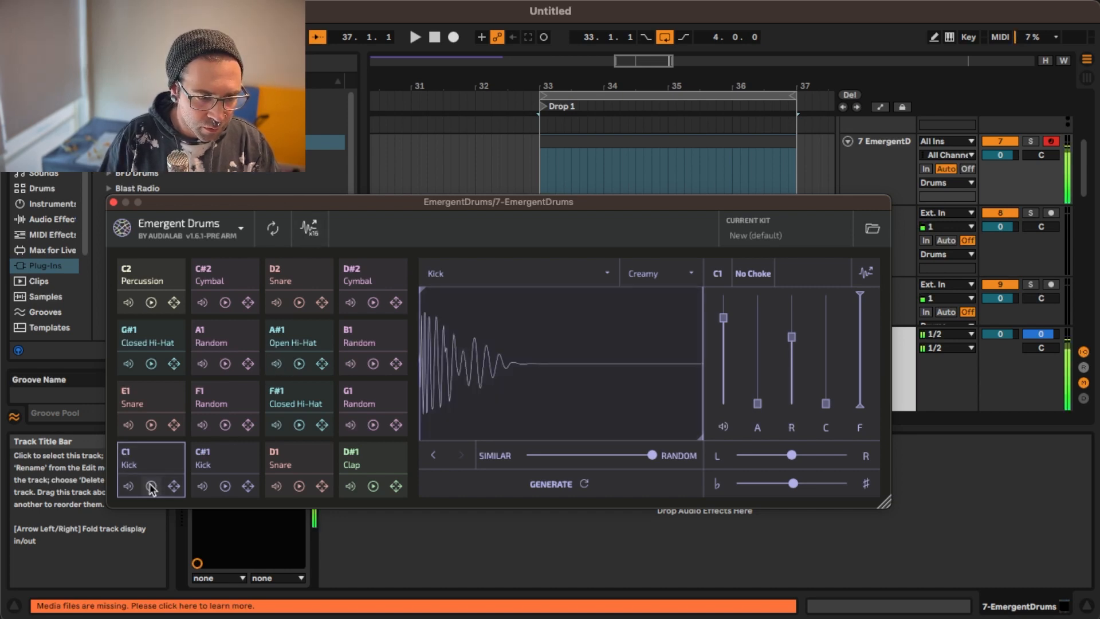
left_click(151, 486)
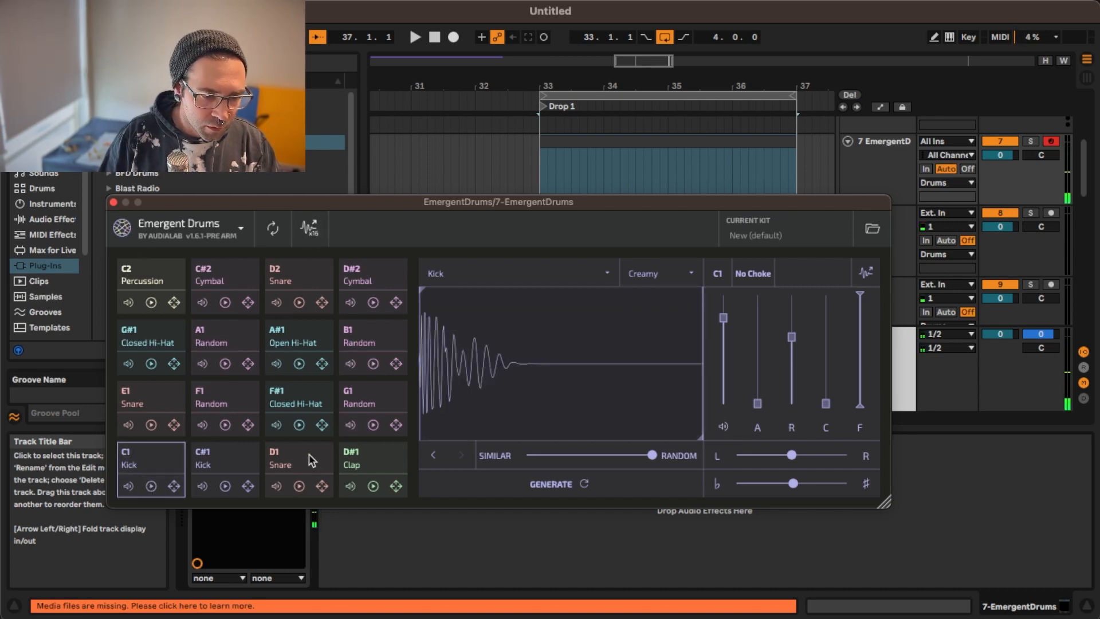
left_click(304, 487)
left_click(299, 488)
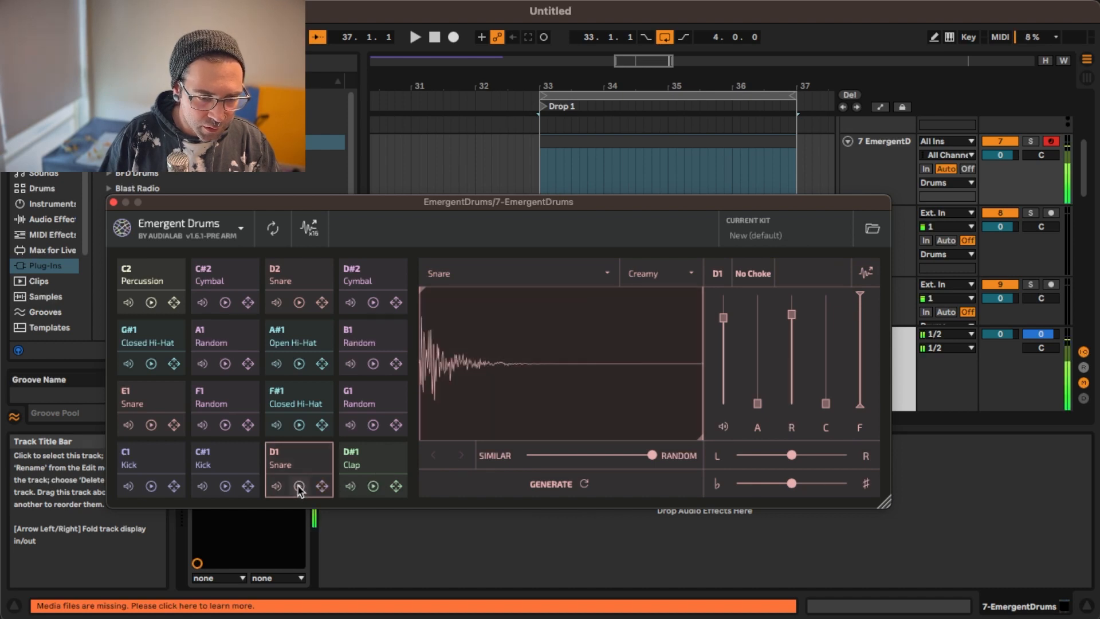
Generate a new random sample for the D1 snare twice, previewing each result
left_click(585, 484)
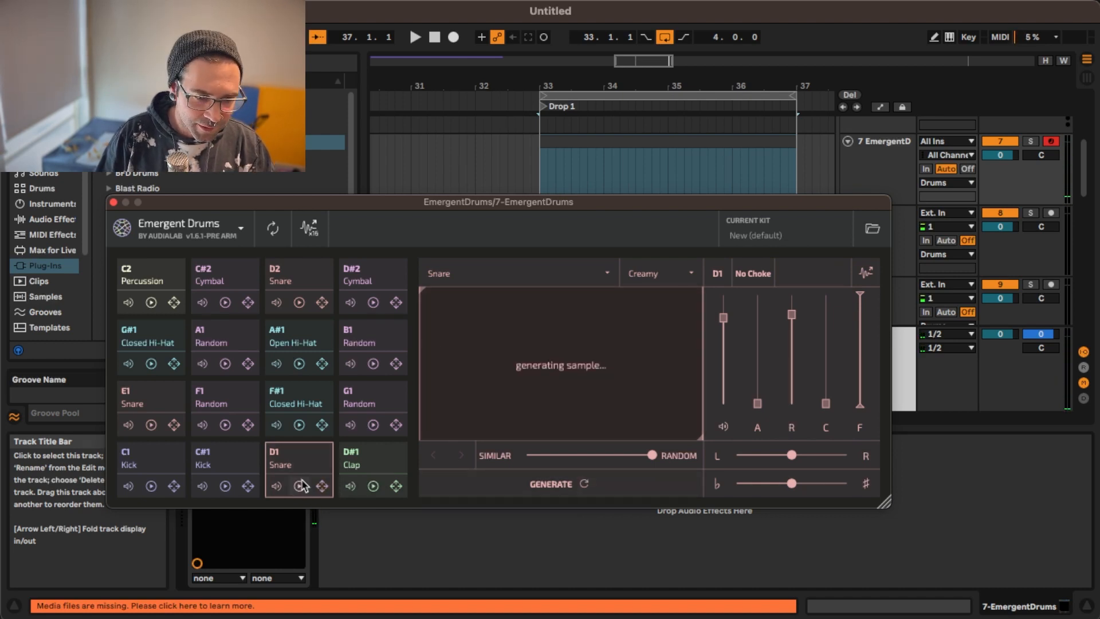
left_click(300, 487)
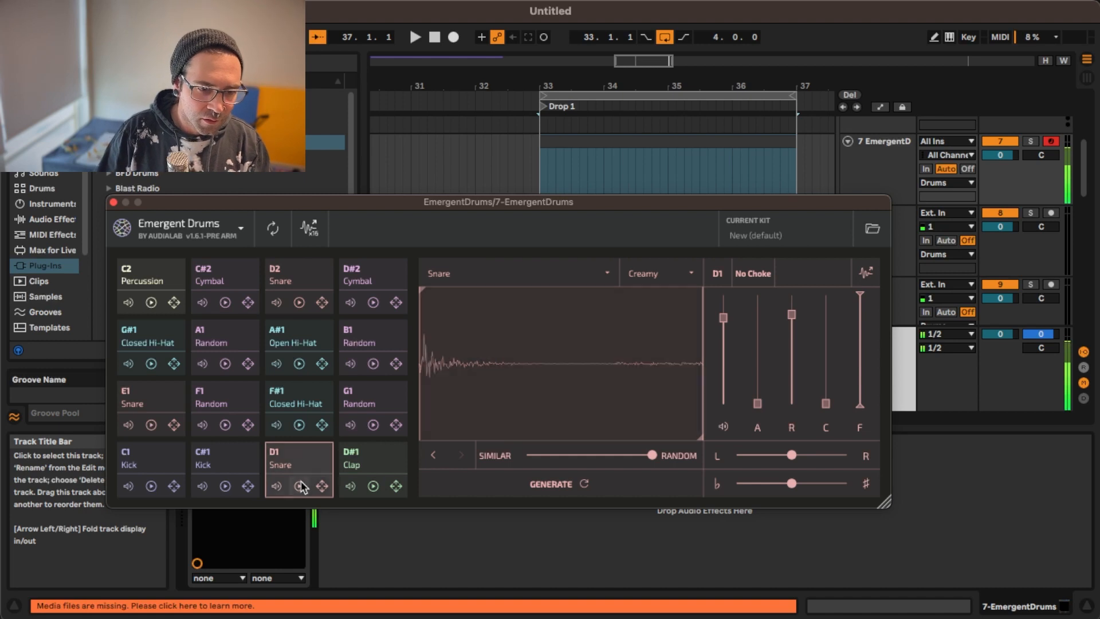
left_click(584, 484)
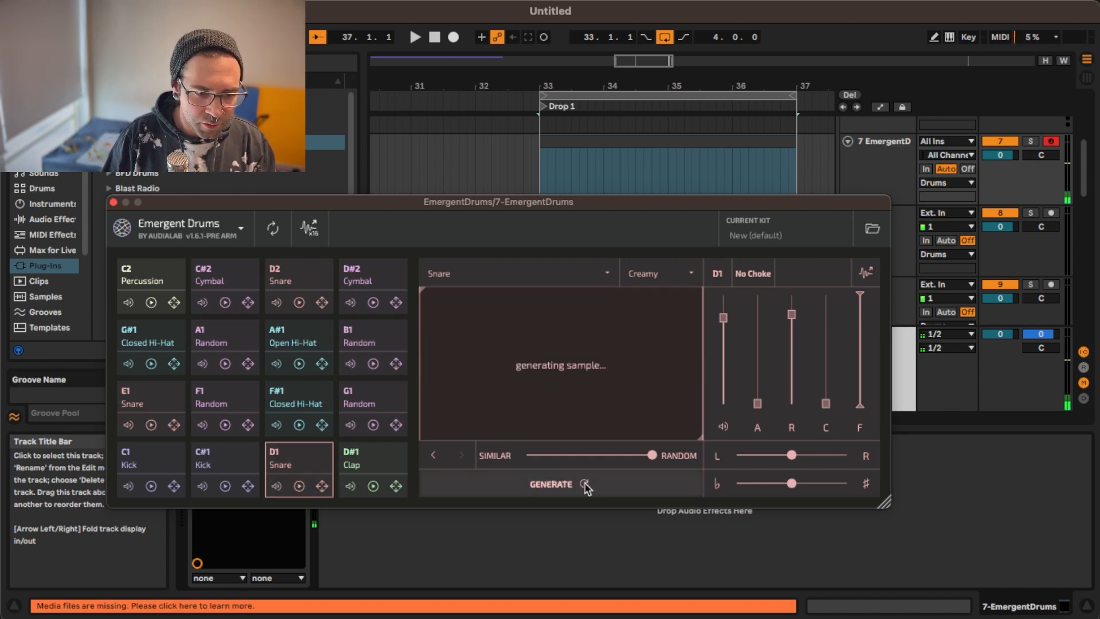
left_click(299, 487)
left_click(299, 486)
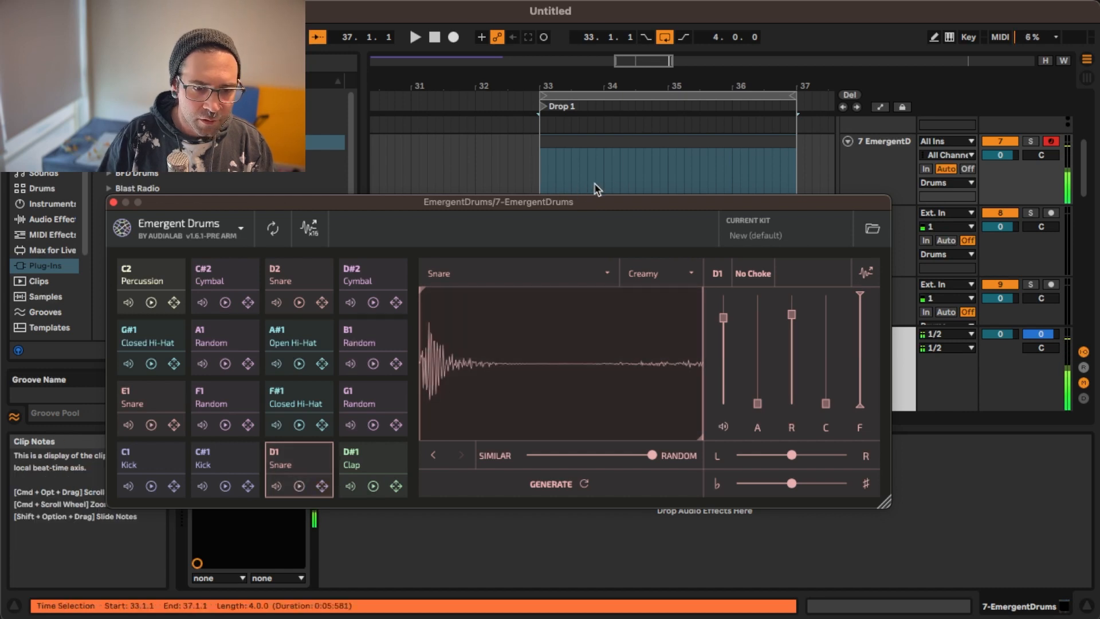
Shorten the D1 snare's release to about the middle of its range, fine-tuning the amount while previewing the sound
left_click_drag(636, 206, 630, 179)
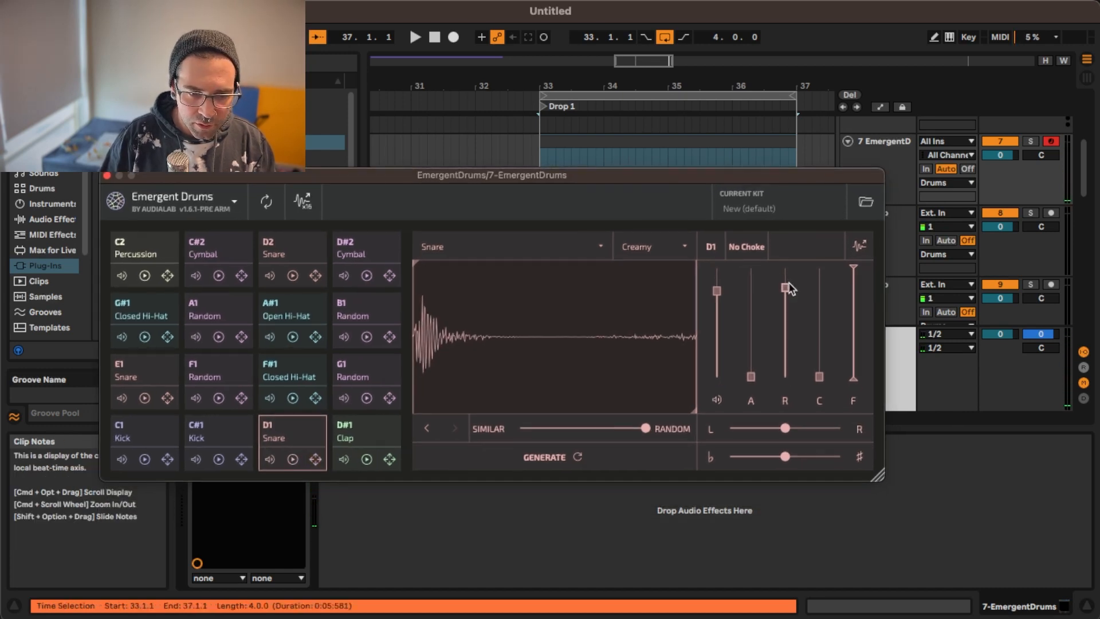
left_click_drag(786, 286, 785, 319)
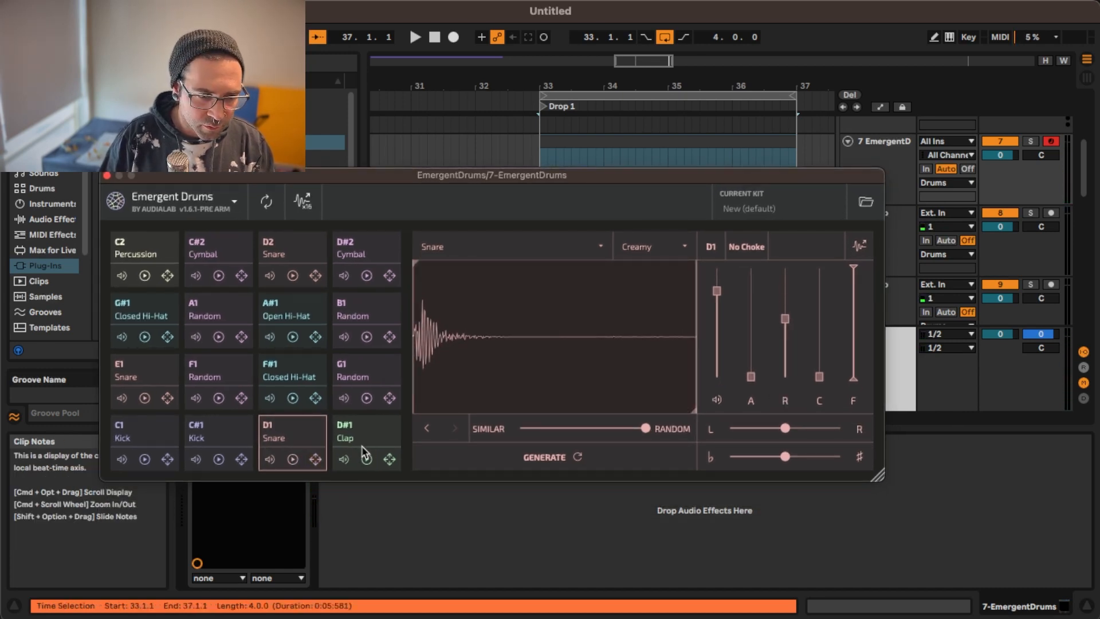
left_click(293, 459)
left_click(294, 460)
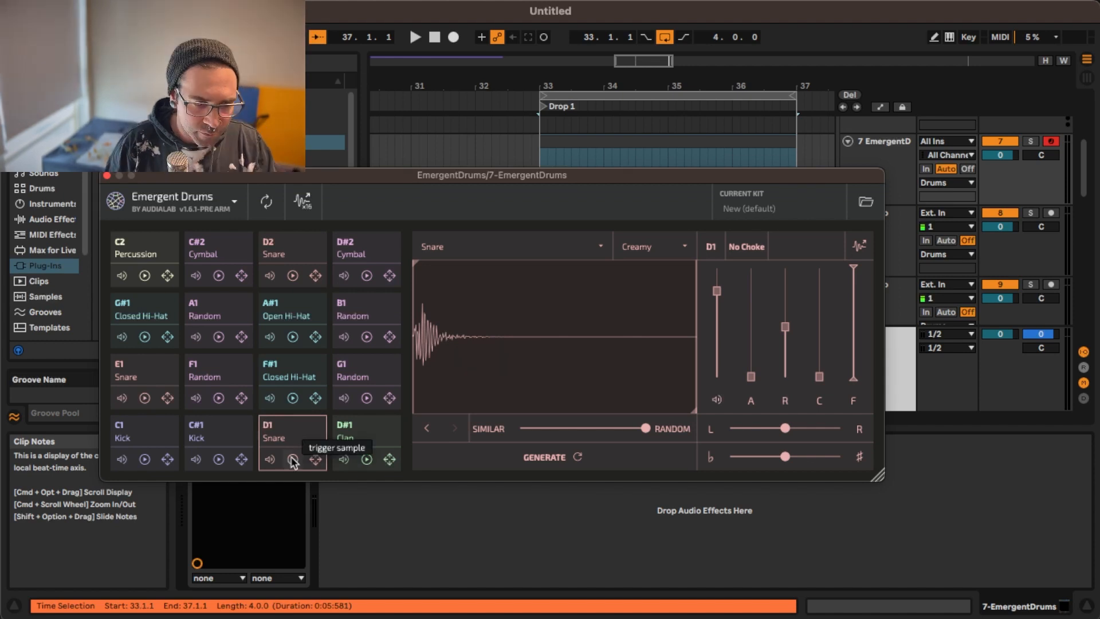
left_click(293, 460)
left_click(293, 460)
left_click(293, 460)
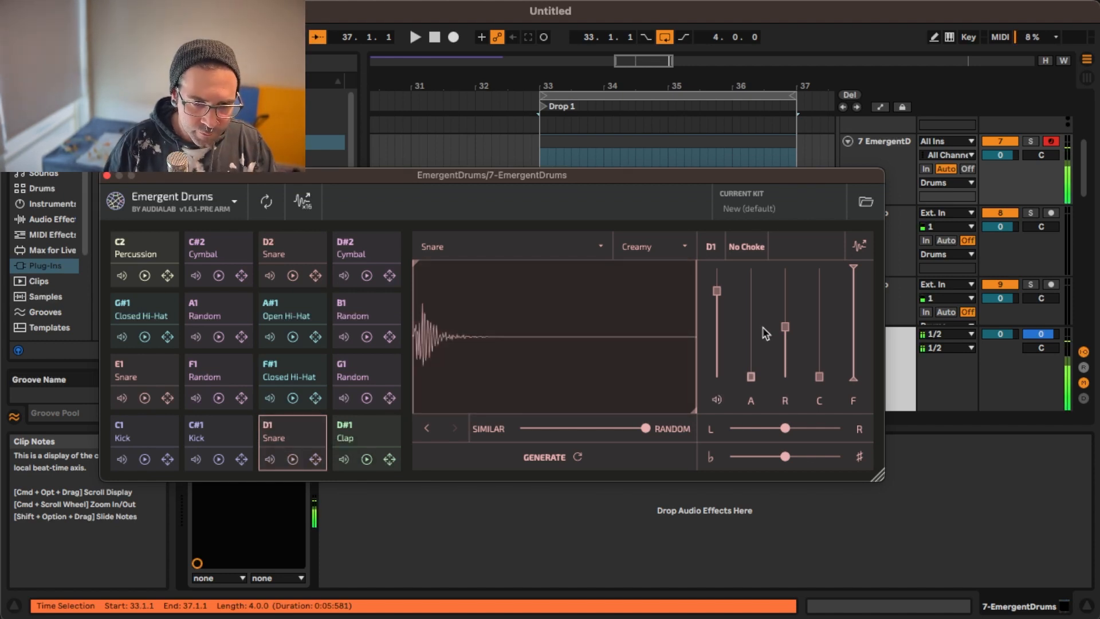
left_click_drag(792, 325, 785, 318)
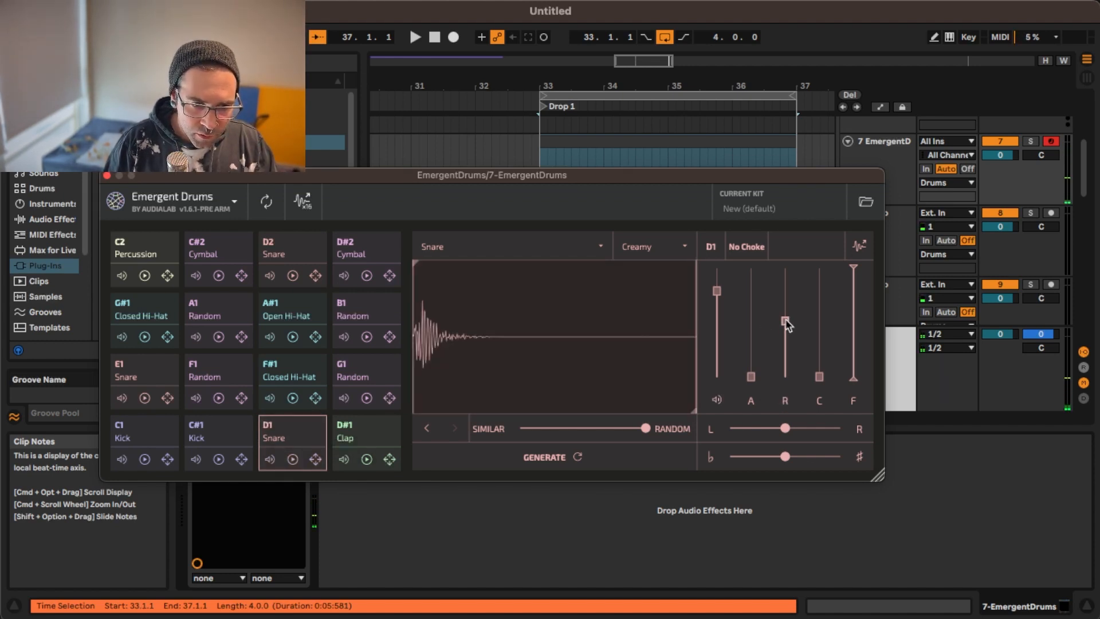
left_click(292, 460)
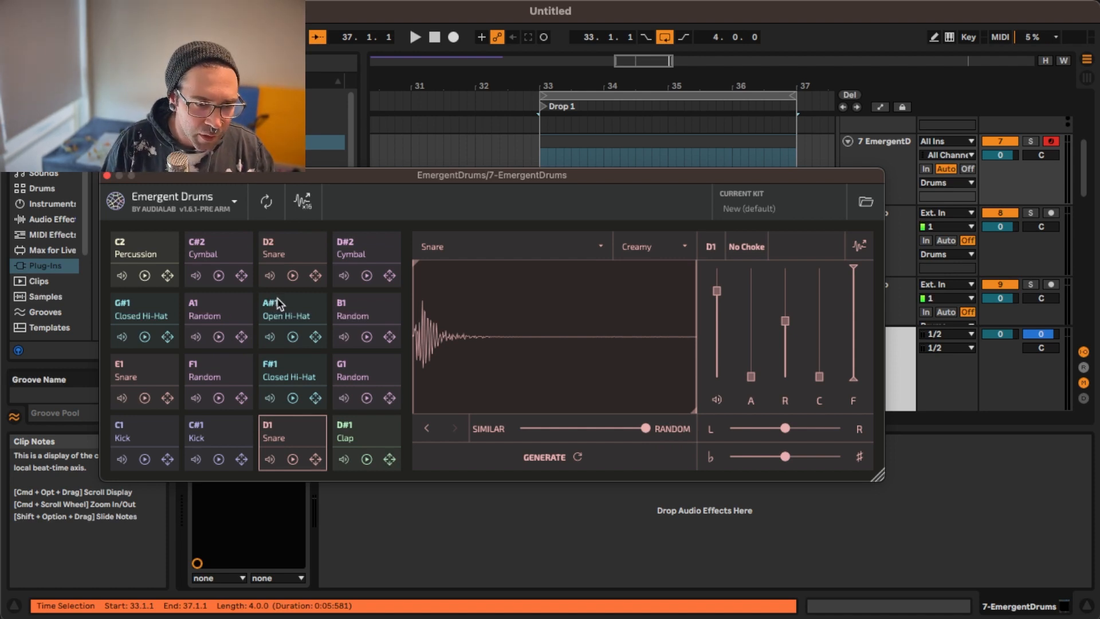
Reposition the plug-in window, then raise the D1 snare's pitch very slightly and preview it
left_click_drag(370, 175, 400, 179)
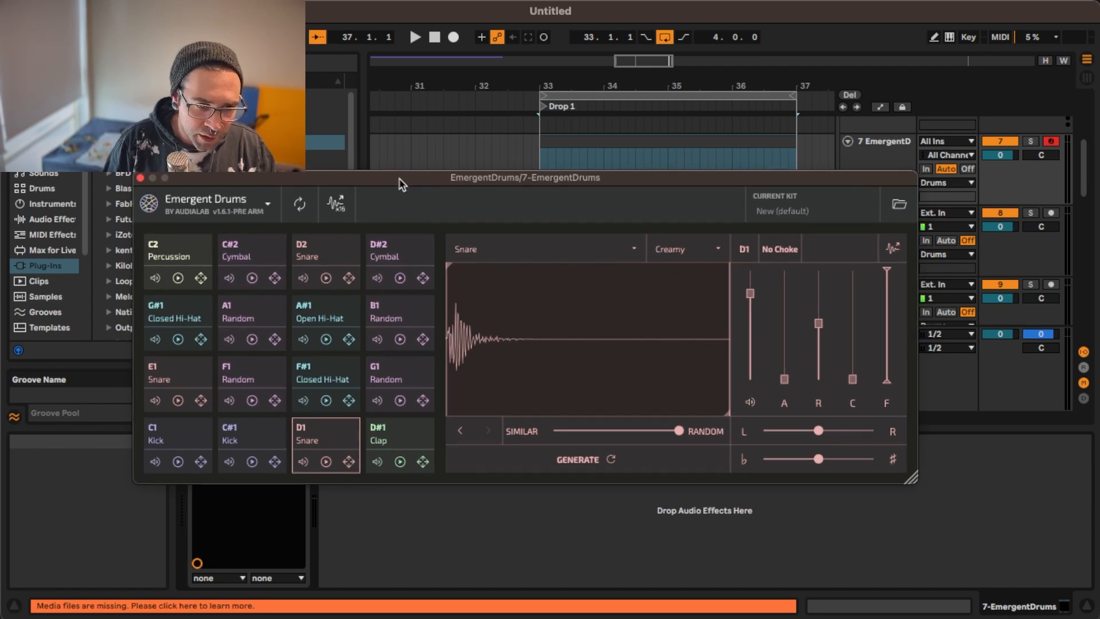
left_click_drag(414, 180, 391, 184)
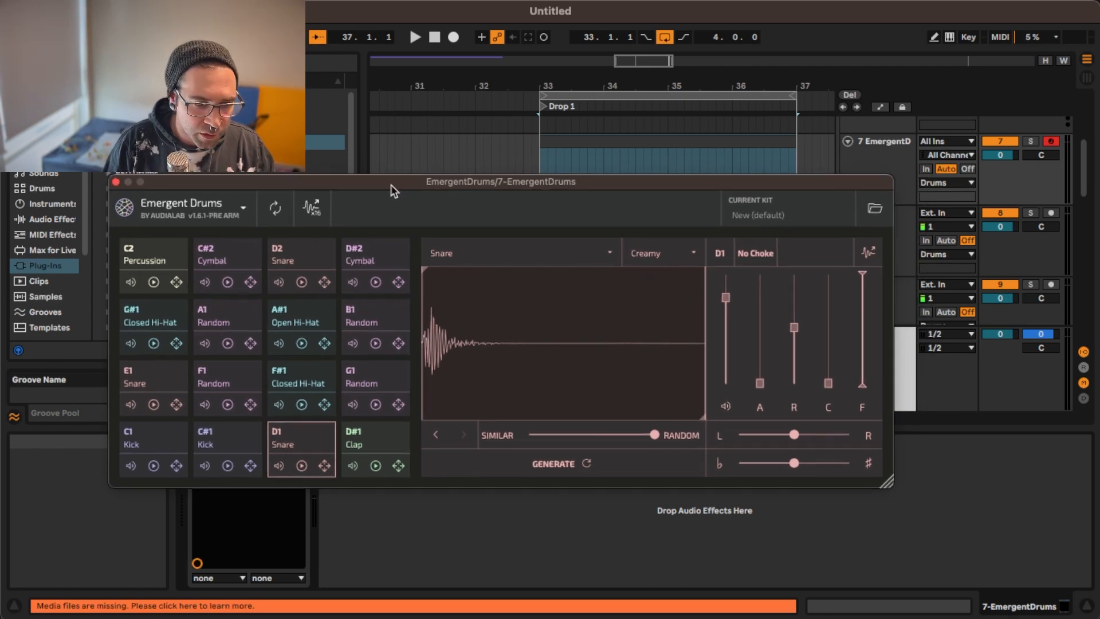
left_click(299, 464)
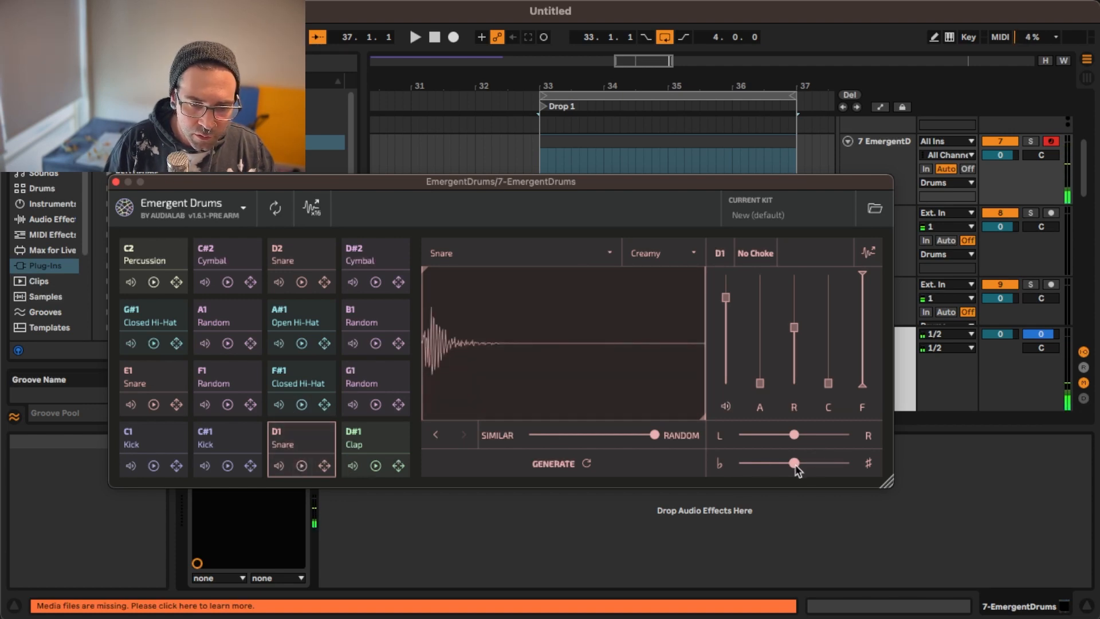
mouse_move(795, 464)
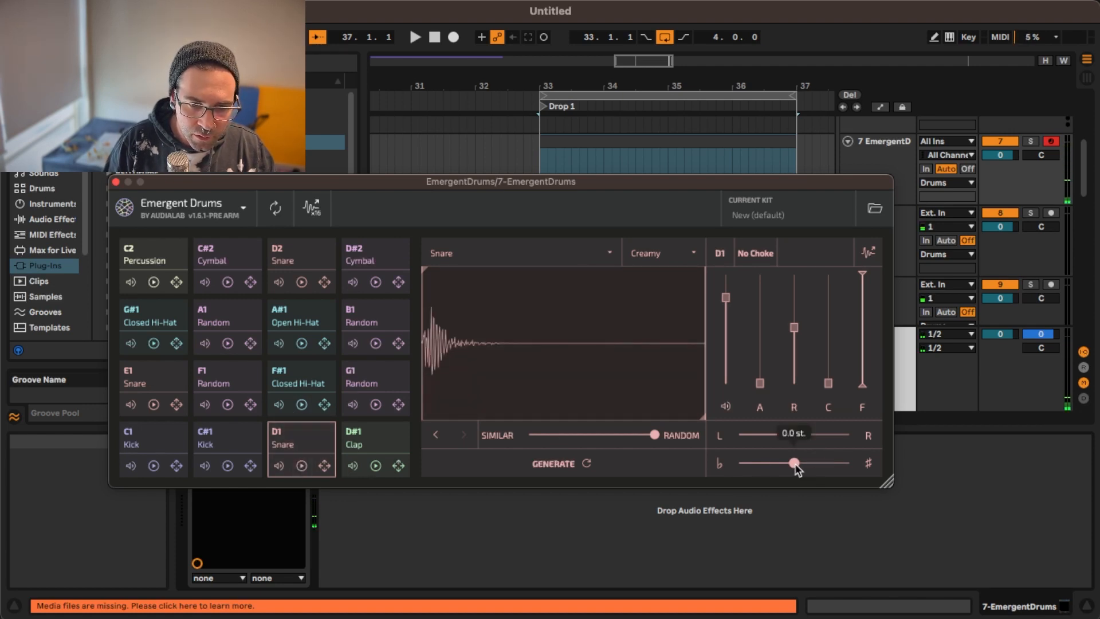
left_click(301, 466)
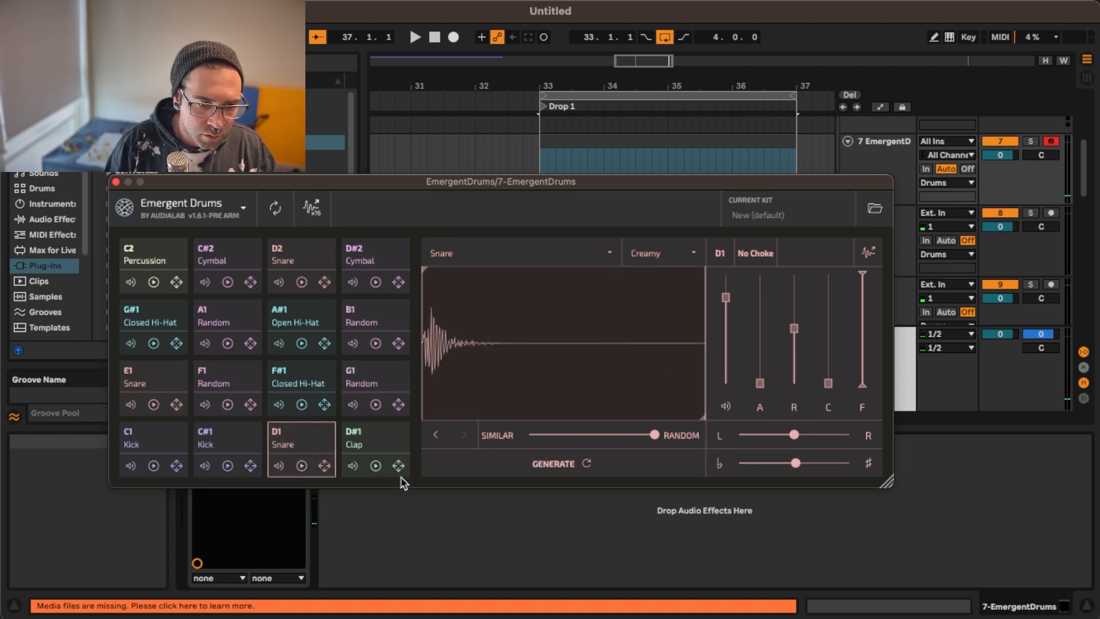
left_click(302, 466)
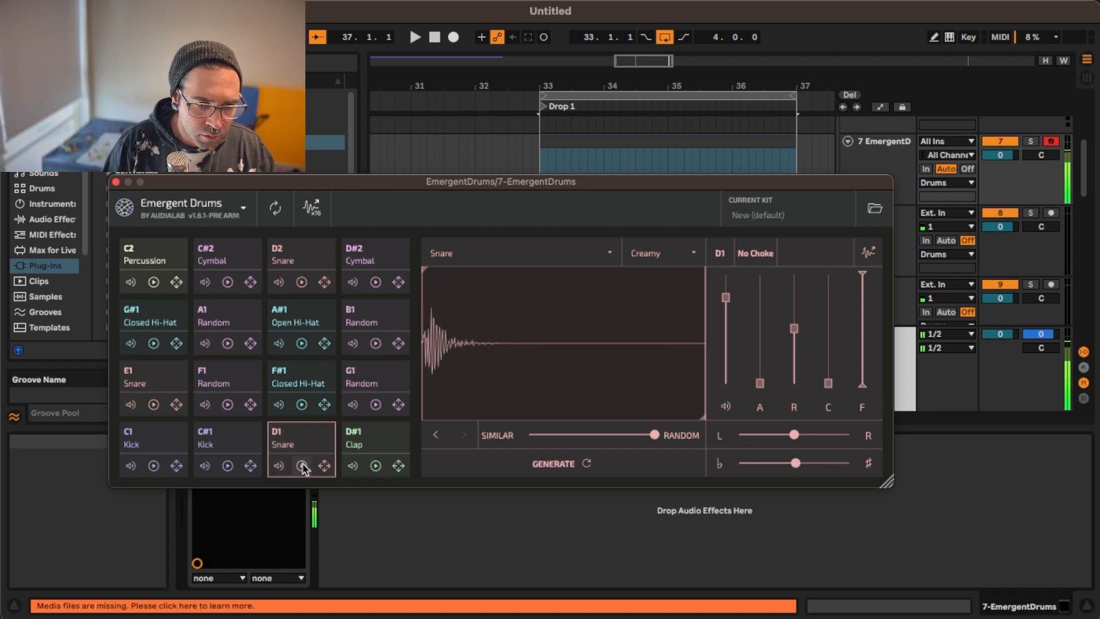
Preview the F#1 closed hi-hat and the F1 random pad, and look at F1's sample type options
left_click(311, 381)
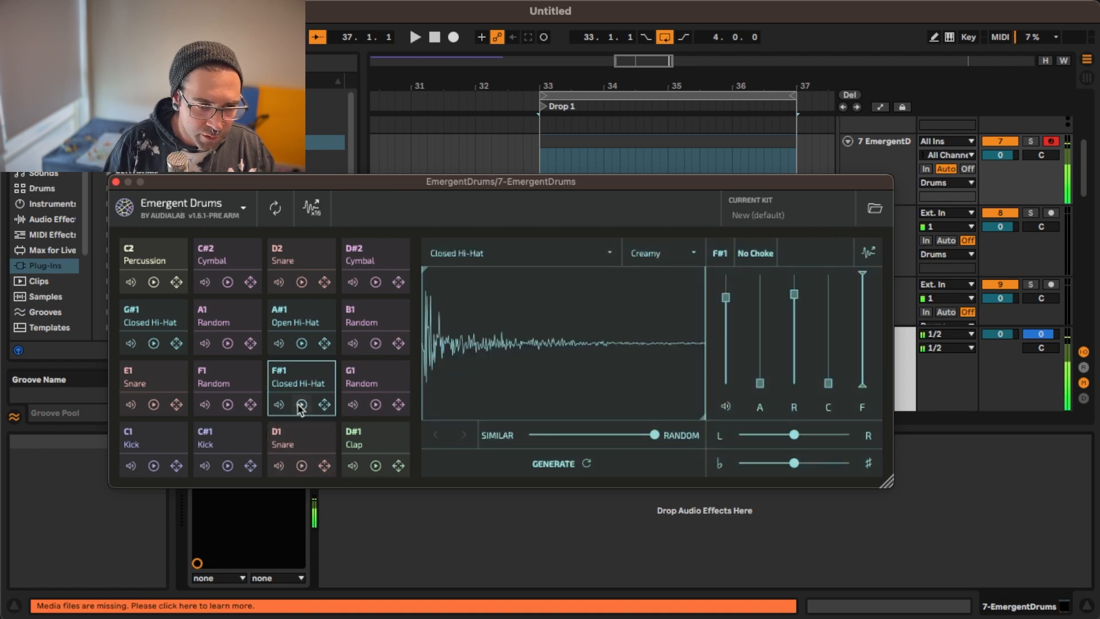
left_click(223, 386)
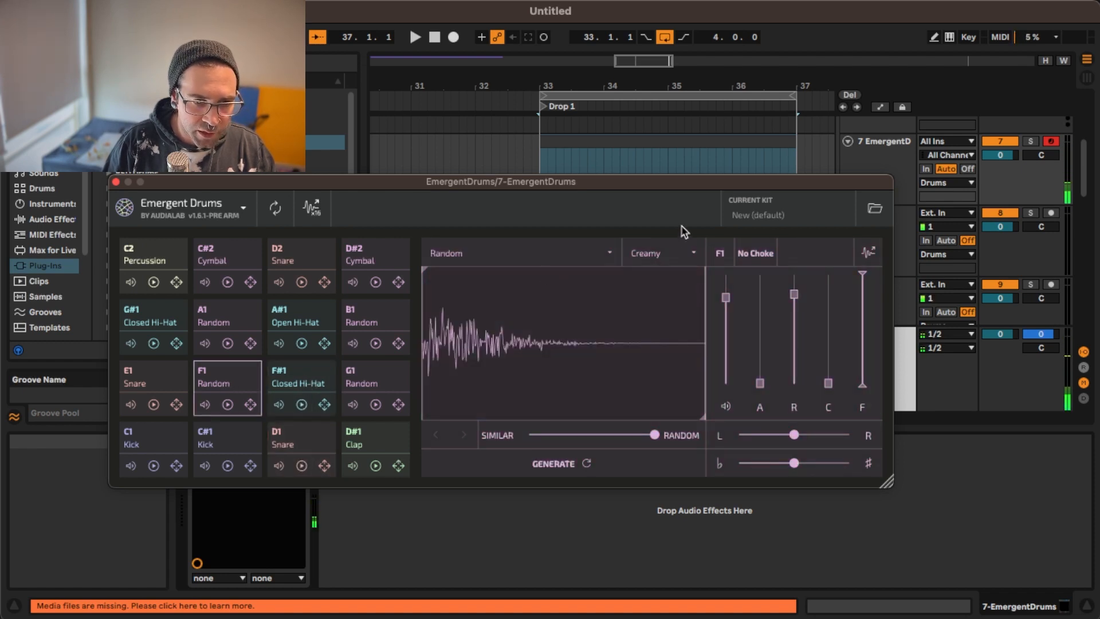
left_click(611, 255)
left_click(582, 247)
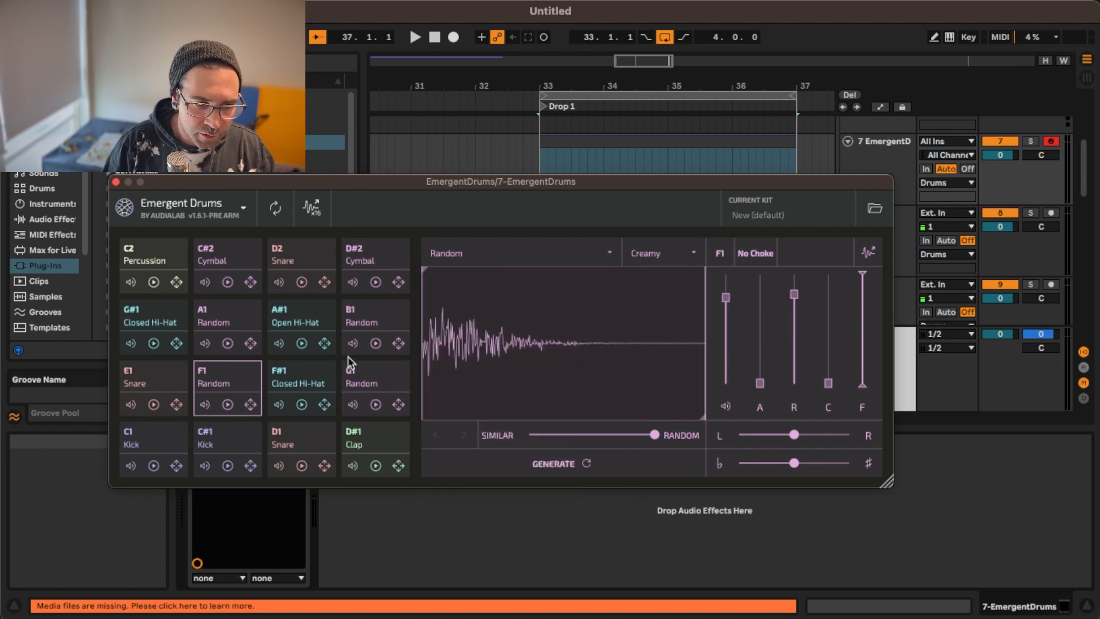
Generate a new random sample for the F#1 closed hi-hat twice, previewing each result
left_click(311, 393)
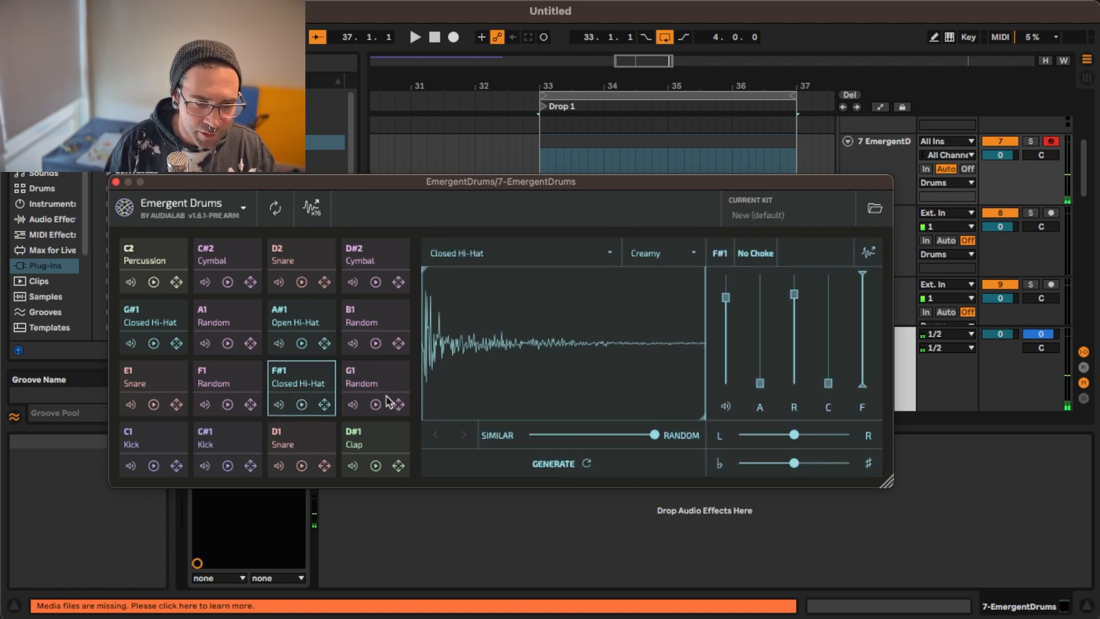
left_click(584, 461)
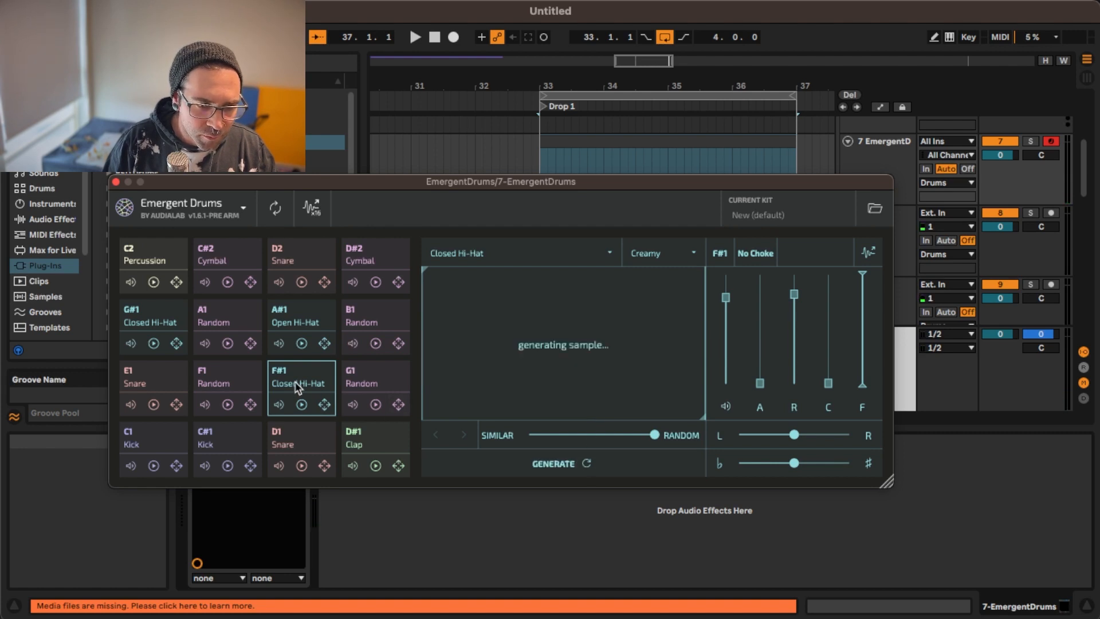
left_click(302, 404)
left_click(302, 405)
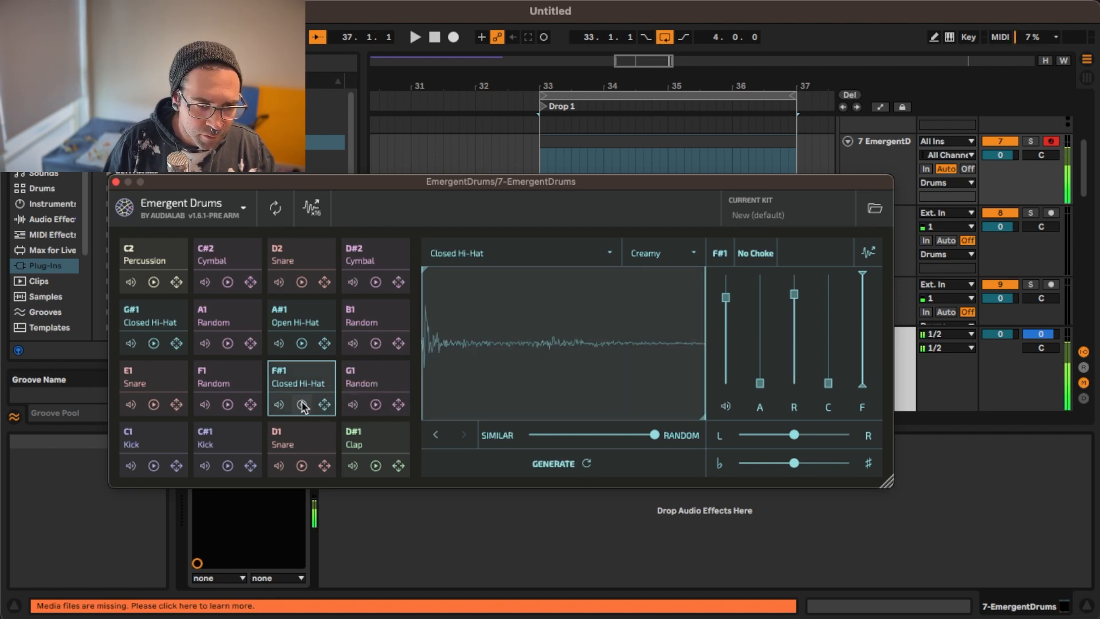
left_click(302, 404)
left_click(591, 464)
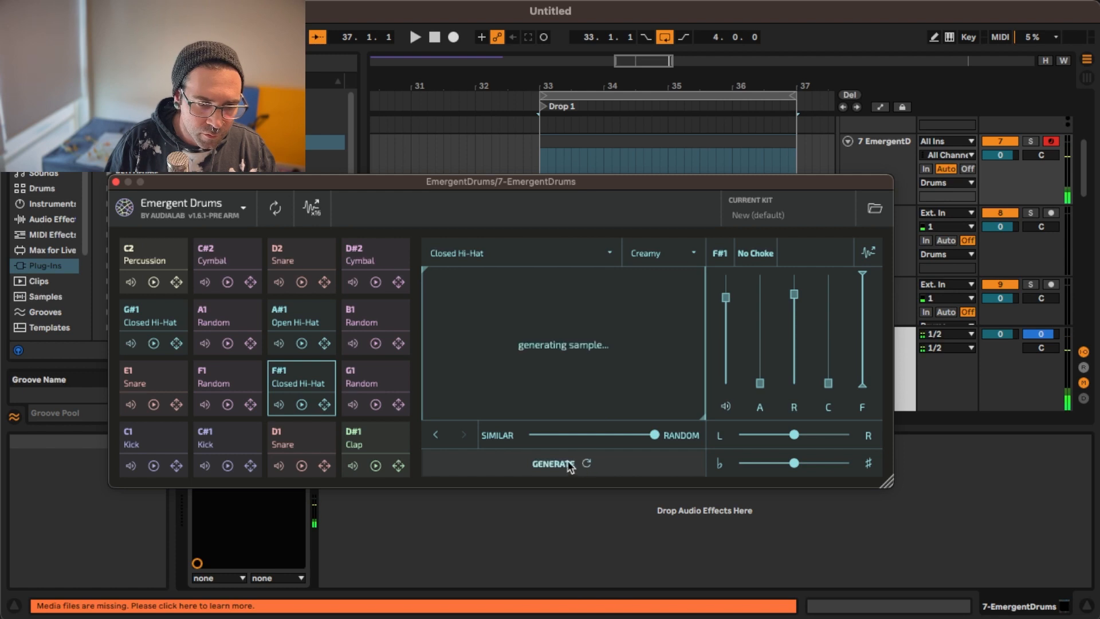
left_click(302, 405)
left_click(302, 405)
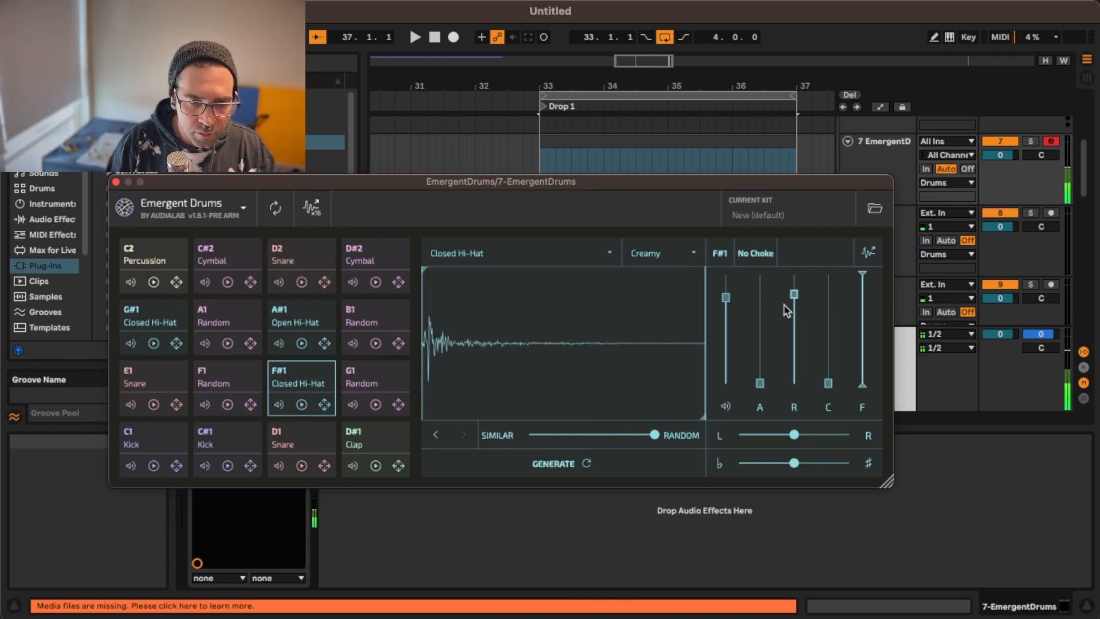
Shorten the F#1 closed hi-hat's release to a tight hit, fine-tuning it while previewing the sound
left_click_drag(793, 295, 793, 353)
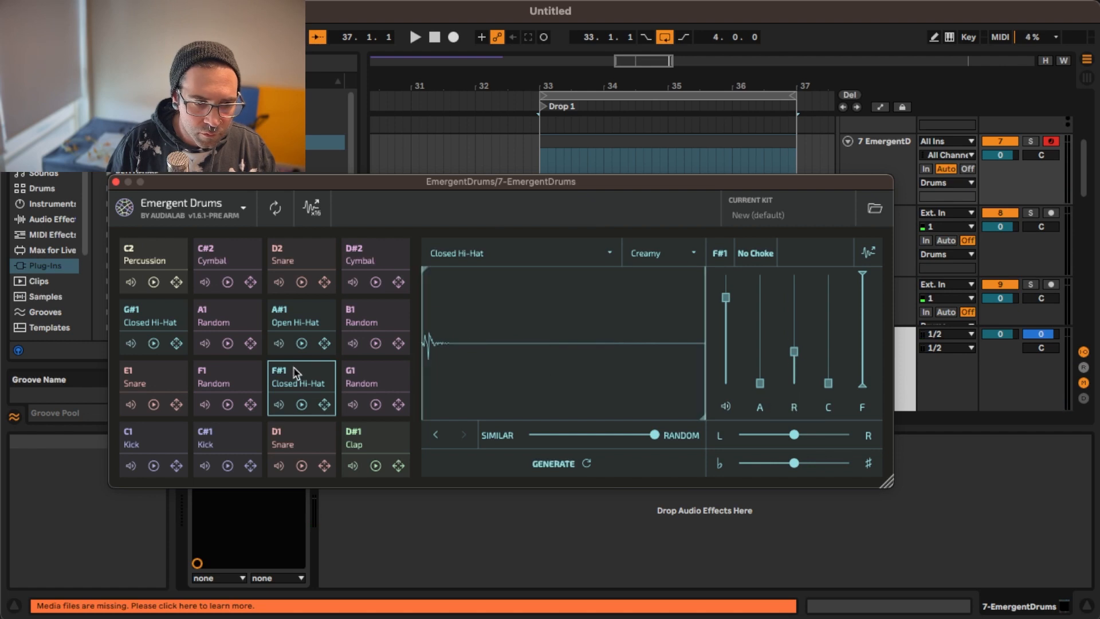
left_click(302, 405)
left_click(302, 407)
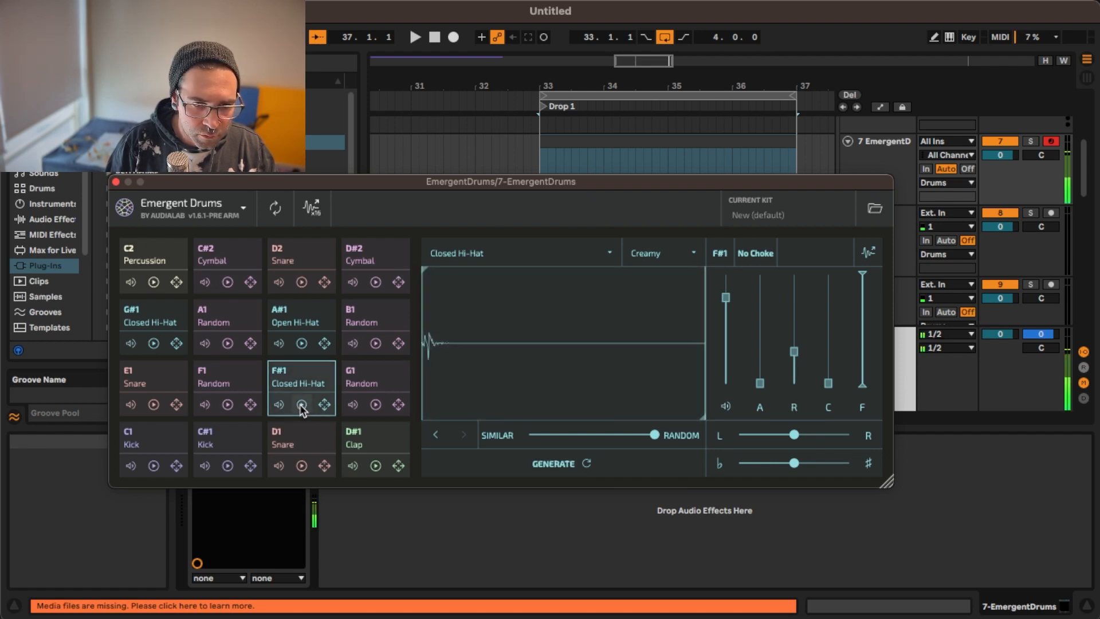
left_click(654, 401)
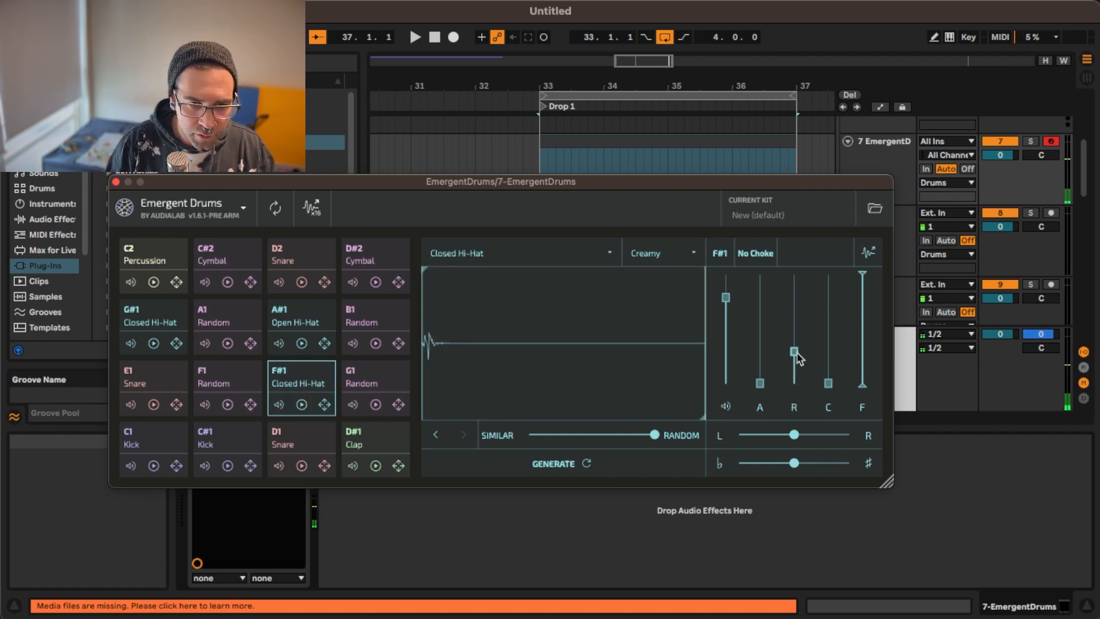
left_click_drag(799, 358, 800, 356)
left_click(302, 405)
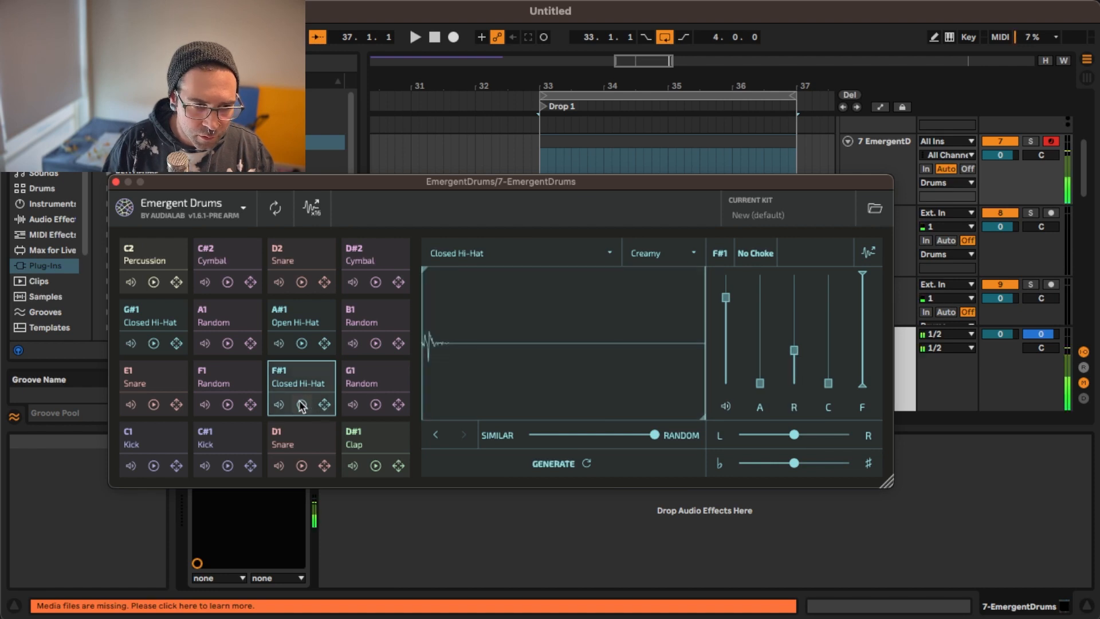
Change the F1 random pad's sample type to Closed Hi-Hat and preview the generated sample
left_click(223, 375)
left_click(228, 376)
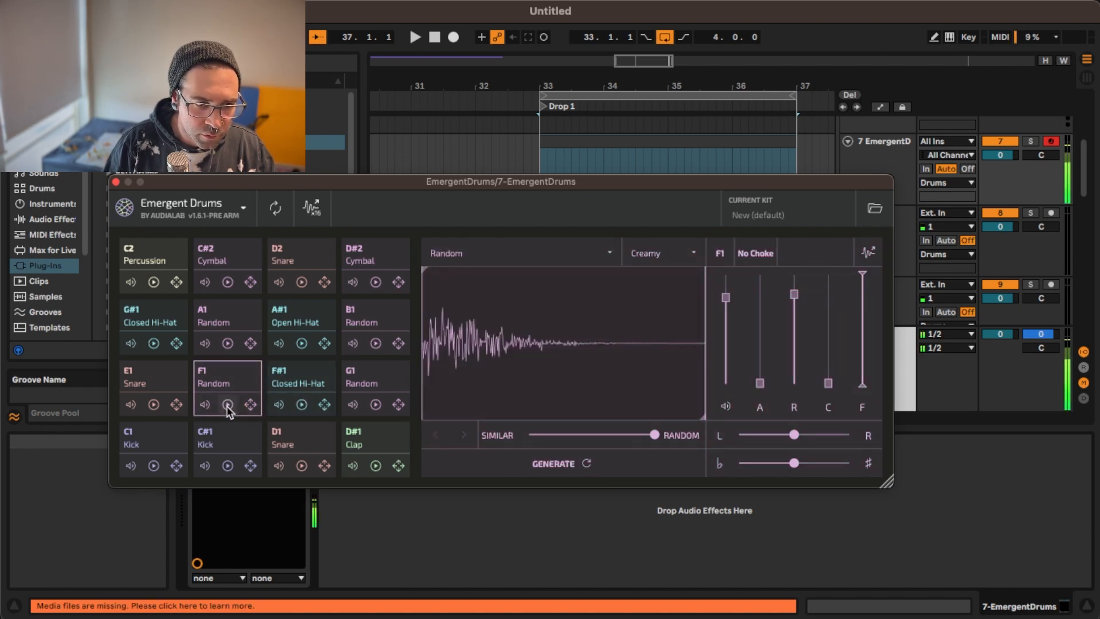
left_click(598, 257)
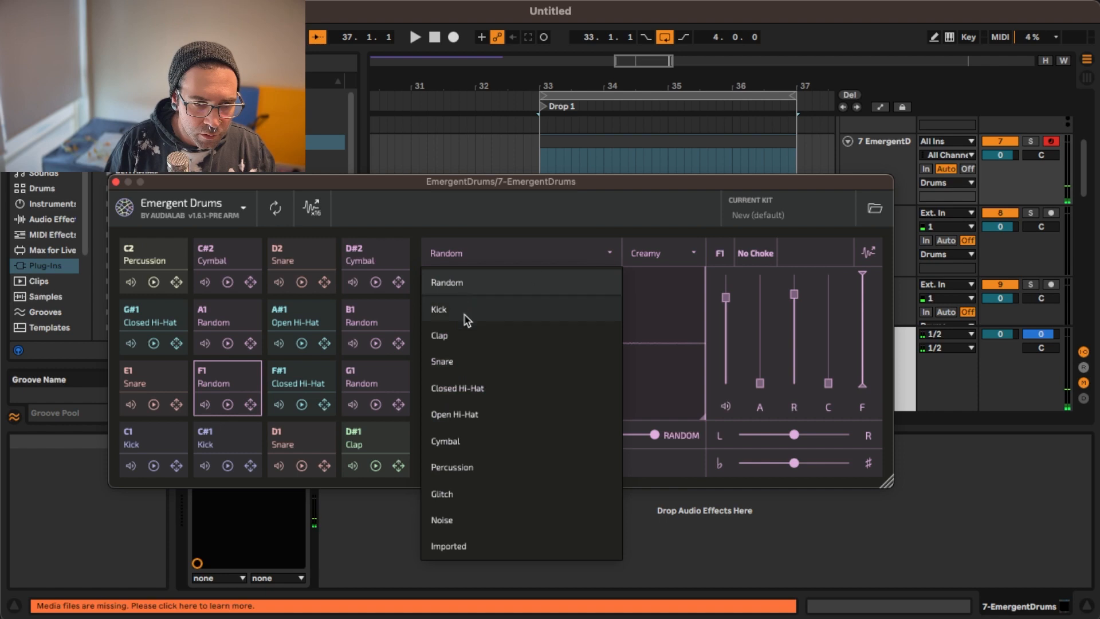
left_click(466, 394)
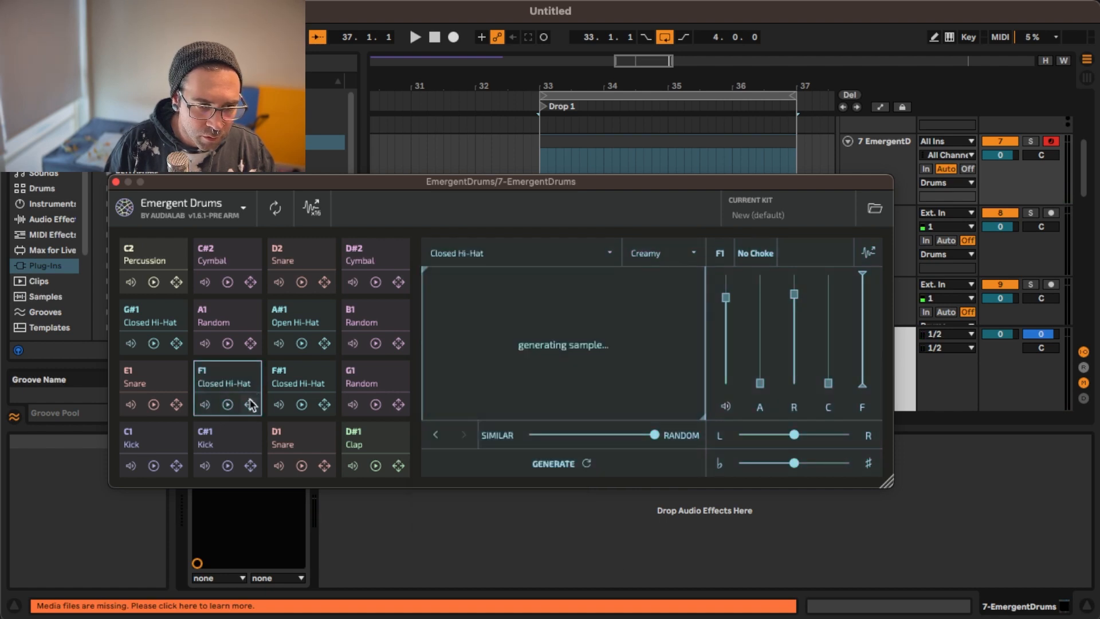
left_click(227, 404)
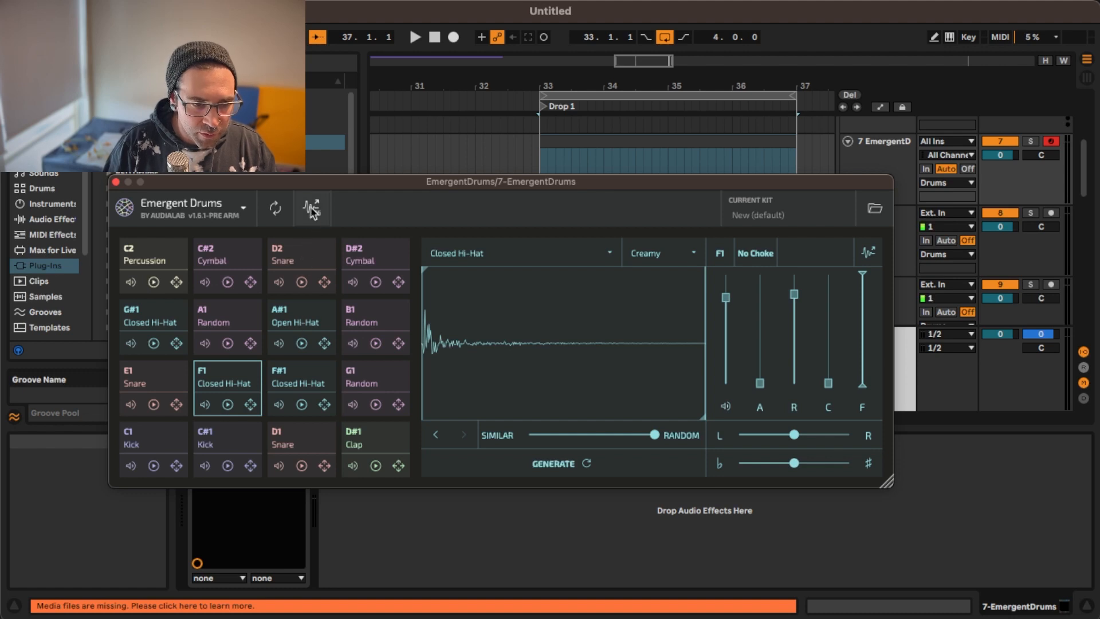
Shorten the F1 closed hi-hat's release to about 467.5 ms, previewing the sound between adjustments
left_click(325, 251)
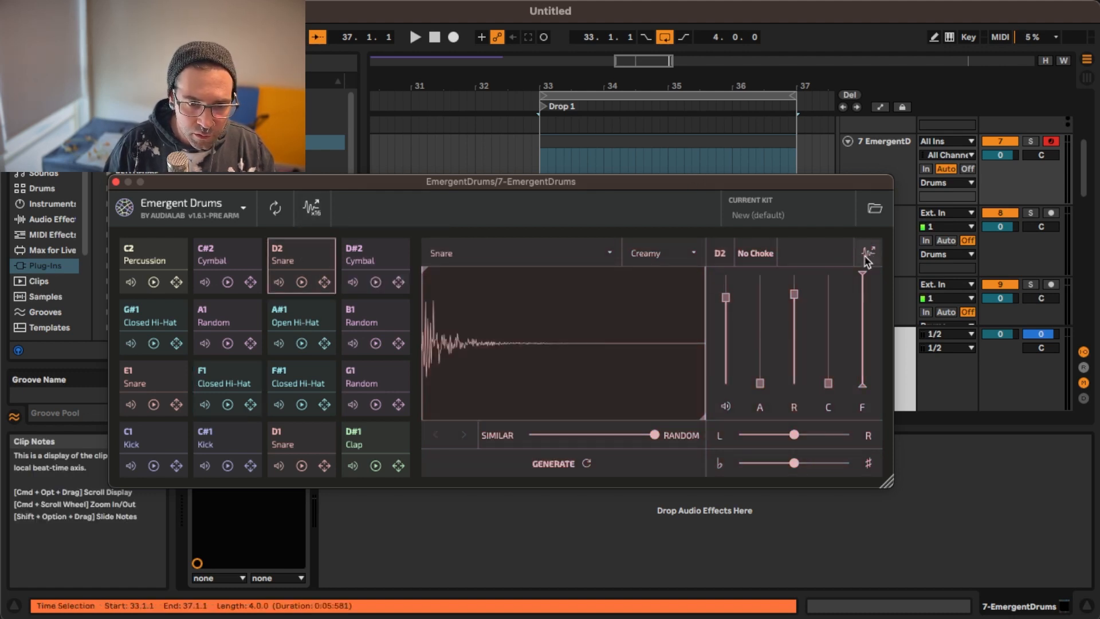
left_click(229, 379)
left_click(228, 404)
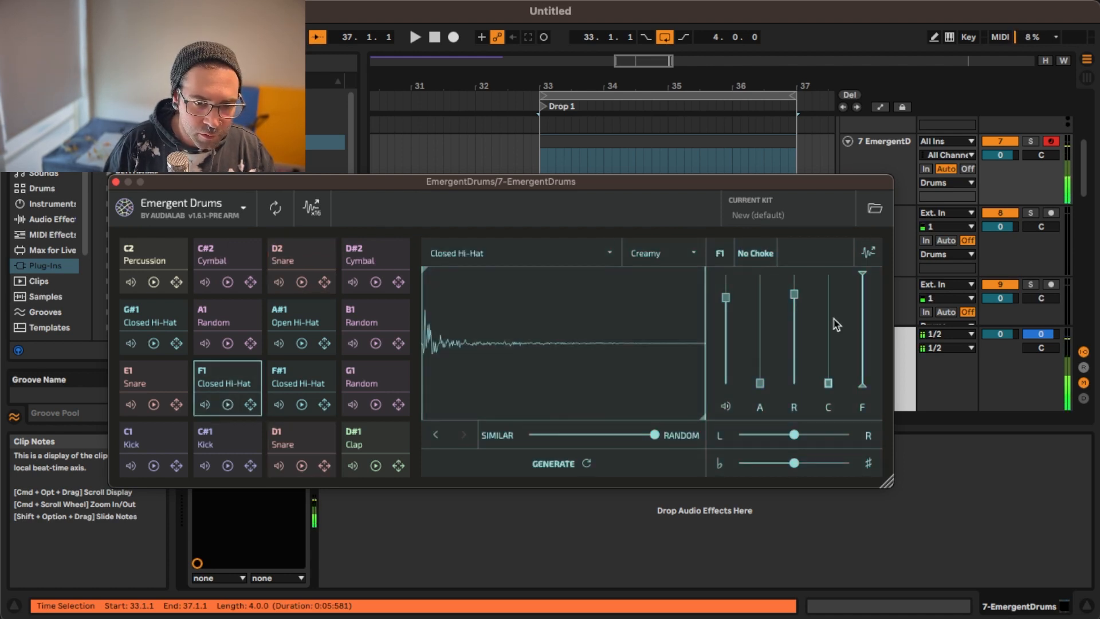
left_click_drag(793, 293, 792, 327)
left_click(228, 404)
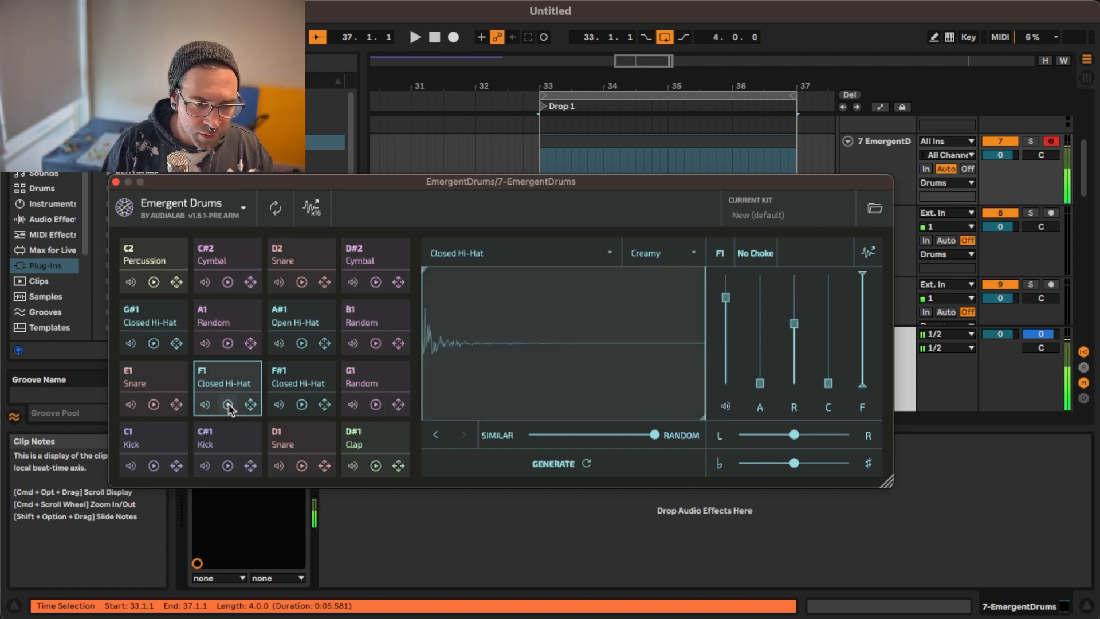
left_click_drag(797, 325, 797, 335)
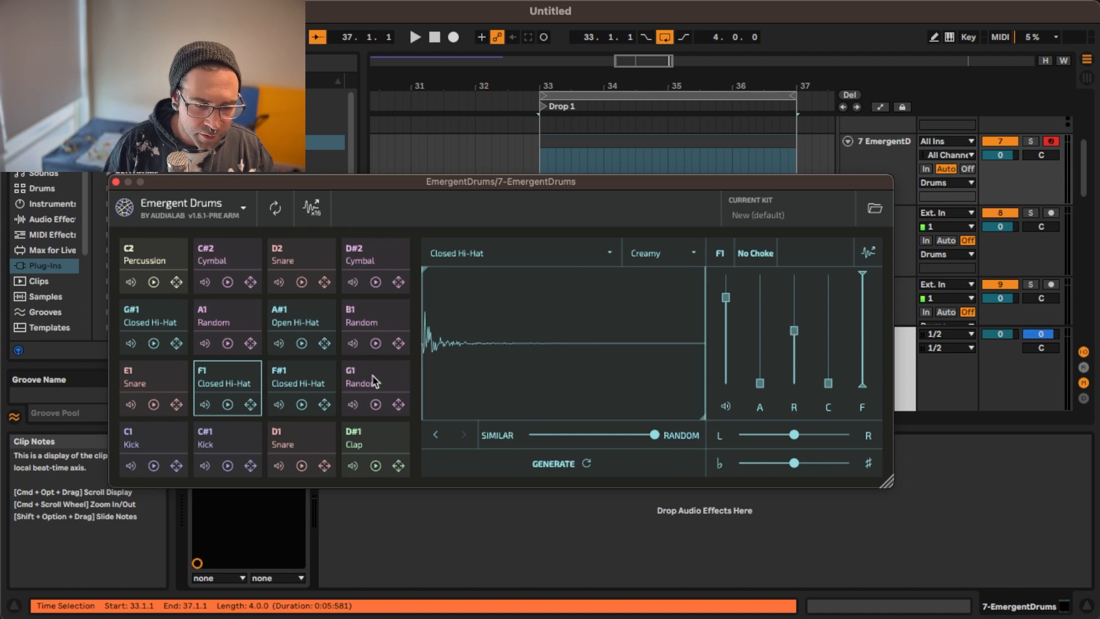
left_click(228, 405)
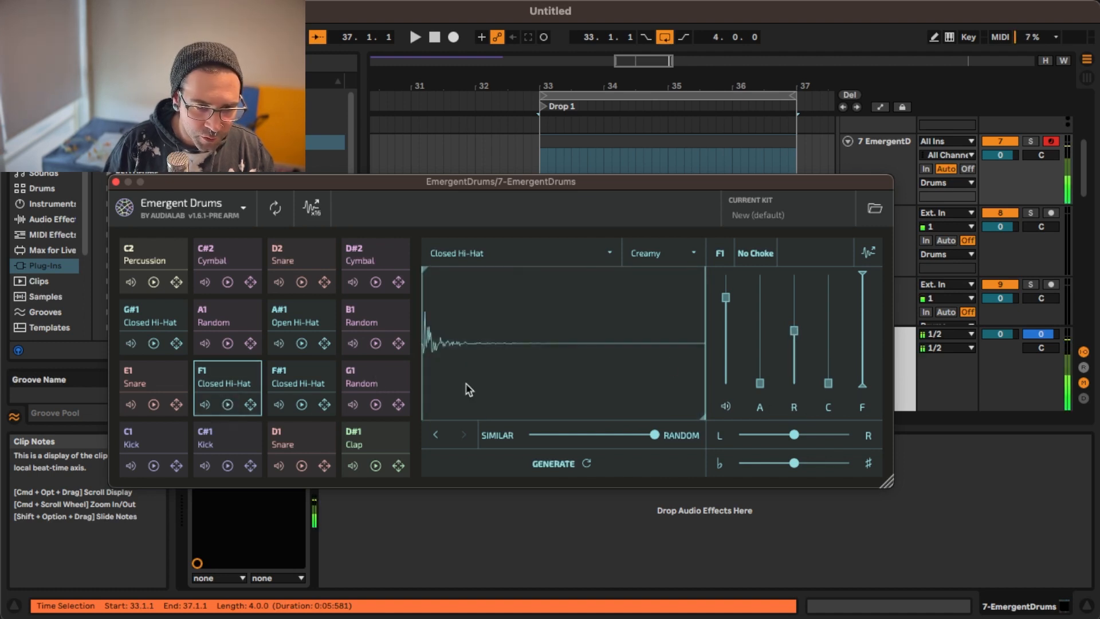
left_click_drag(793, 330, 794, 336)
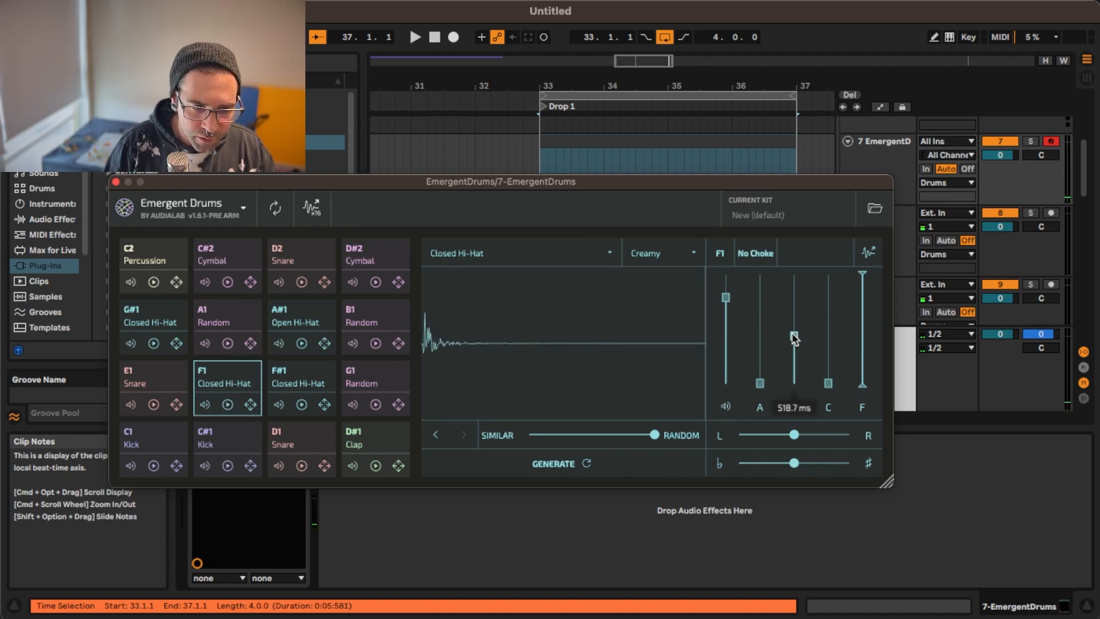
left_click(227, 407)
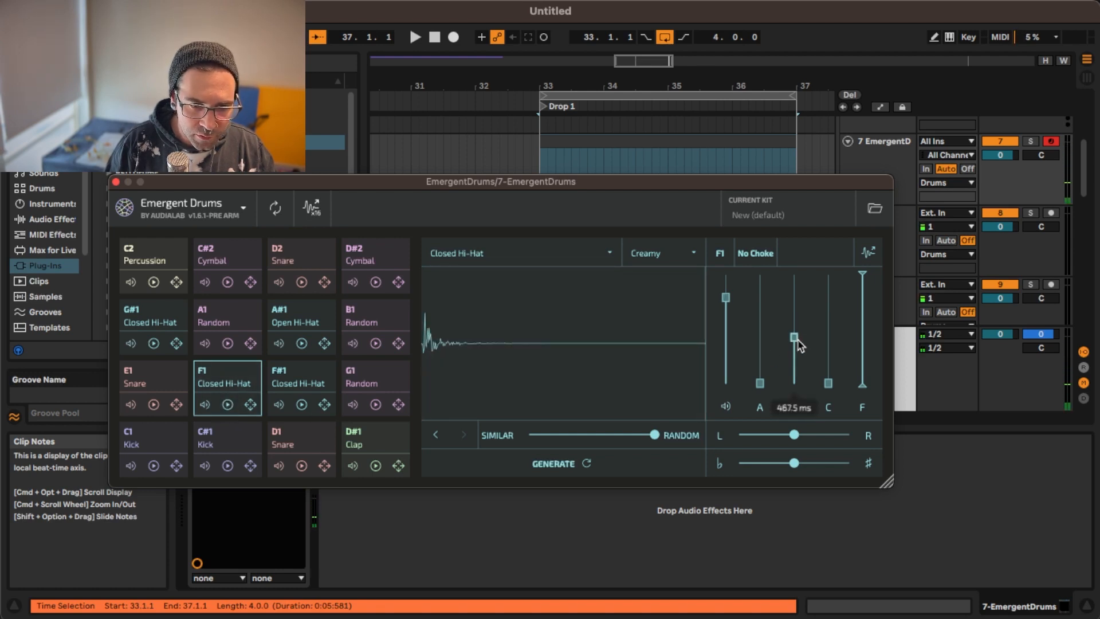
left_click(227, 405)
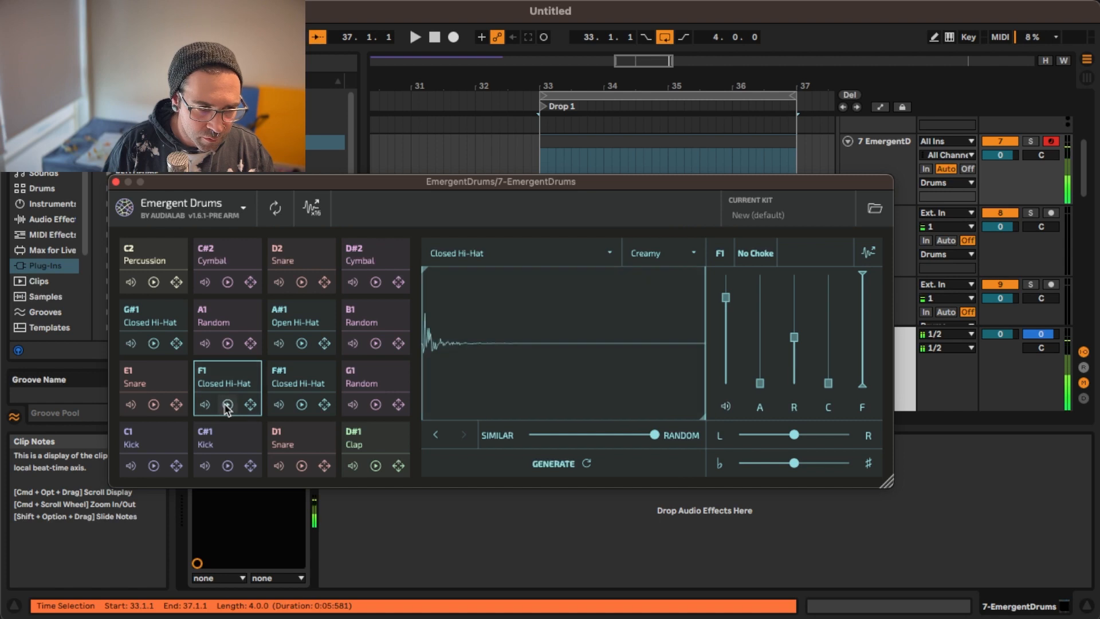
left_click(228, 405)
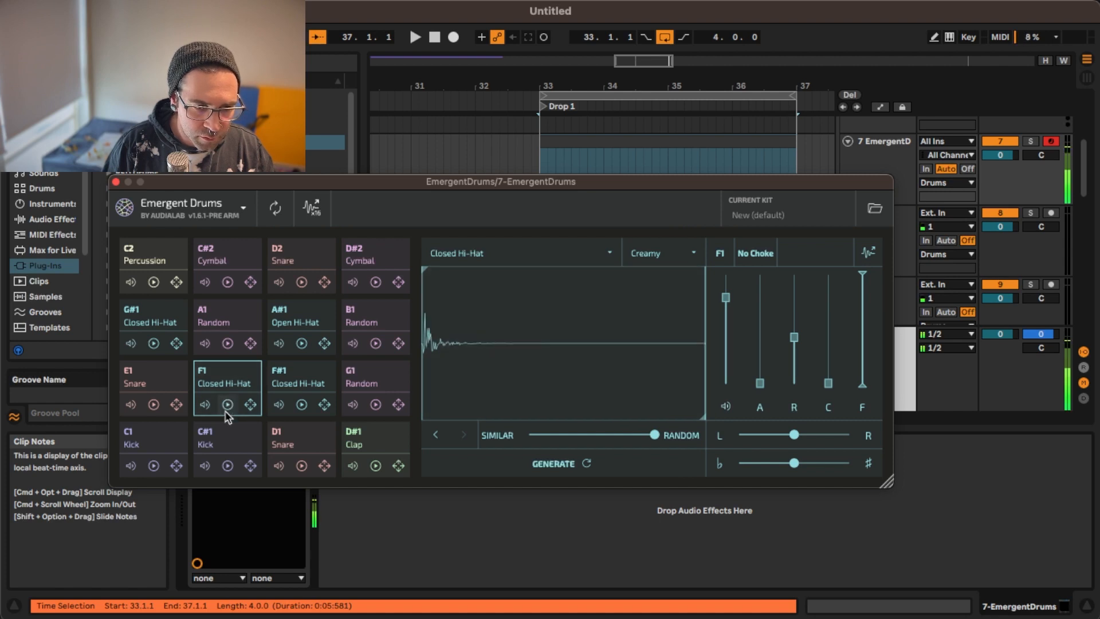
Preview the C1 kick, D1 snare, F#1 closed hi-hat and F1 closed hi-hat one after another
left_click(152, 466)
left_click(303, 465)
left_click(303, 405)
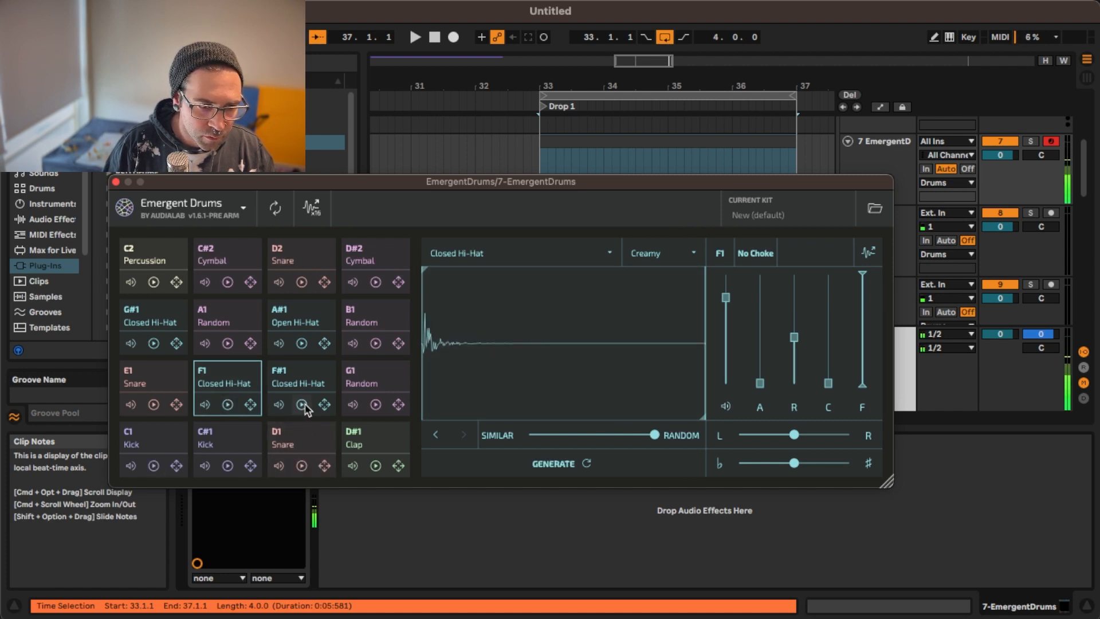
left_click(228, 405)
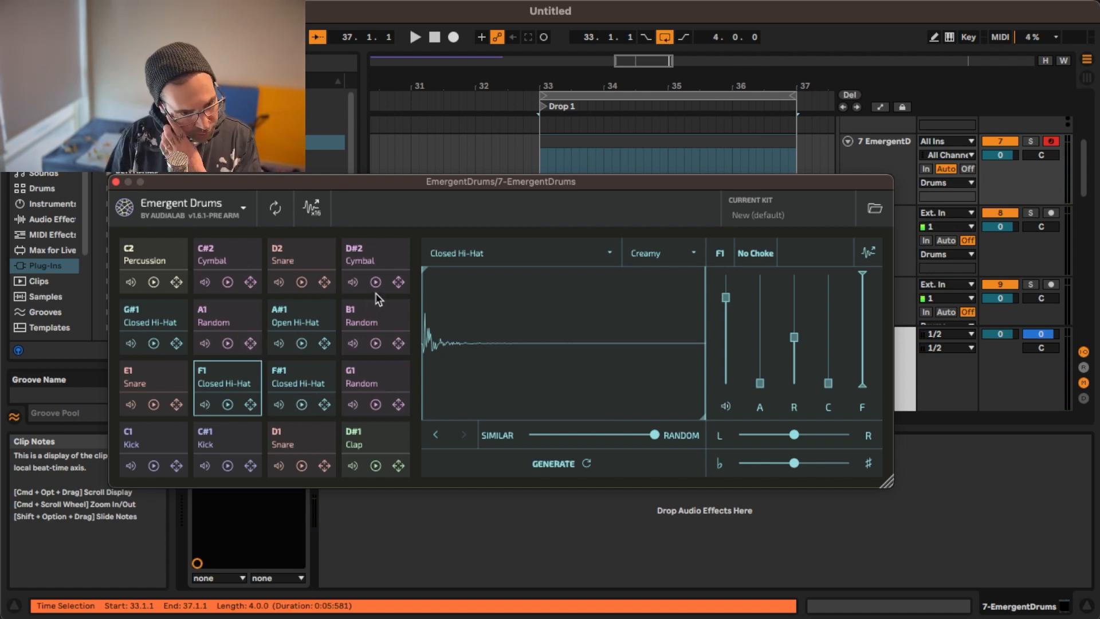
Close the plug-in window, then insert a MIDI clip on the EmergentDrums track at bar 33, with clip and loop both two bars long
left_click(115, 183)
key("super+shift+m")
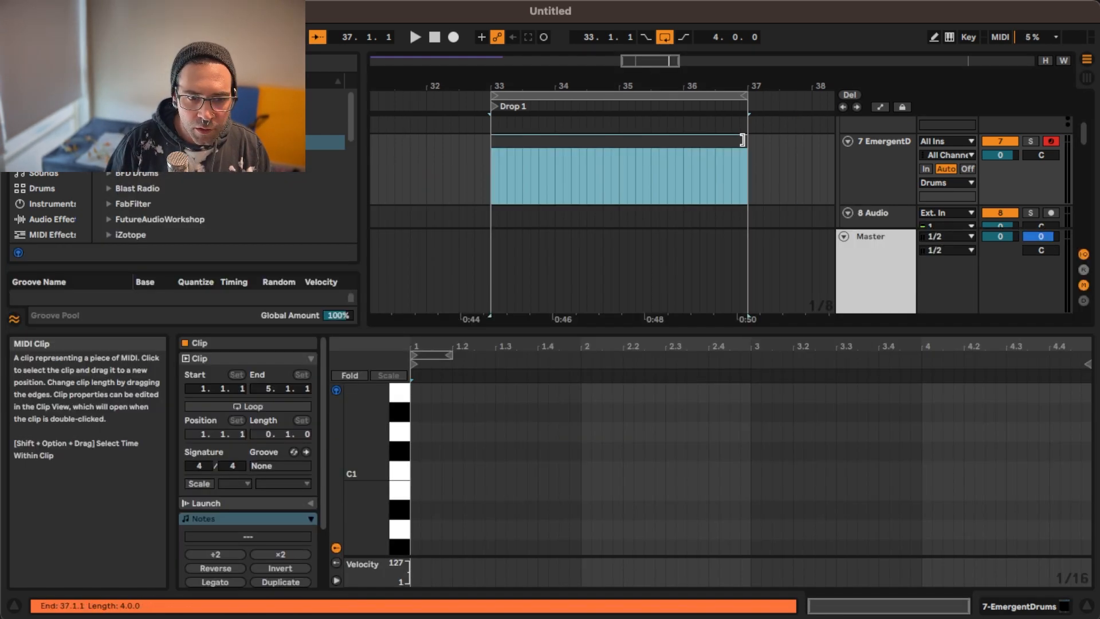
left_click_drag(743, 140, 618, 140)
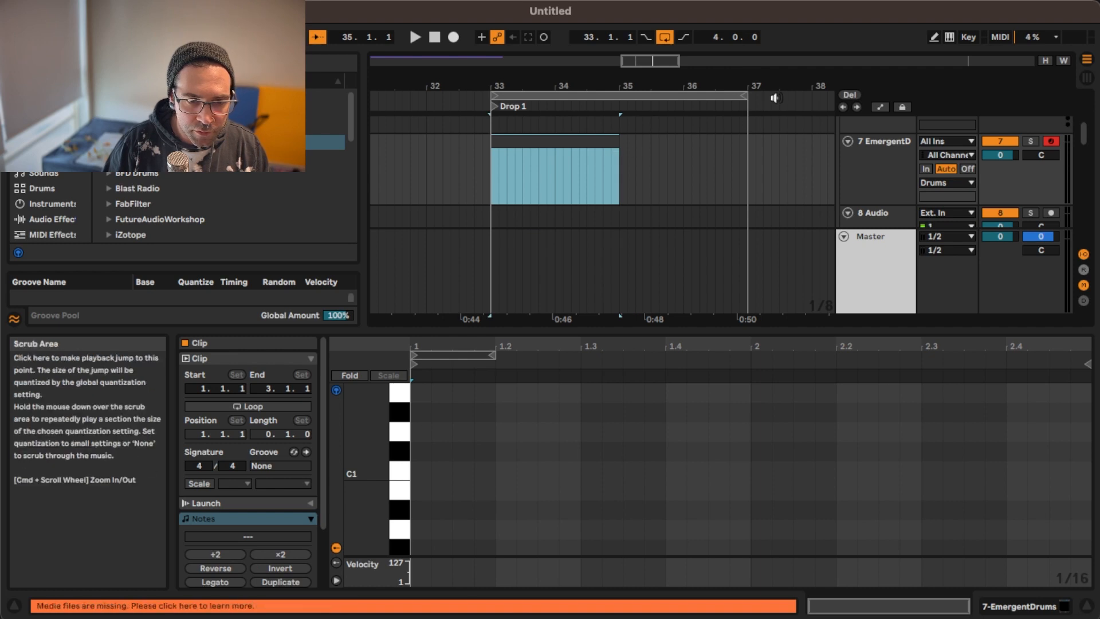
left_click_drag(742, 96, 618, 99)
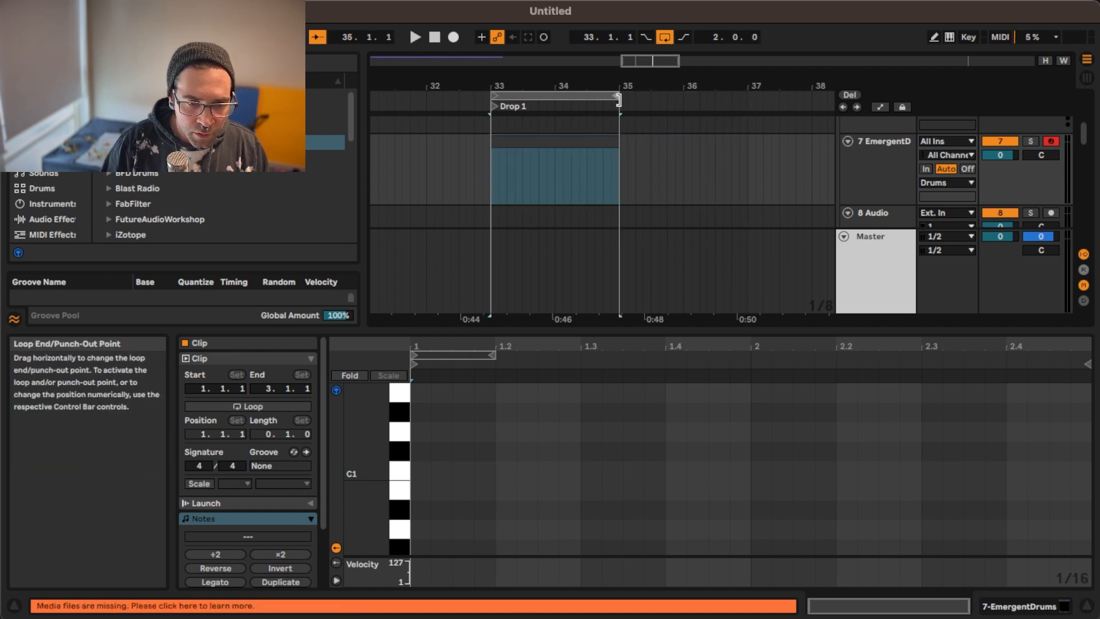
Add a C1 kick note on the clip's first beat and D1 snare notes at 1.2, 1.4, 2.2 and 2.4
left_click(842, 442)
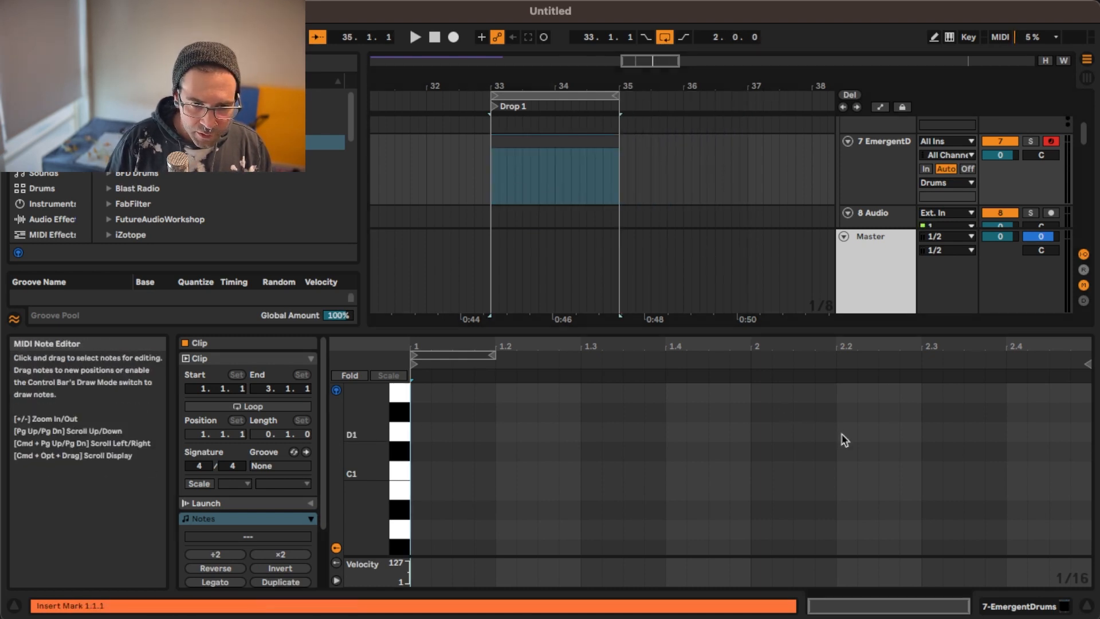
double_click(426, 471)
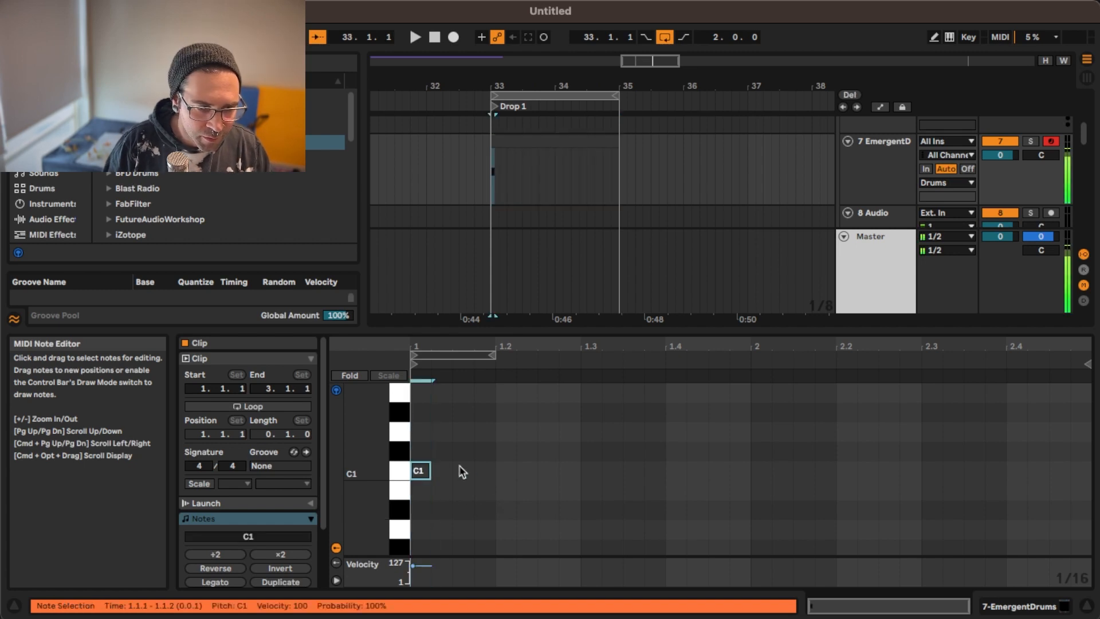
double_click(502, 451)
left_click_drag(502, 453, 511, 441)
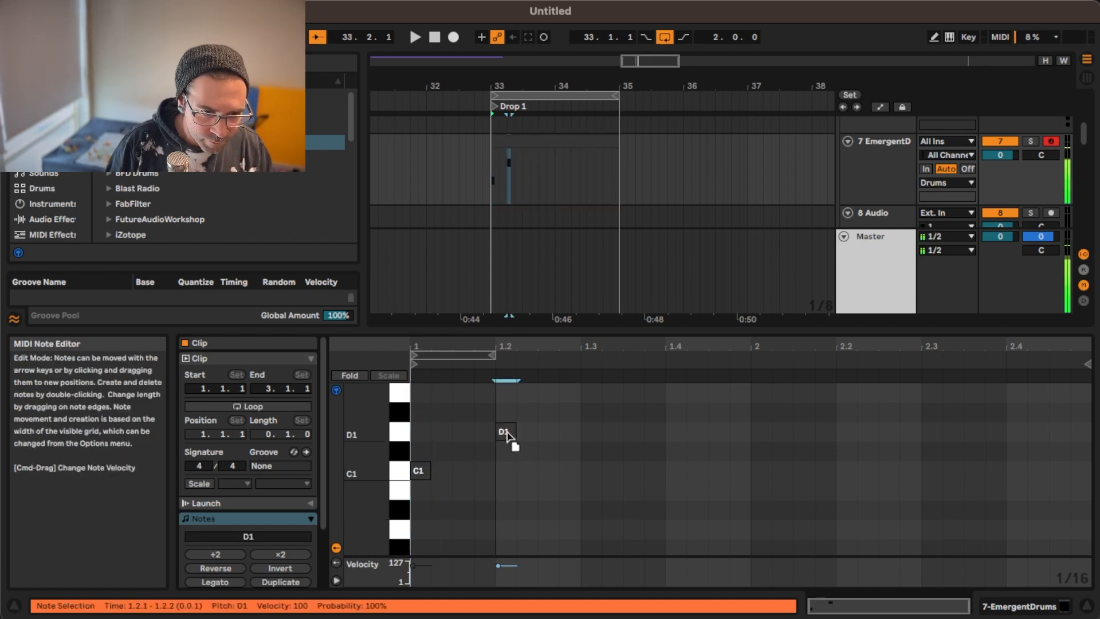
left_click(601, 441)
double_click(596, 436)
left_click_drag(596, 437, 679, 441)
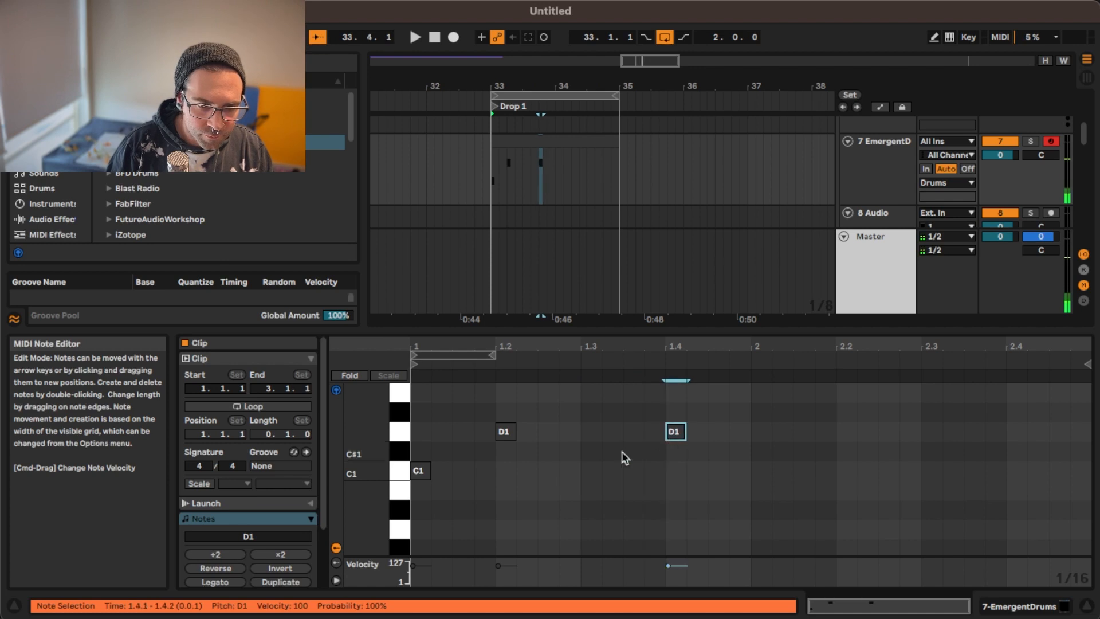
double_click(841, 435)
double_click(1008, 437)
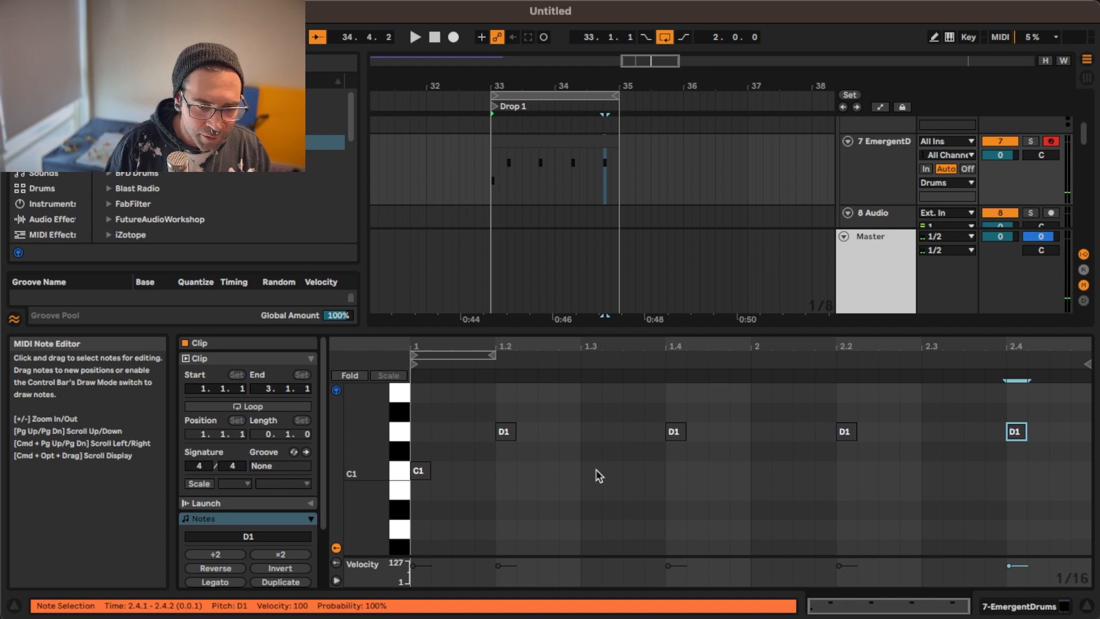
Add C1 kick notes at 1.3.3, 2.1.1 and 2.3.3 in the two-bar clip
double_click(631, 473)
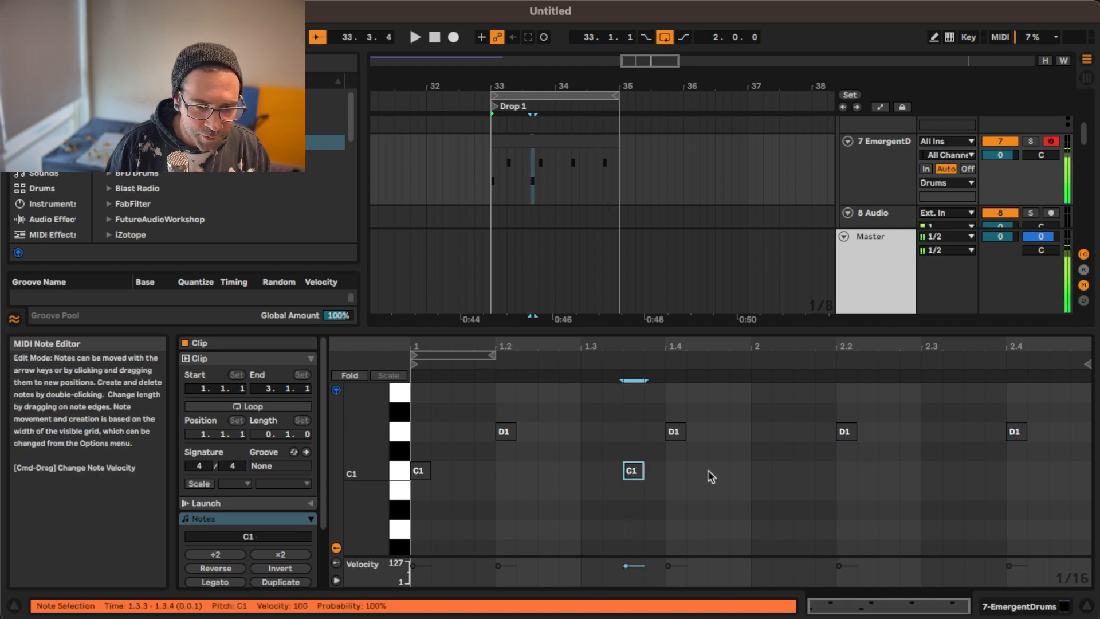
double_click(753, 475)
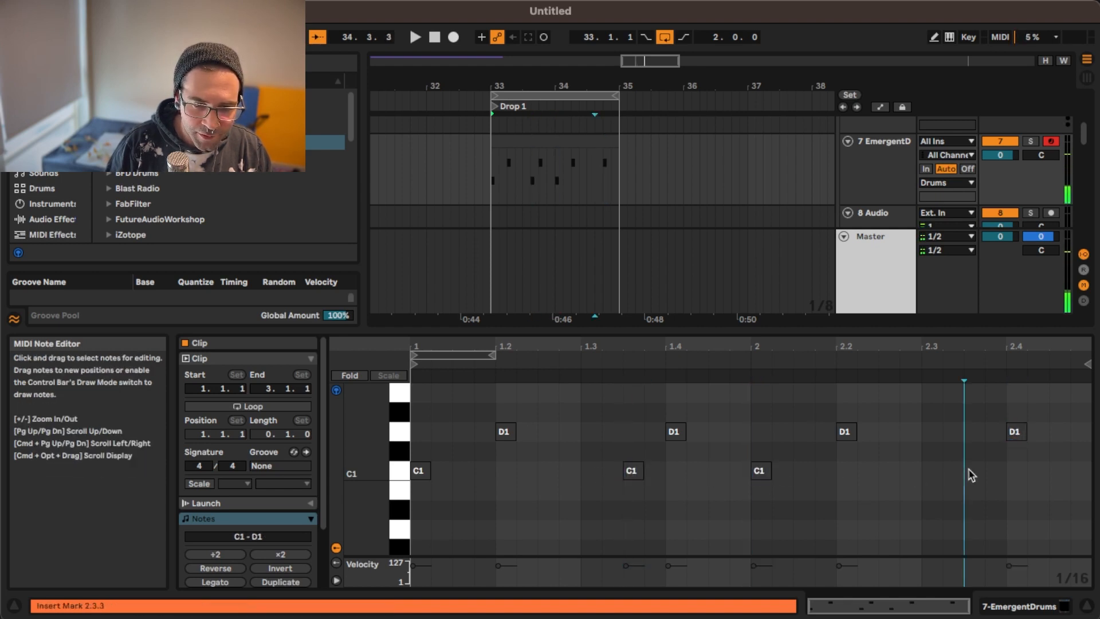
double_click(972, 474)
Play the two-bar kick and snare loop twice to check the groove
key("space")
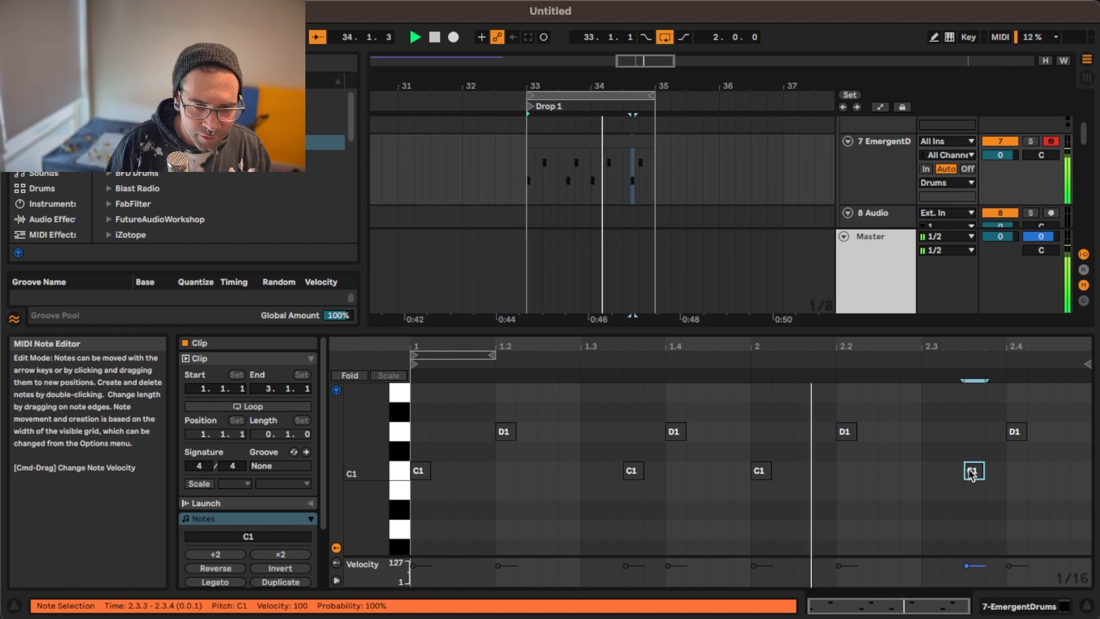
key("space")
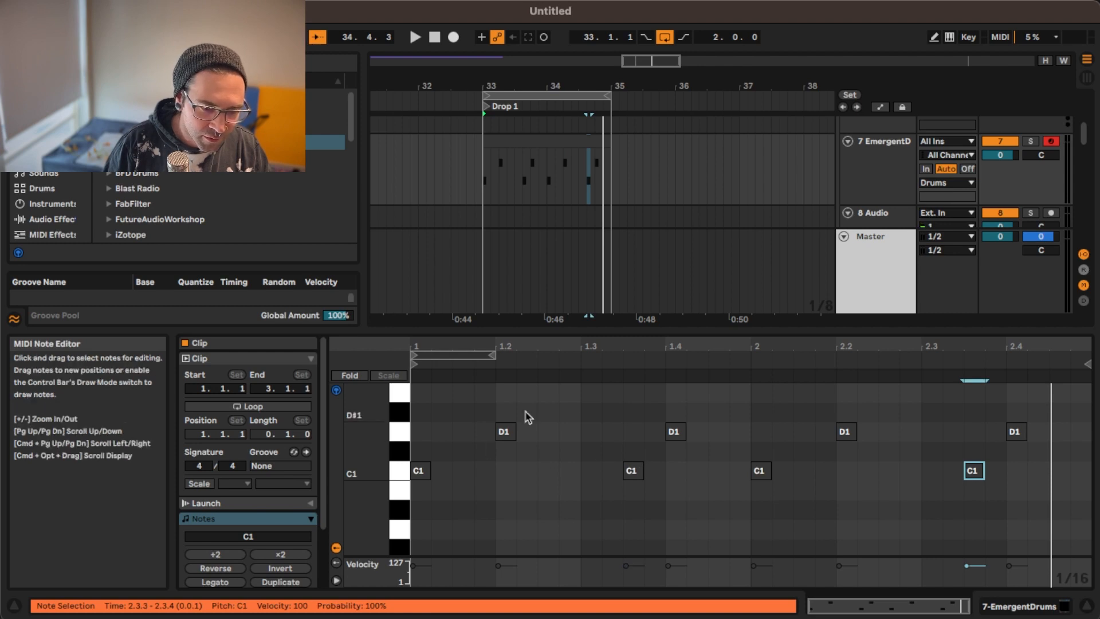
key("space")
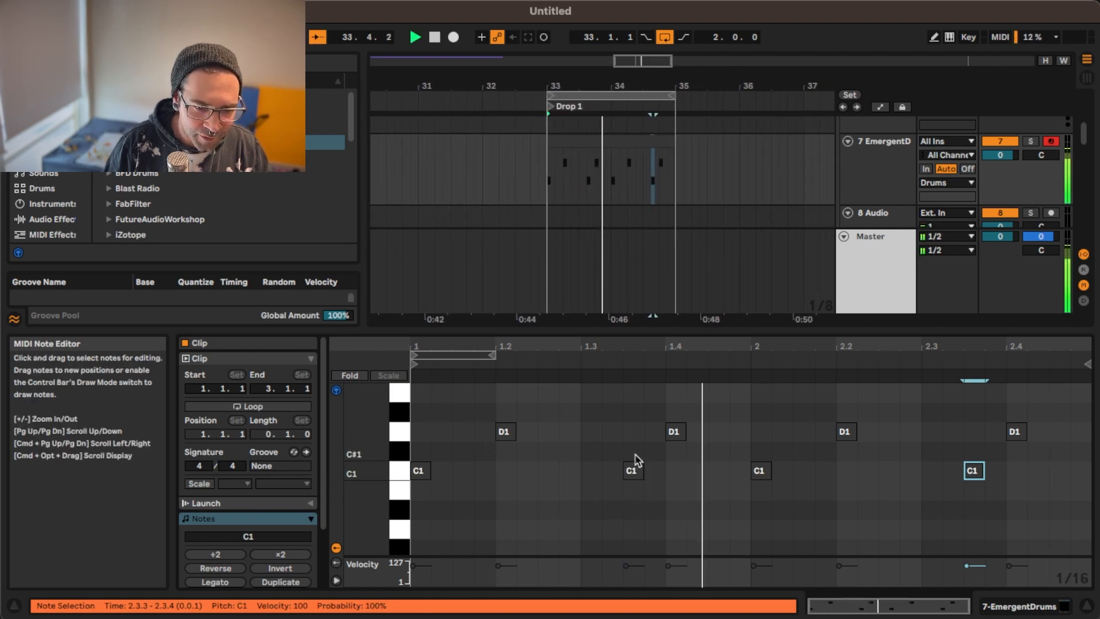
key("space")
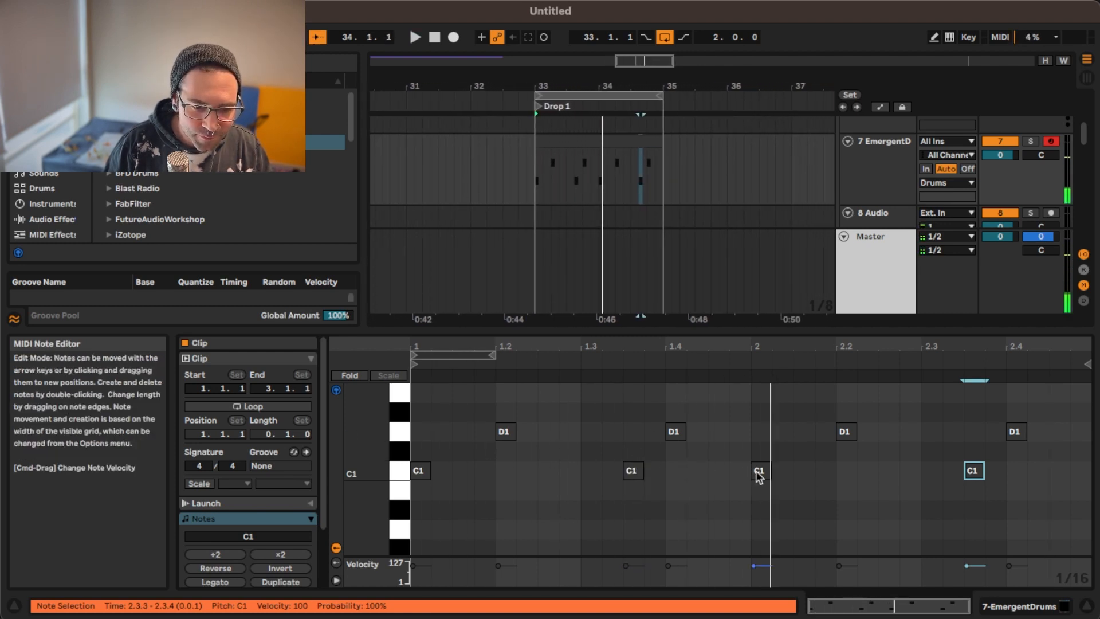
Delete the C1 kick note at 1.3.3 and play the revised pattern
double_click(629, 472)
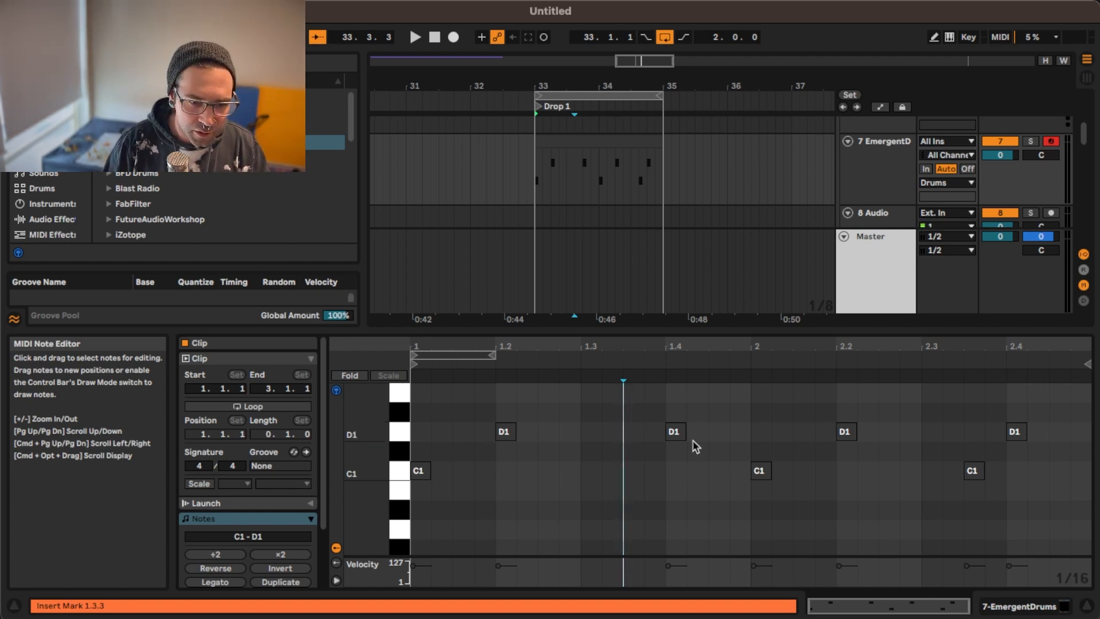
key("space")
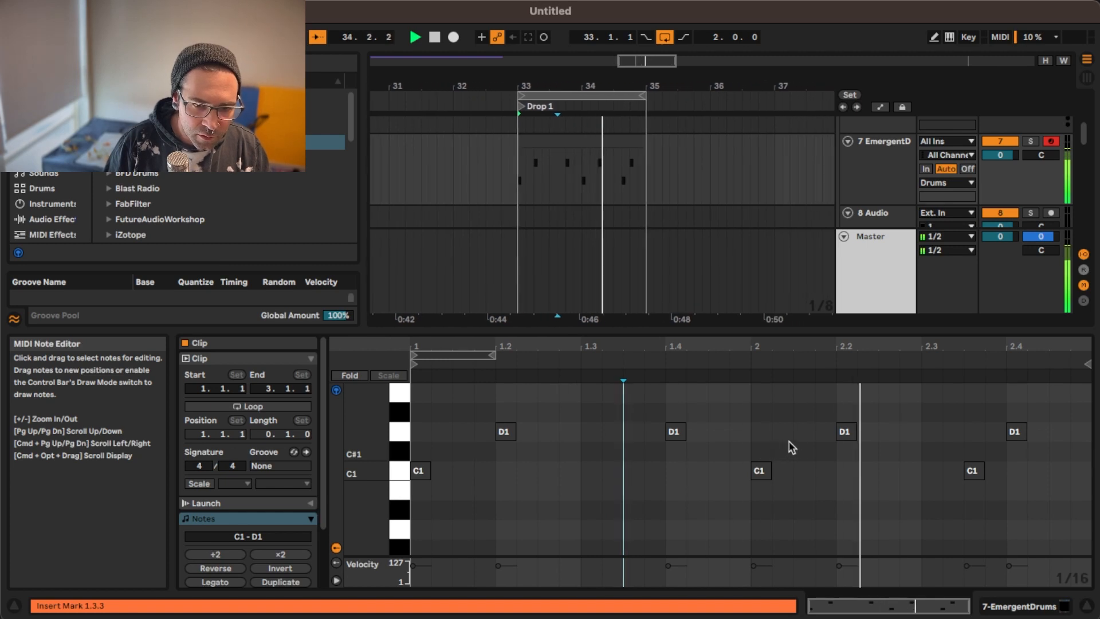
key("space")
Audition the D1 snare notes at 1.2, 1.4, 2.2 and 2.4 individually
left_click(504, 431)
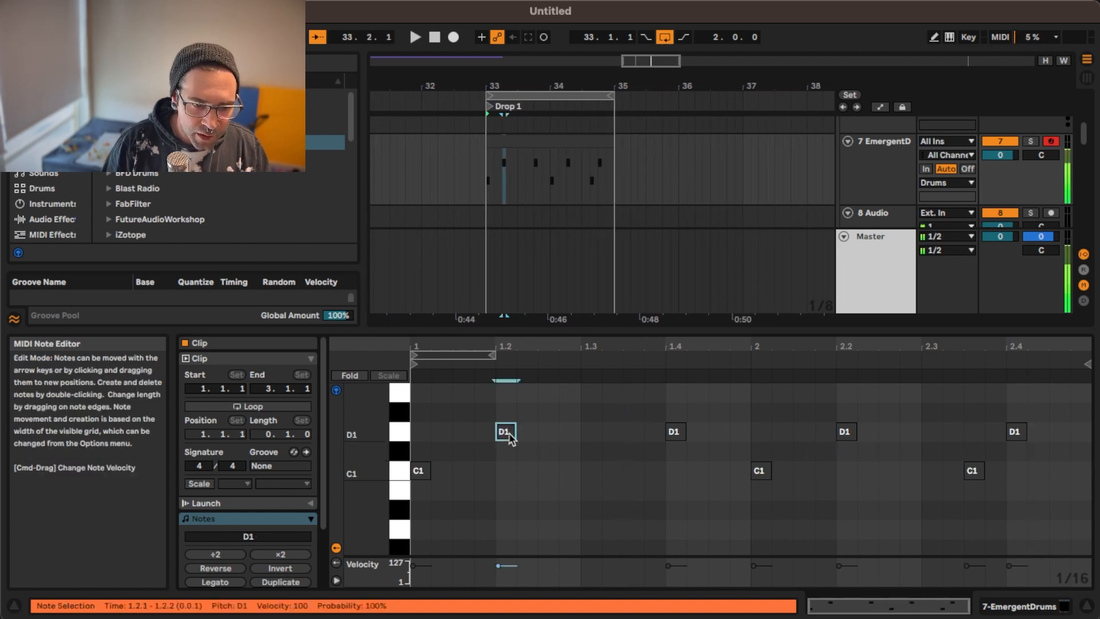
left_click(675, 433)
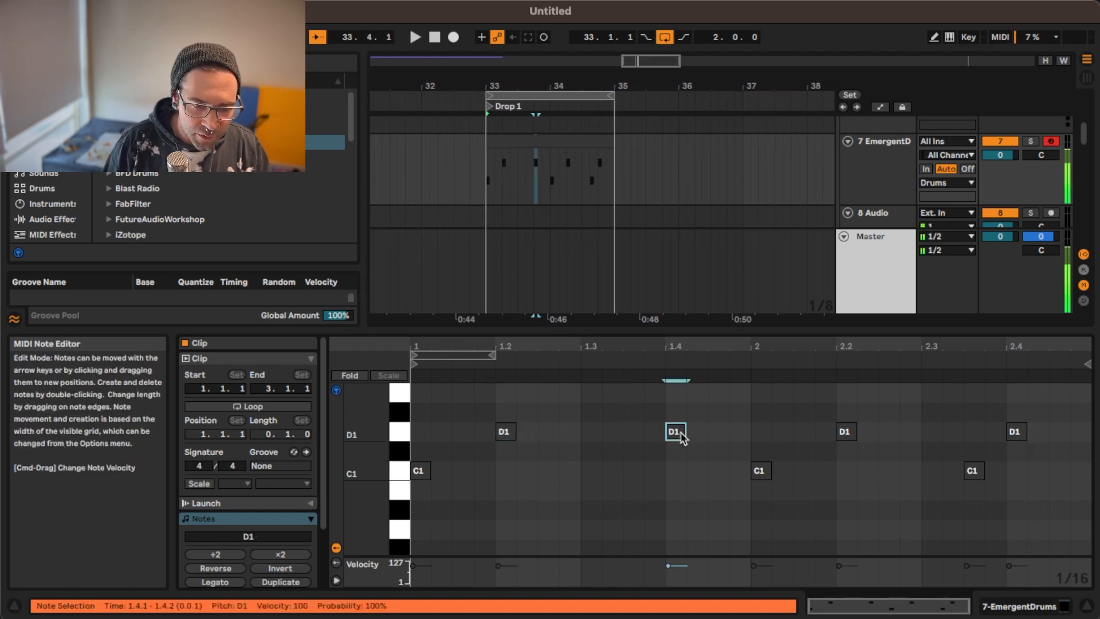
left_click(846, 432)
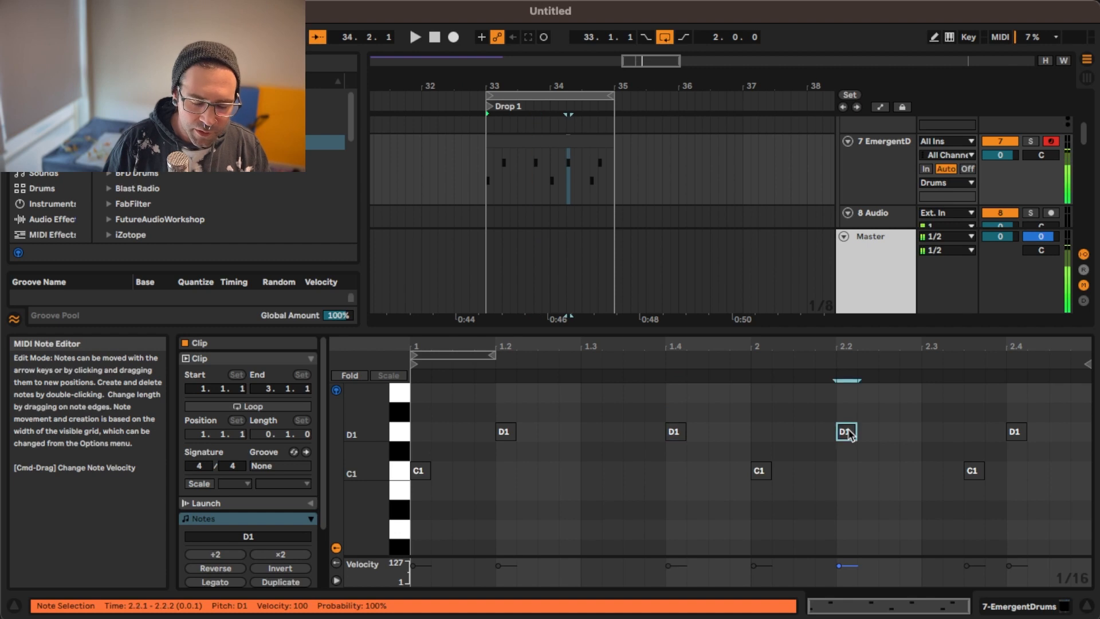
left_click(1015, 433)
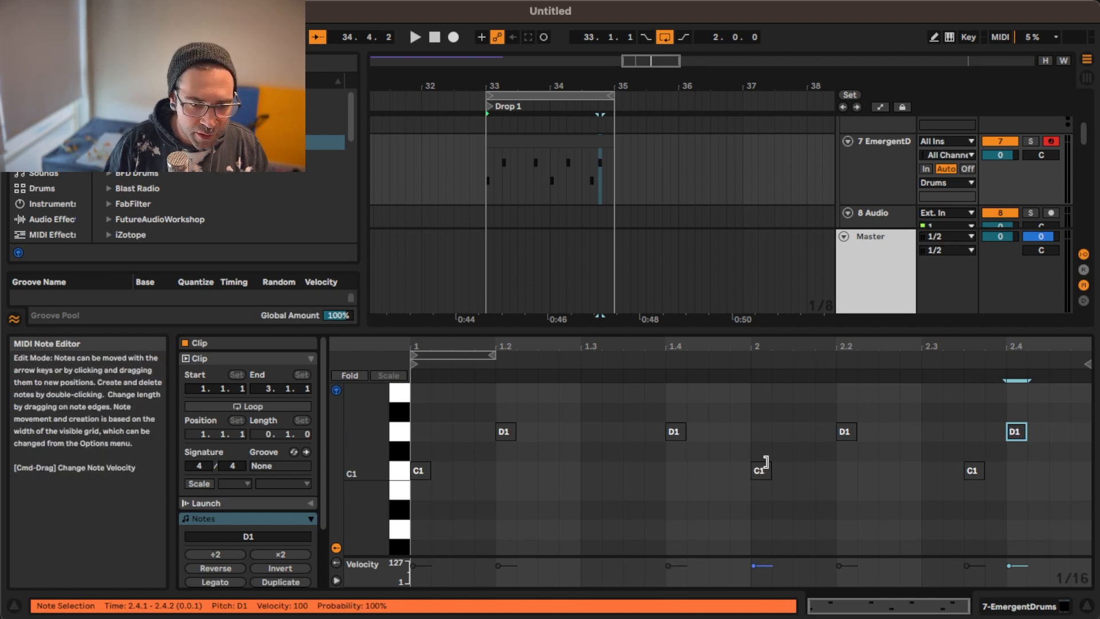
Move the C1 kick note at 2.1.1 to 2.1.3, delete the one at 2.3.3 and play the pattern
left_click(761, 471)
left_click_drag(763, 473, 802, 474)
left_click(975, 473)
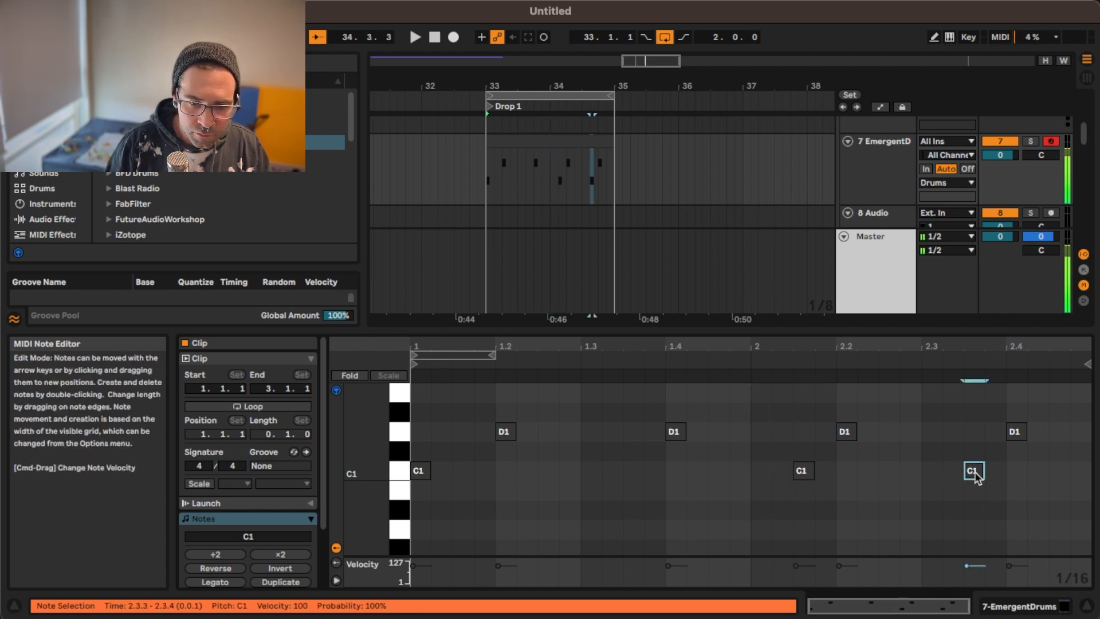
double_click(972, 466)
key("space")
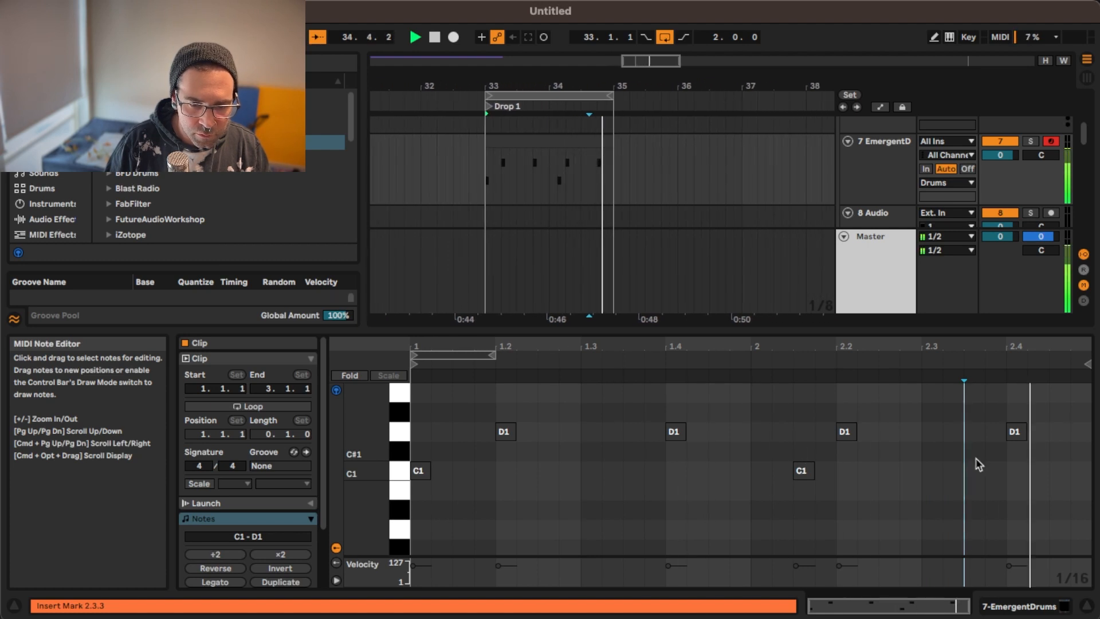
left_click(804, 470)
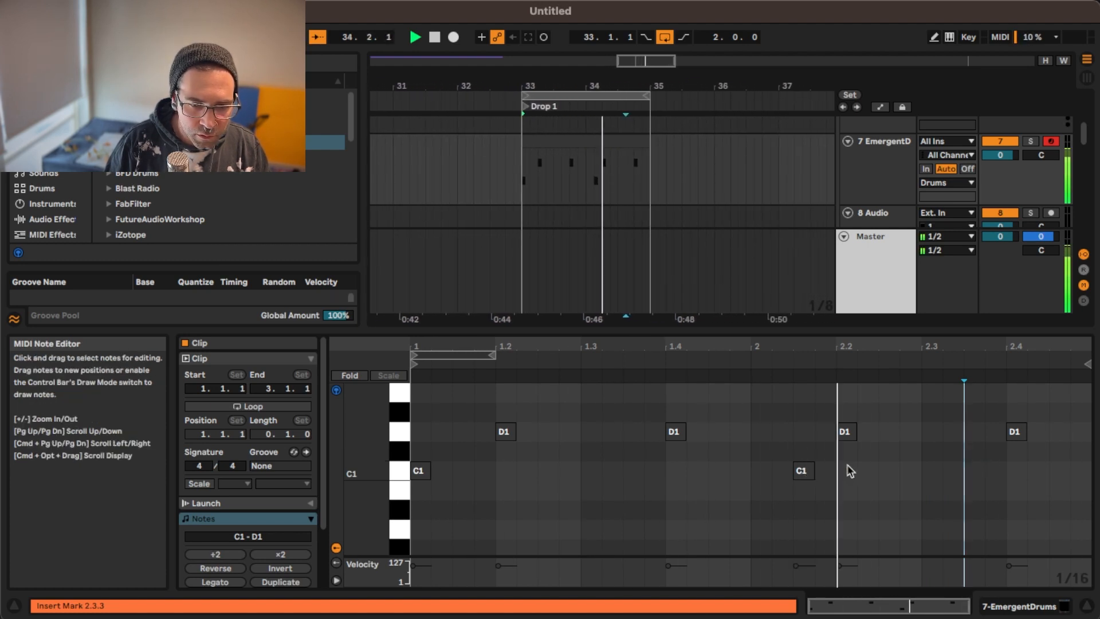
Try an extra C1 kick note at 1.4.3 while playing the pattern
double_click(717, 471)
key("space")
key("space")
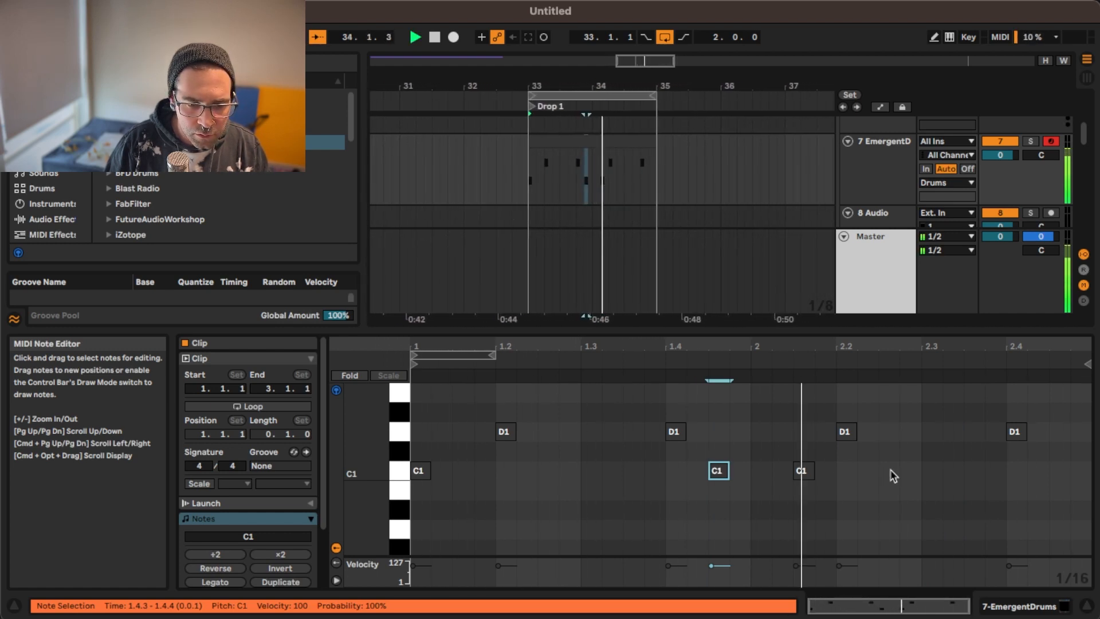
key("space")
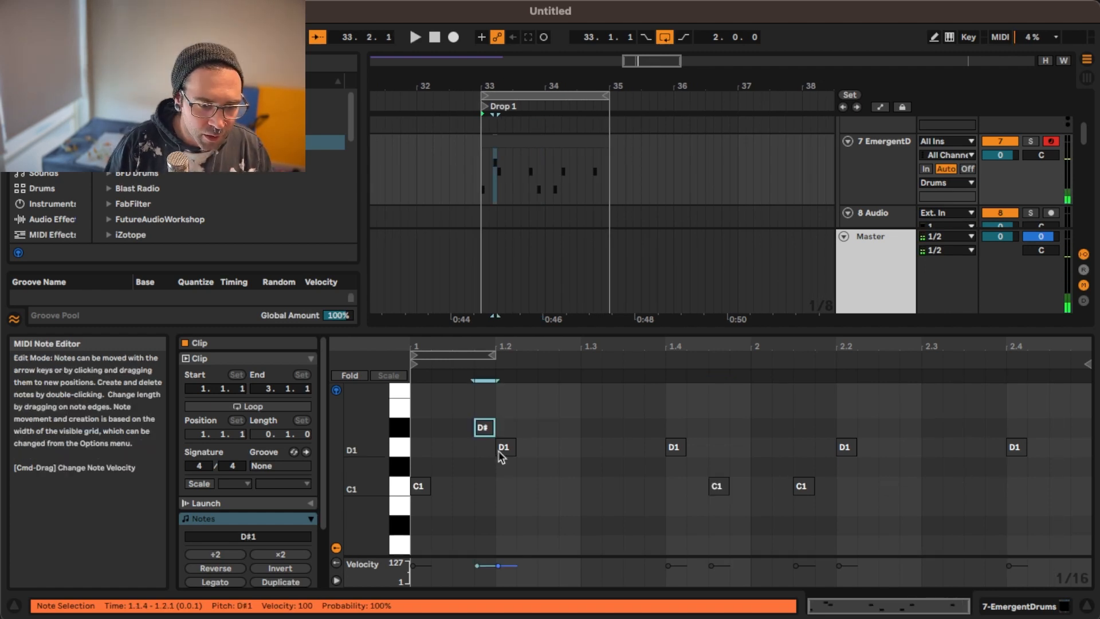
Raise the D#1 note at 1.1.4 to E1 and on to F1 to audition the pad sounds
left_click_drag(483, 428, 484, 397)
scroll(502, 412, "up", 2)
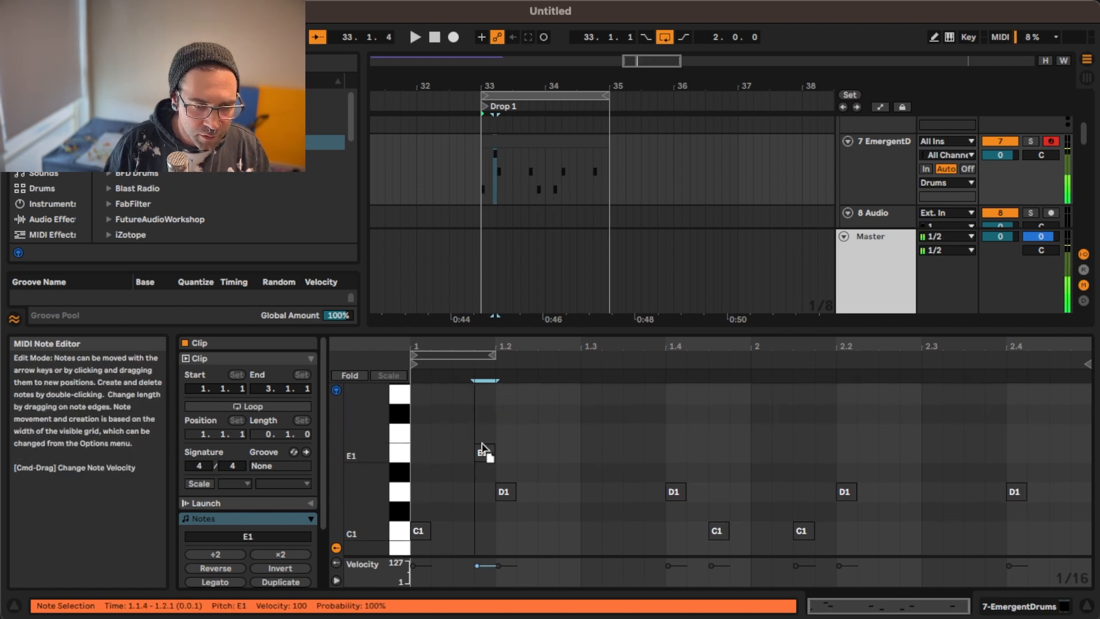
mouse_move(483, 433)
left_mouse_down()
mouse_move(463, 434)
mouse_move(487, 428)
left_mouse_up()
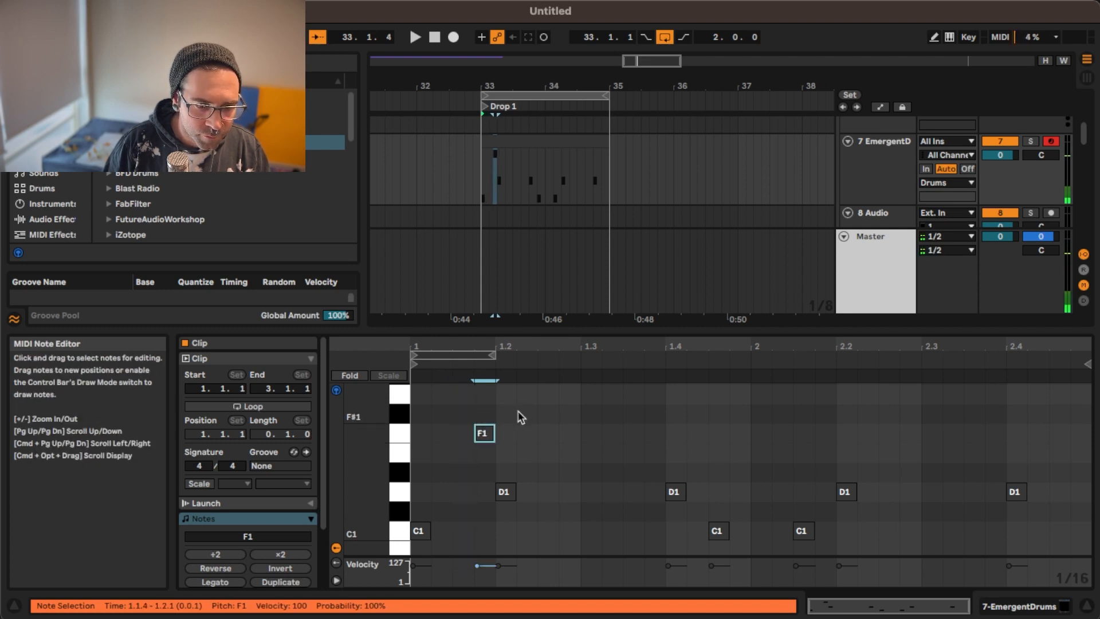
Replace the F1 note with F#1 closed hi-hat notes at 1.1.3, 1.2.3, 1.3.3 and 1.4.3
left_click(450, 412)
double_click(441, 414)
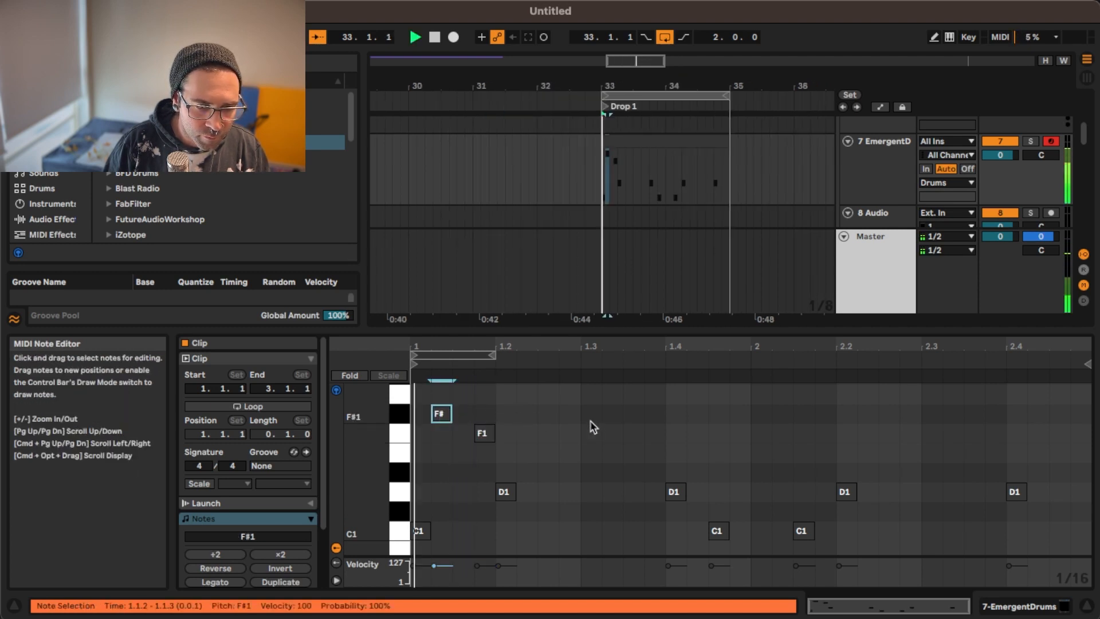
mouse_move(440, 414)
left_mouse_down()
mouse_move(485, 433)
mouse_move(548, 418)
left_mouse_up()
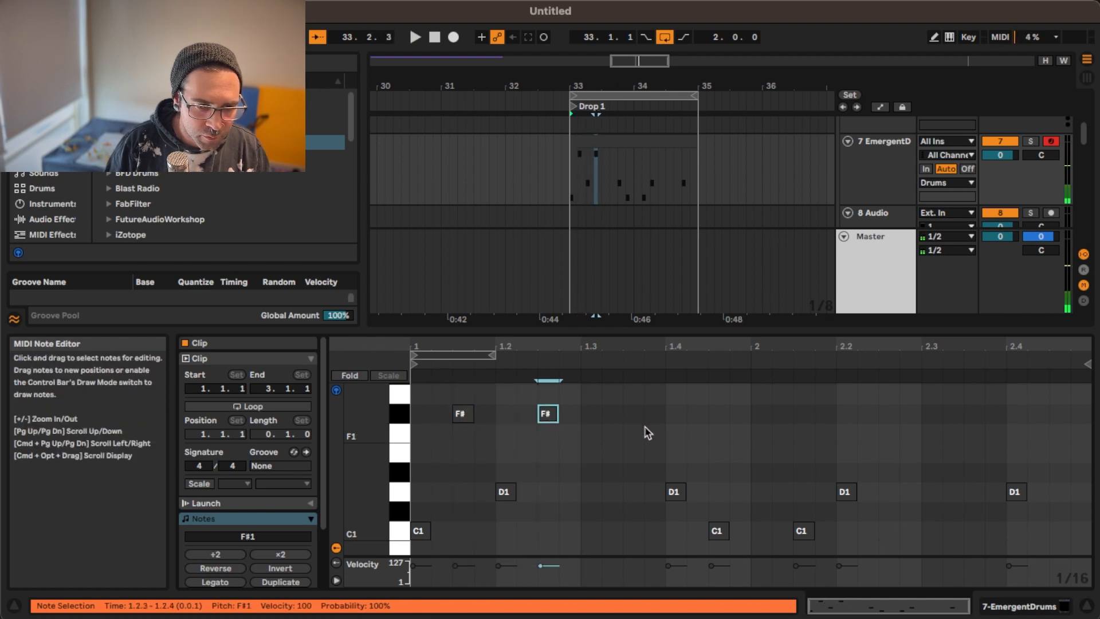
double_click(632, 415)
left_click(716, 420)
double_click(715, 415)
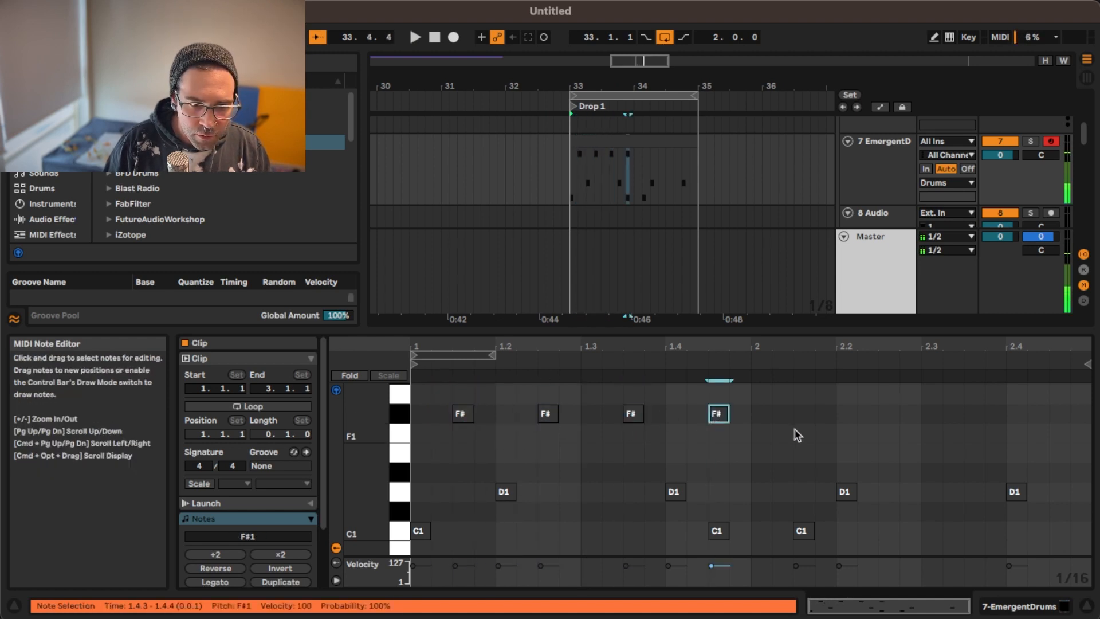
Add F#1 closed hi-hat notes at 2.1.3, 2.2.3, 2.3.3 and 2.4.3 and play the pattern
double_click(805, 415)
double_click(891, 419)
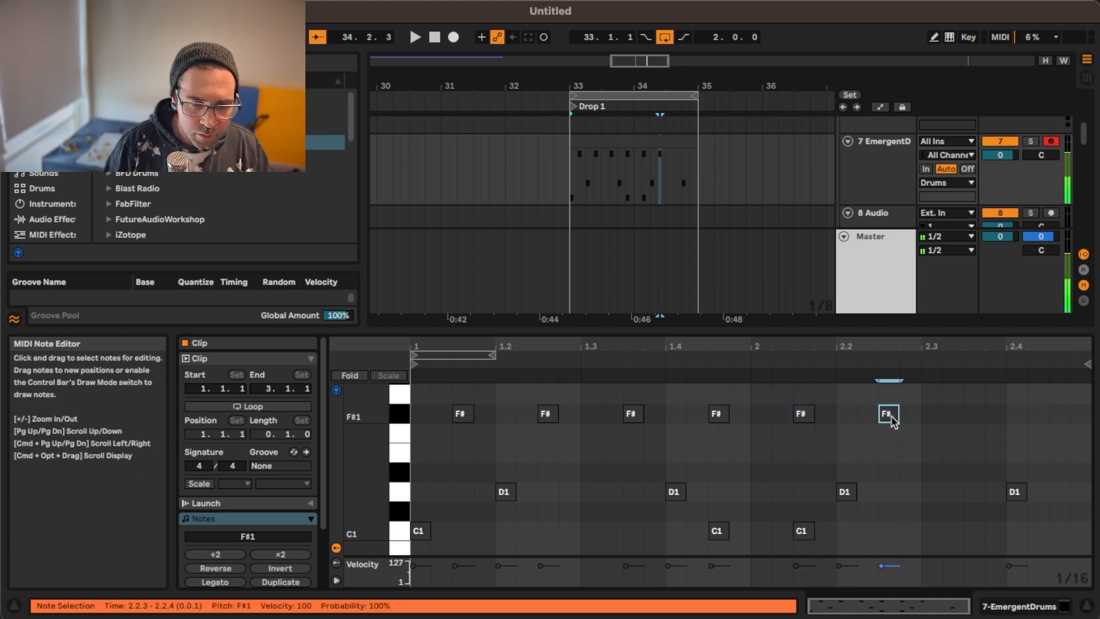
double_click(975, 419)
double_click(1052, 421)
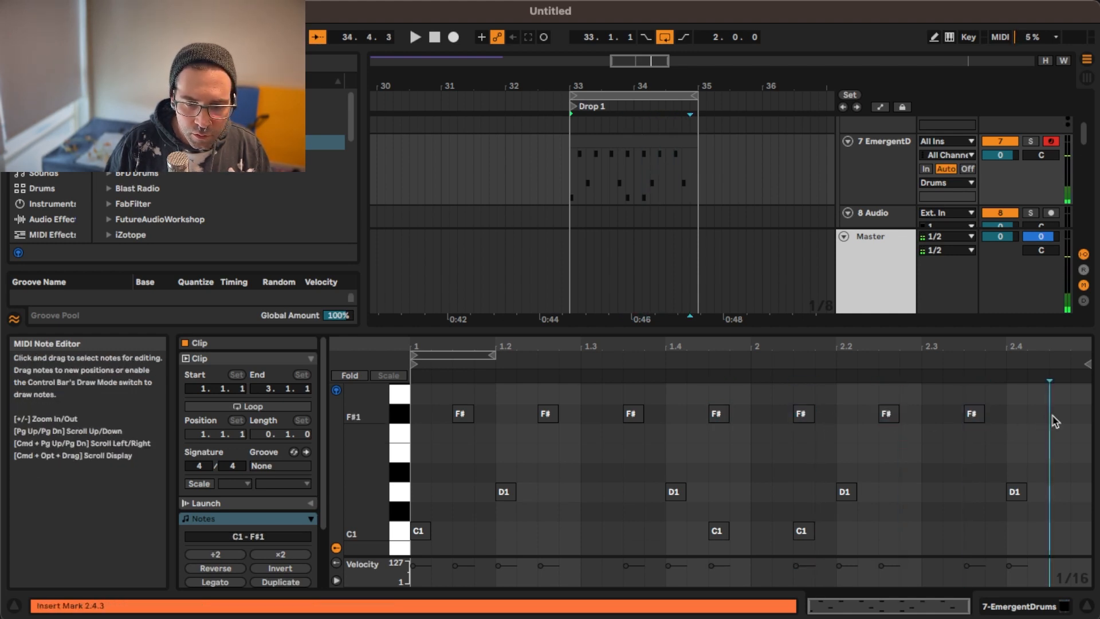
key("space")
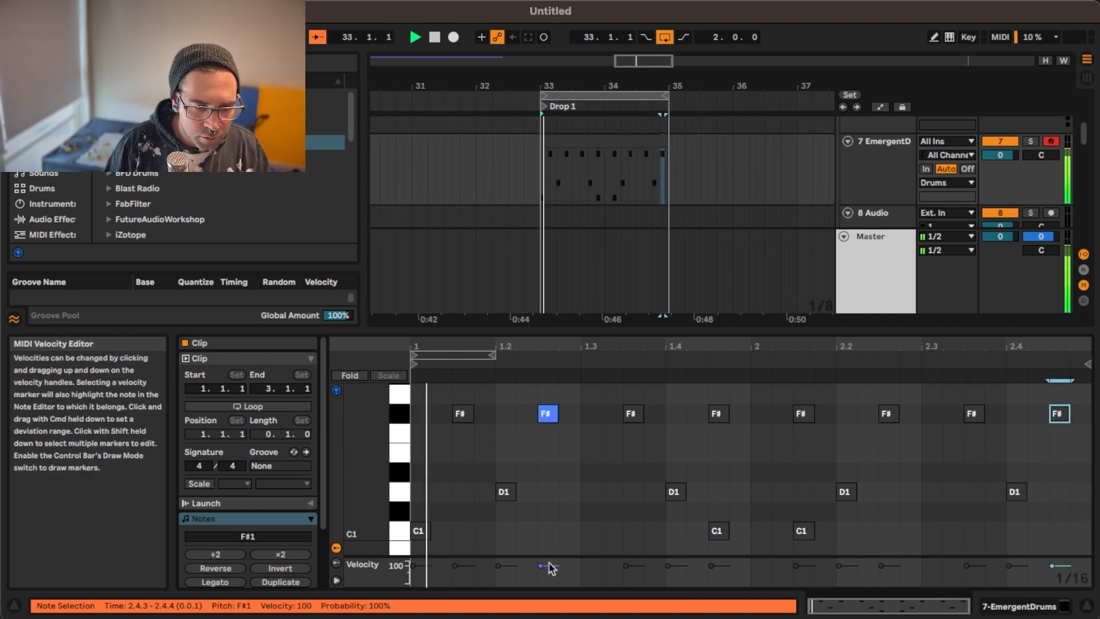
Lower the velocity of the F#1 hi-hat notes to 78 at 1.2.3 and 84 at 1.4.3
left_click_drag(545, 566, 546, 578)
key("space")
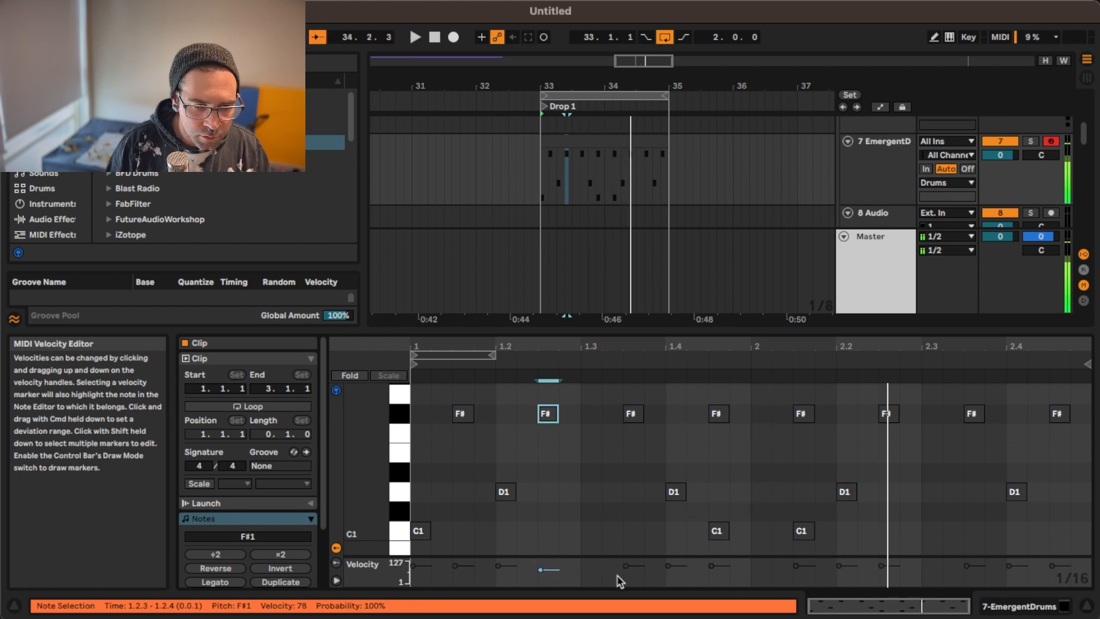
left_click(721, 567)
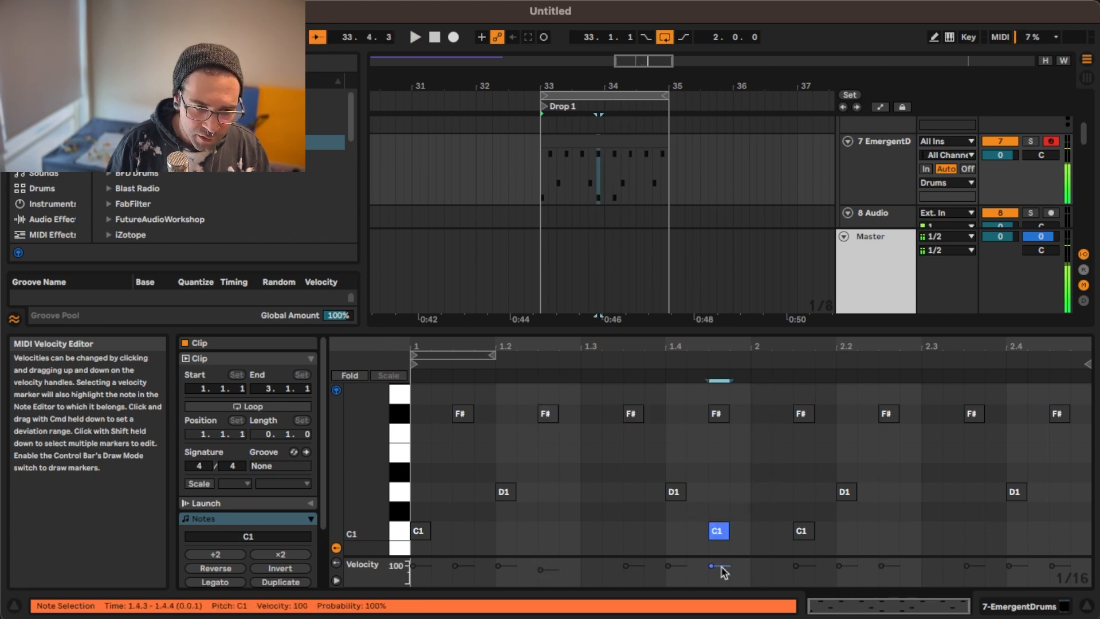
left_click(719, 413)
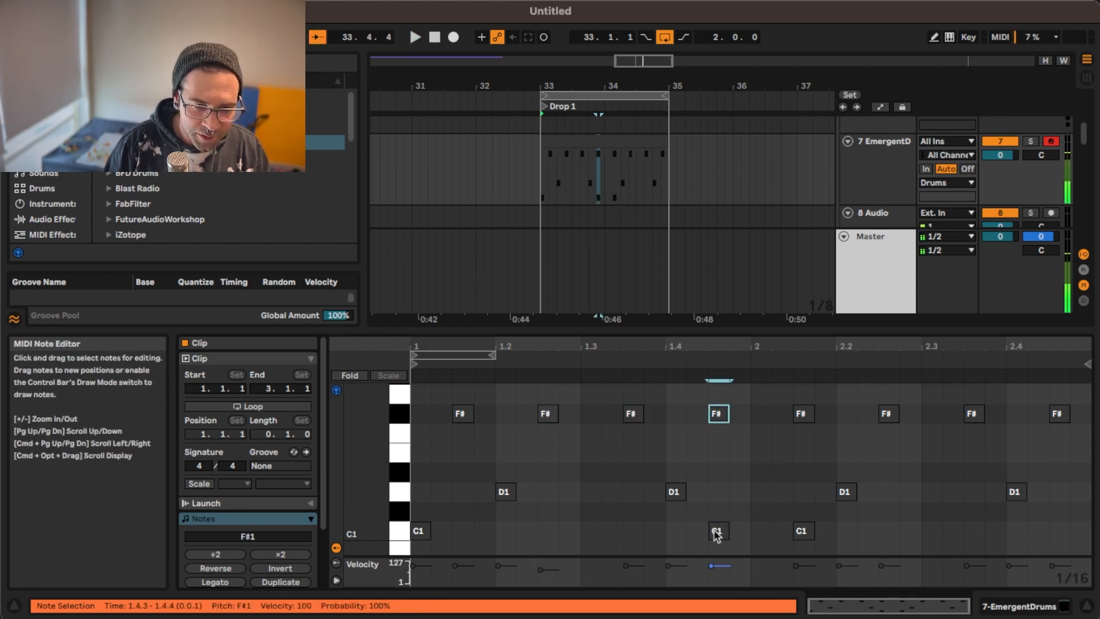
left_click_drag(722, 568, 722, 574)
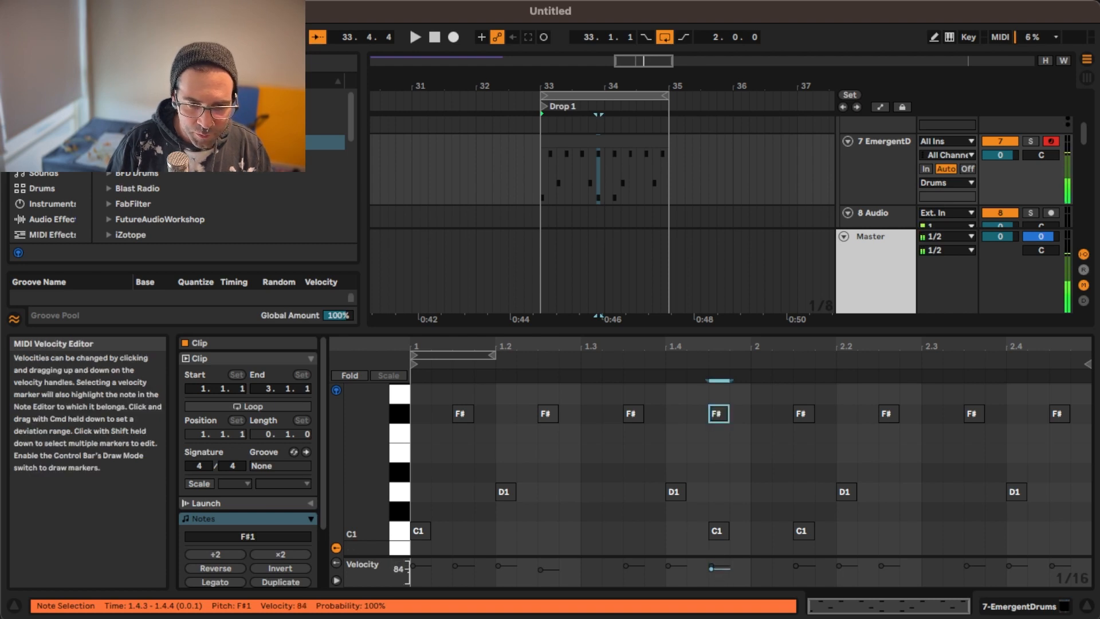
Lower the F#1 hi-hat velocities to 86 at 2.2.3 and 88 at 2.4.3, and play the loop
left_click(885, 415)
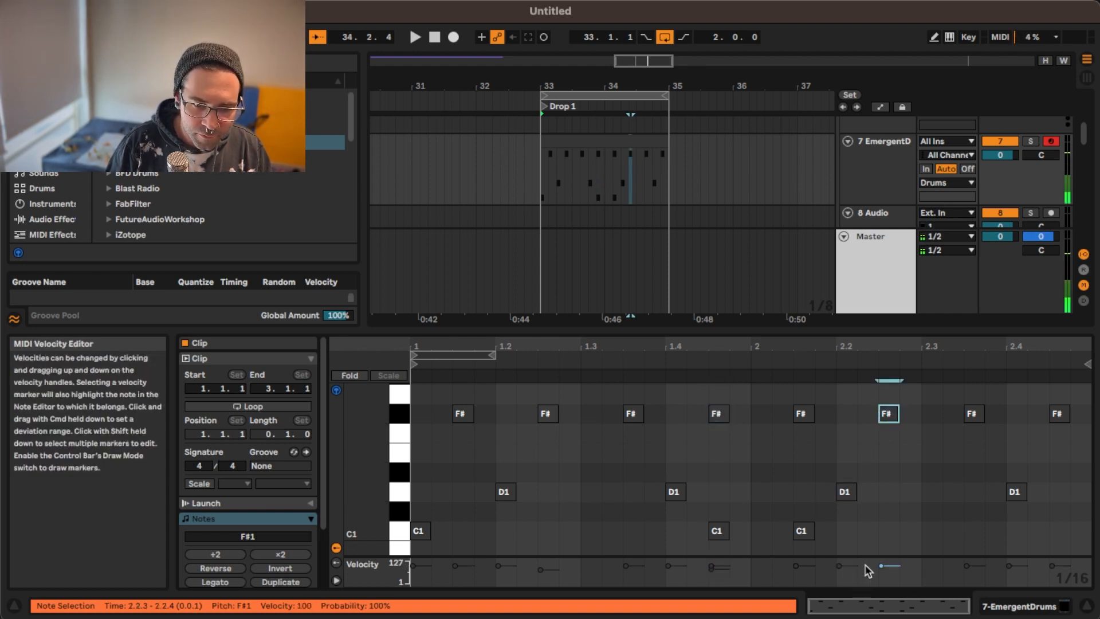
left_click_drag(883, 566, 883, 573)
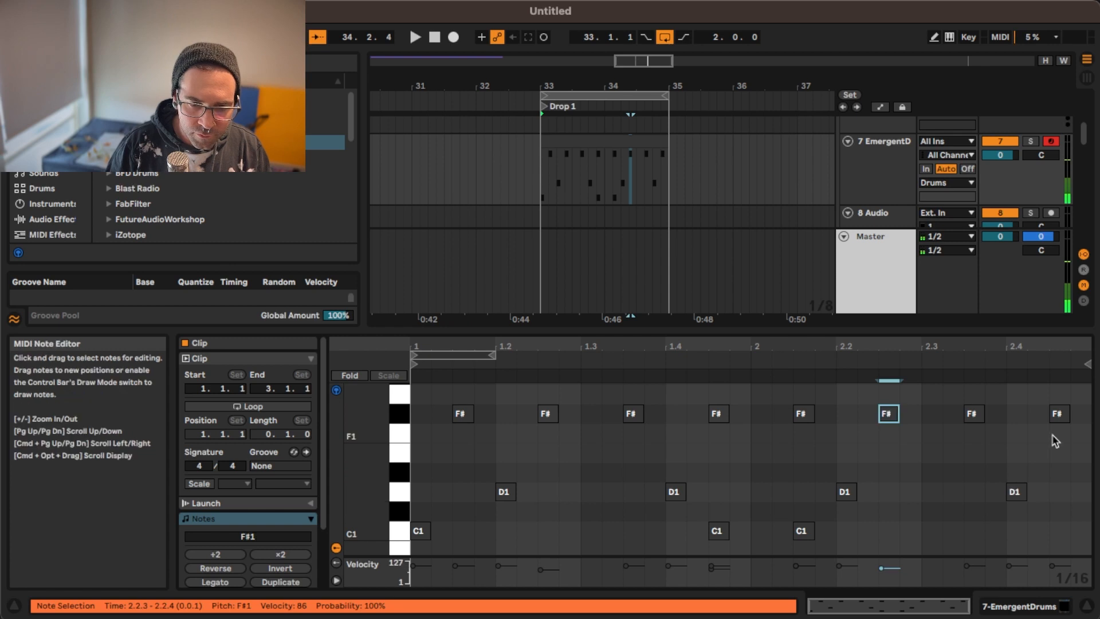
left_click(1054, 566)
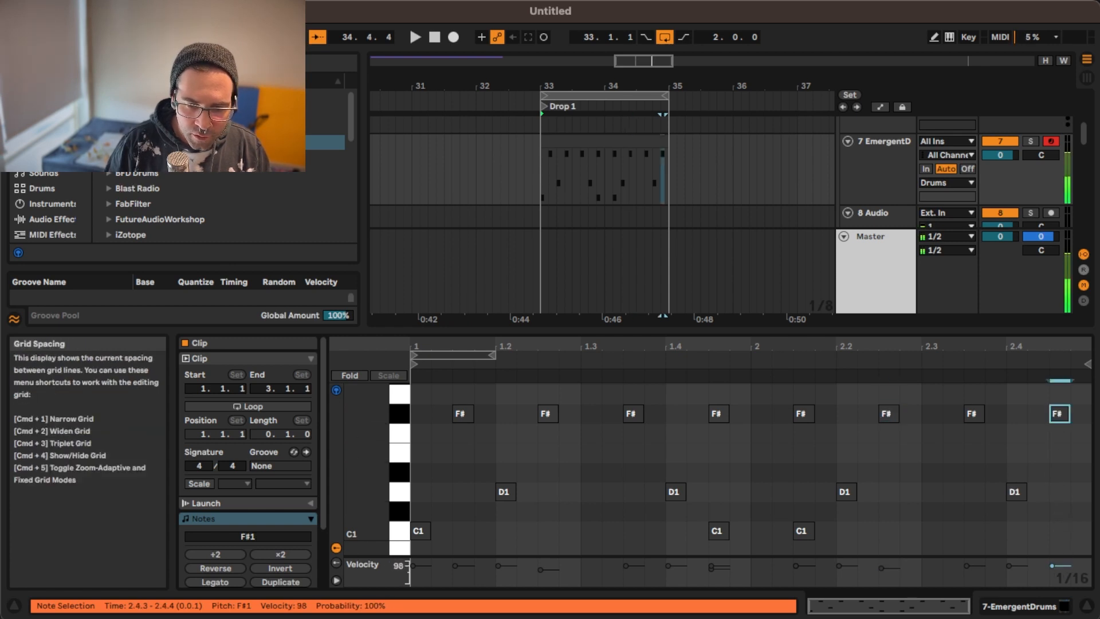
left_click_drag(1054, 566, 1053, 568)
key("space")
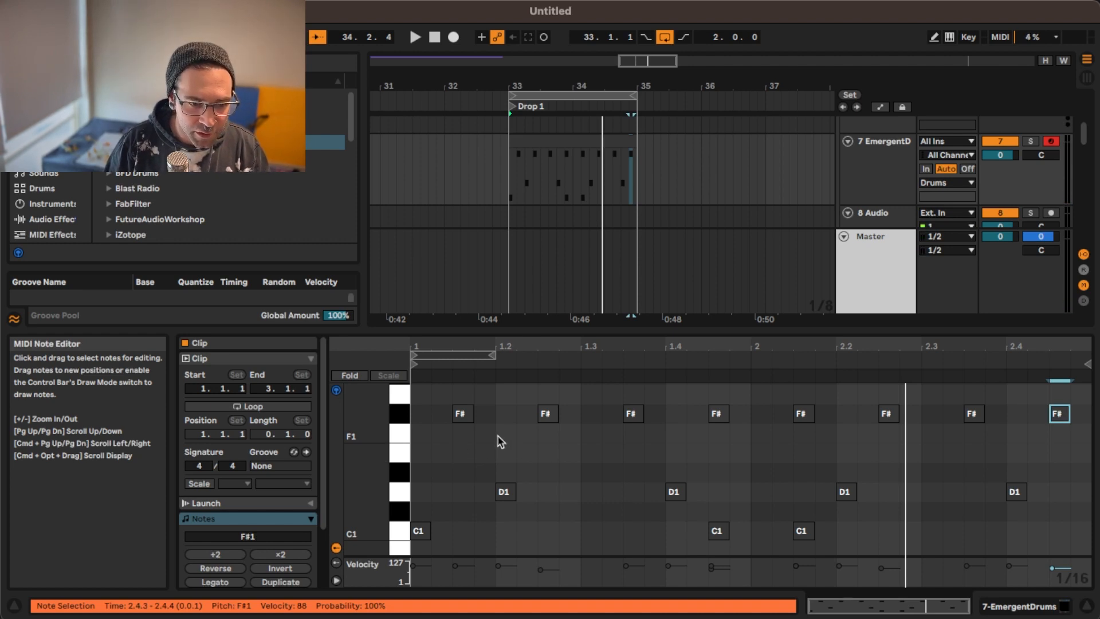
key("space")
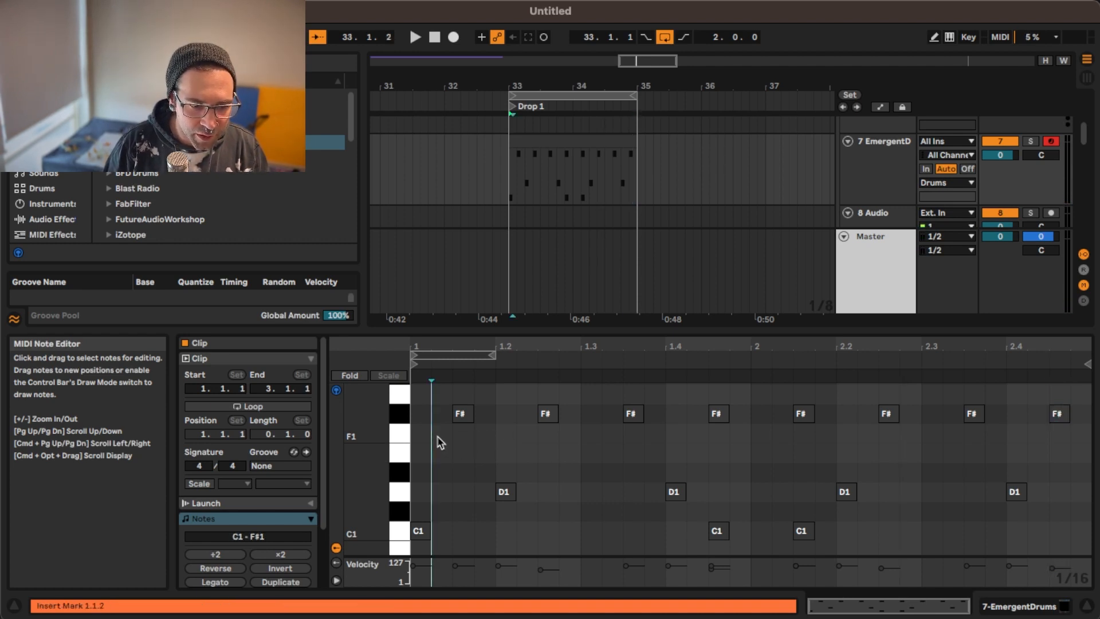
Try out an F1 closed hi-hat note within the first two beats of bar 1 and play the pattern
double_click(440, 436)
left_click_drag(440, 435, 517, 434)
key("space")
key("space")
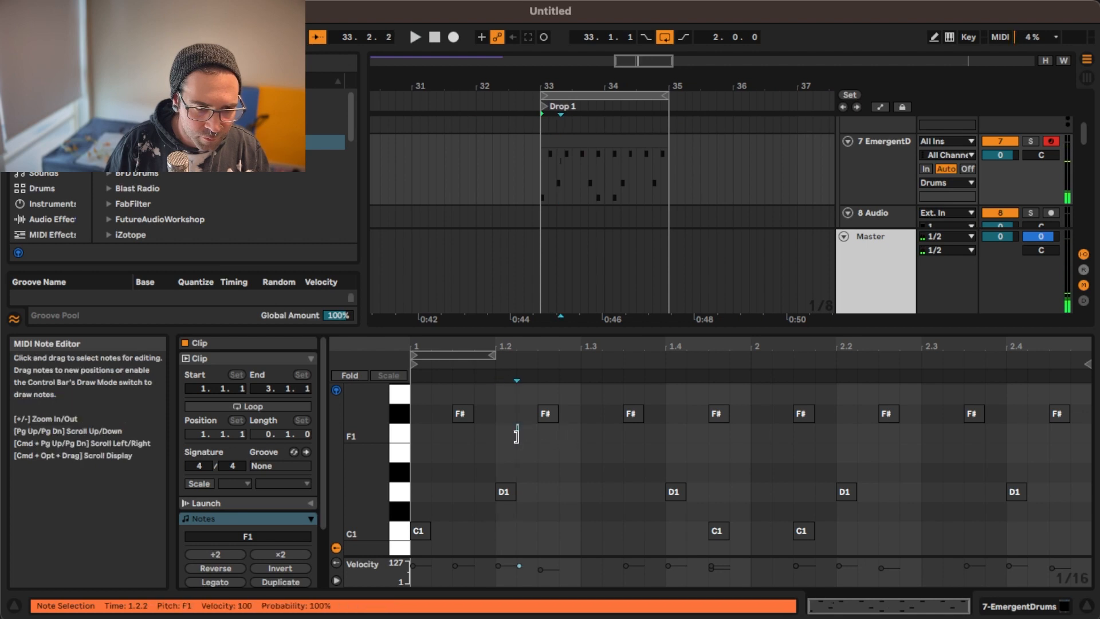
left_click(516, 435)
Add F1 closed hi-hat notes at 1.3.1, 2.1.1 and 2.3.1 and play the pattern
double_click(587, 439)
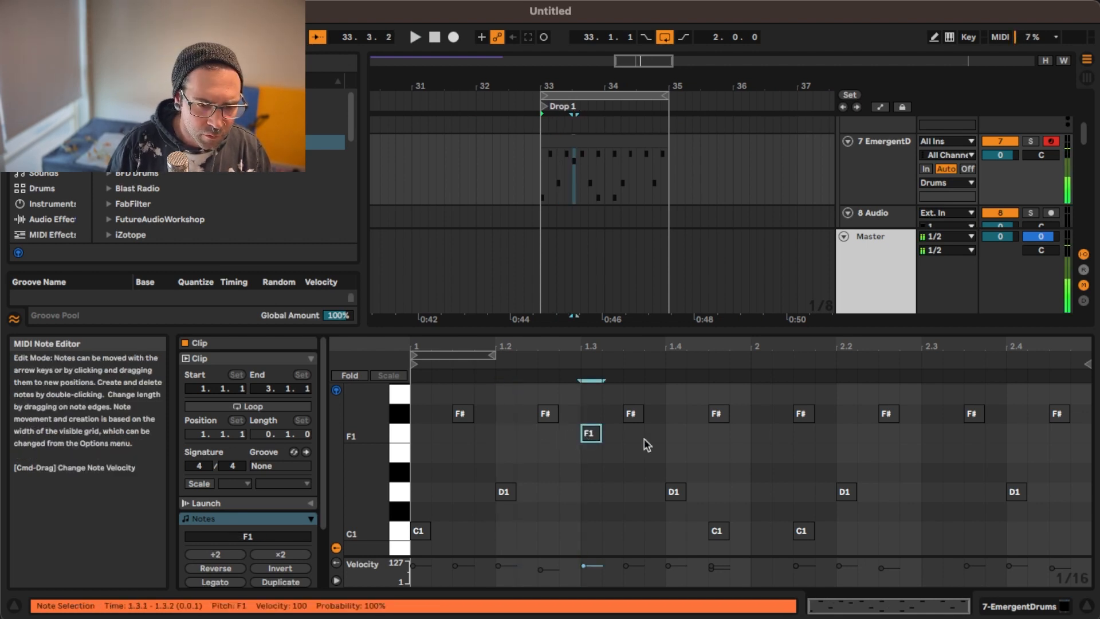
double_click(759, 438)
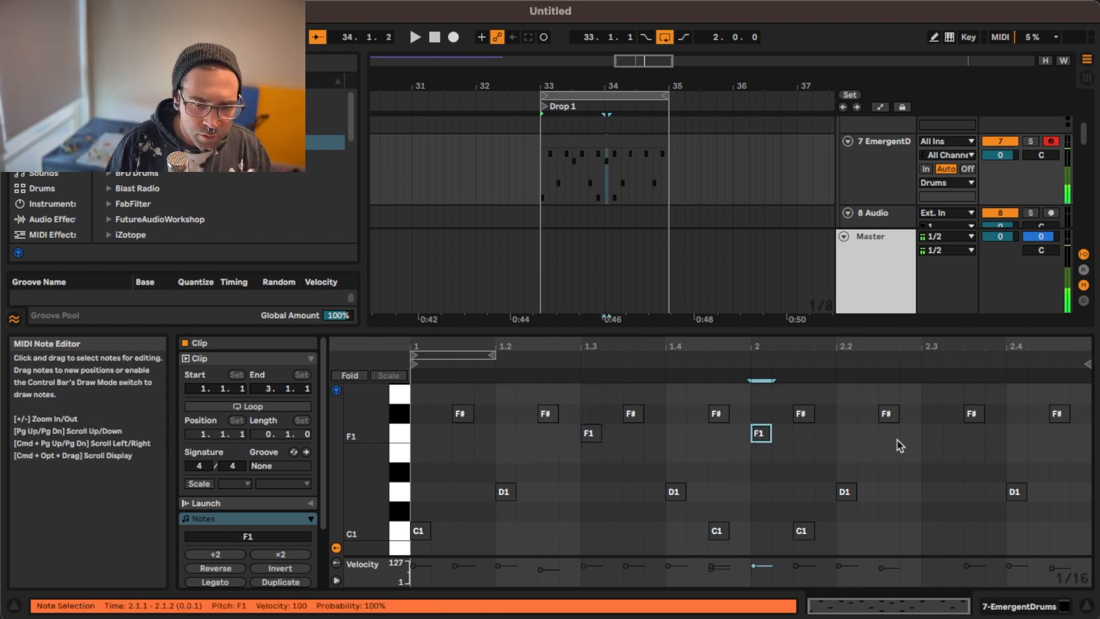
double_click(931, 436)
key("space")
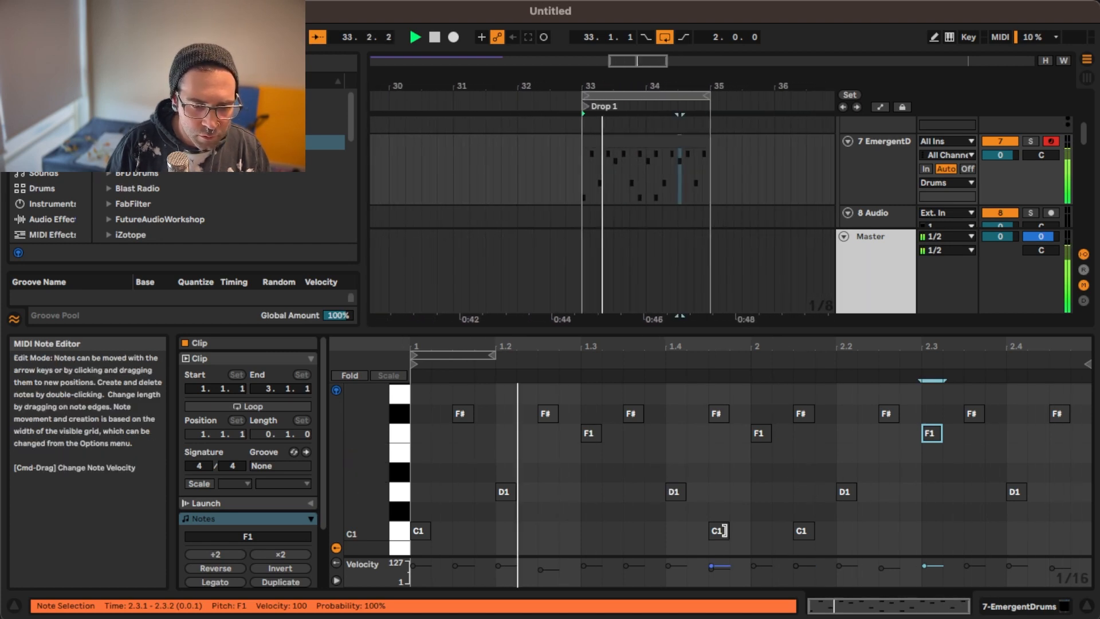
Try the C1 kick note from 1.4.3 at 1.3.4 during playback, and delete it
left_click_drag(723, 533, 655, 532)
key("space")
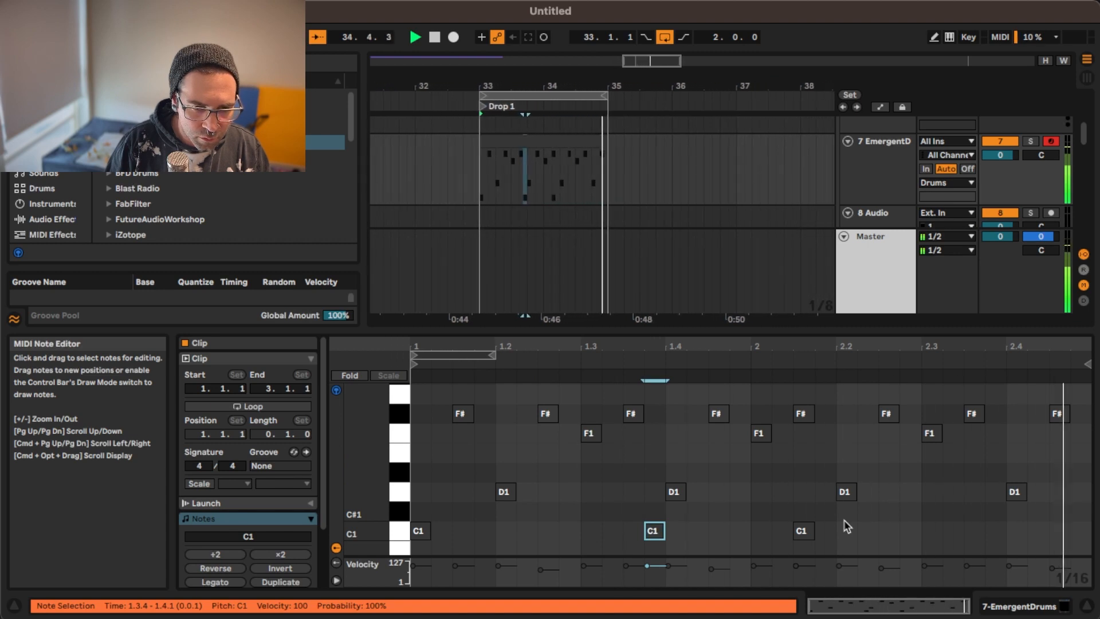
double_click(649, 531)
key("space")
key("space")
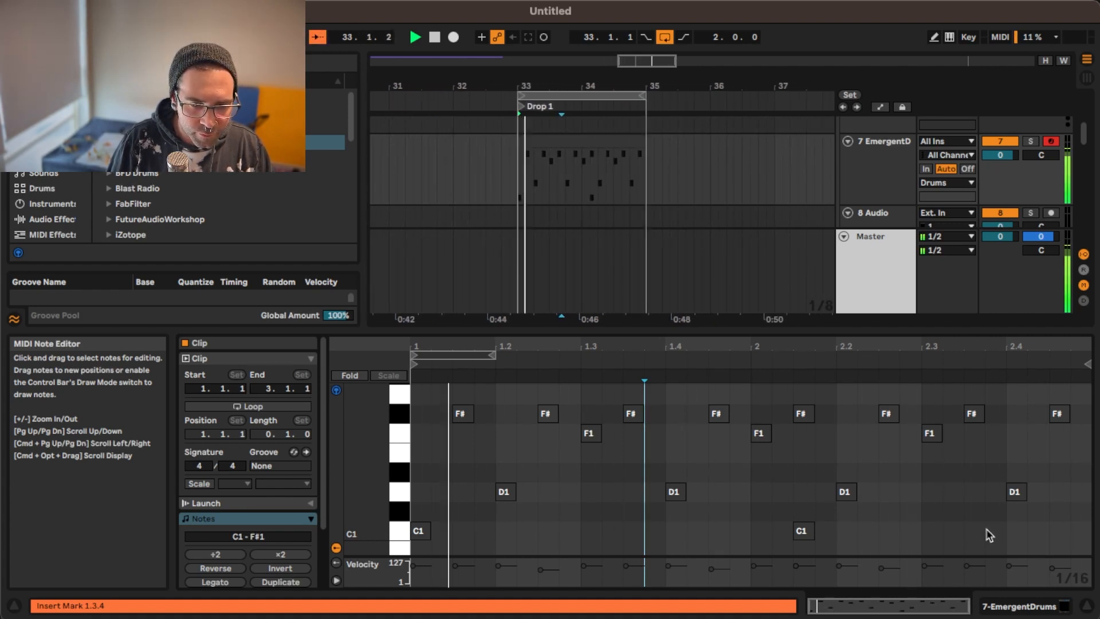
key("space")
Show the device chain of track 7 and open the Emergent Drums plug-in window
left_click(877, 172)
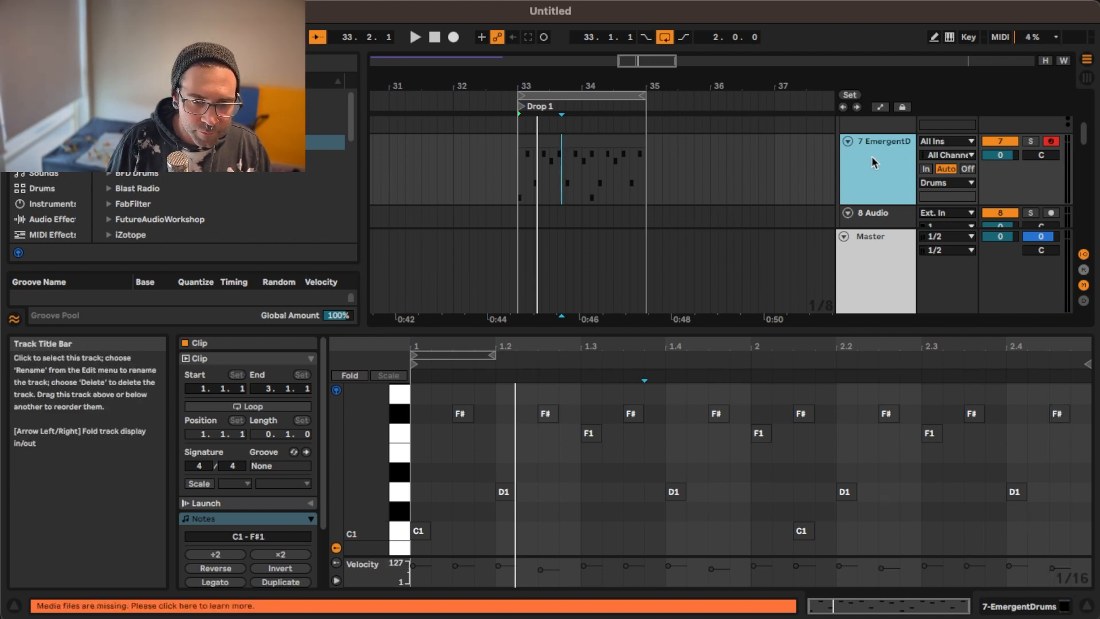
left_click(1019, 605)
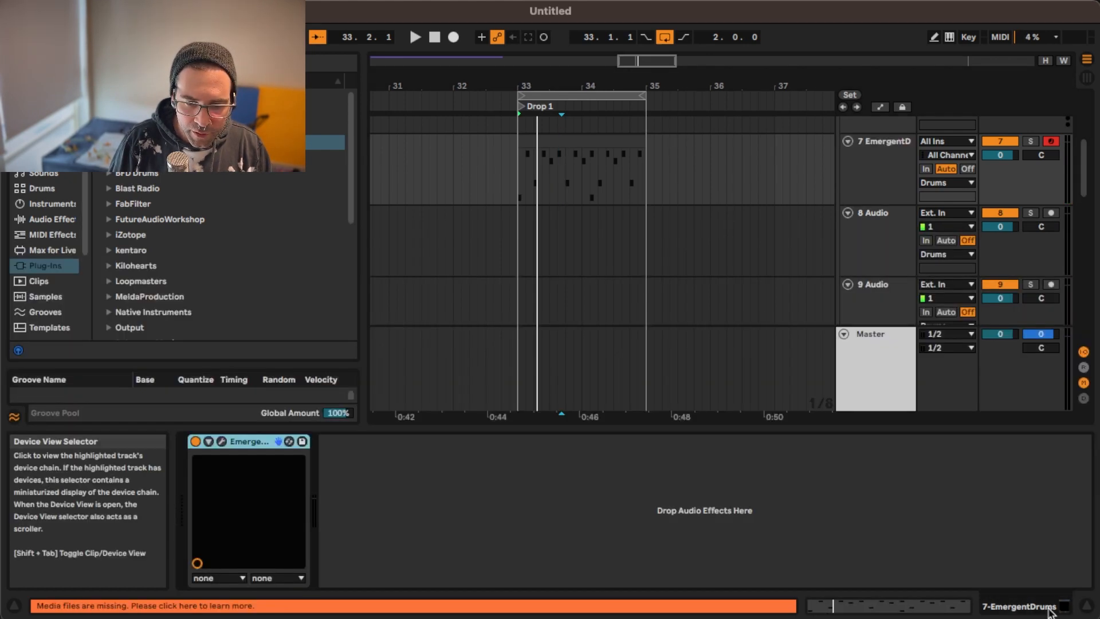
left_click(222, 442)
left_click_drag(575, 182, 669, 173)
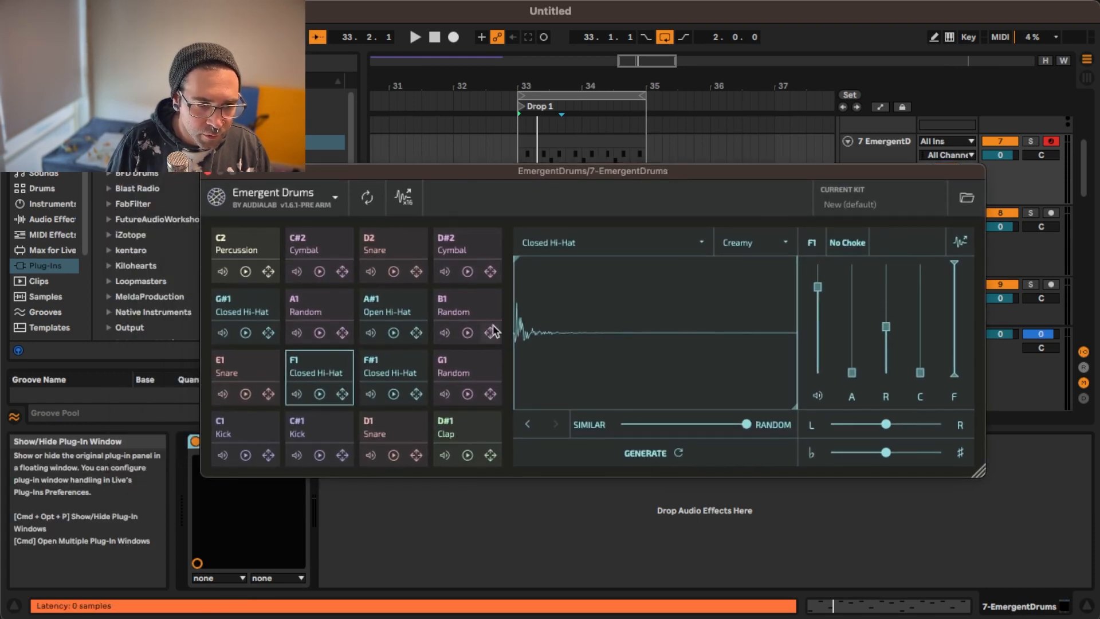
Audition the F#1 Closed Hi-Hat pad and generate new random samples for it
left_click(405, 365)
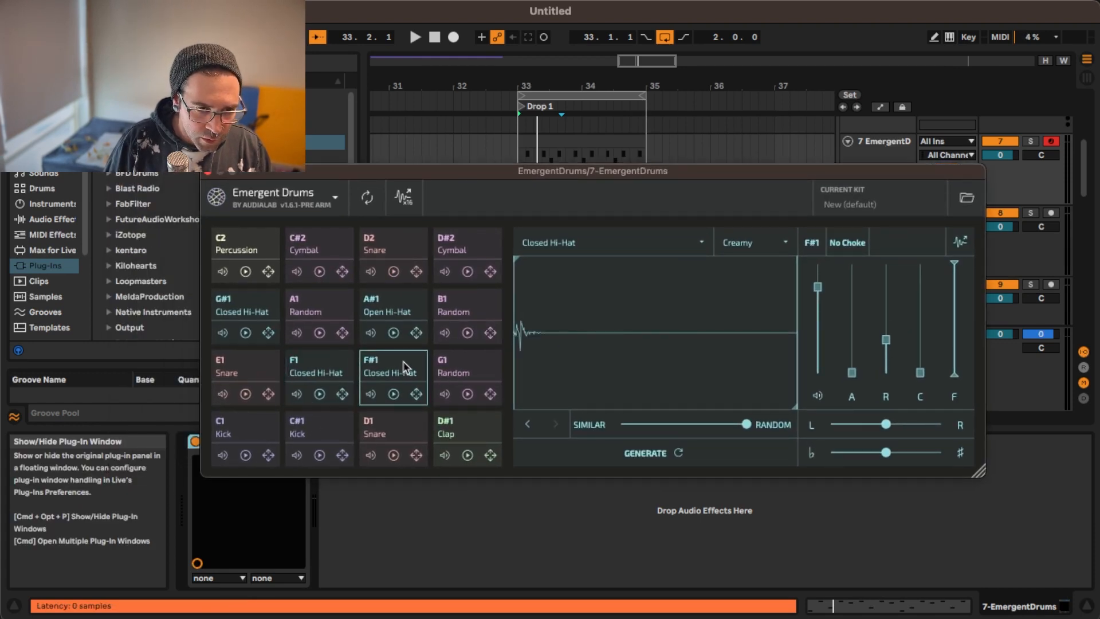
left_click(393, 394)
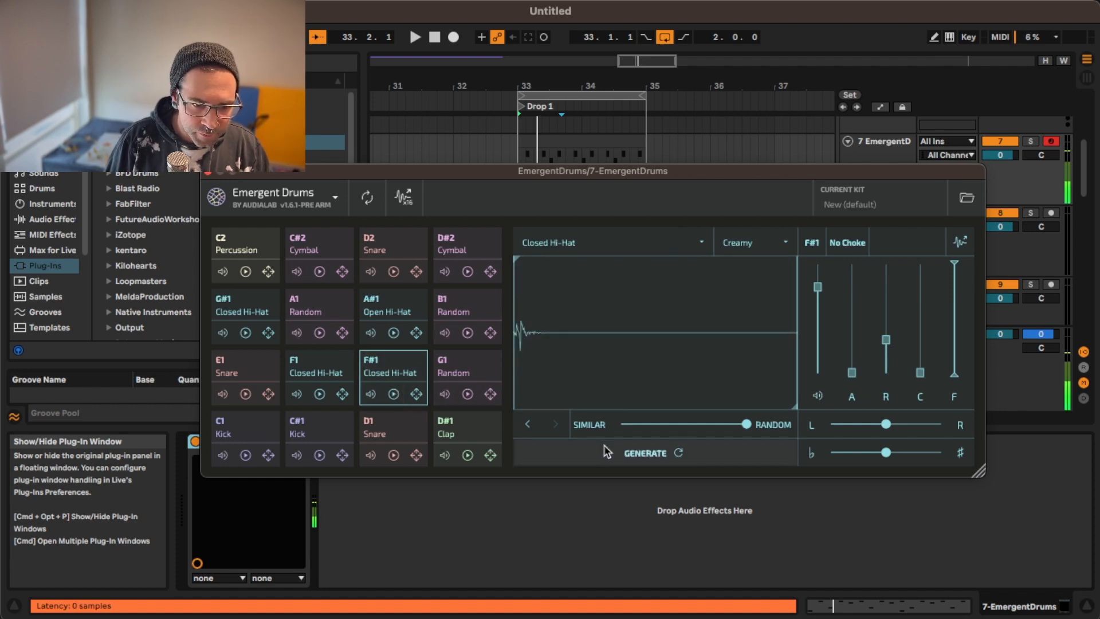
left_click(653, 452)
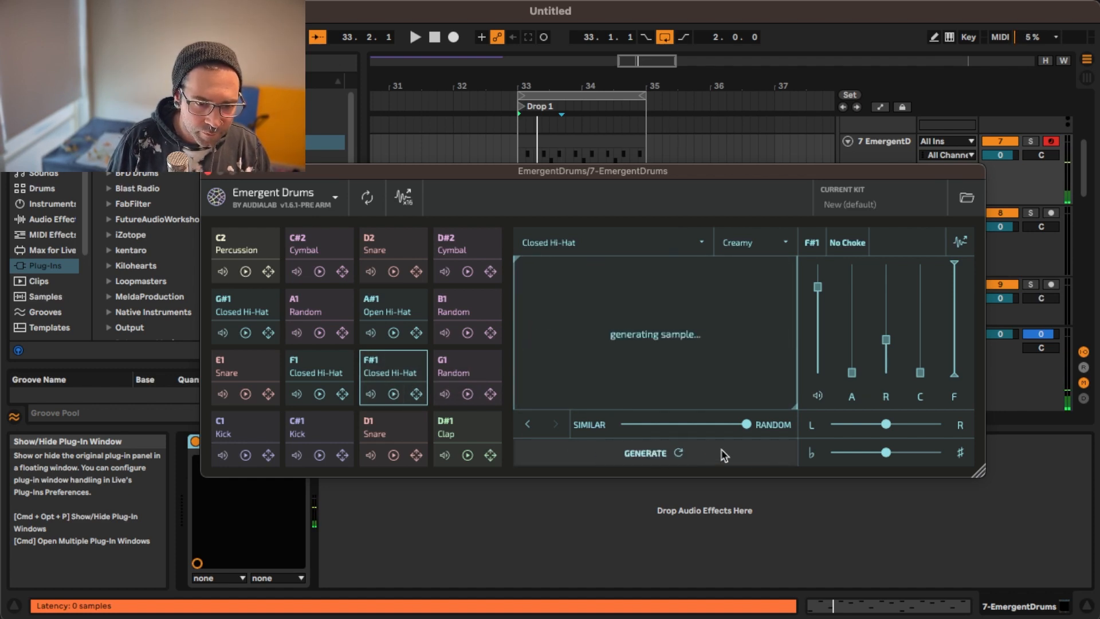
left_click(676, 452)
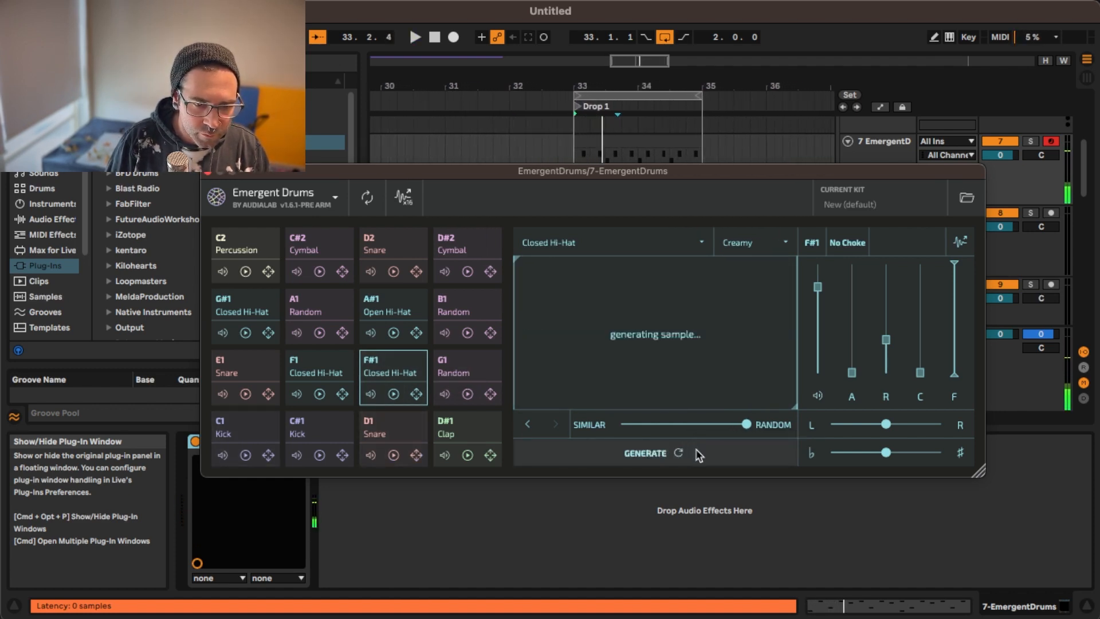
Generate new random samples for the F#1 Closed Hi-Hat pad, auditioning them in the looped pattern and against the F1 Closed Hi-Hat
key("space")
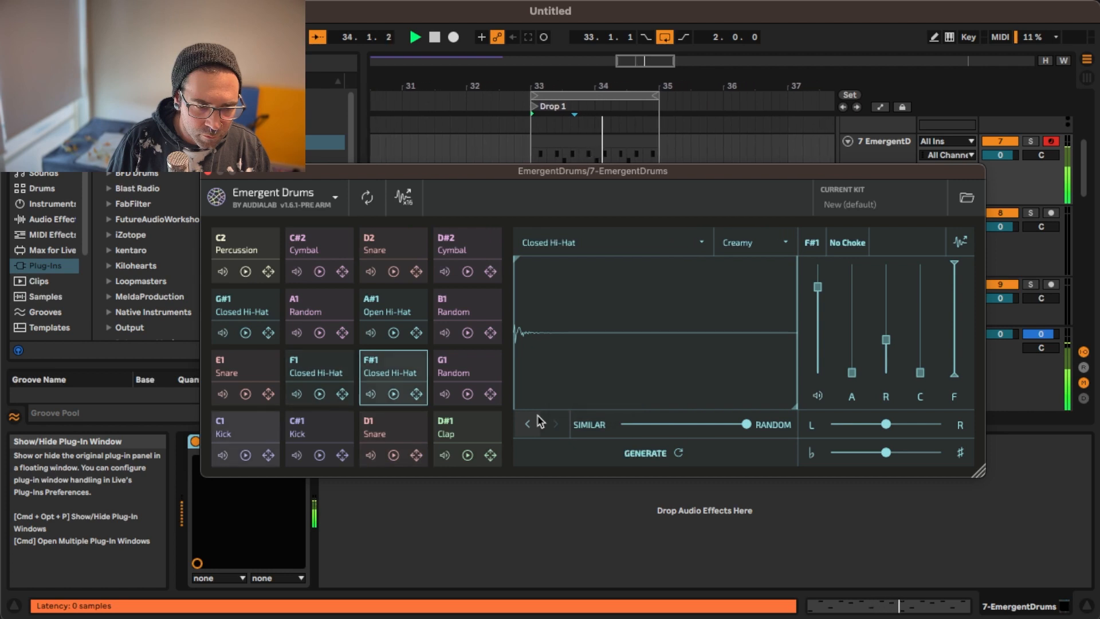
key("space")
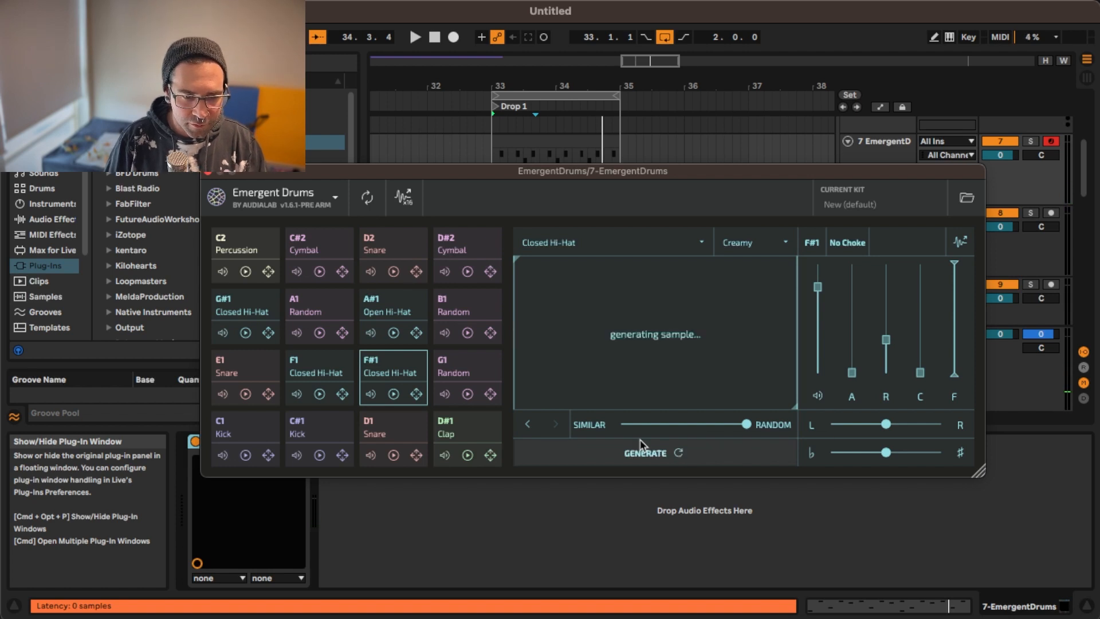
left_click(394, 395)
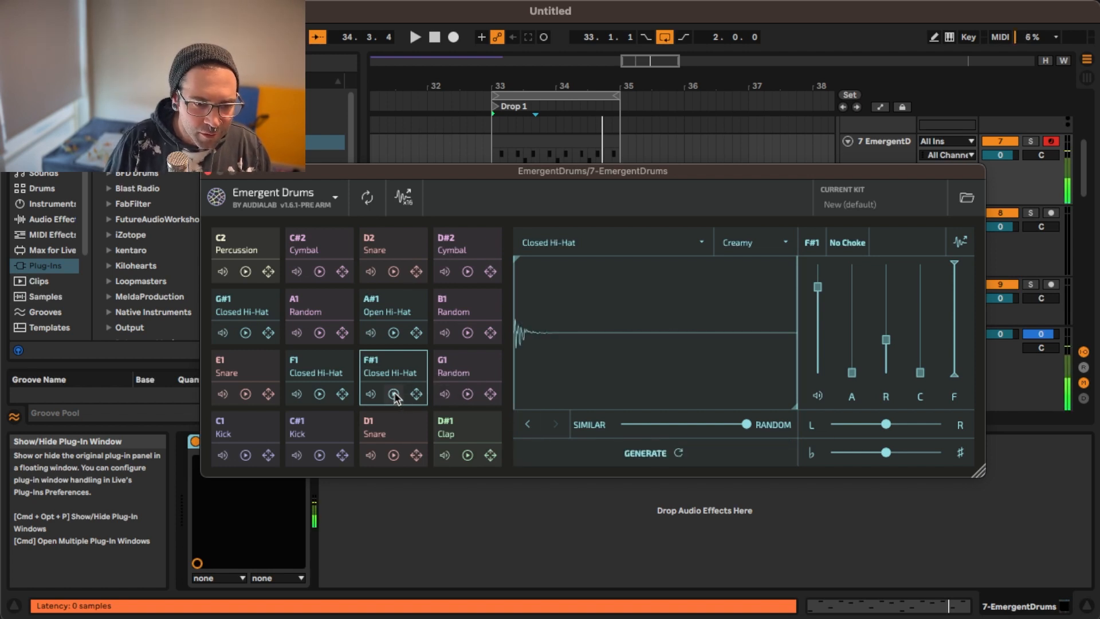
left_click(679, 455)
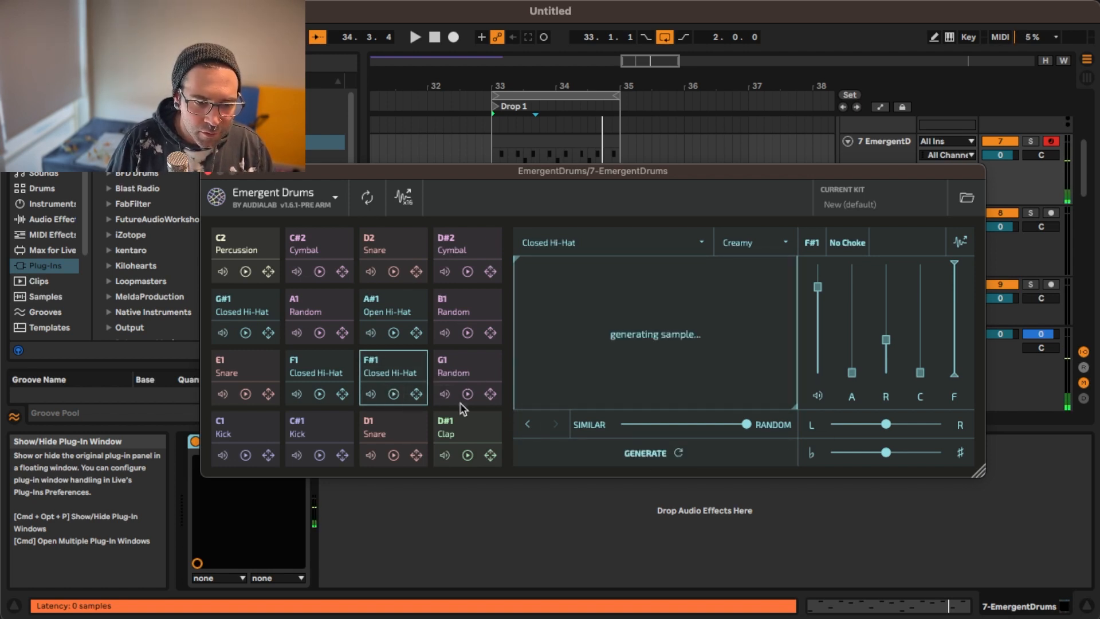
left_click(393, 395)
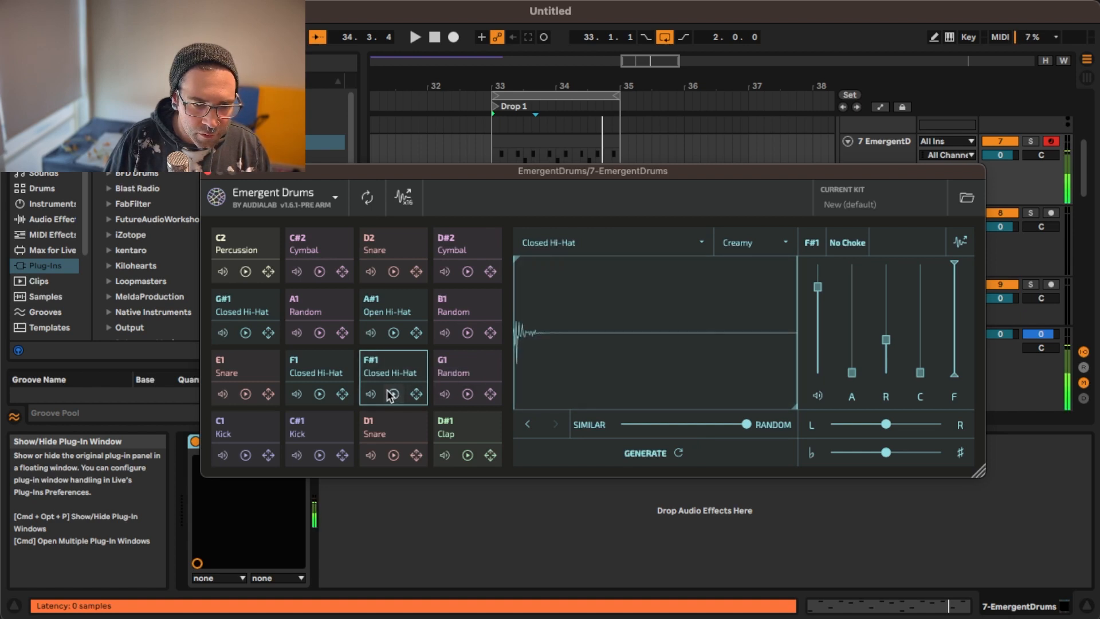
left_click(393, 395)
left_click(319, 395)
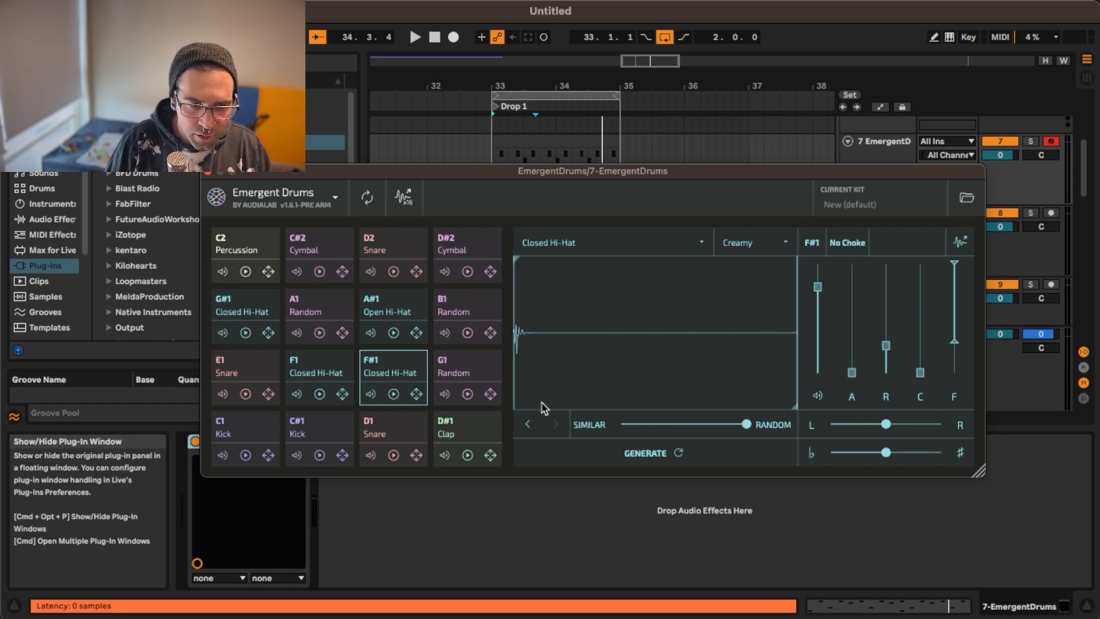
Play the pattern, raise the release of the F#1 Closed Hi-Hat slightly, and close the plug-in window
key("space")
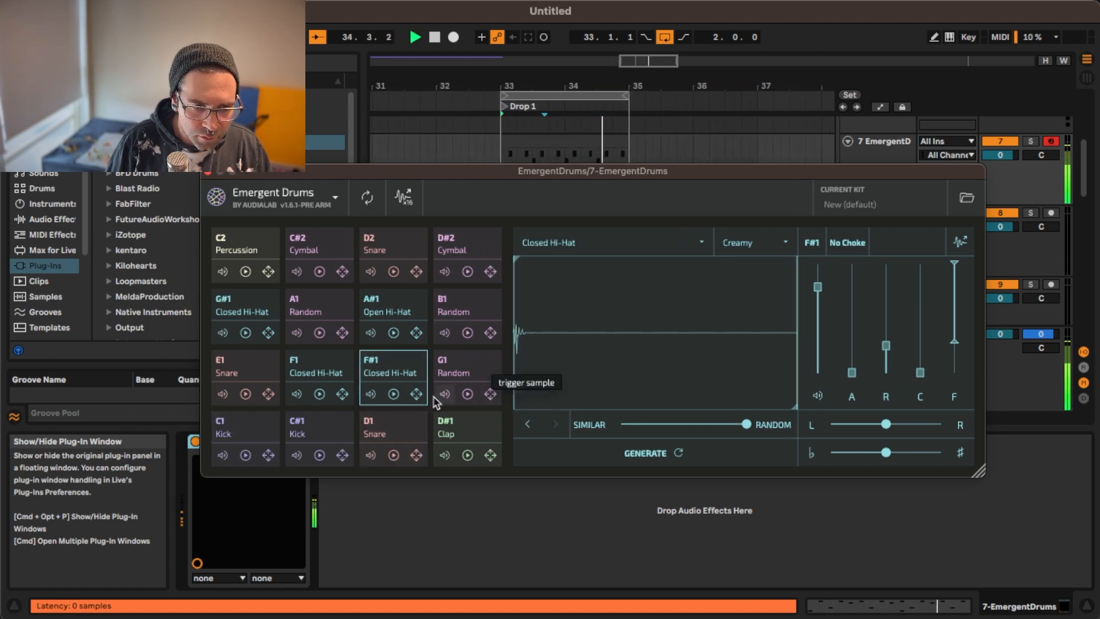
left_click_drag(890, 346, 891, 339)
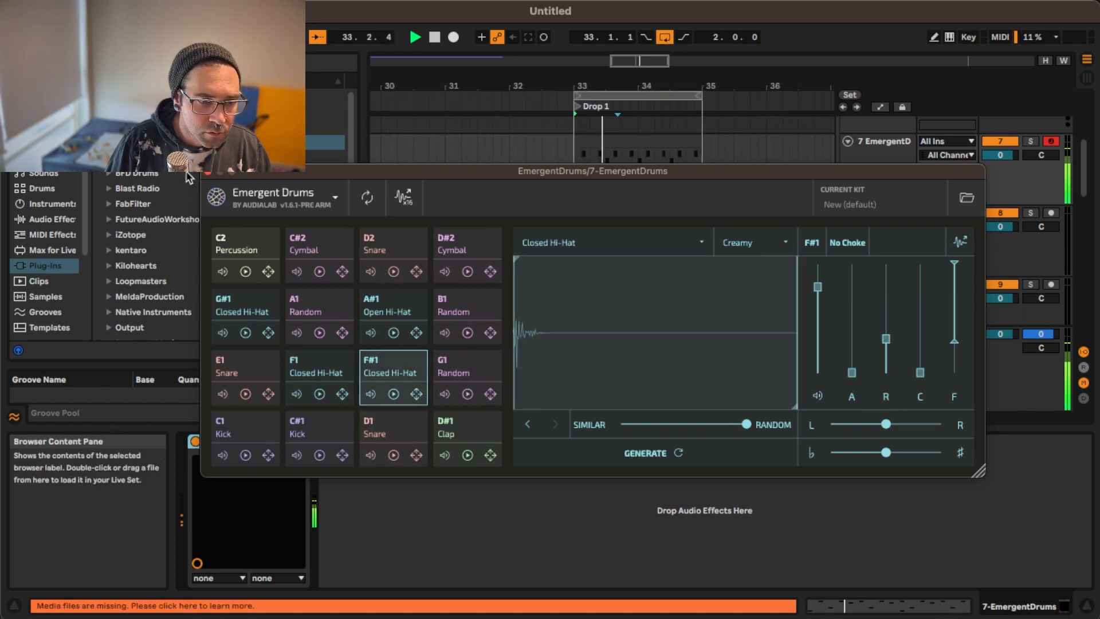
left_click(209, 173)
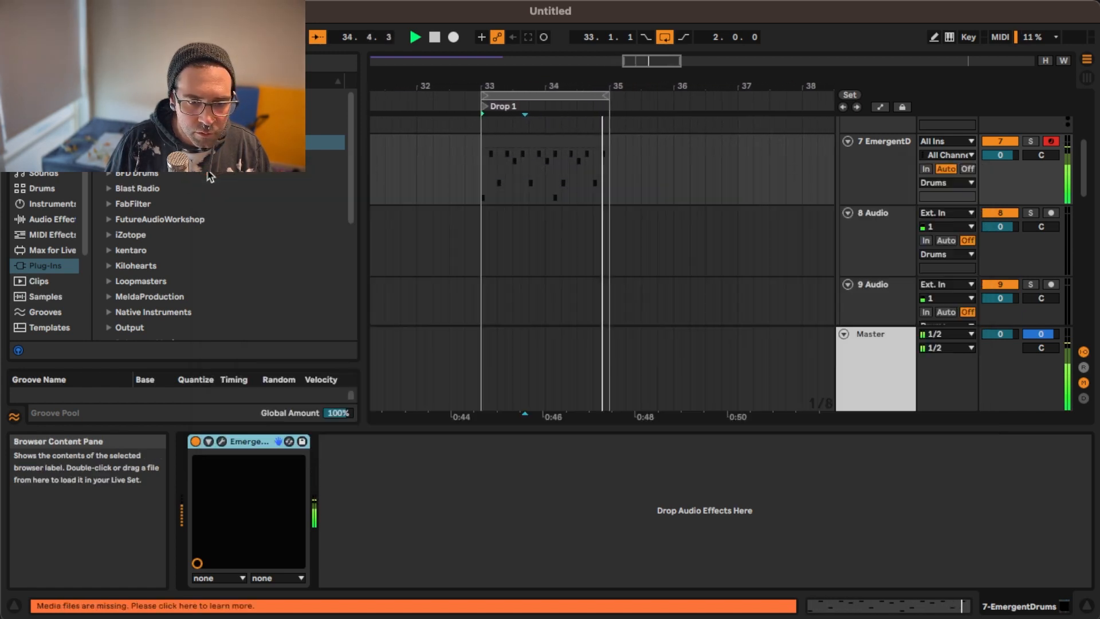
Select the two-bar MIDI clip on track 7 and zoom the arrangement in on it
left_click(901, 182)
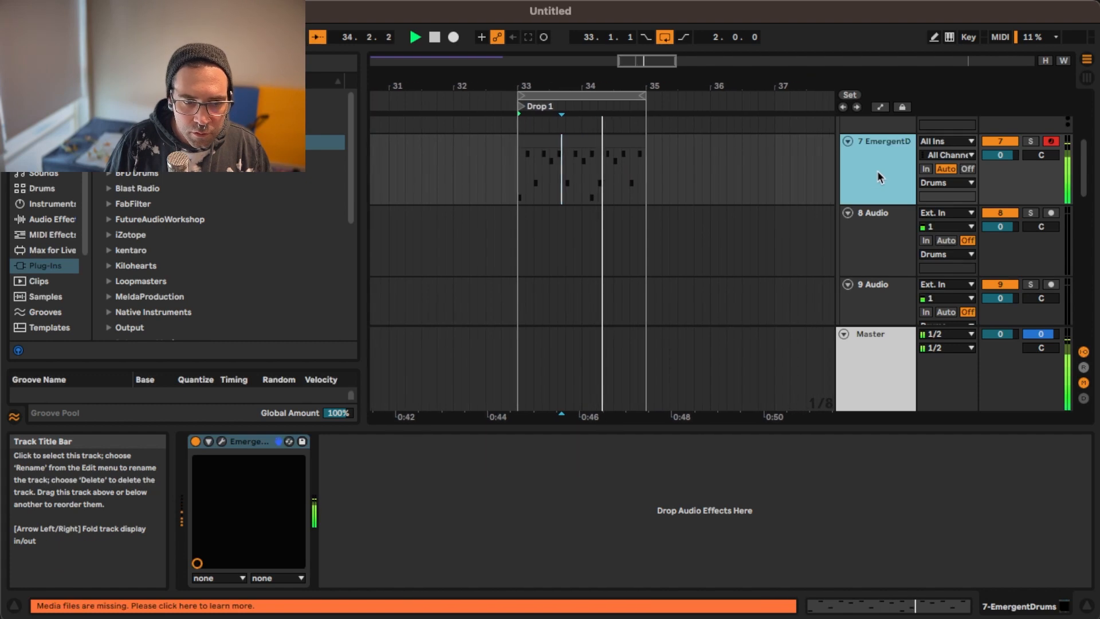
left_click(531, 153)
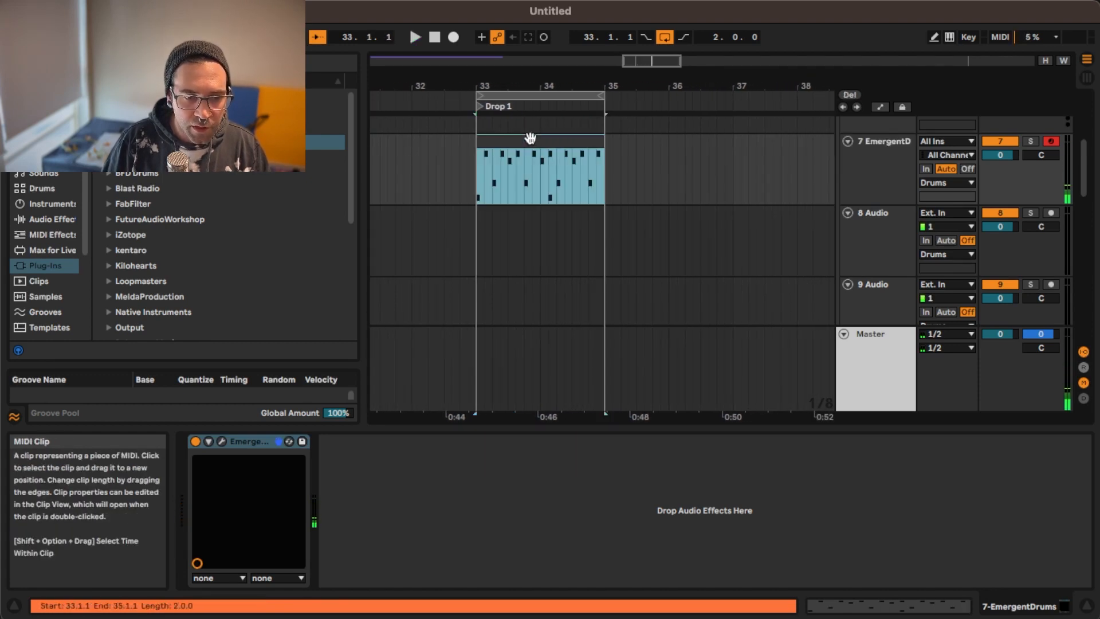
scroll(550, 169, "up", 6)
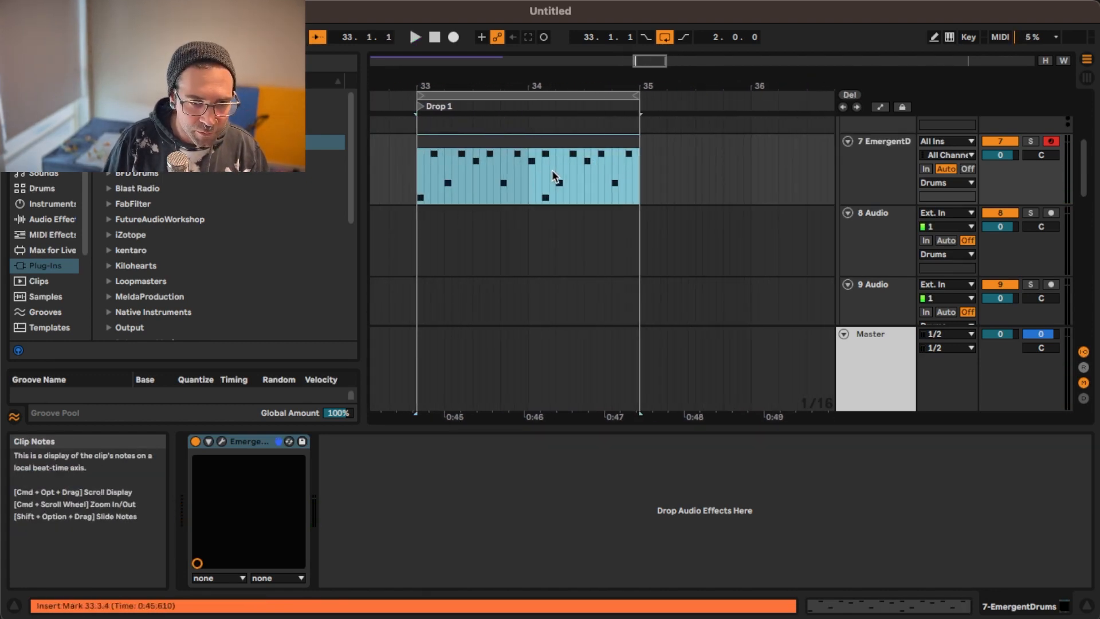
key("z")
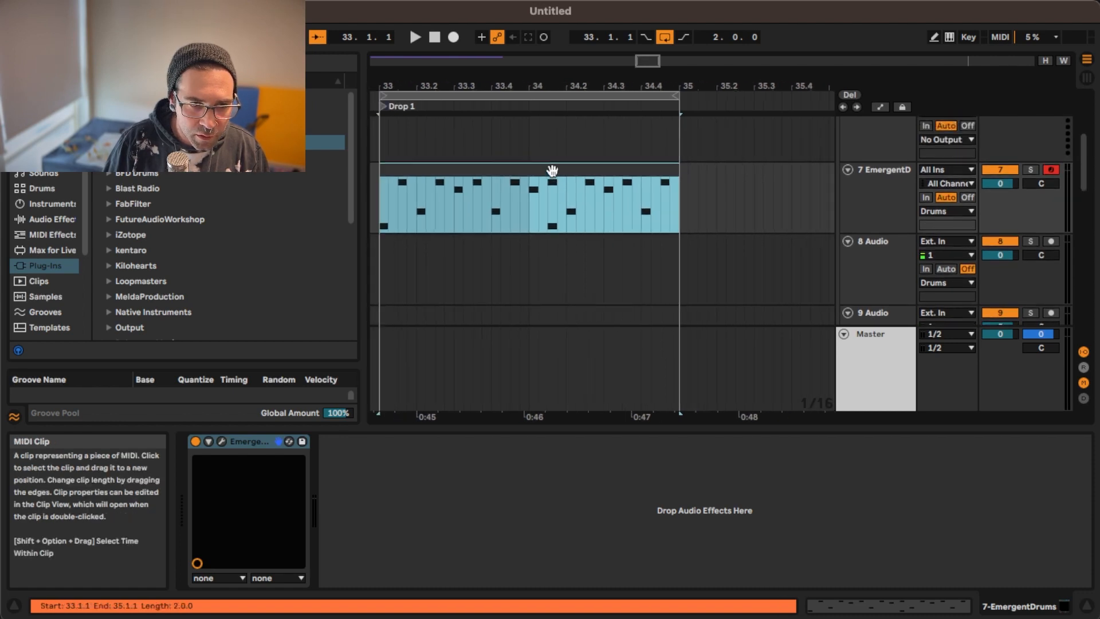
Open the Emergent Drums window from track 7, set its output routing to multi, and close the window
left_click(901, 195)
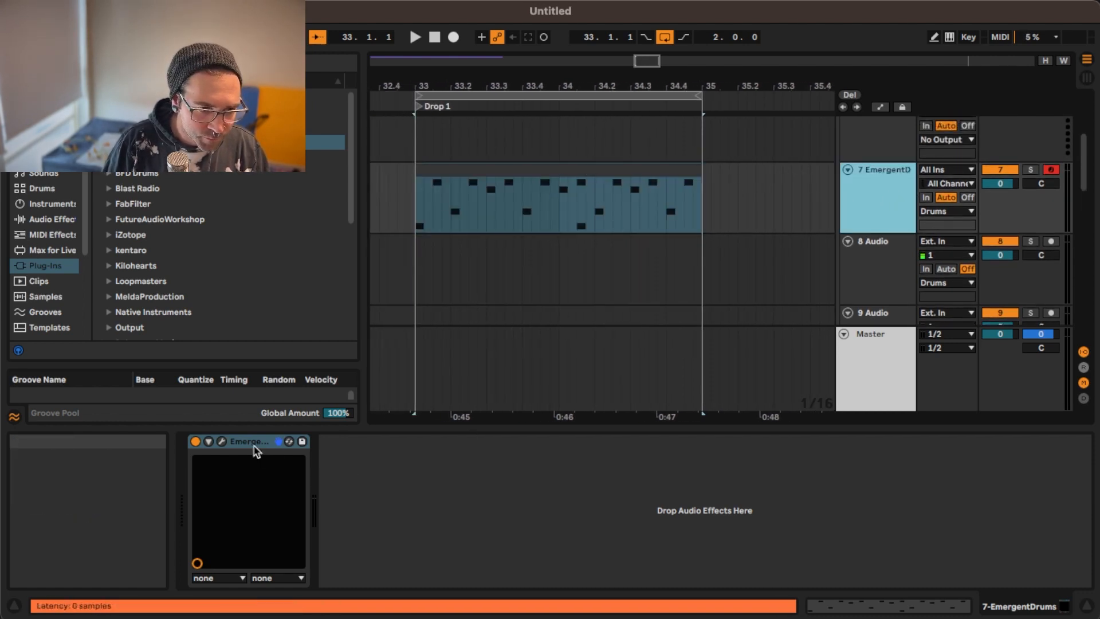
left_click(223, 442)
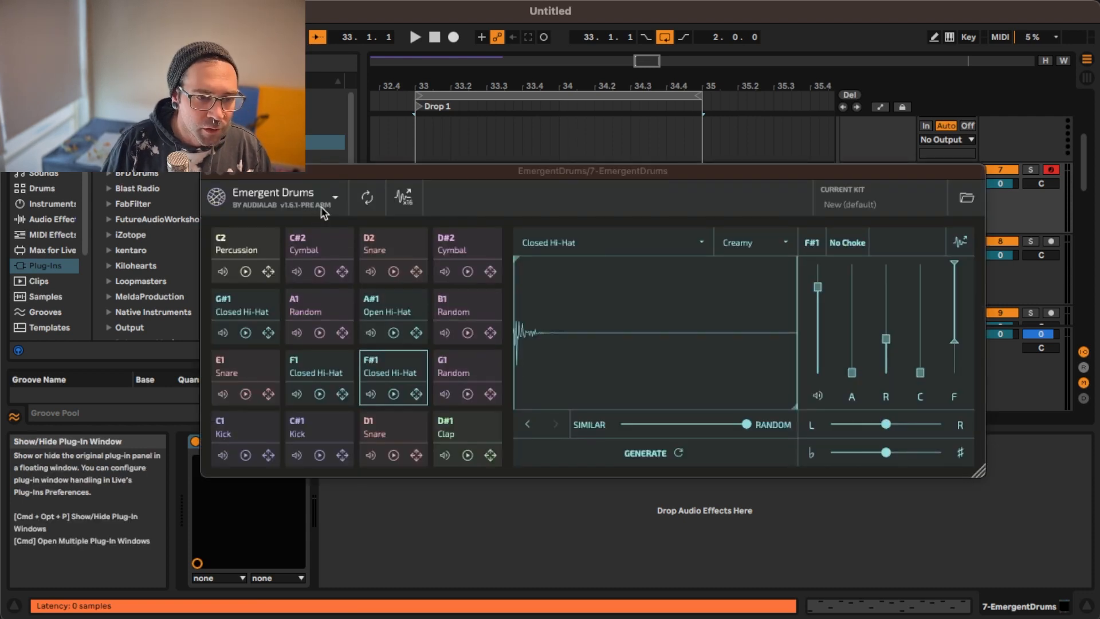
left_click(337, 200)
mouse_move(280, 358)
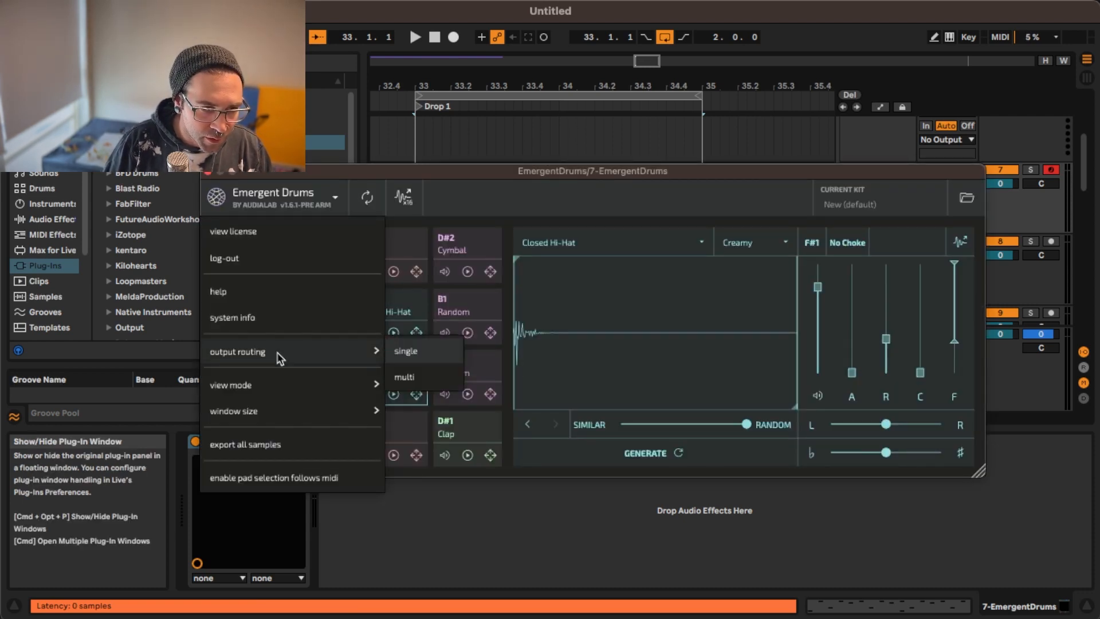
left_click(415, 378)
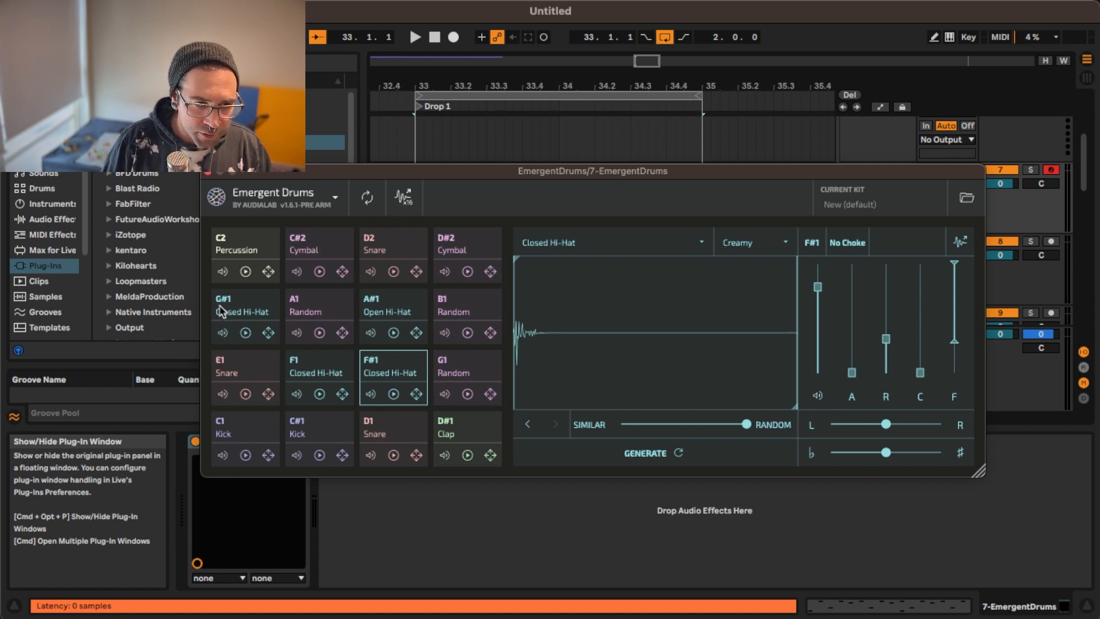
left_click(207, 173)
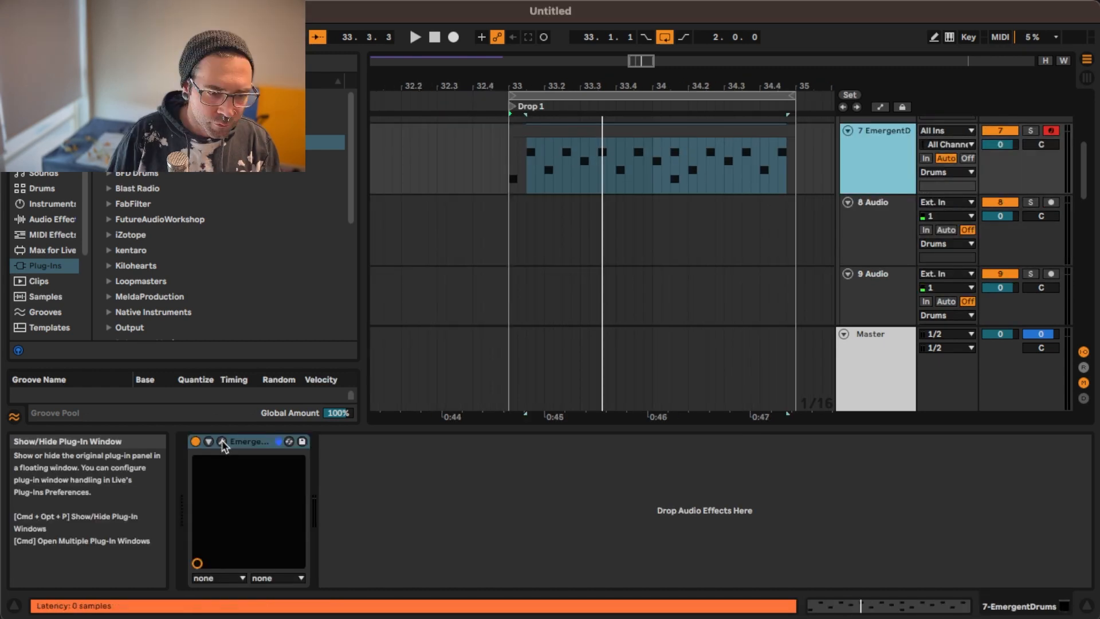
Reopen and reposition the Emergent Drums window, choose multi output routing again, play the pattern, and close the window
left_click(222, 442)
left_click_drag(480, 166, 439, 150)
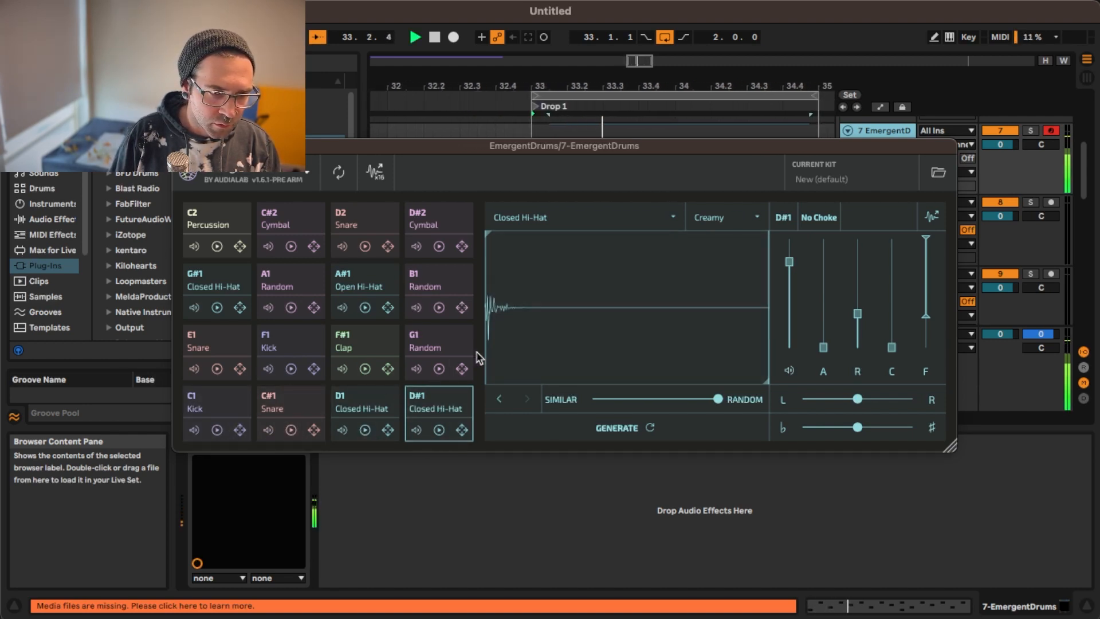
left_click(309, 174)
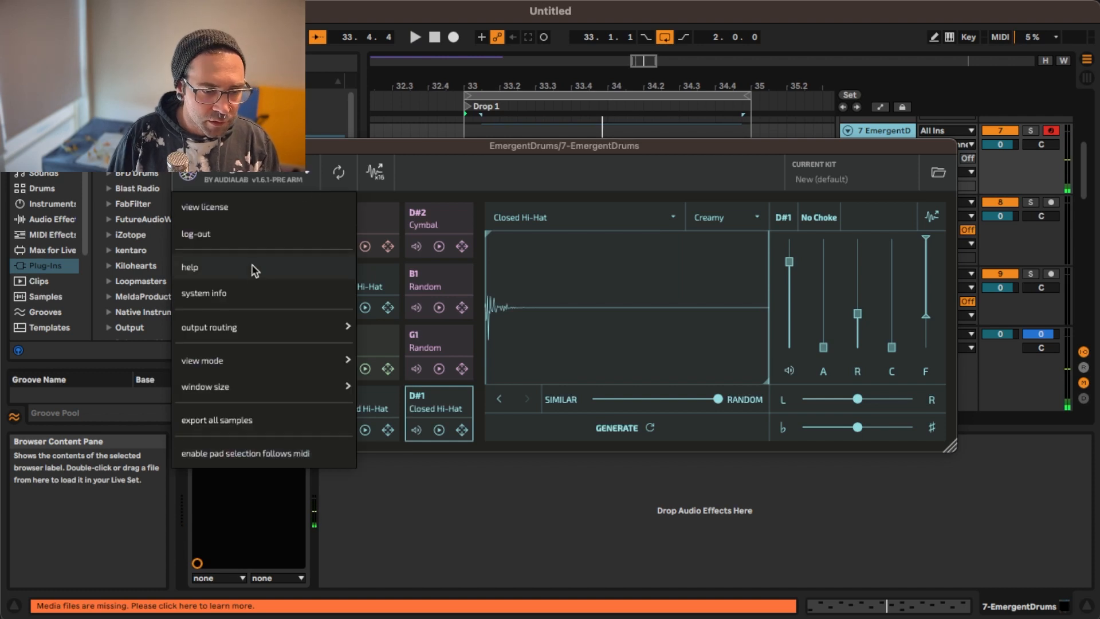
mouse_move(257, 330)
left_click(395, 352)
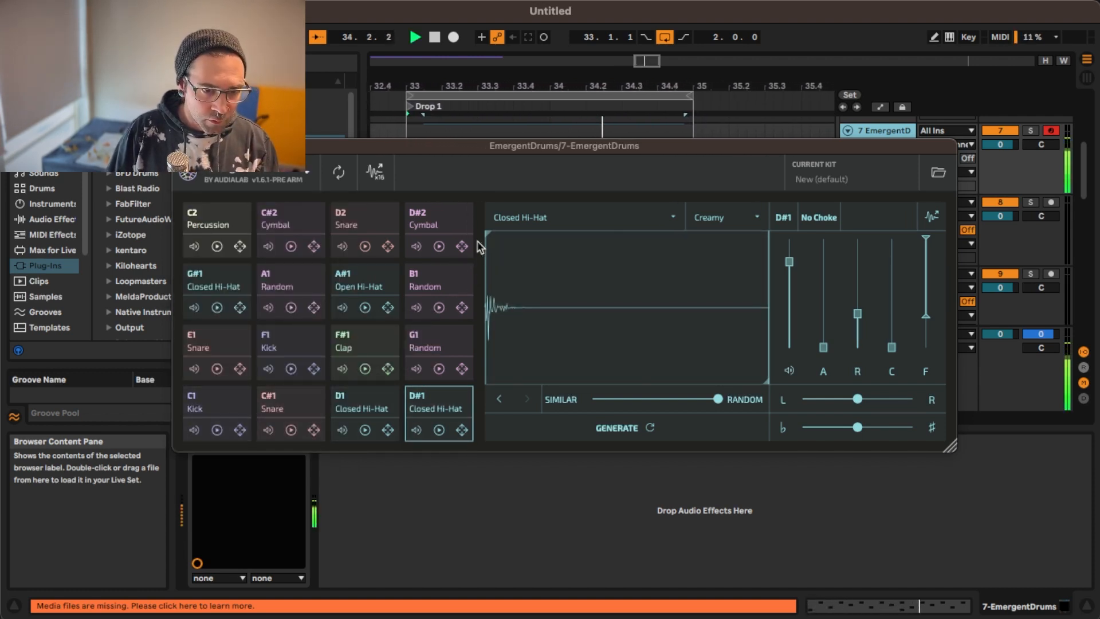
key("space")
left_click(182, 147)
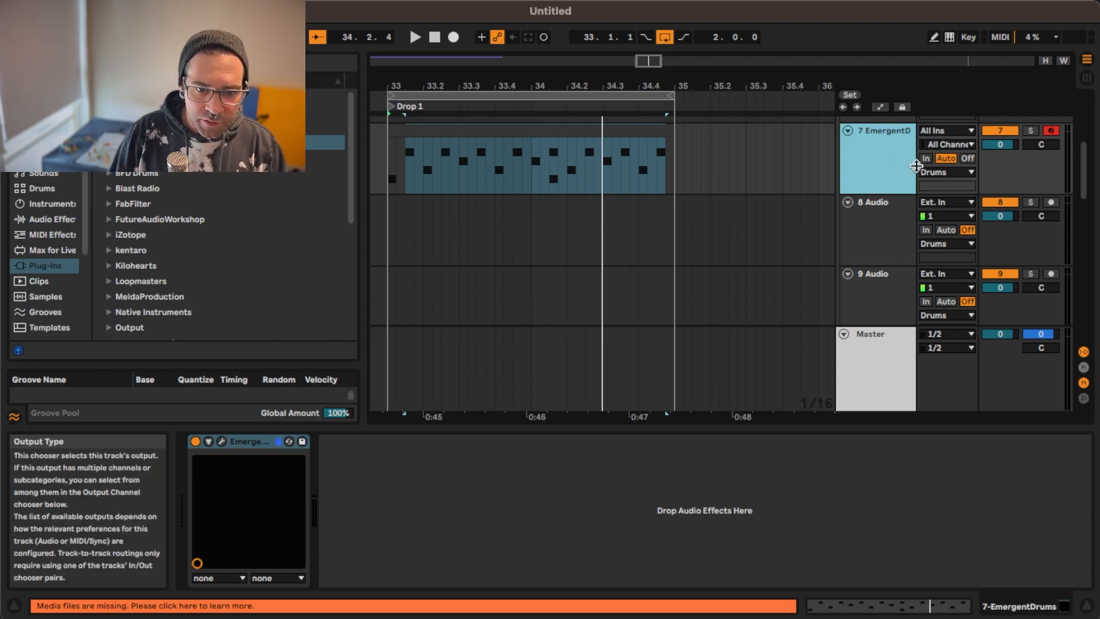
Set the audio input source of track 8 to 7-EmergentDrums
left_click(882, 239)
left_click(953, 216)
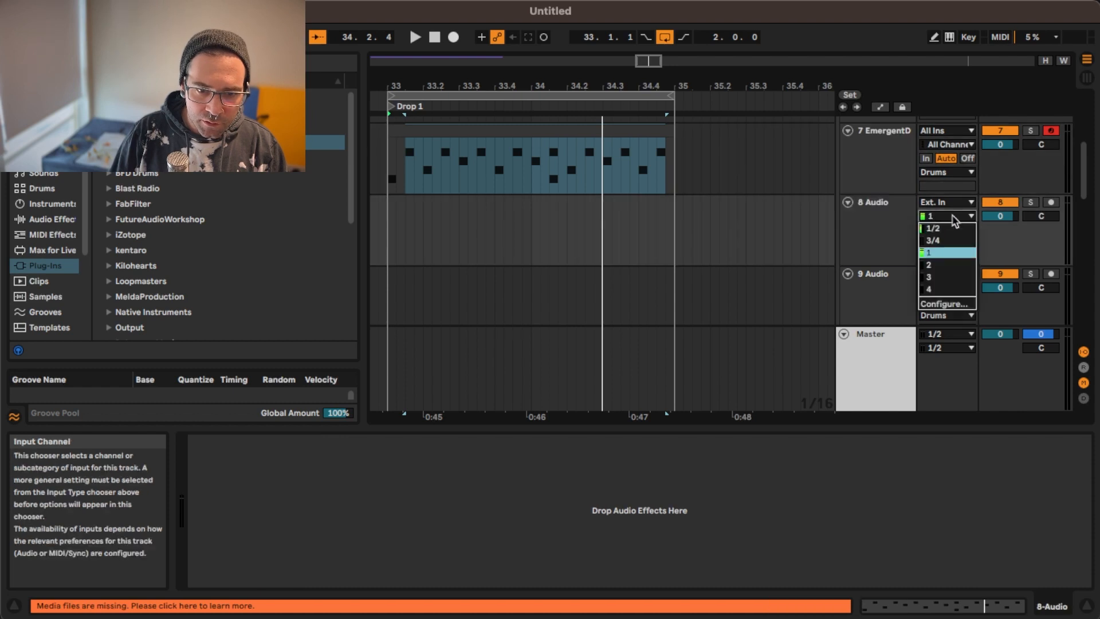
left_click(952, 216)
left_click(929, 200)
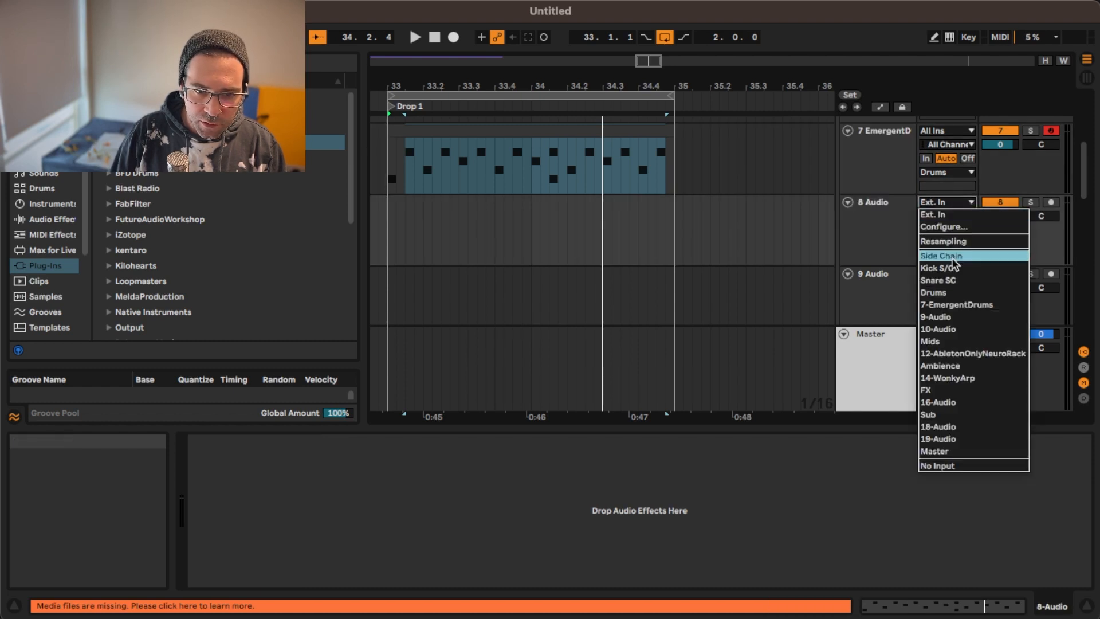
left_click(959, 306)
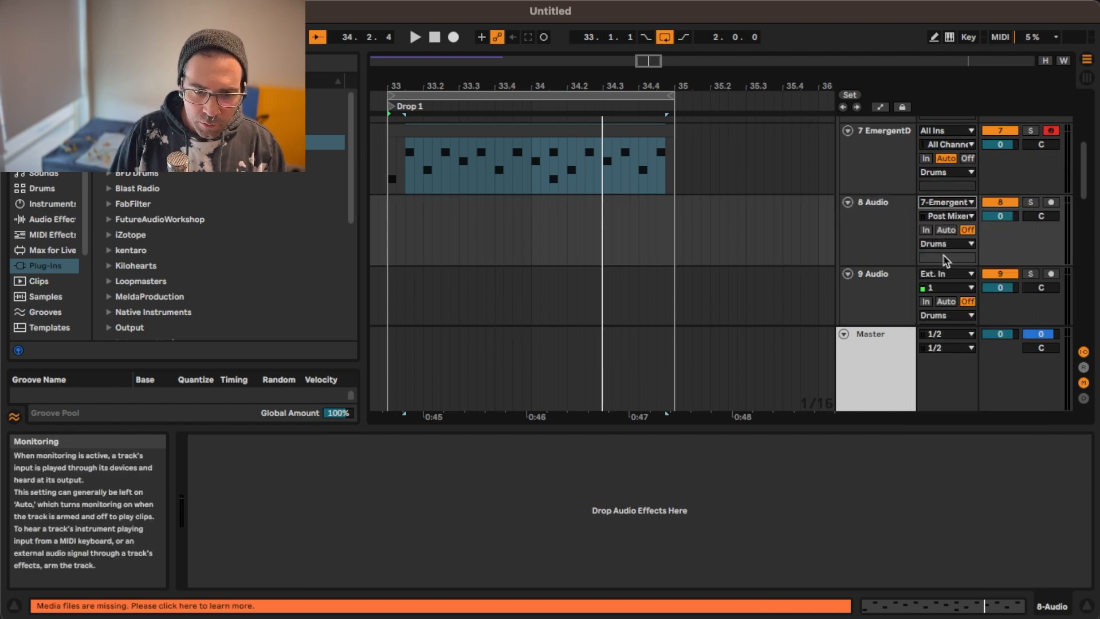
Examine the input channels offered to track 8 and the pad order in the Emergent Drums window
left_click(951, 216)
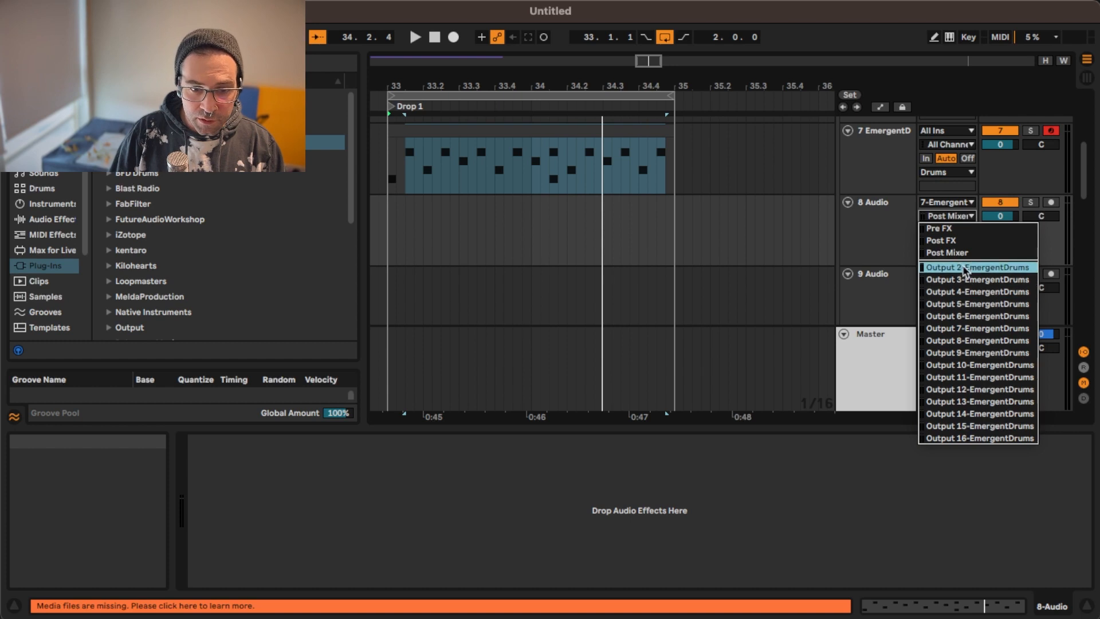
left_click(851, 176)
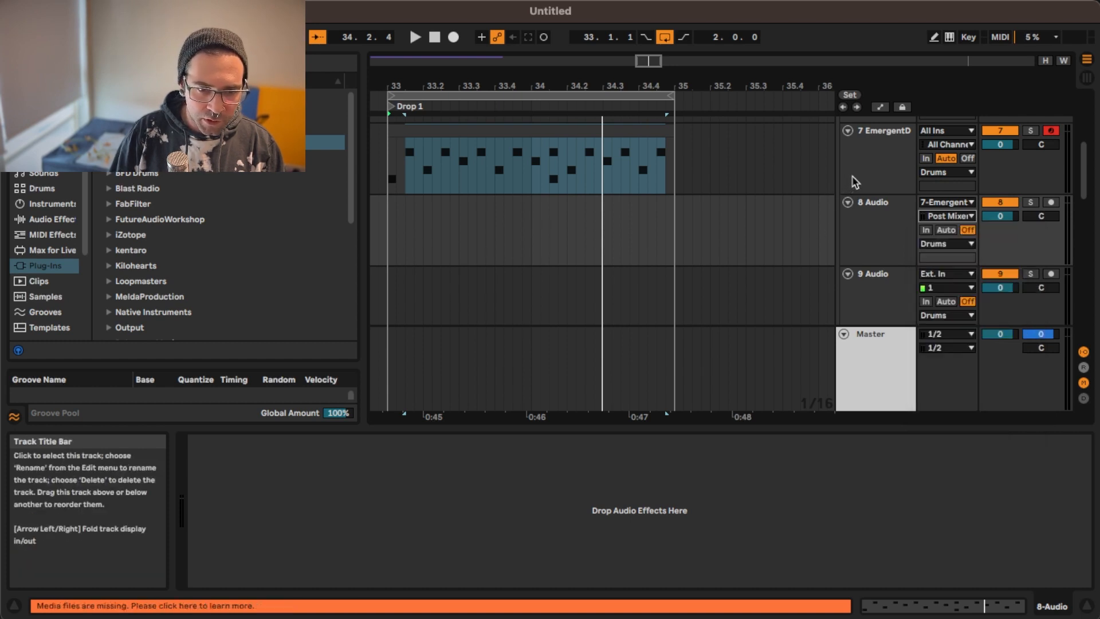
left_click(864, 162)
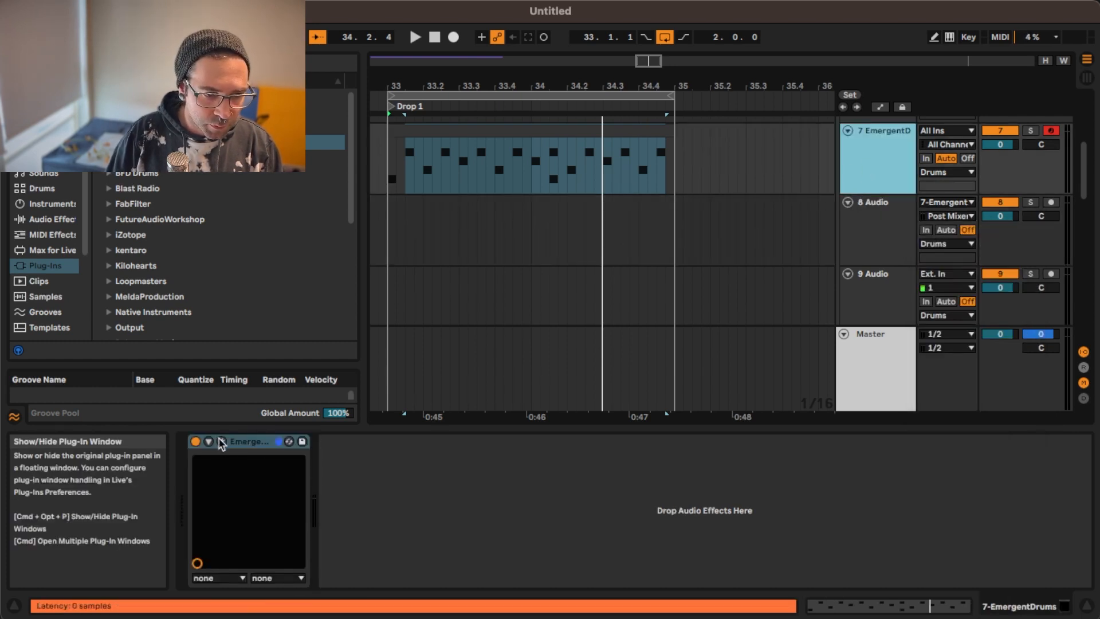
left_click(285, 442)
left_click(225, 433)
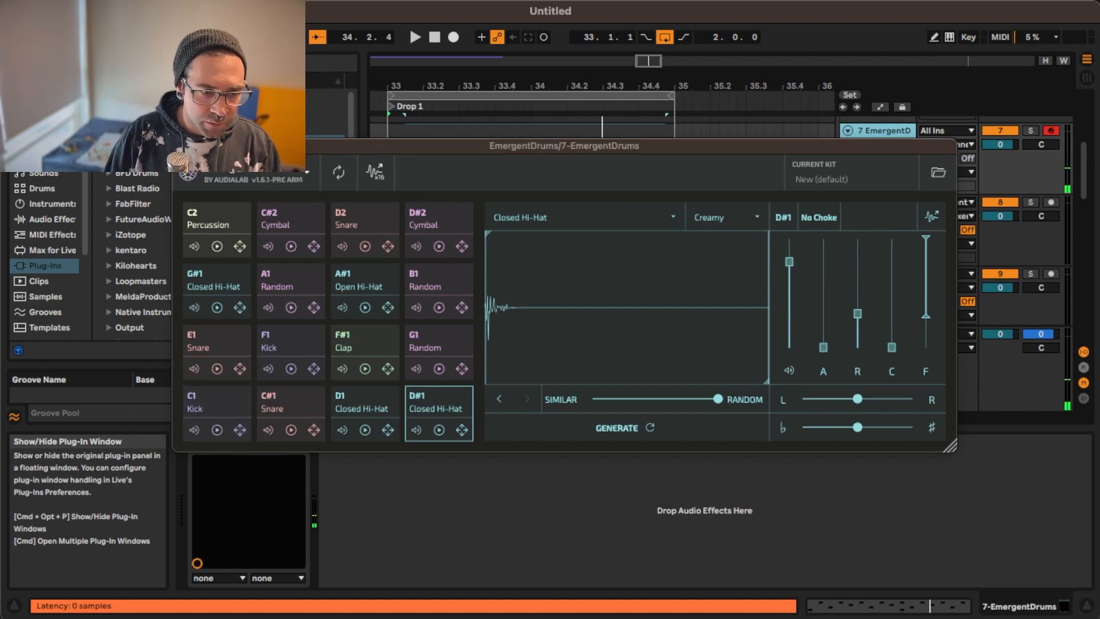
left_click(181, 146)
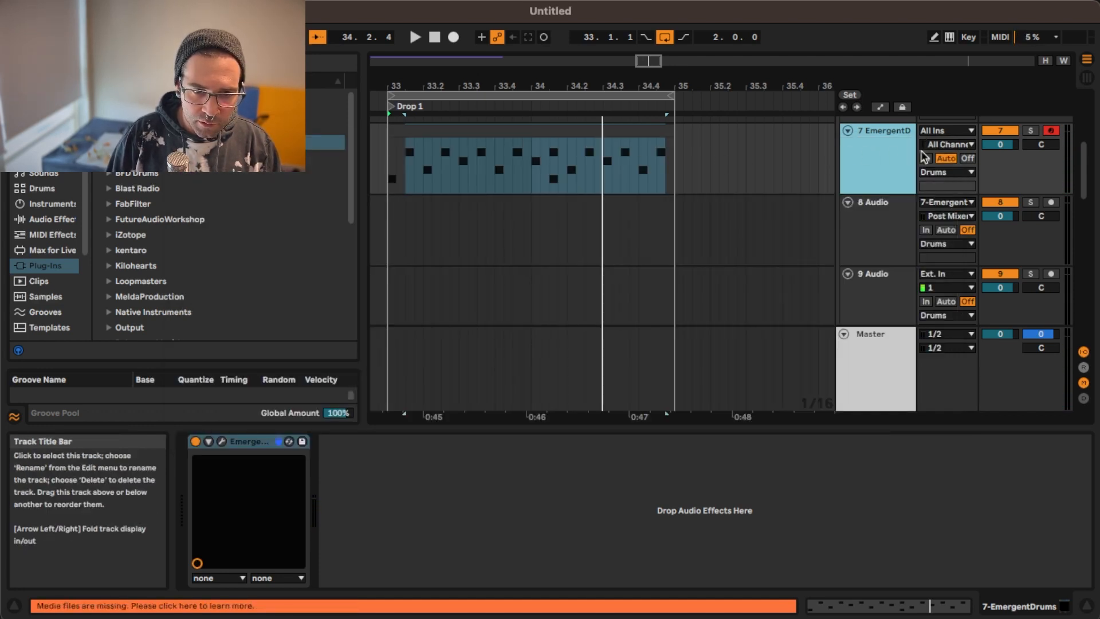
Set track 8's input channel to Output 2-EmergentDrums and rename the track Snare
left_click(883, 243)
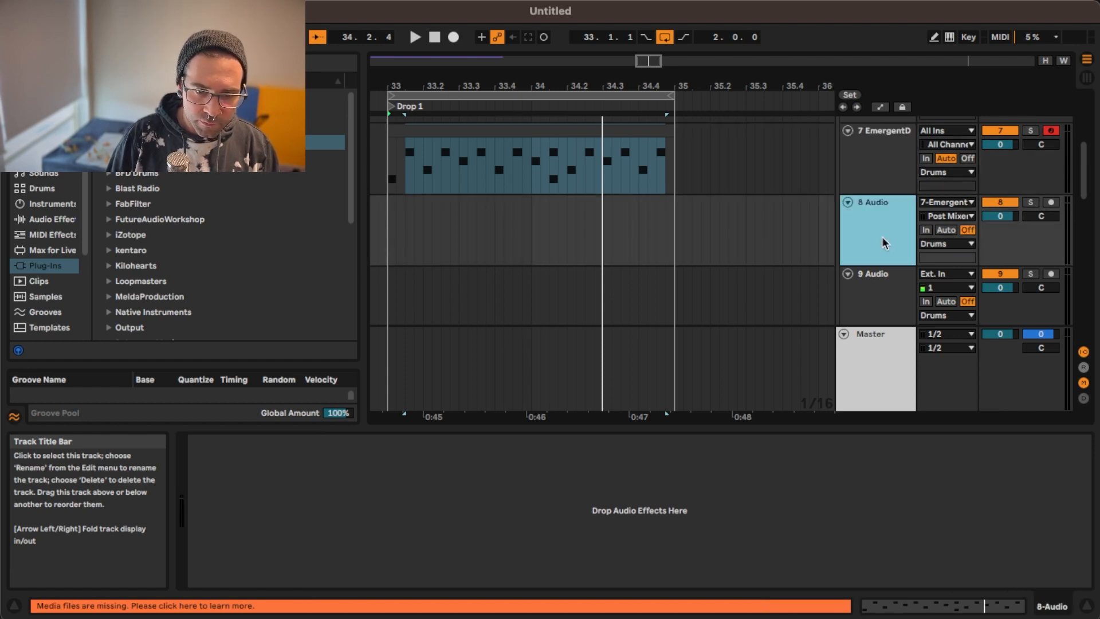
left_click(932, 217)
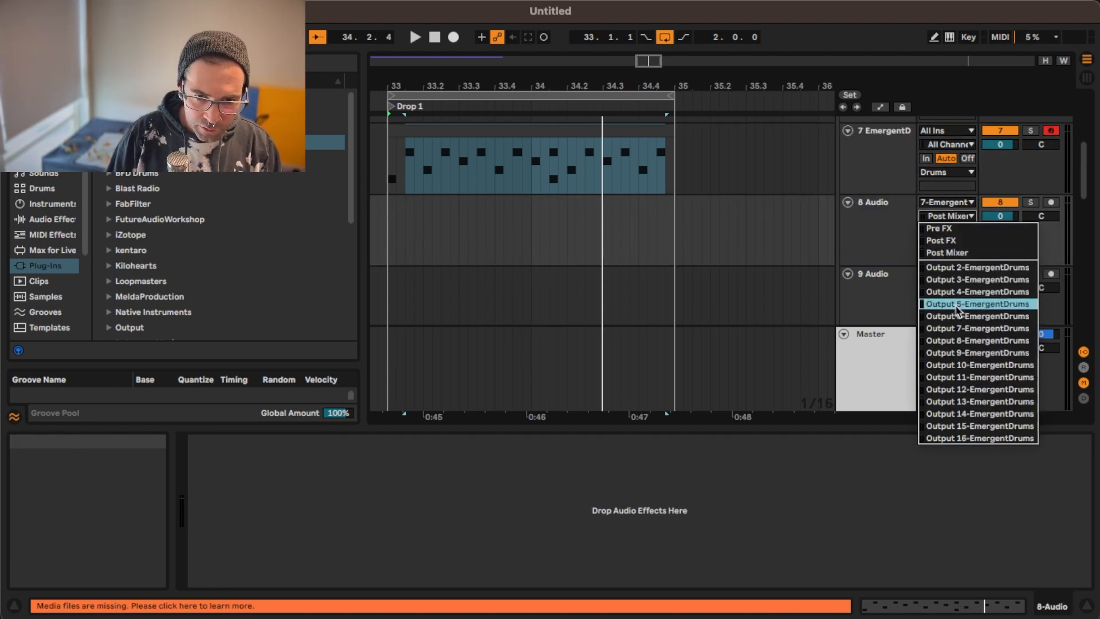
left_click(956, 268)
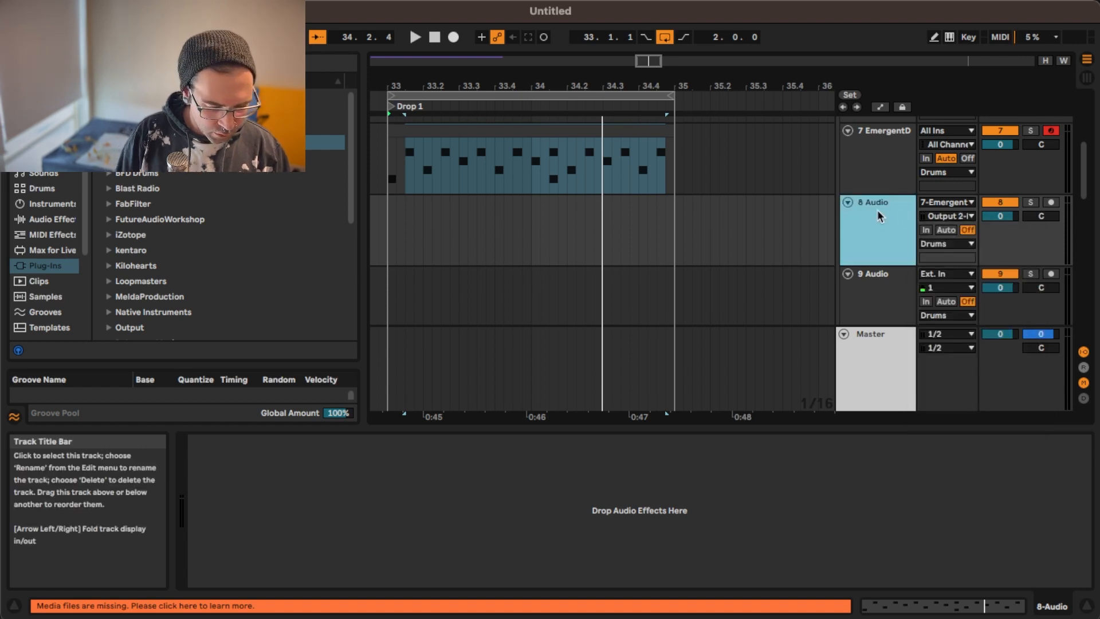
key("Return")
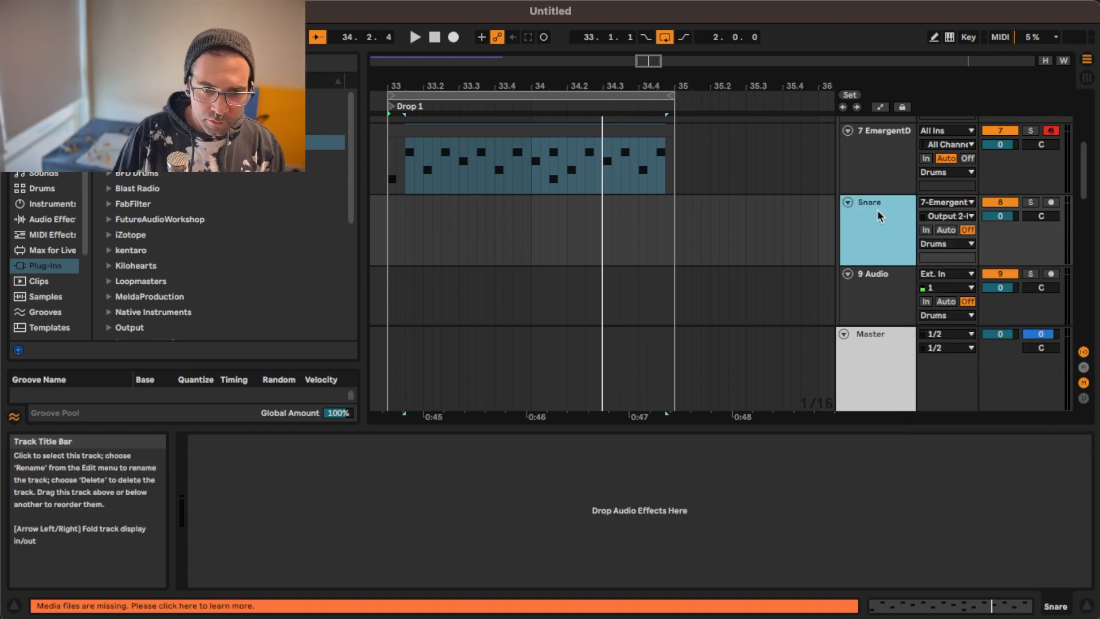
Route Output 3-EmergentDrums from 7-EmergentDrums into track 9 and rename the track ClosedHat
left_click(864, 283)
left_click(941, 291)
left_click(939, 275)
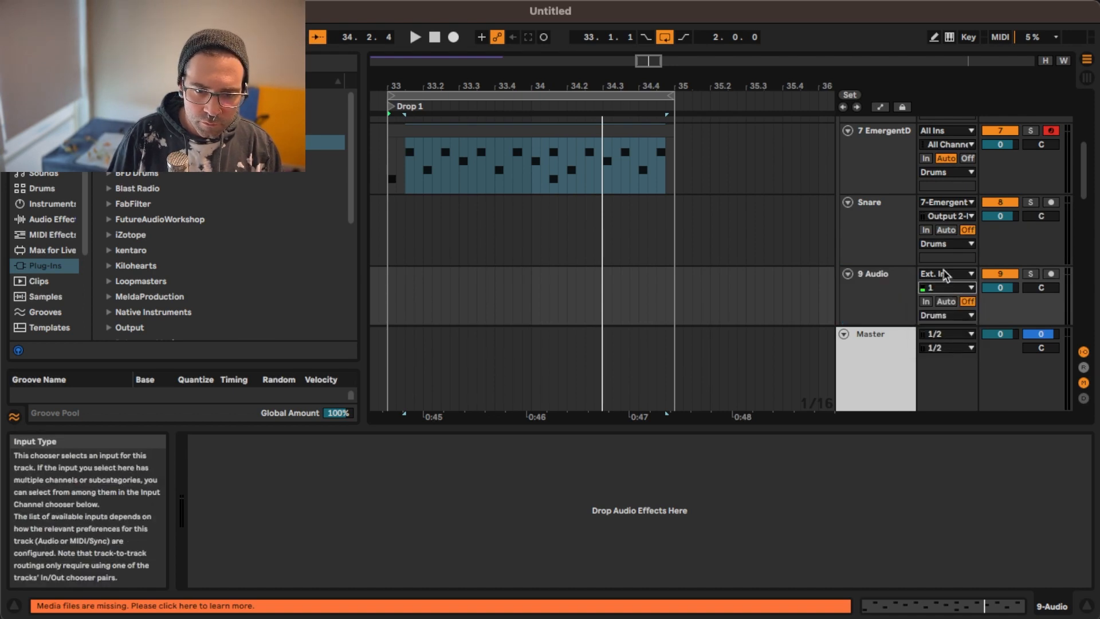
left_click(942, 277)
left_click(921, 288)
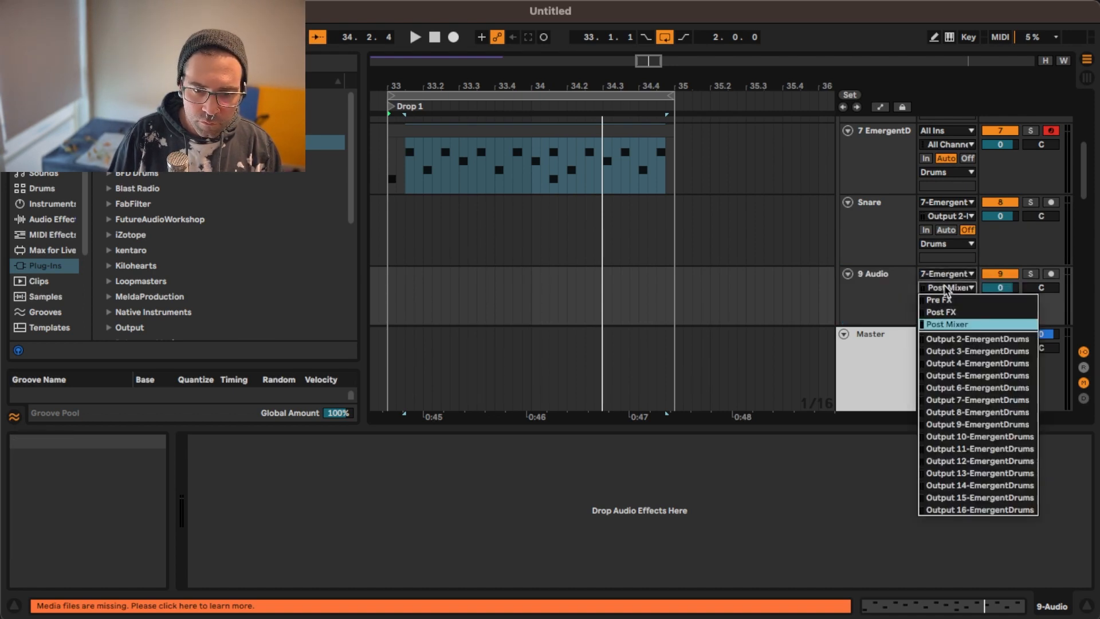
left_click(950, 352)
left_click(876, 291)
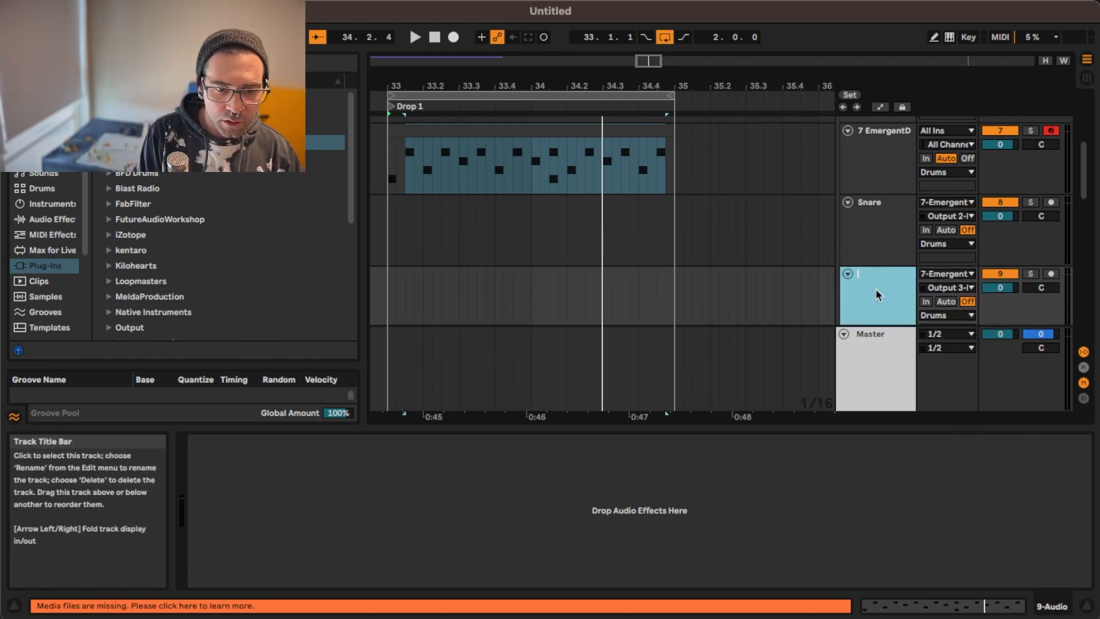
type("ClosedHat")
key("Return")
Add an audio track named ClosedHat2 below ClosedHat and feed it from 7-EmergentDrums, Output 4-EmergentDrums
key("ctrl+t")
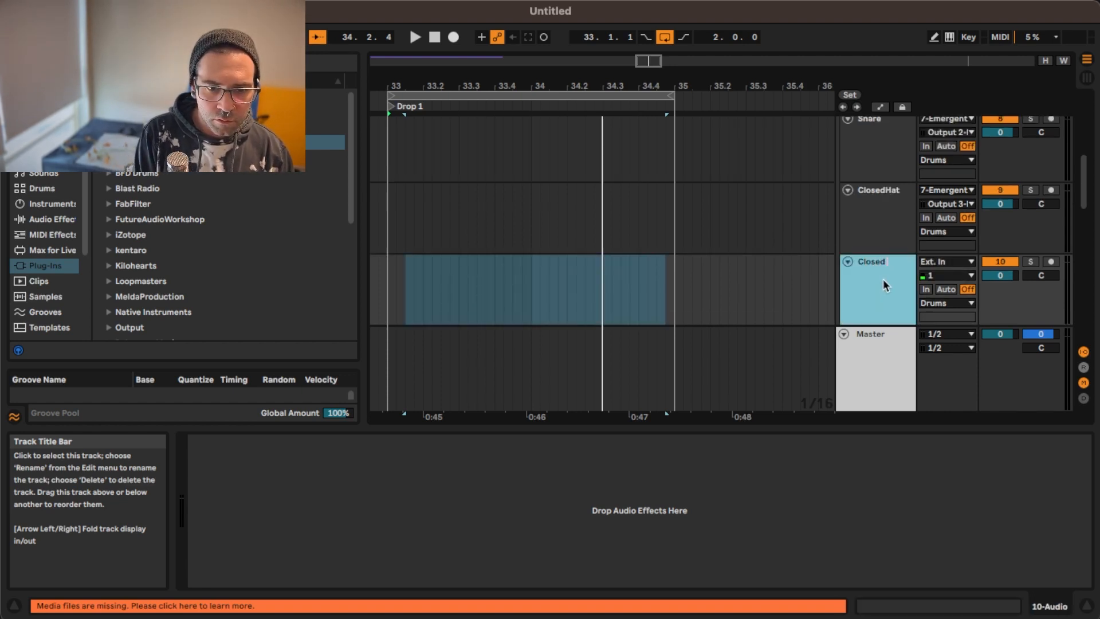
left_click(946, 261)
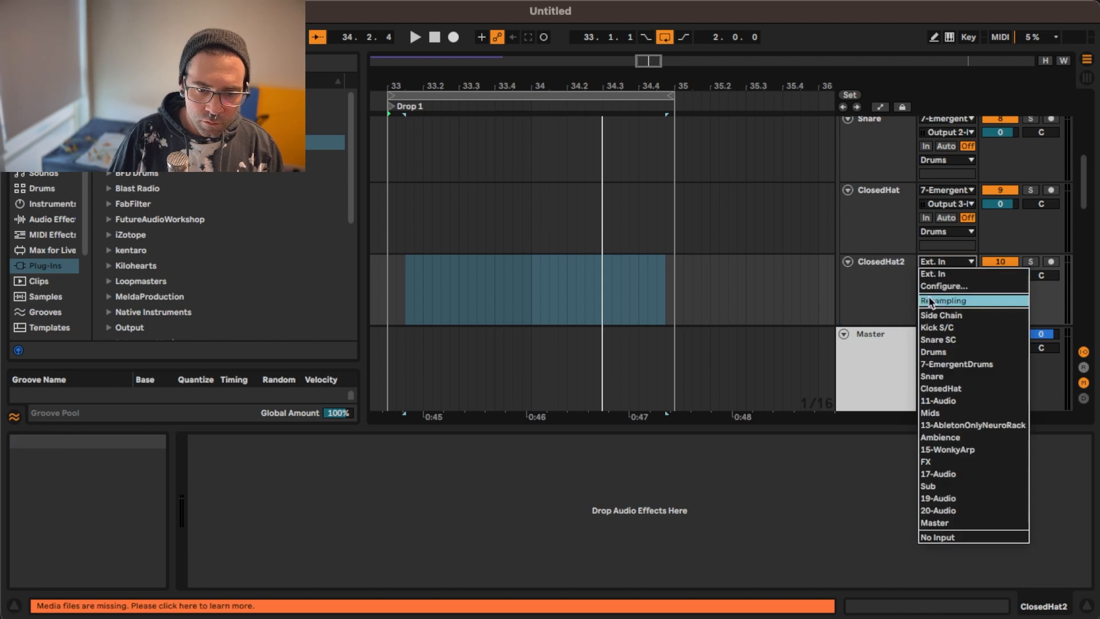
left_click(951, 365)
left_click(948, 275)
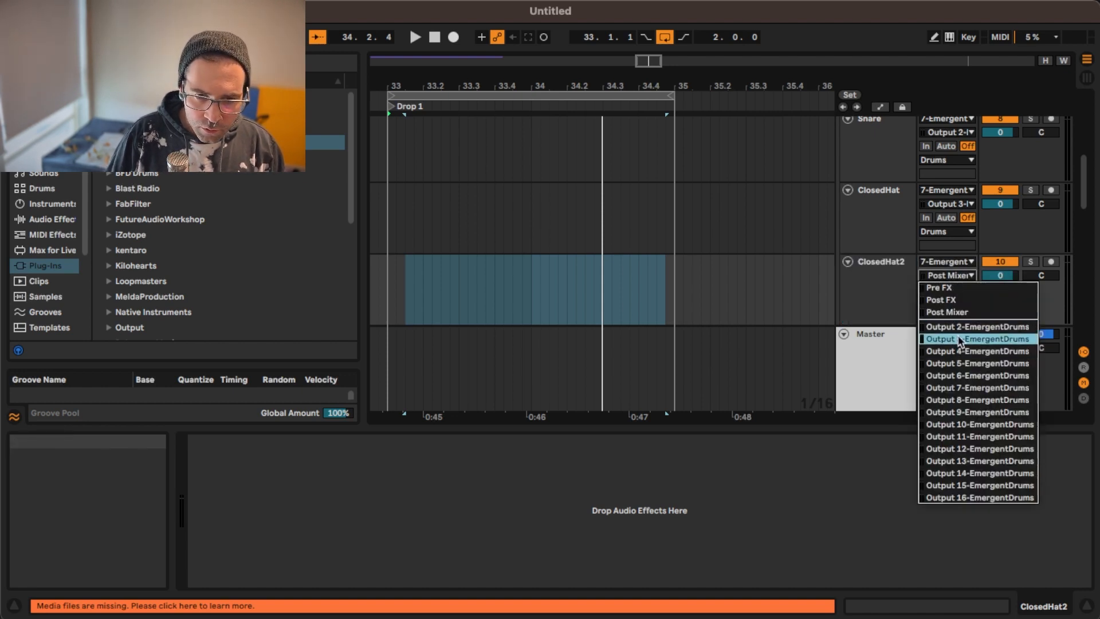
left_click(954, 339)
left_click(890, 297)
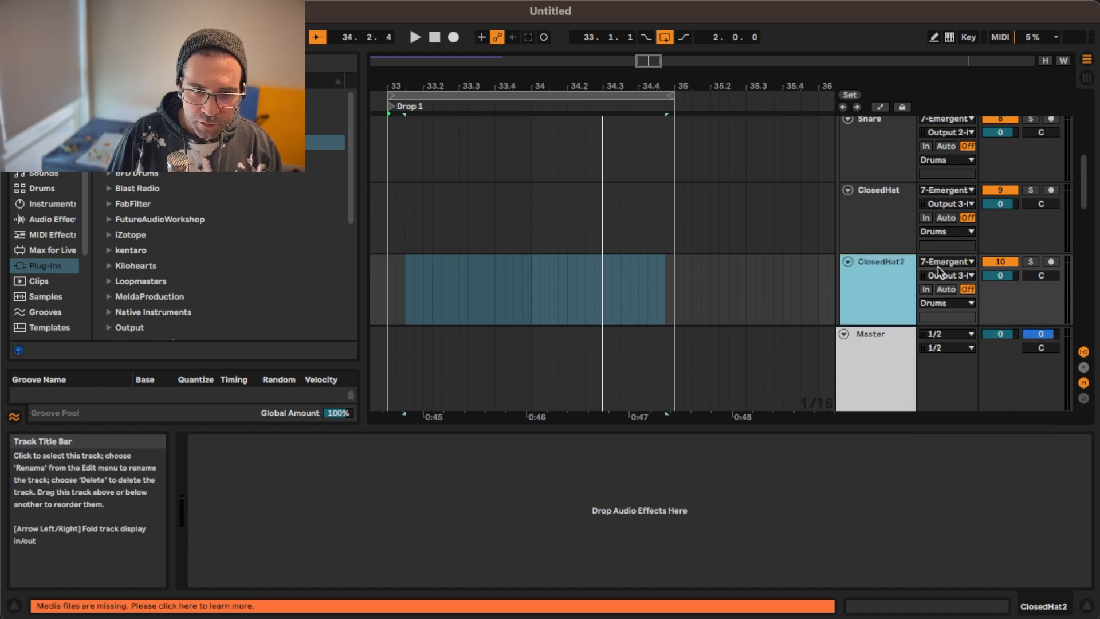
left_click(959, 275)
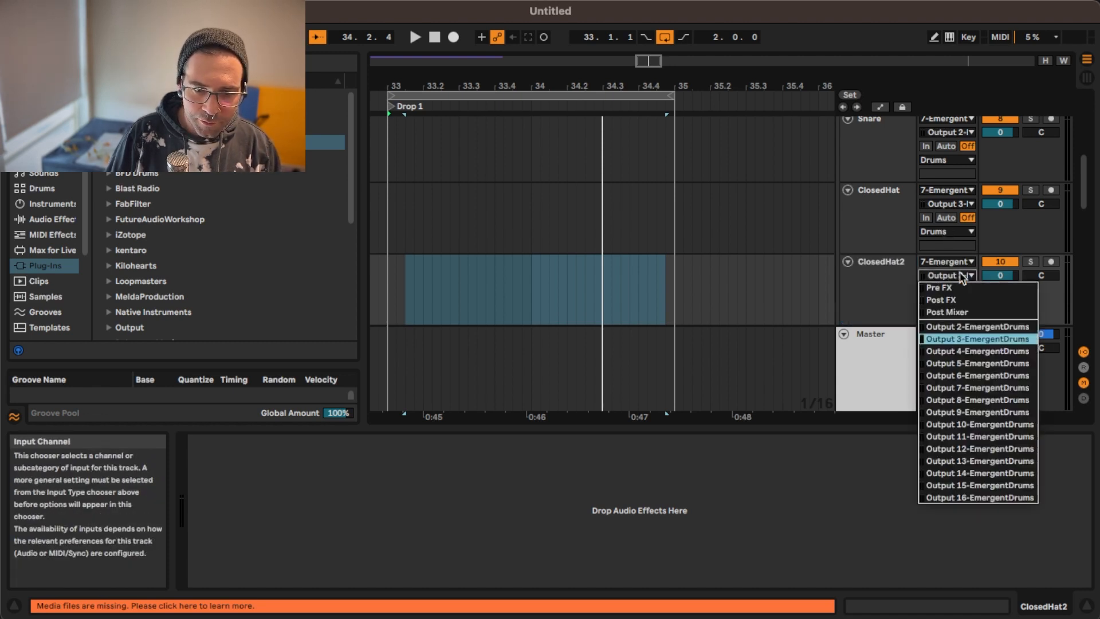
left_click(964, 354)
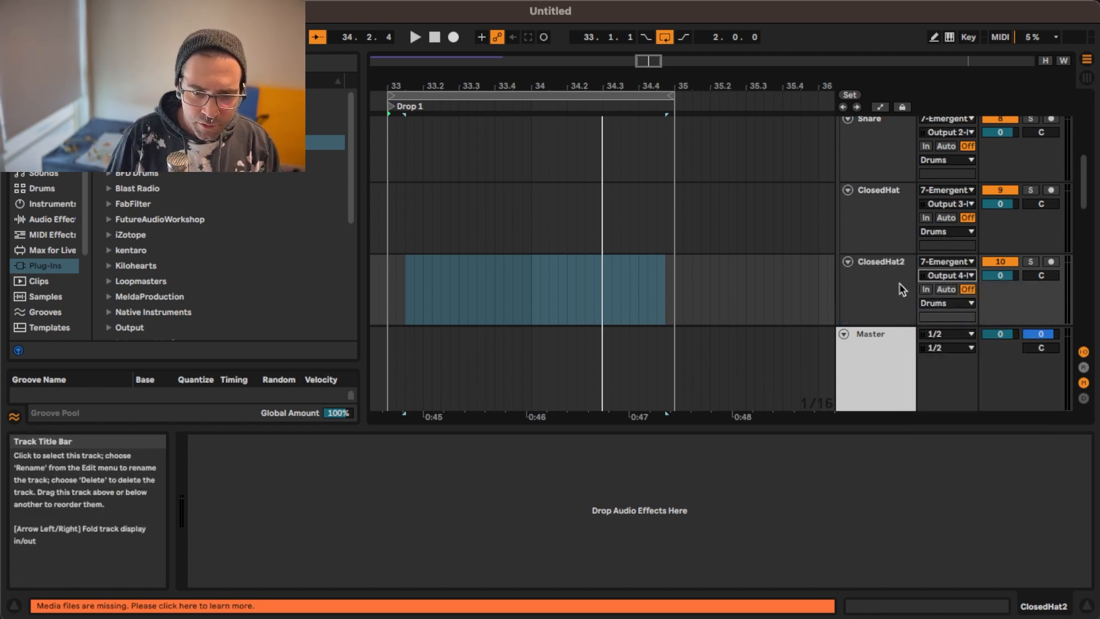
Set monitoring to In on the ClosedHat2, ClosedHat and Snare audio tracks while playing the pattern
left_click(926, 289)
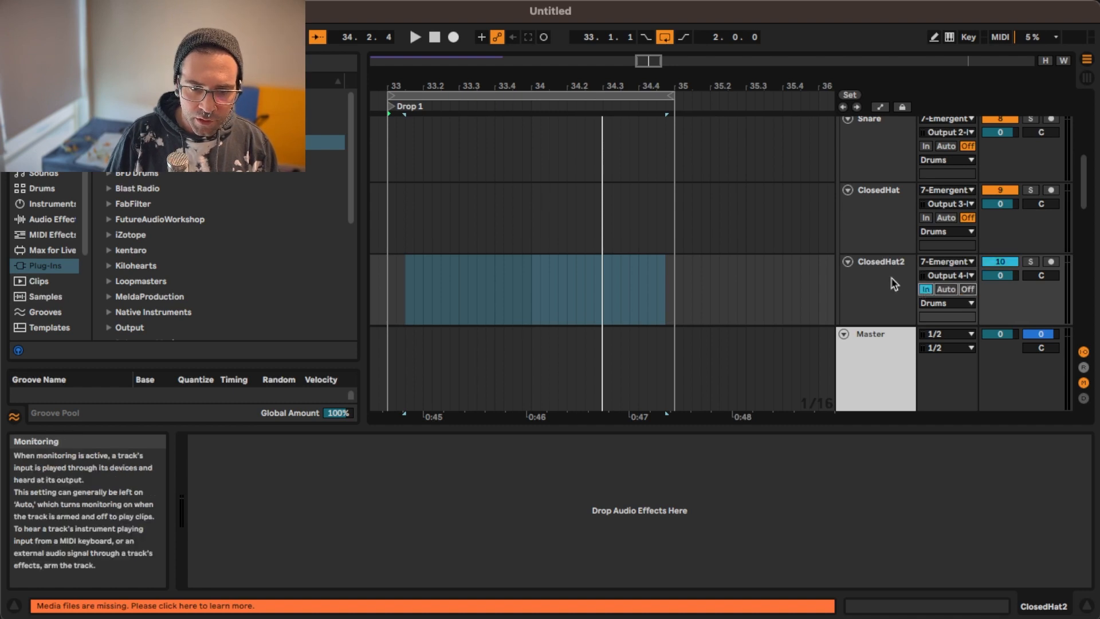
left_click(926, 218)
key("space")
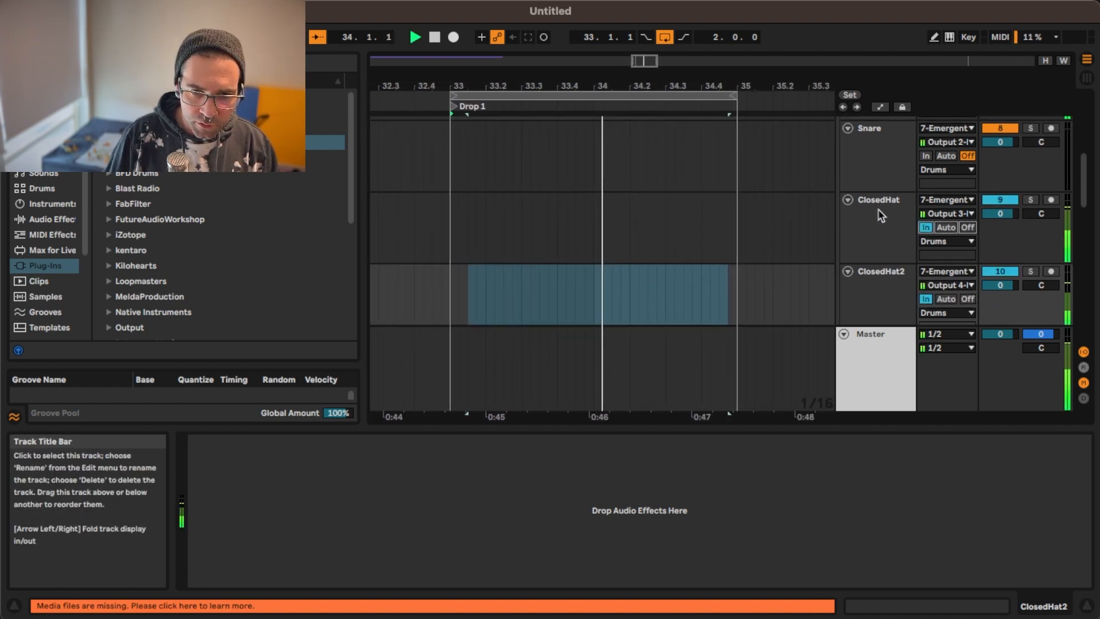
left_click(926, 168)
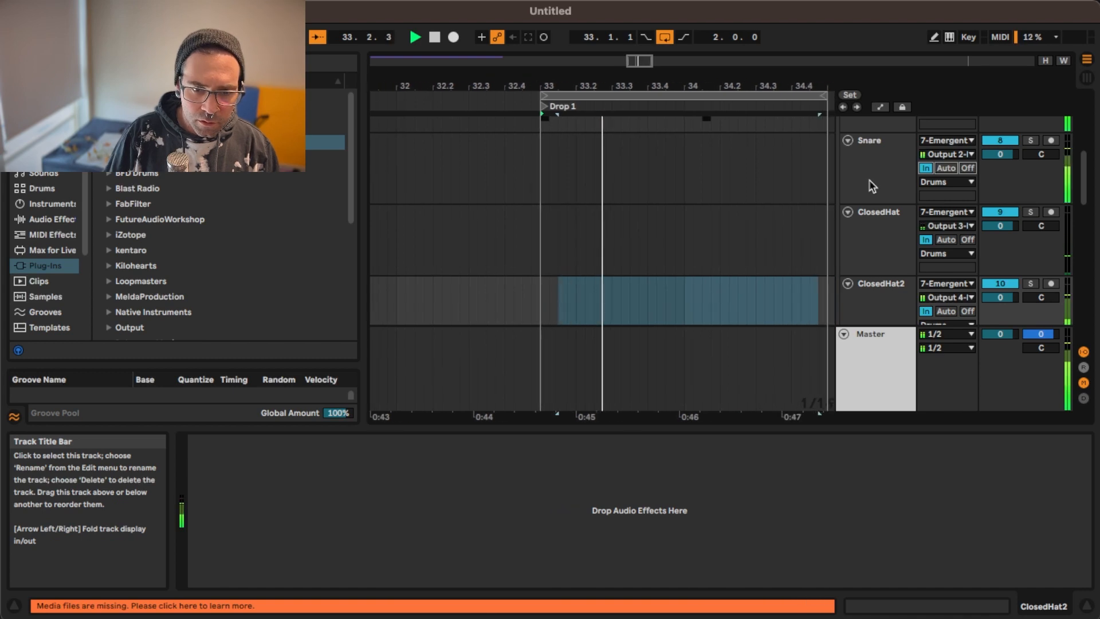
left_click(886, 166)
key("space")
Group the ClosedHat and ClosedHat2 tracks and name the group Tops
left_click(882, 232)
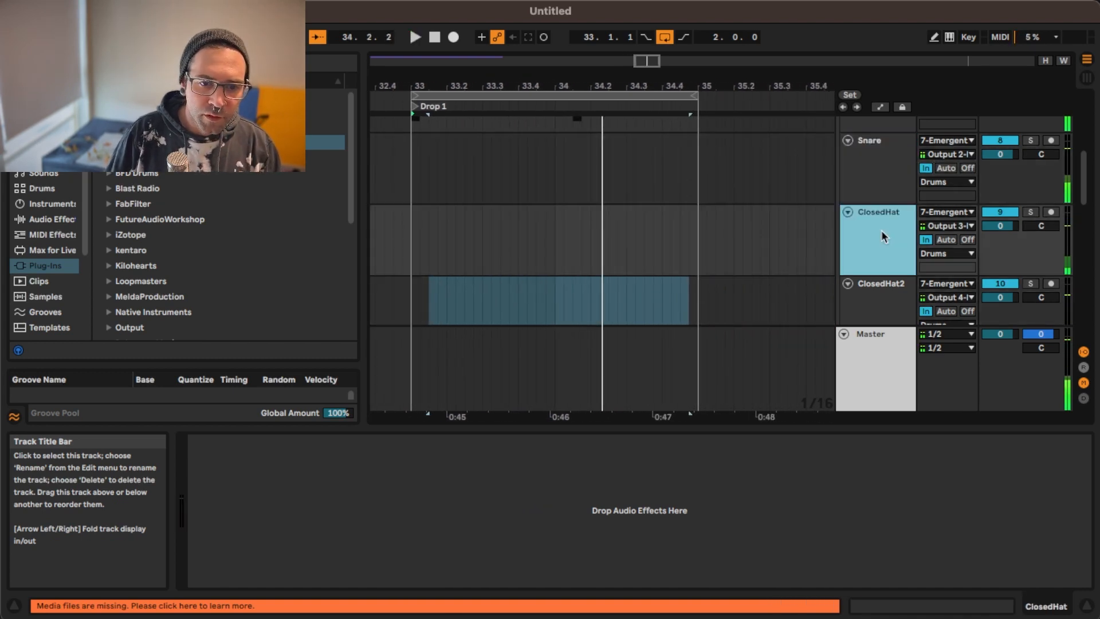
scroll(881, 229, "down", 2)
left_click(883, 252, "shift")
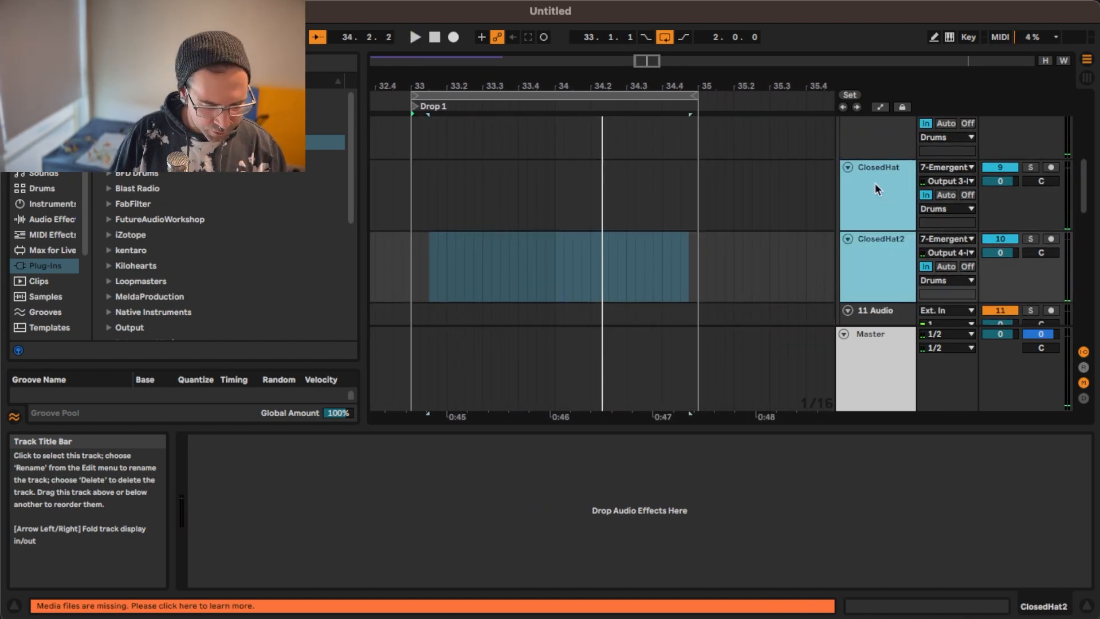
key("super+g")
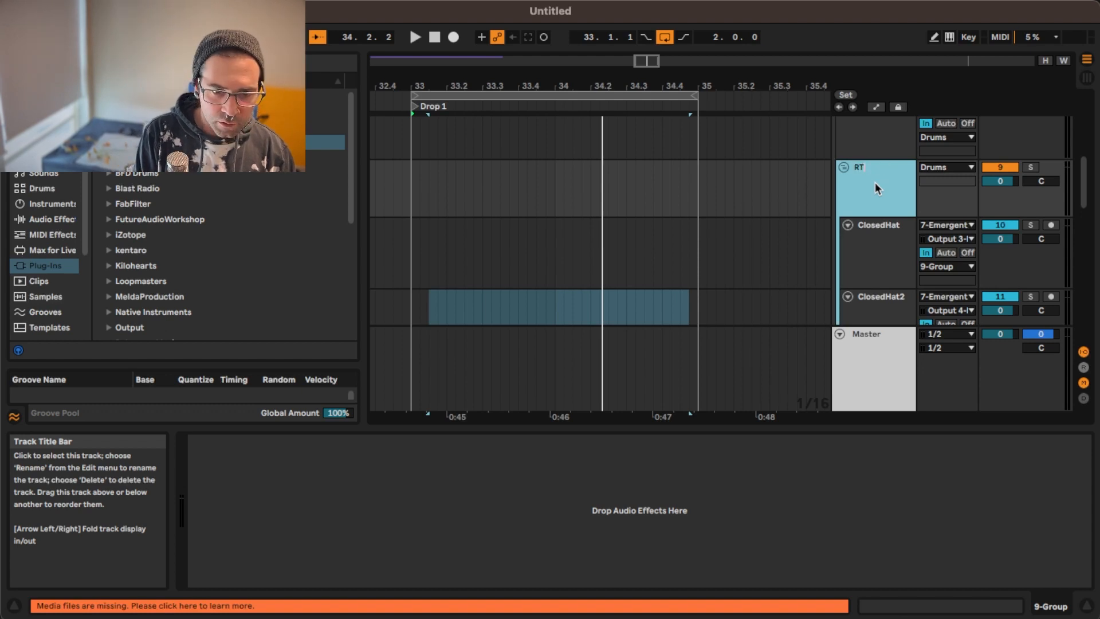
type("Tops")
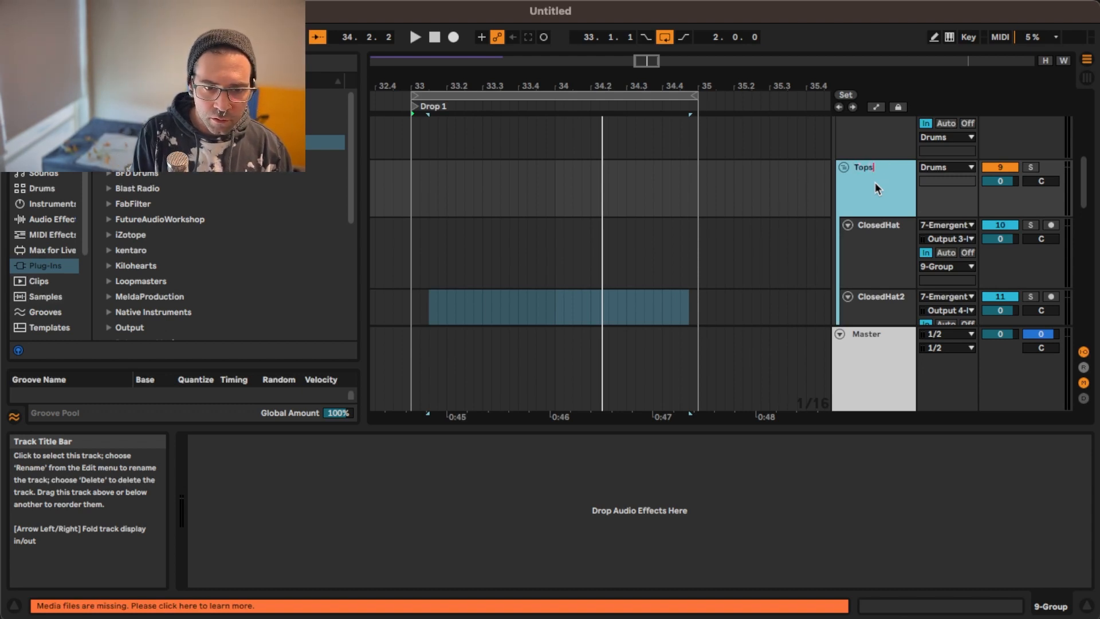
key("Return")
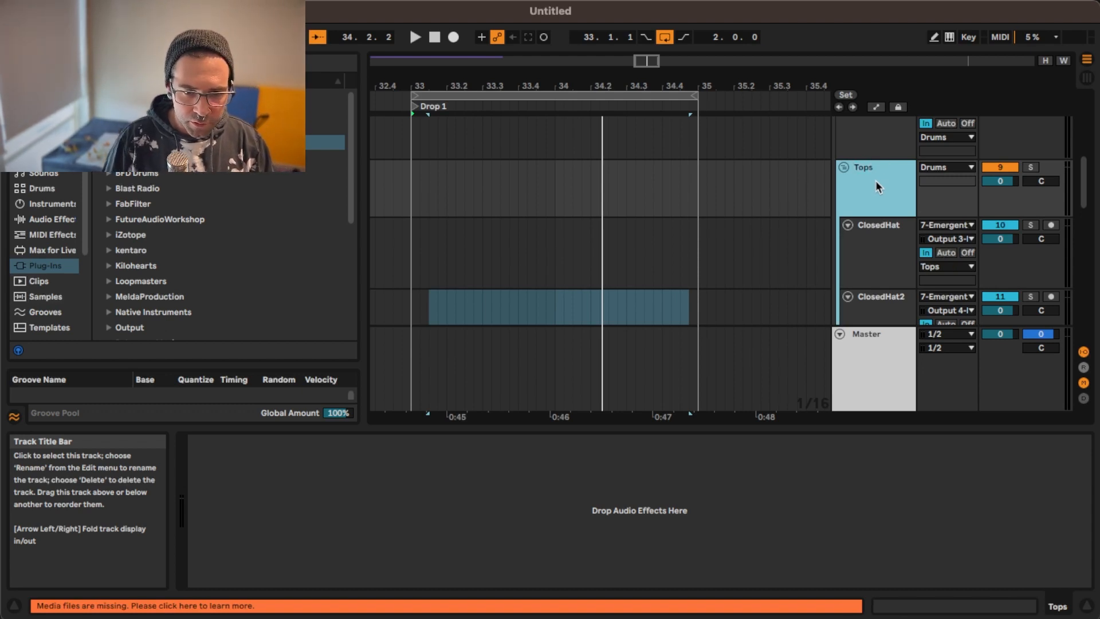
Play the pattern and review the levels and routing of the EmergentDrums, Snare and Tops tracks
scroll(876, 180, "down", 1)
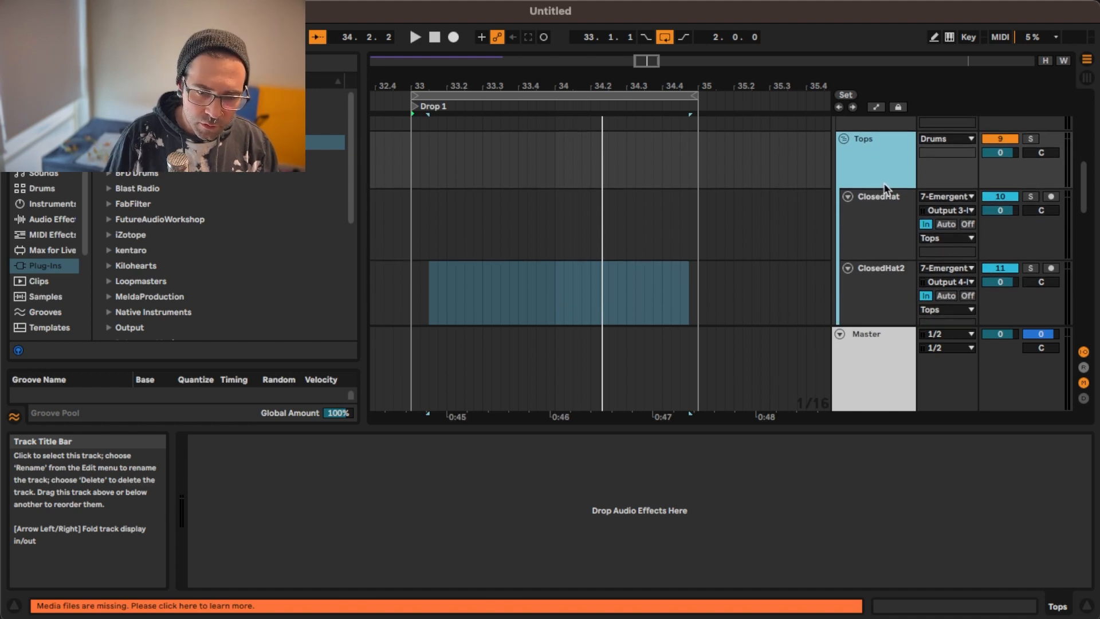
scroll(884, 184, "down", 1)
scroll(872, 172, "up", 1)
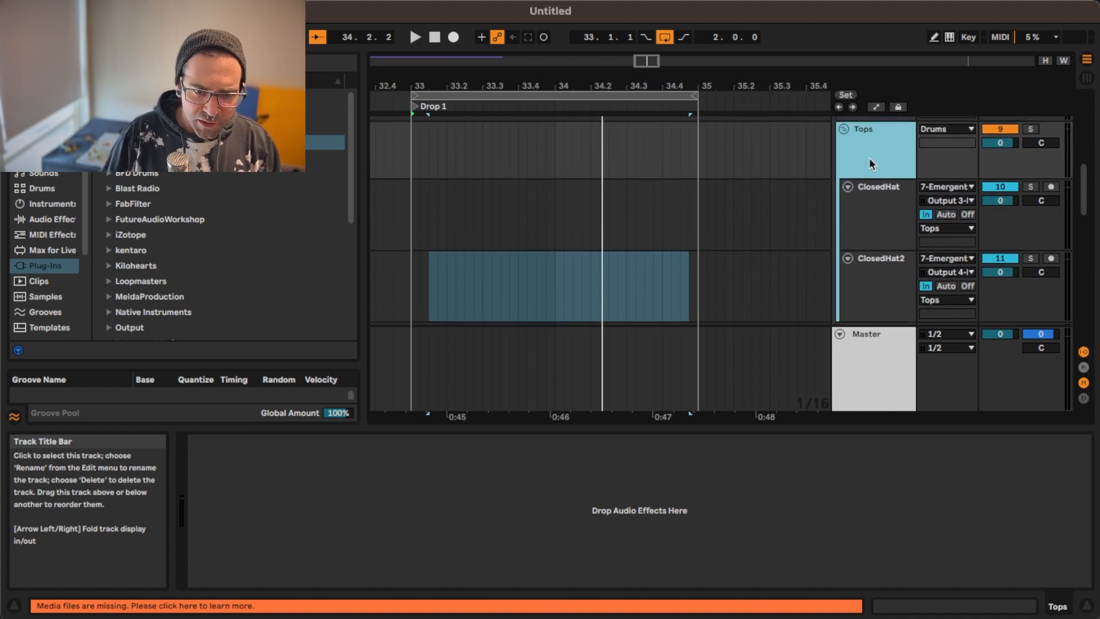
scroll(879, 195, "up", 3)
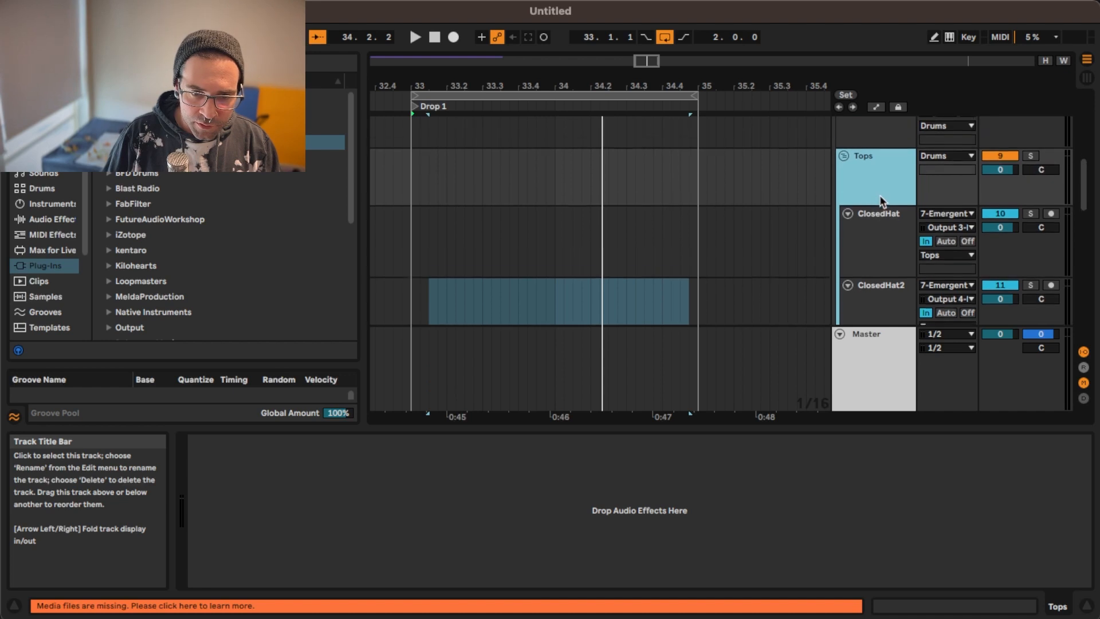
left_click(875, 162)
key("space")
scroll(882, 189, "up", 3)
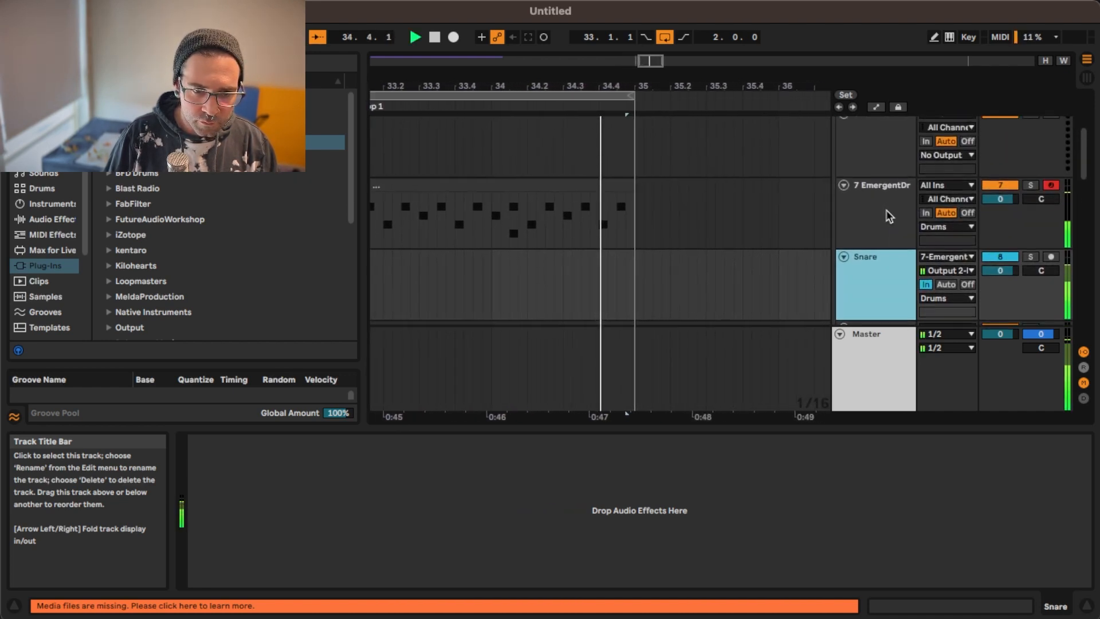
key("space")
left_click(878, 203)
scroll(879, 206, "down", 3)
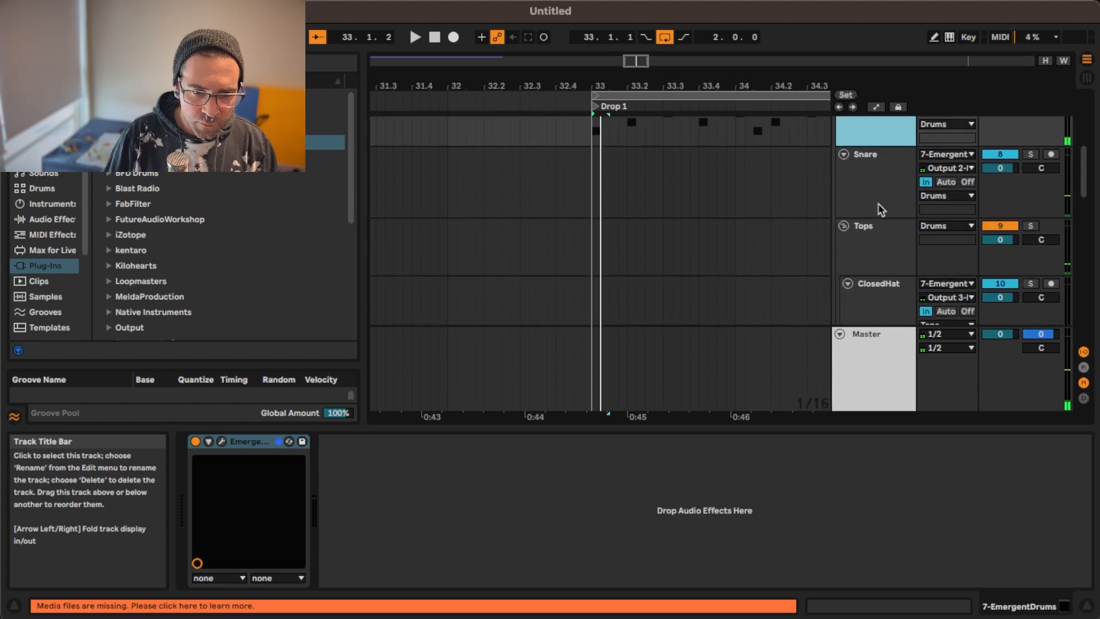
scroll(881, 210, "down", 2)
scroll(881, 210, "down", 1)
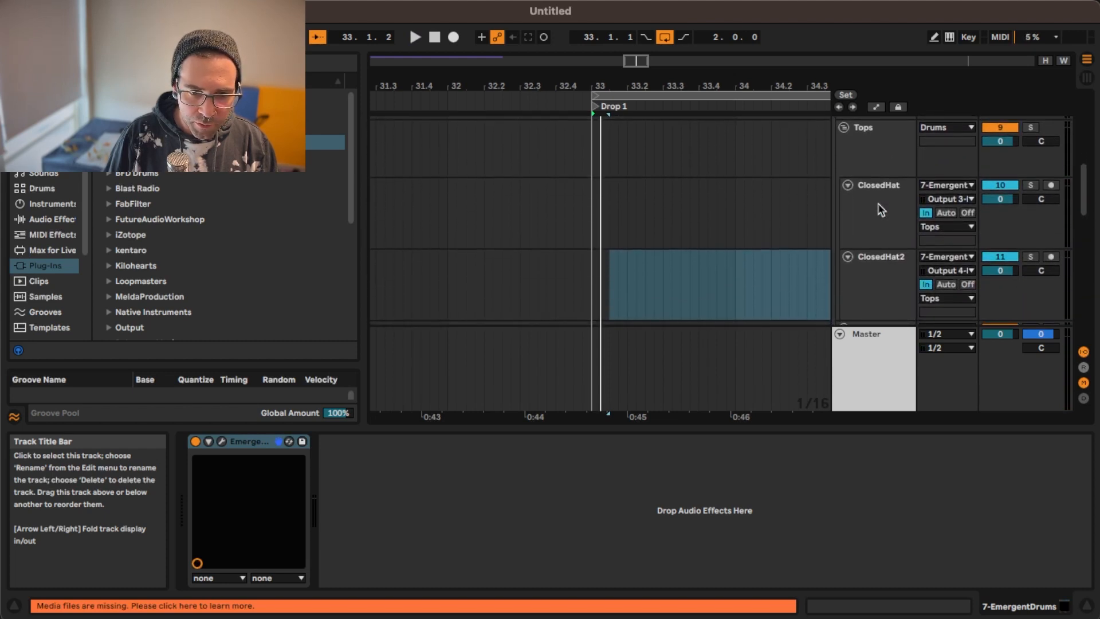
scroll(882, 209, "down", 2)
scroll(881, 209, "up", 5)
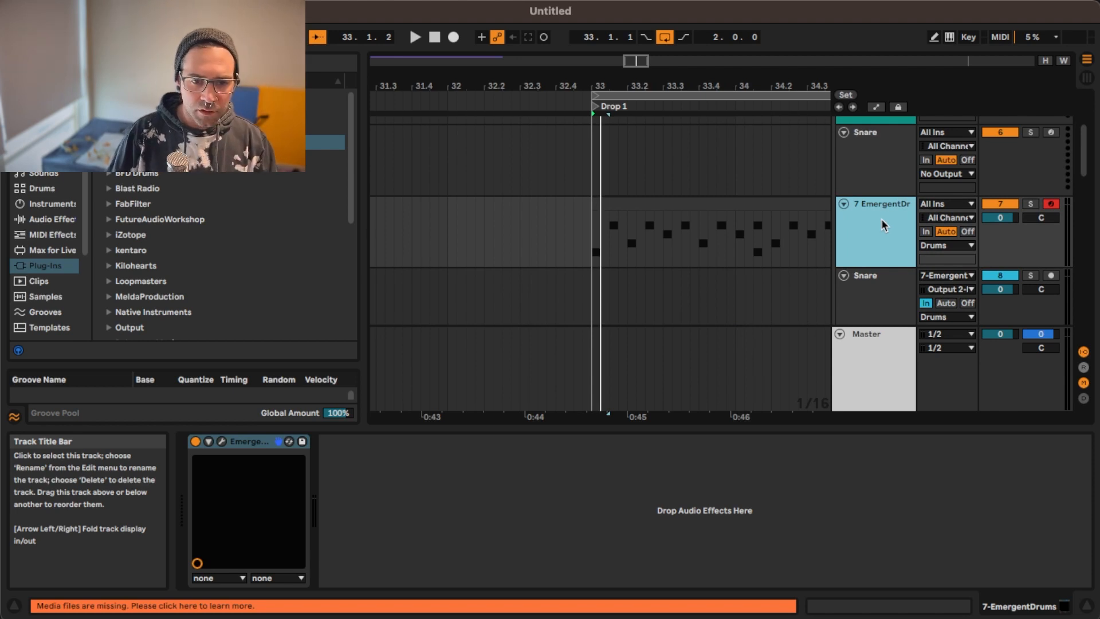
key("space")
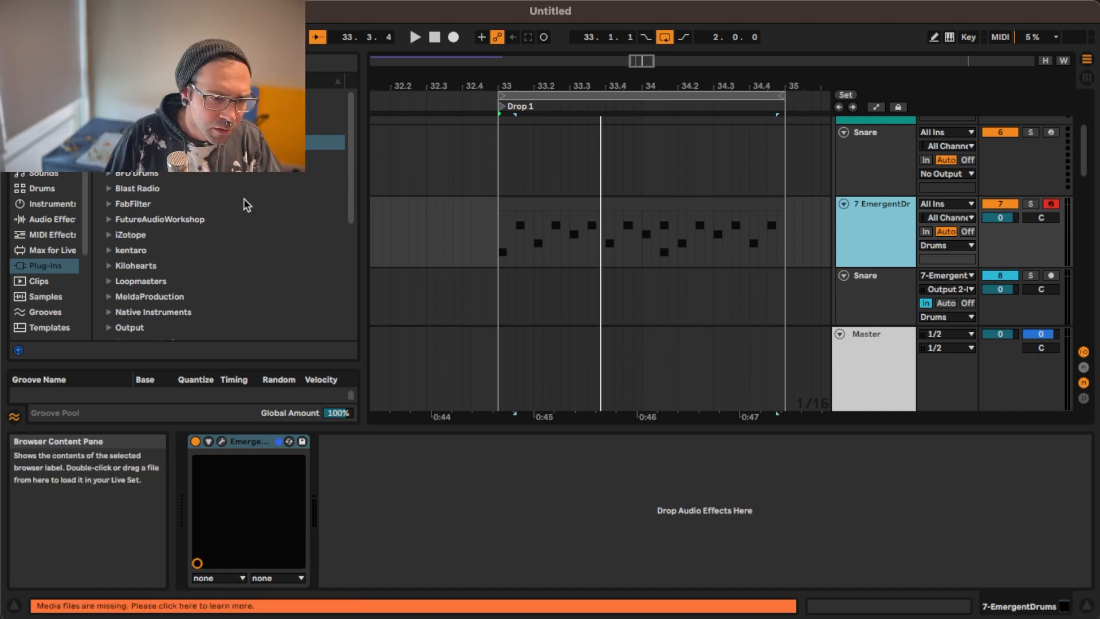
Solo the 7-EmergentDrums track and start playback of the pattern
scroll(179, 210, "down", 5)
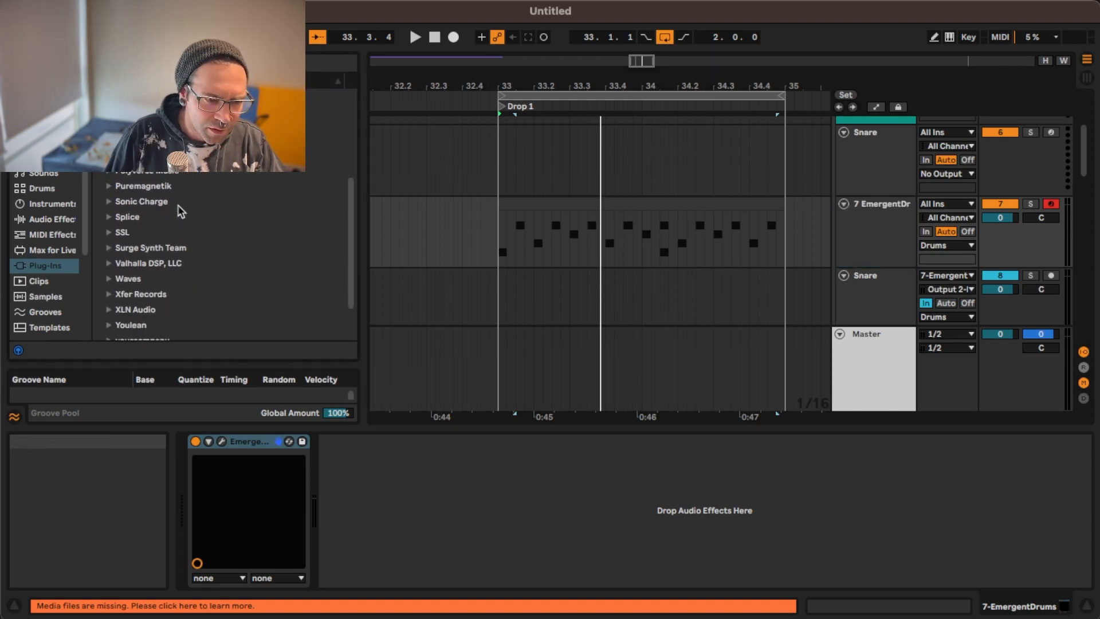
scroll(179, 210, "up", 8)
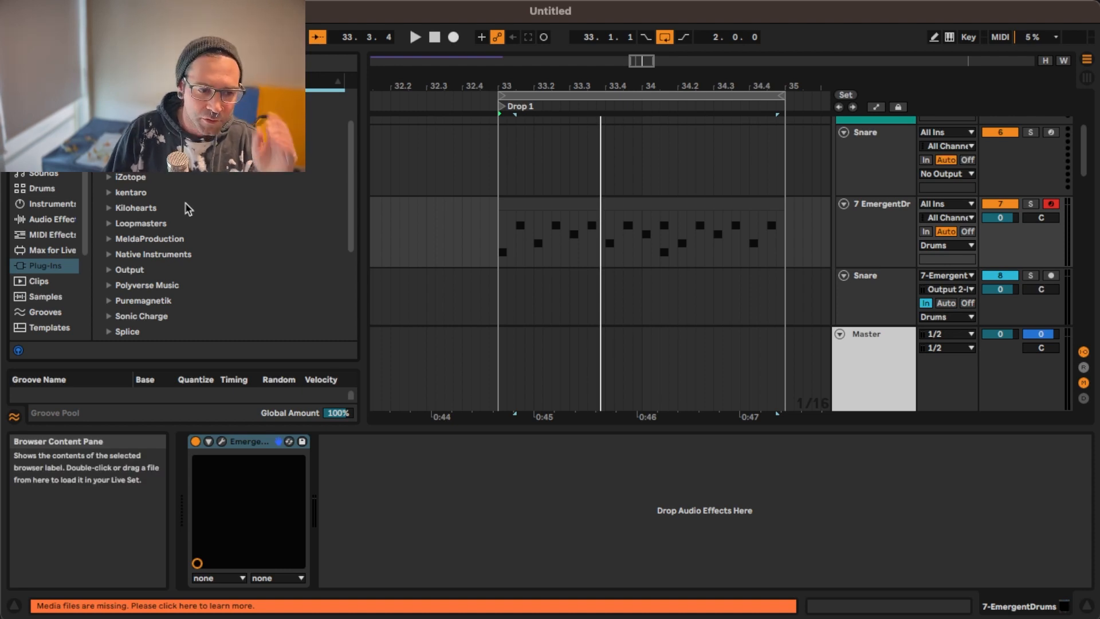
left_click(860, 217)
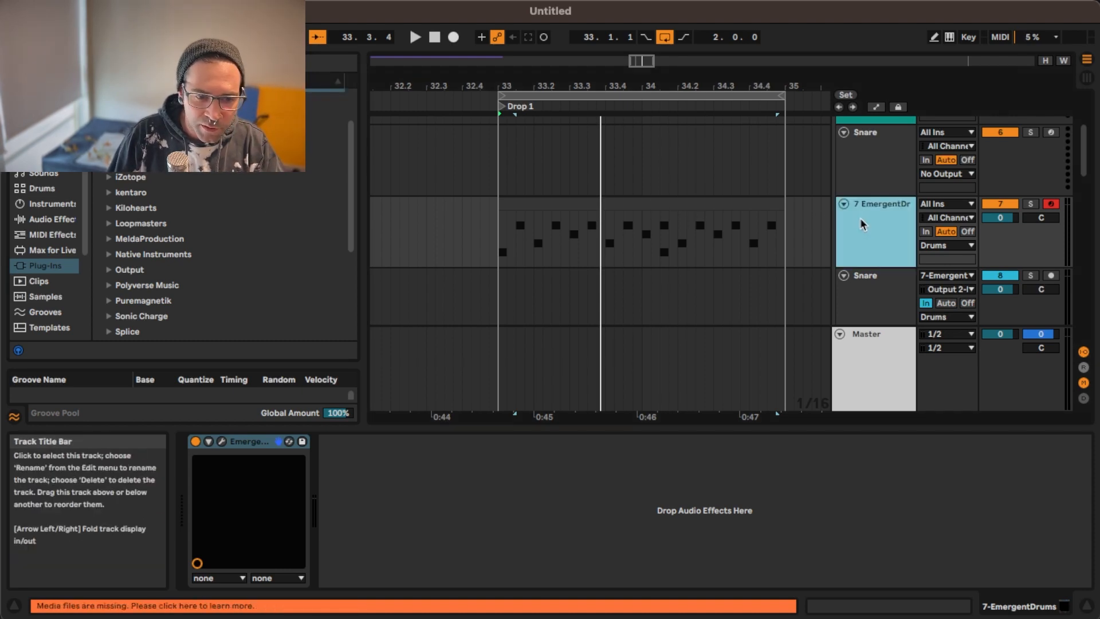
left_click(1031, 204)
key("space")
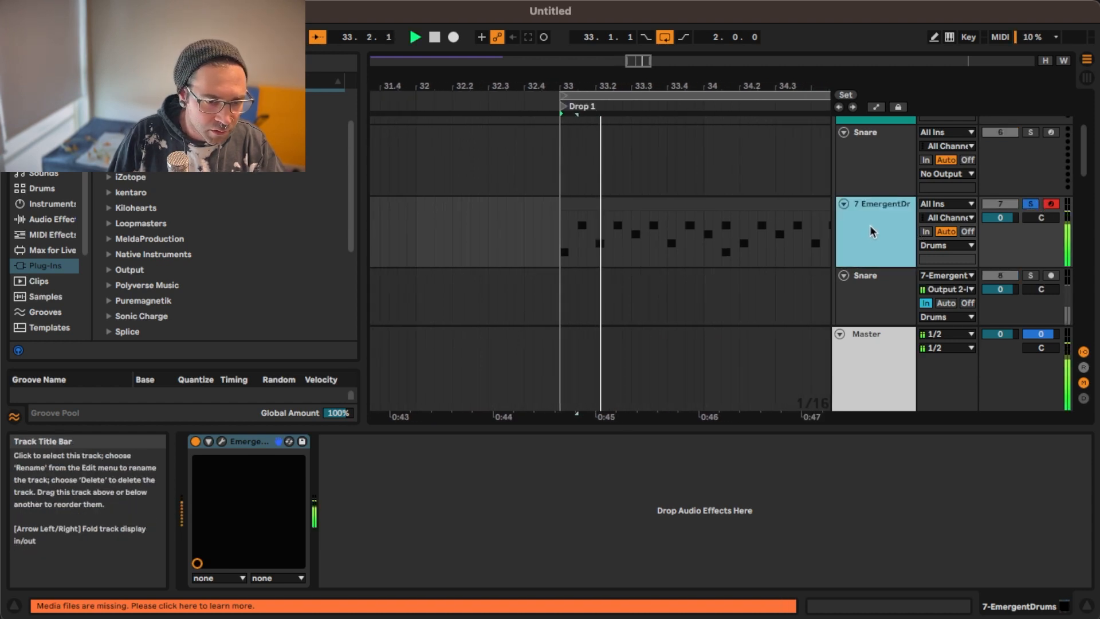
Load Yum Audio's Slap plug-in onto the 7-EmergentDrums track and move its window up to show more of its controls
scroll(191, 207, "down", 5)
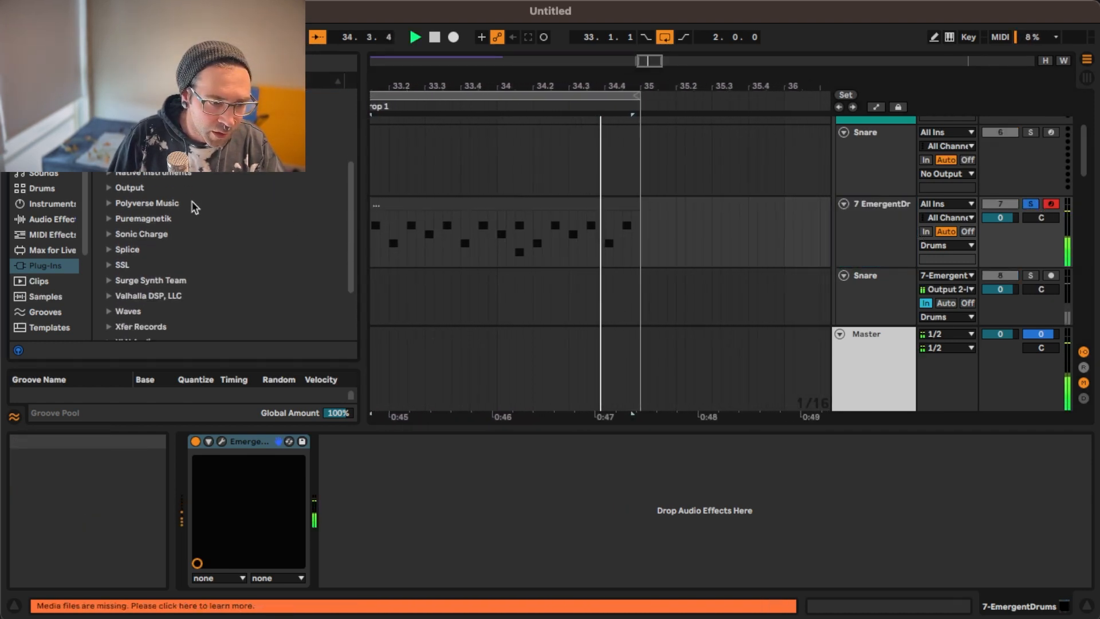
scroll(160, 263, "down", 3)
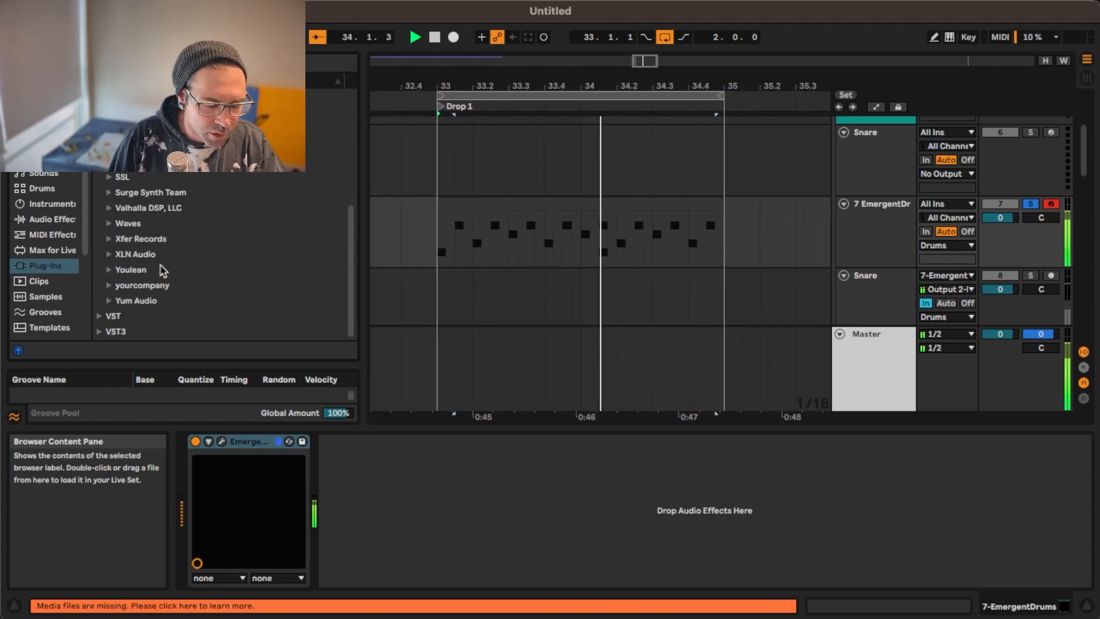
left_click(110, 302)
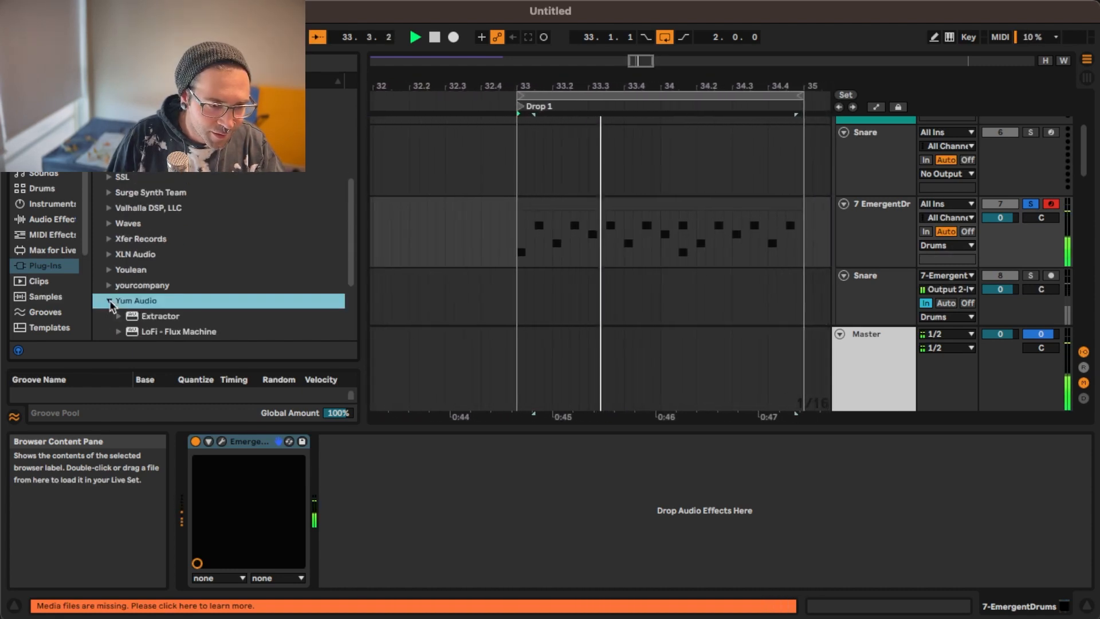
scroll(212, 270, "down", 5)
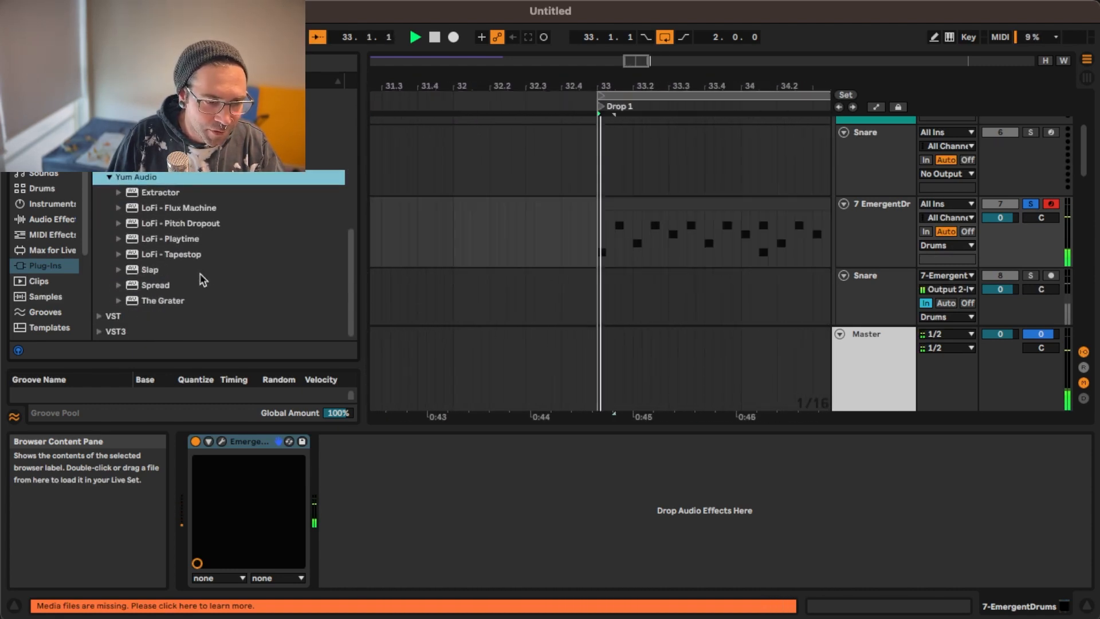
left_click(152, 269)
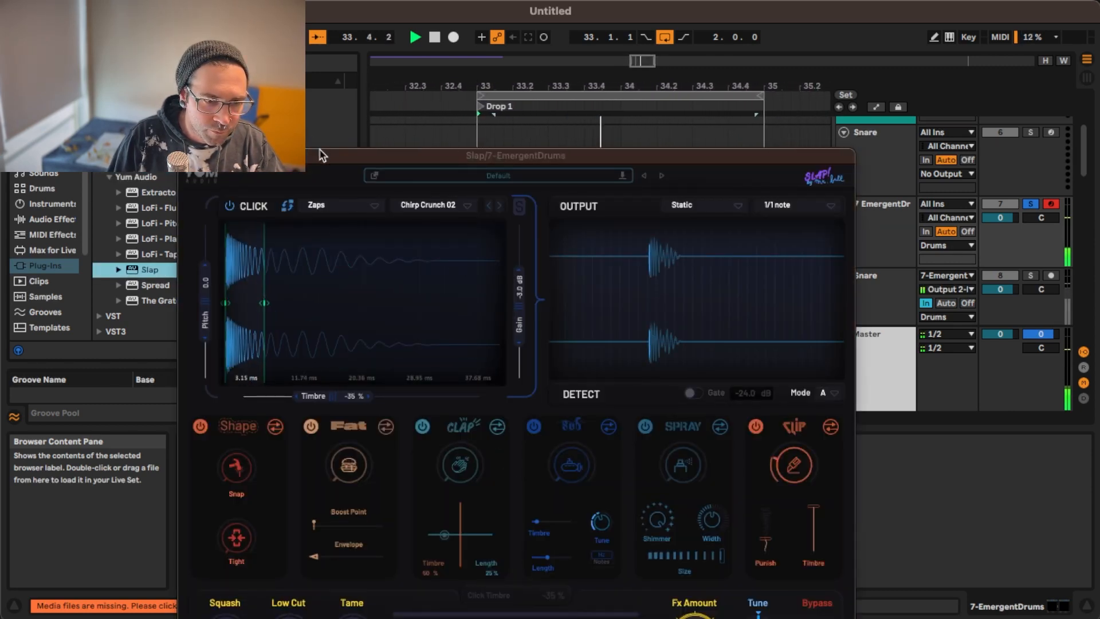
left_click_drag(320, 155, 287, 123)
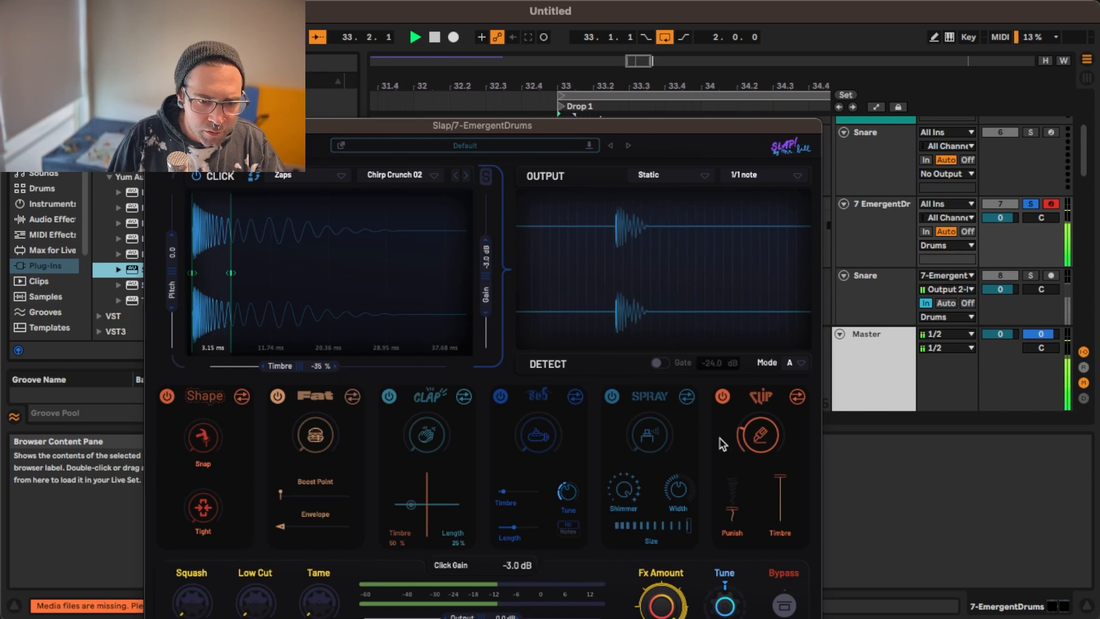
Adjust Slap's Clip and Snap amounts, set Fat to 10% and Tight to 9%, and switch off the click layer while comparing
mouse_move(755, 437)
left_mouse_down()
mouse_move(758, 421)
mouse_move(765, 454)
left_mouse_up()
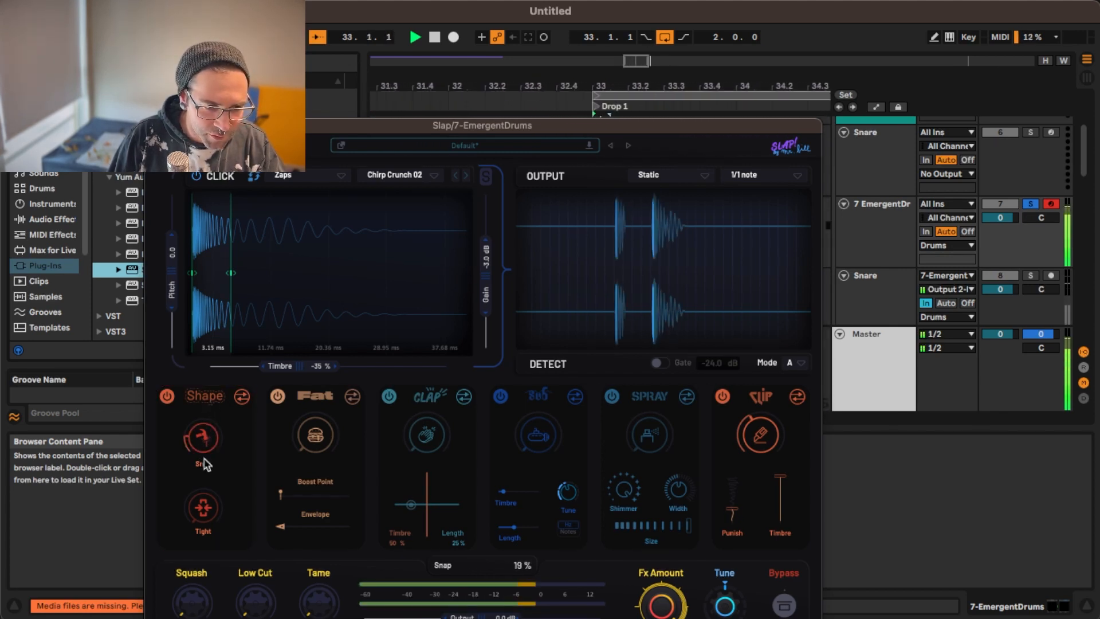
left_click(196, 176)
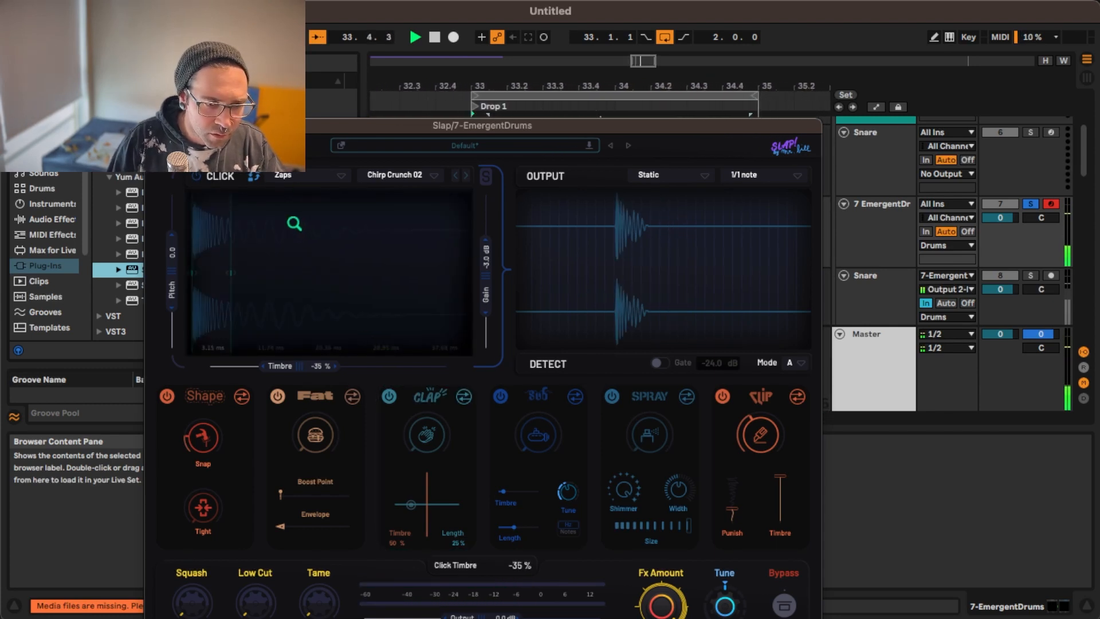
left_click_drag(315, 435, 316, 417)
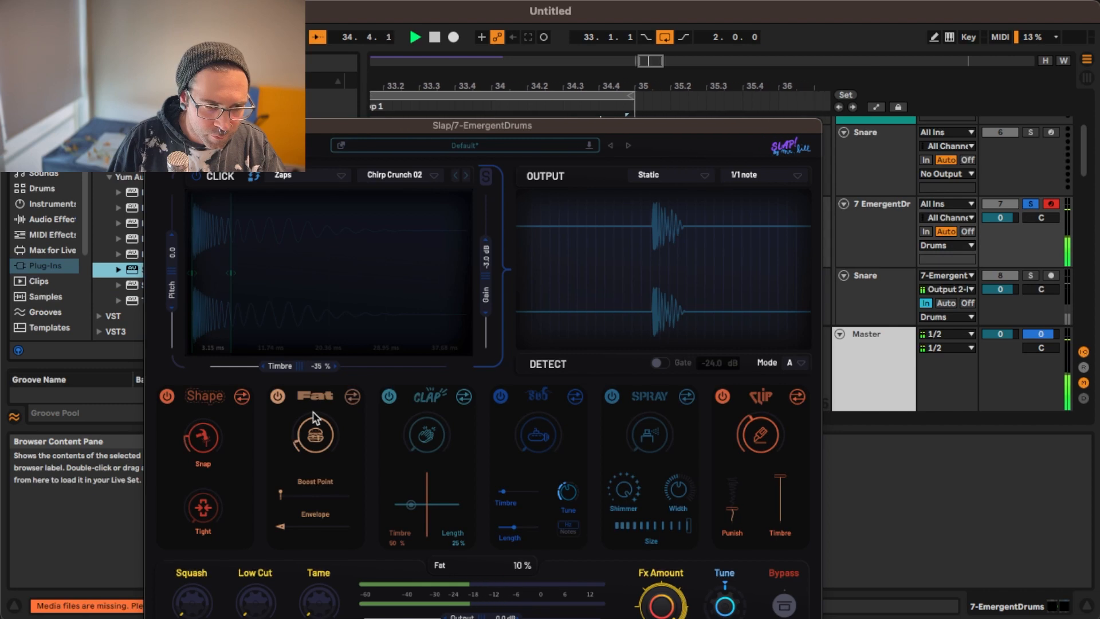
left_click_drag(213, 531, 212, 510)
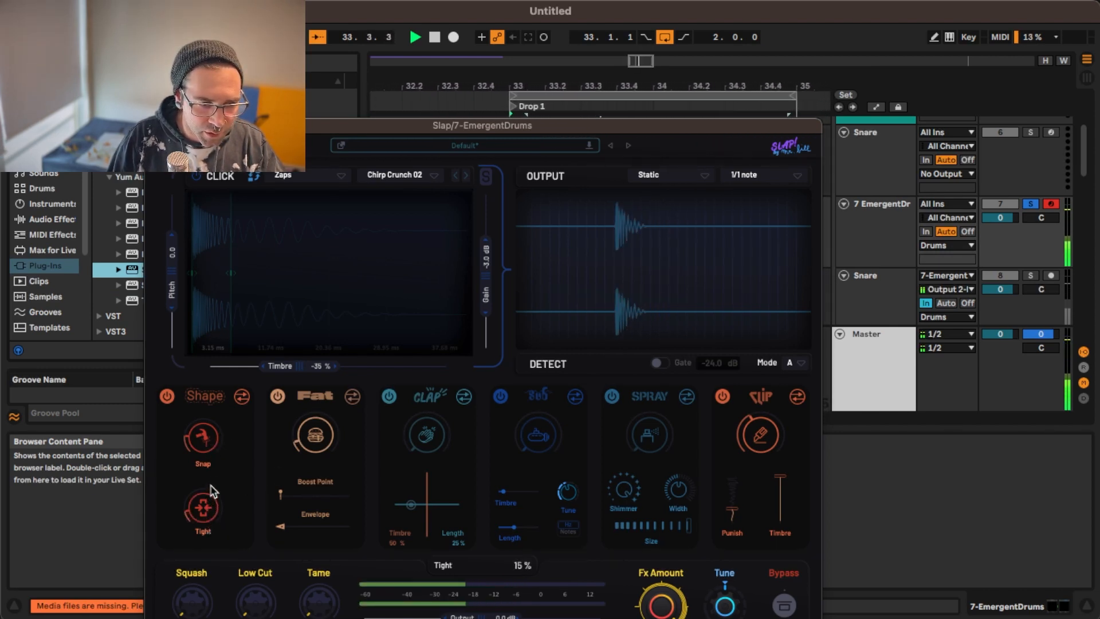
left_click_drag(212, 489, 208, 516)
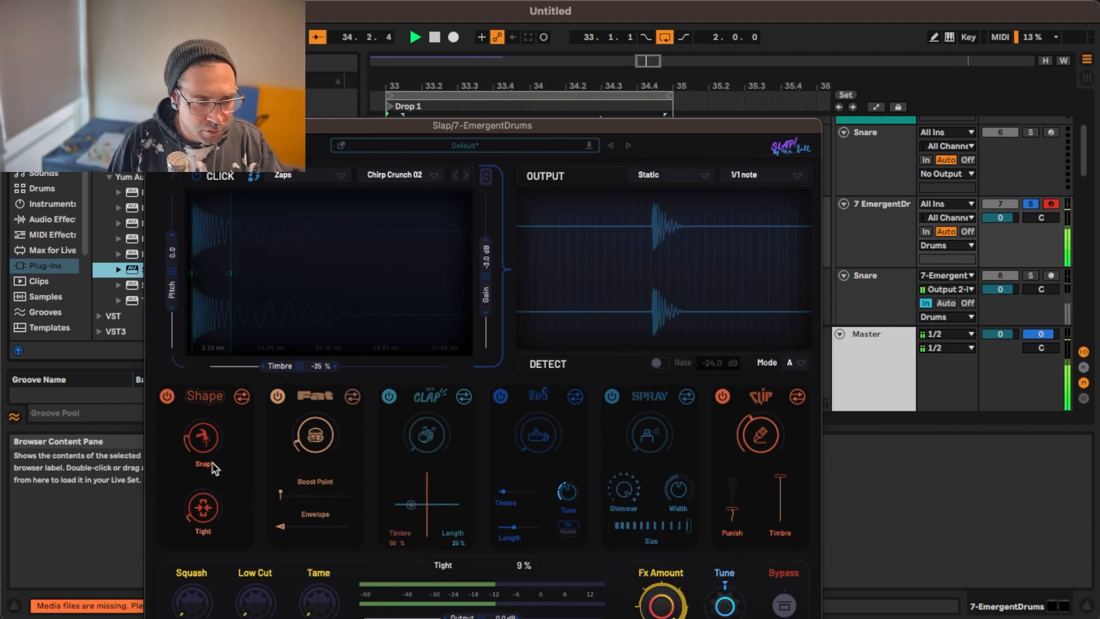
left_click_drag(209, 445, 206, 456)
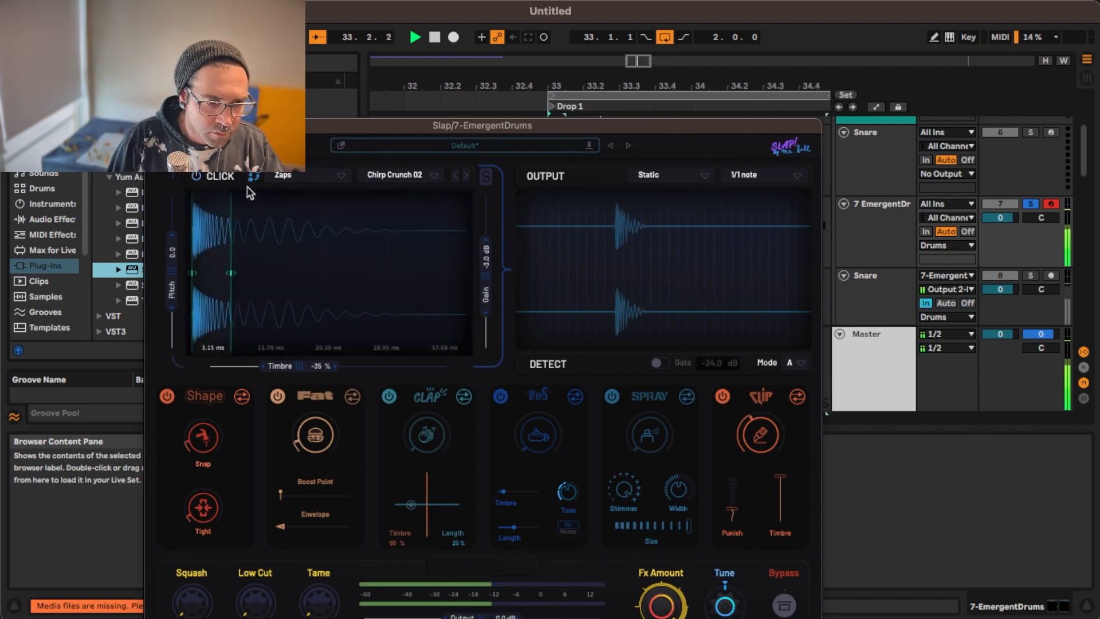
Try Instant Click 02 as the click sample, trimmed to a very short length, and stop playback
left_click(398, 175)
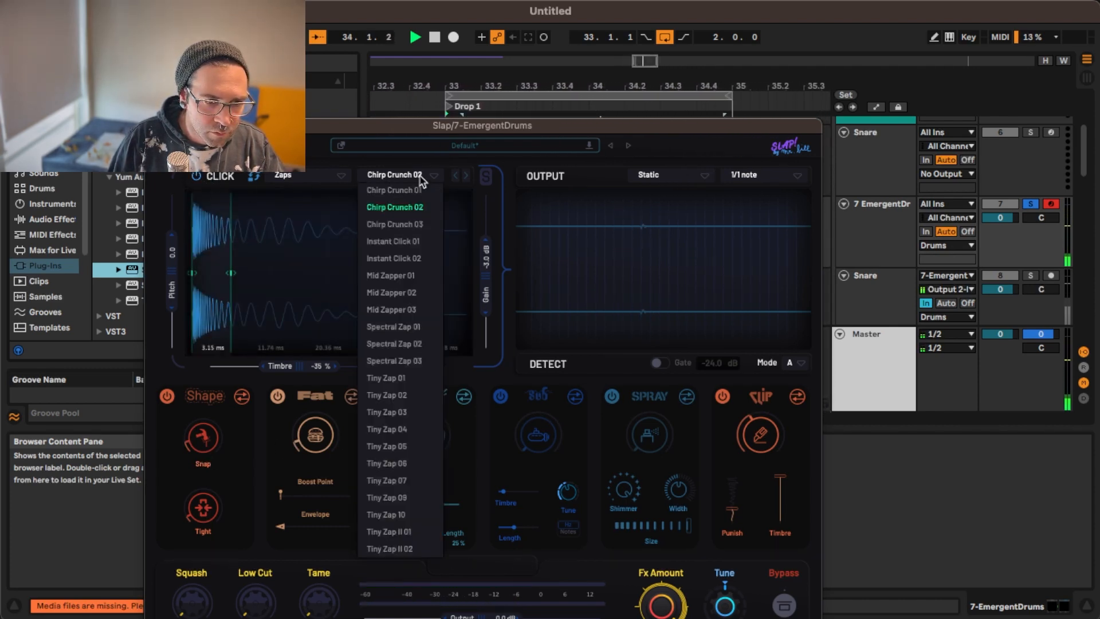
left_click(399, 259)
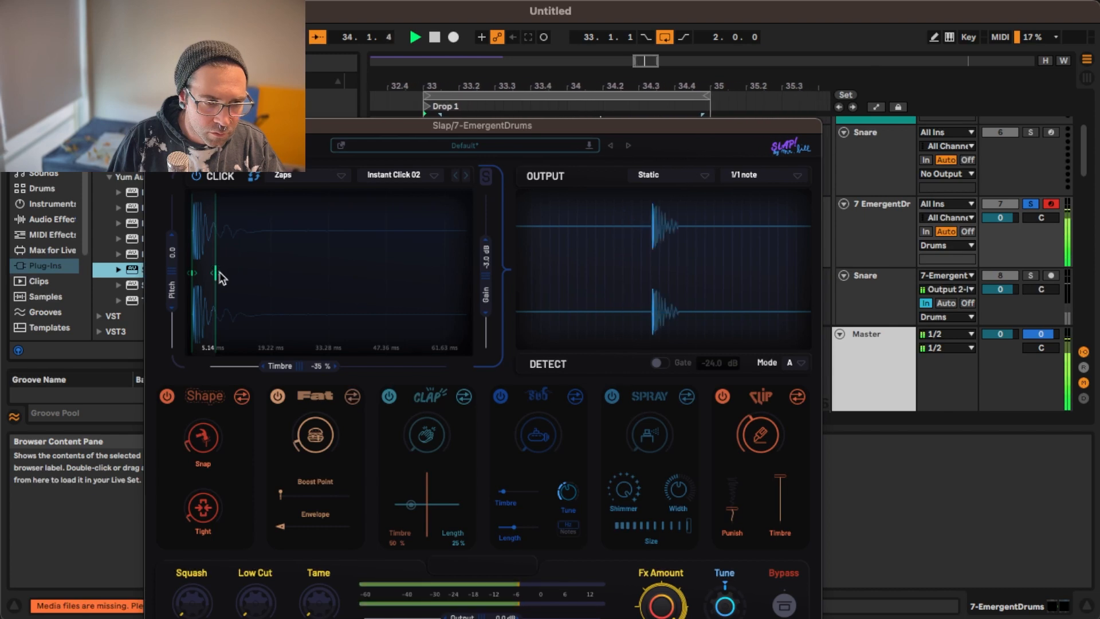
left_click_drag(220, 276, 202, 277)
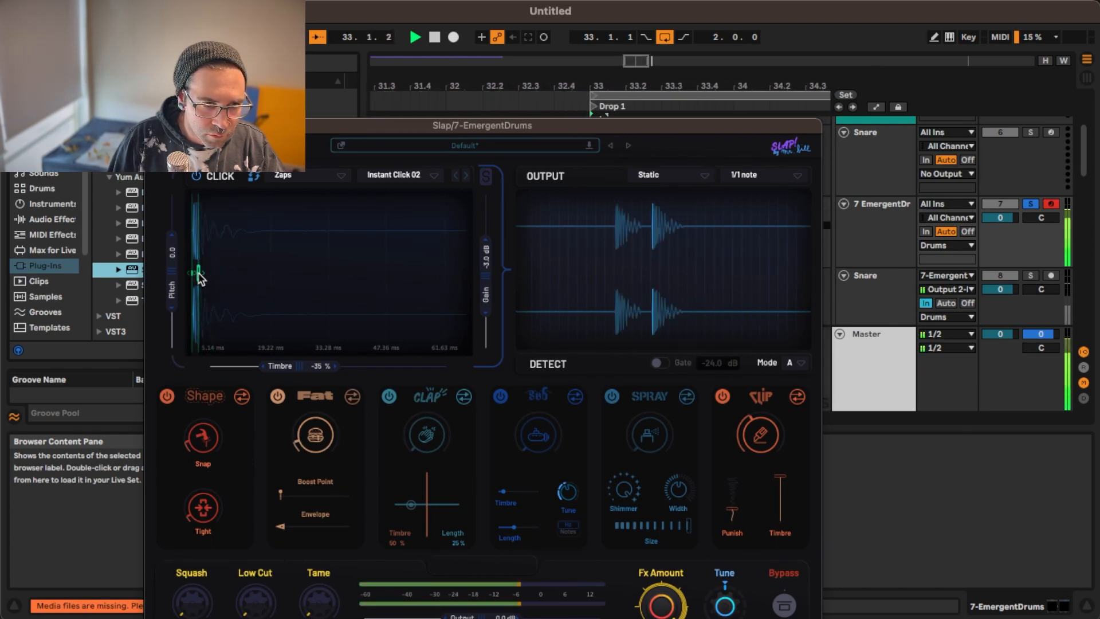
key("space")
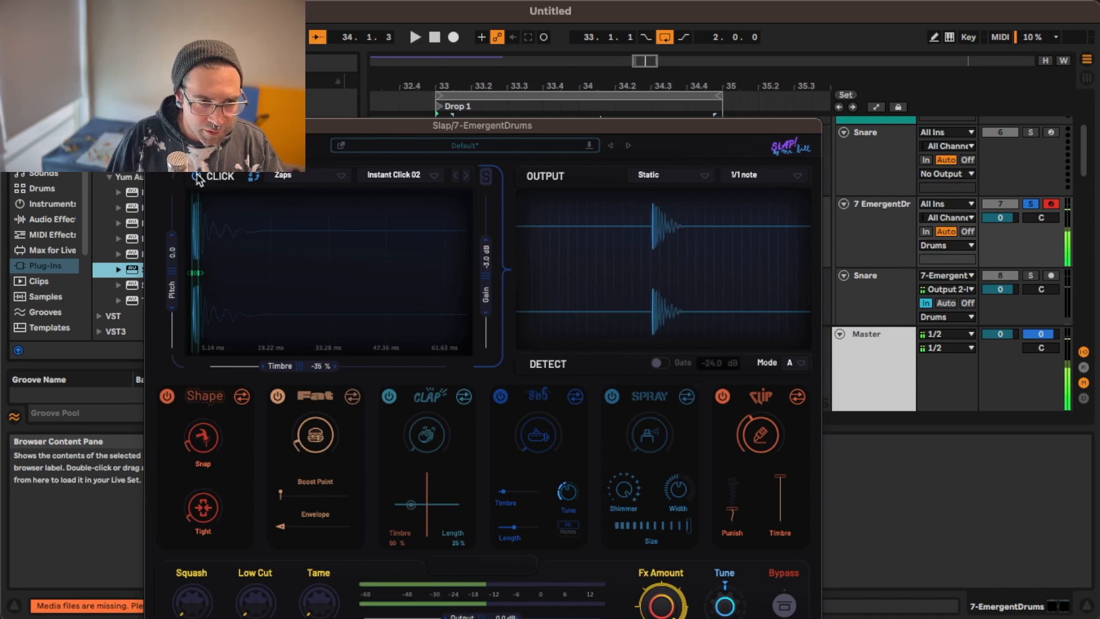
left_click(197, 178)
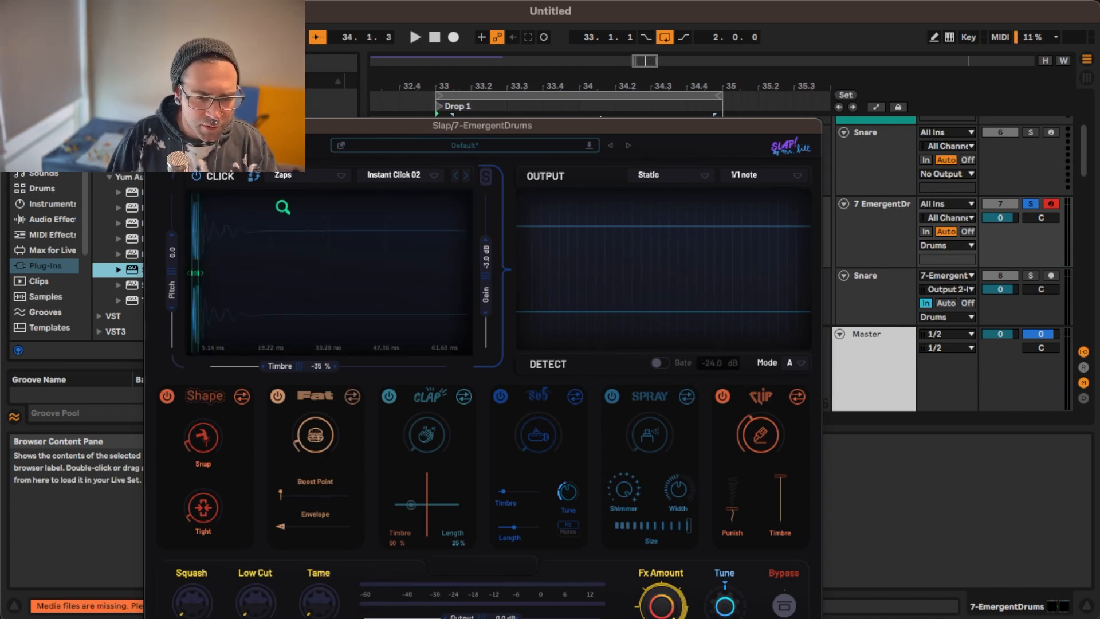
Try the Thuddy, Textures and Ticks & Tocks click categories, move the plug-in window up, and audition Clicker 01
left_click(315, 180)
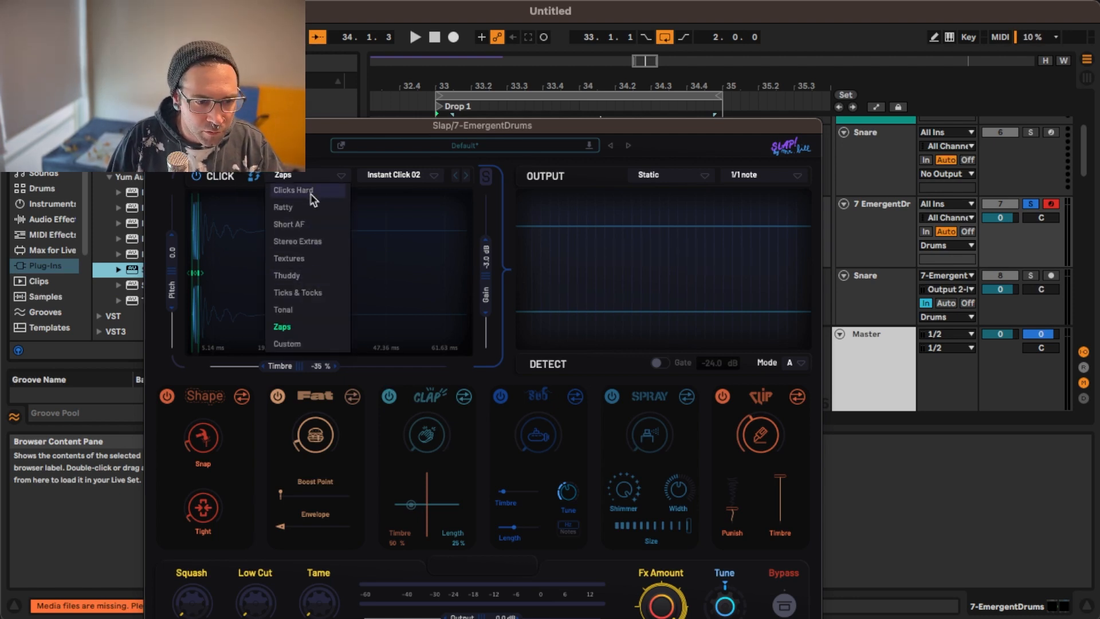
left_click(309, 277)
left_click(317, 181)
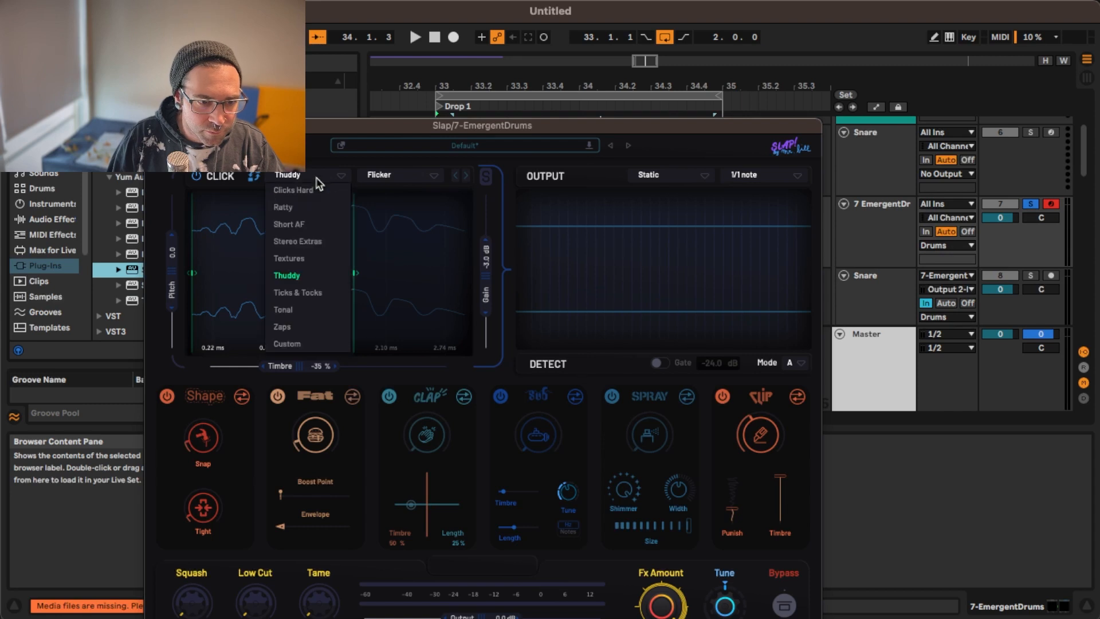
left_click(302, 259)
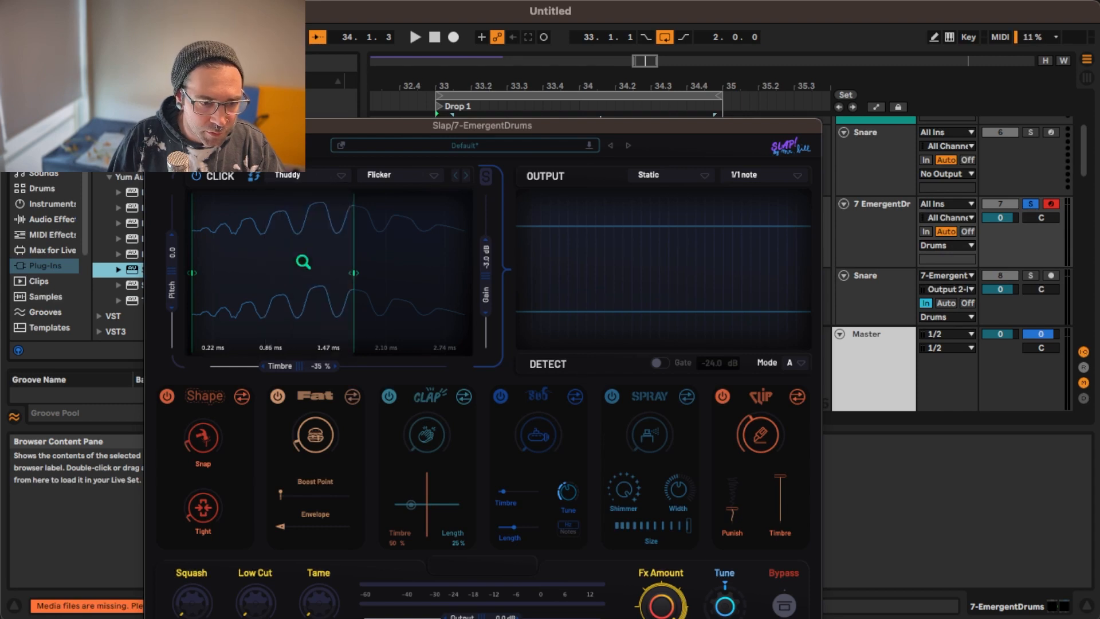
left_click(324, 171)
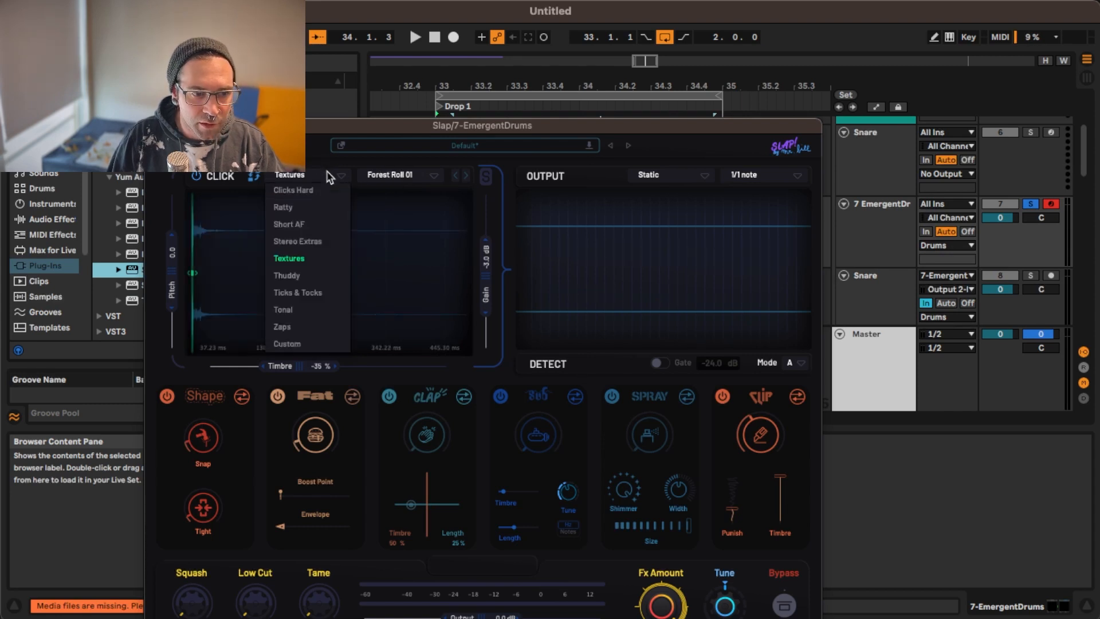
left_click(309, 294)
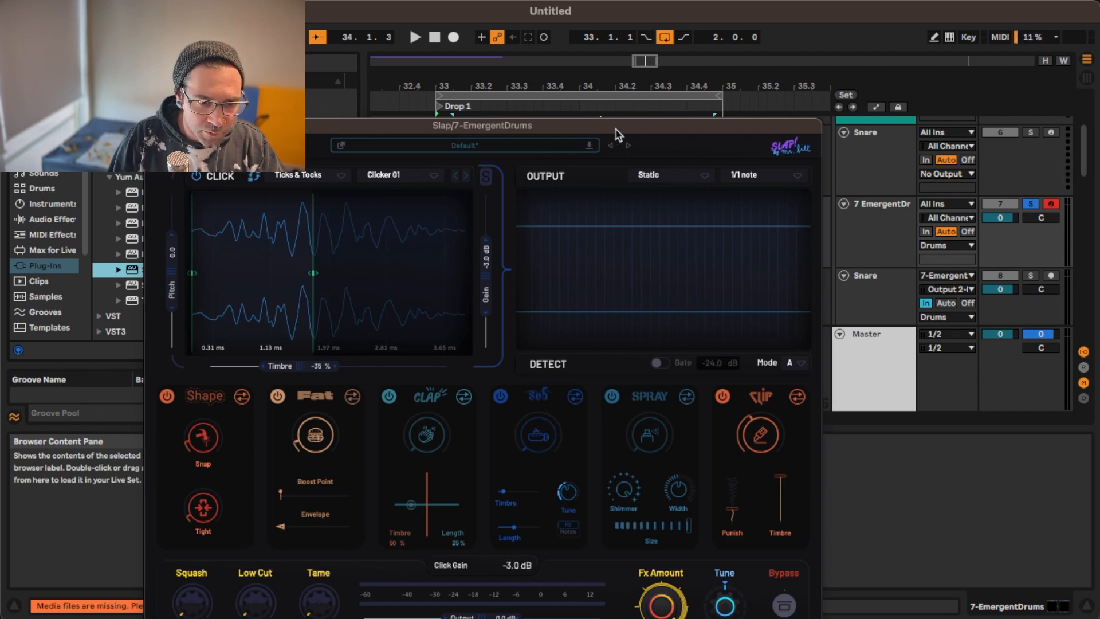
left_click_drag(626, 124, 635, 91)
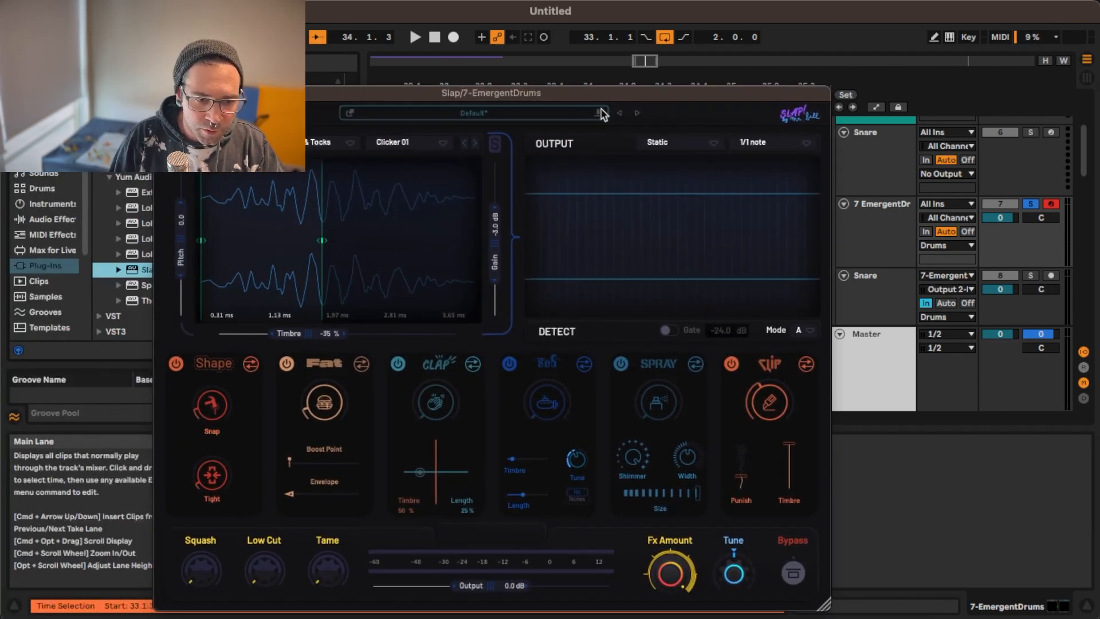
key("space")
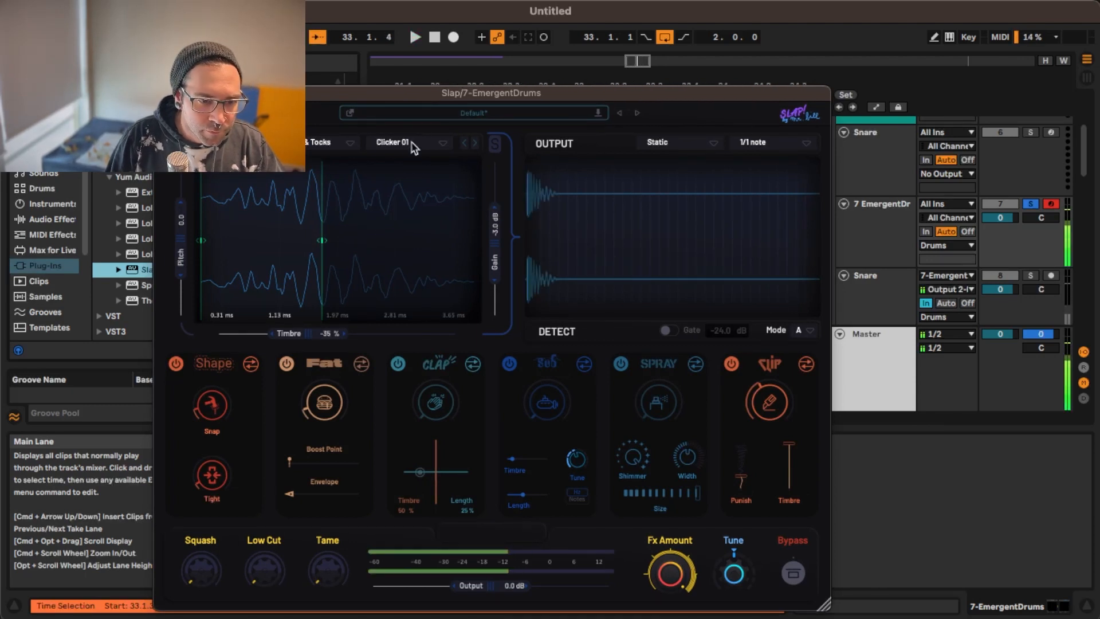
Choose Bright Click 03 from the Clicks Hard category, trim it to a very short click, and audition it
left_click(345, 144)
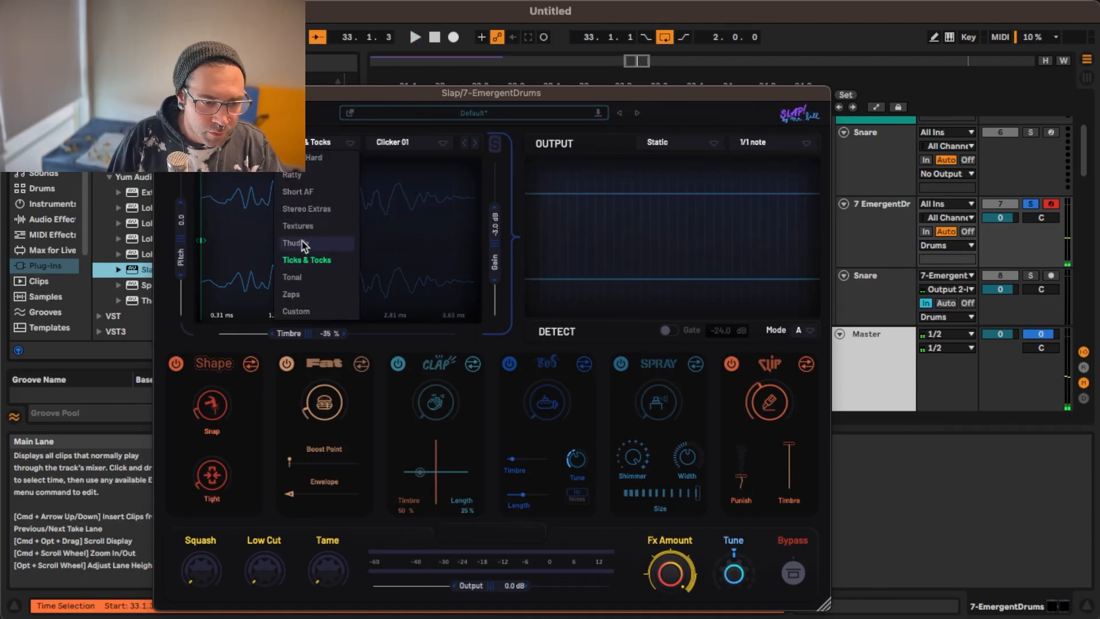
left_click(309, 160)
left_click(426, 145)
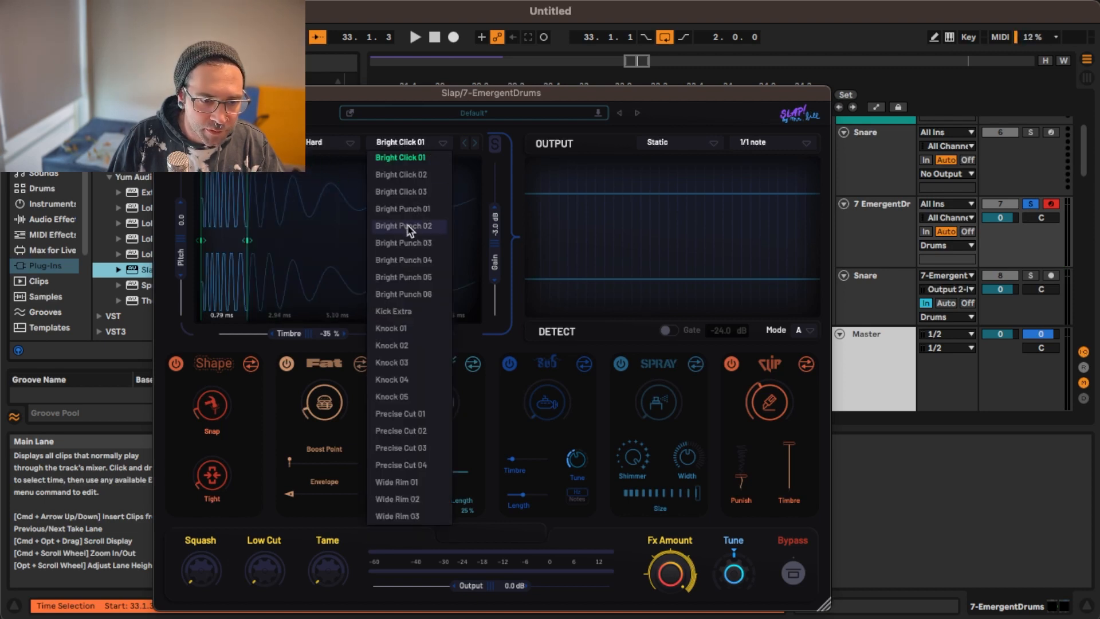
left_click(414, 192)
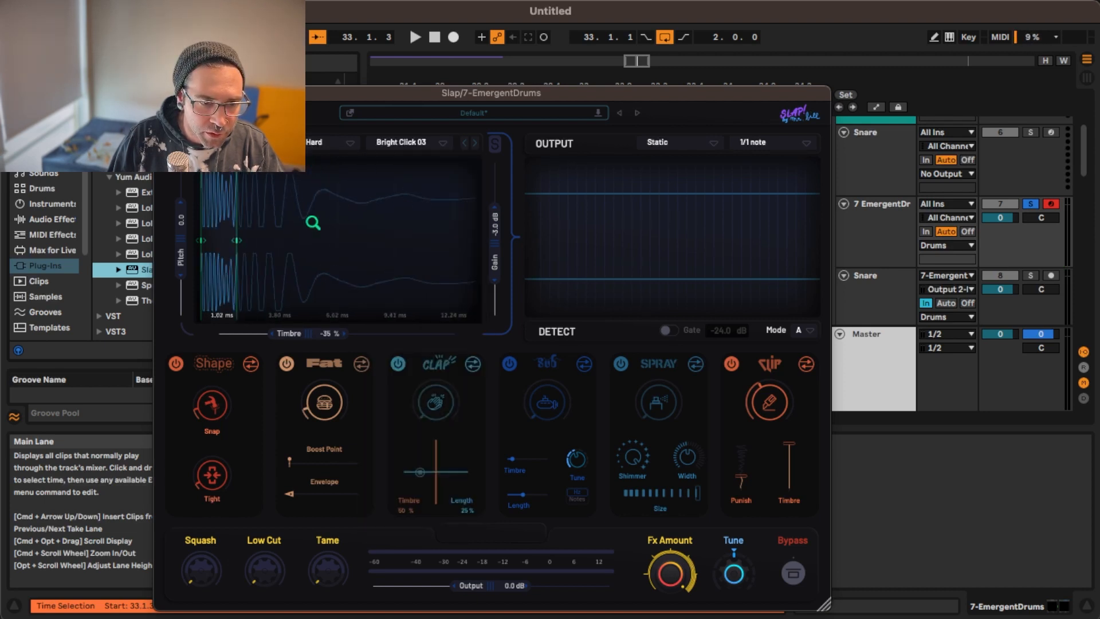
left_click_drag(237, 241, 207, 240)
key("space")
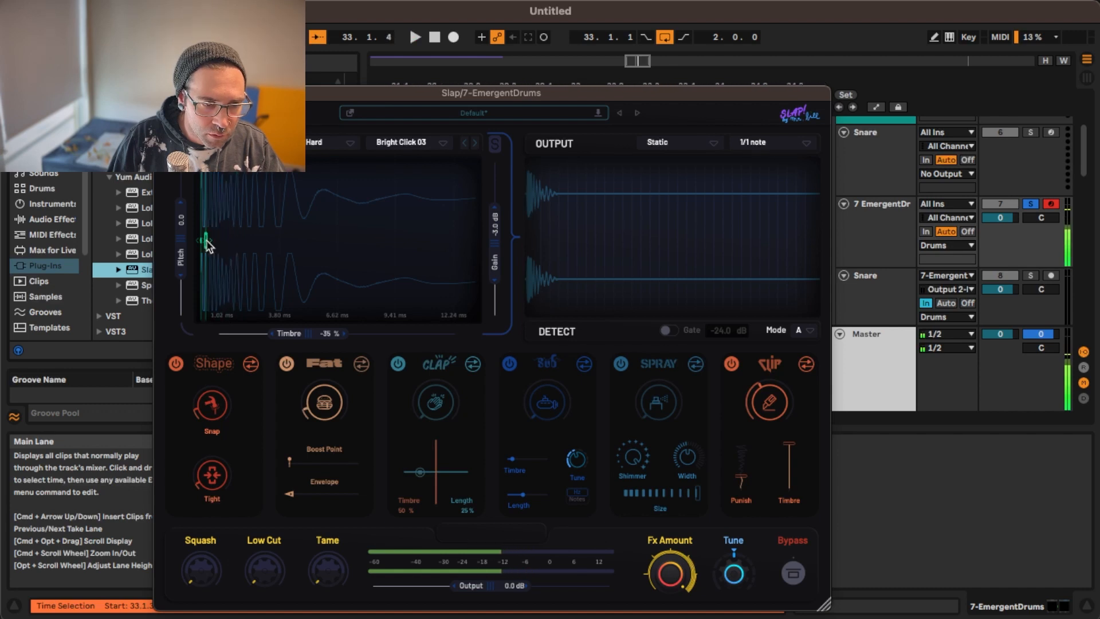
Audition the Clicks Hard samples from Bright Punch 03 through Knock 02 over the kick
left_click(420, 144)
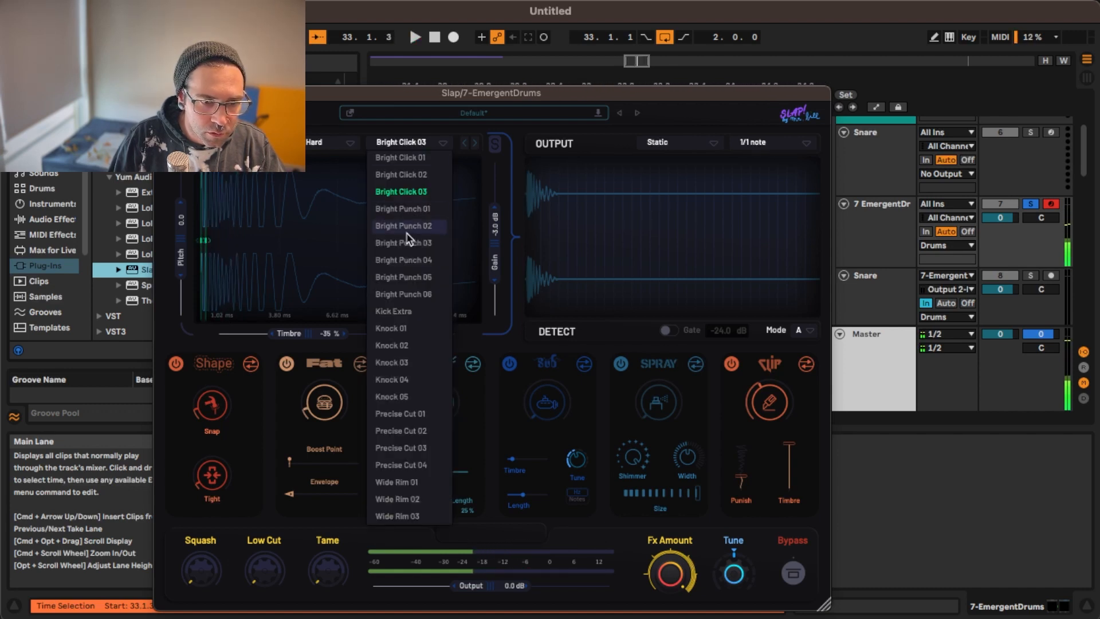
left_click(408, 240)
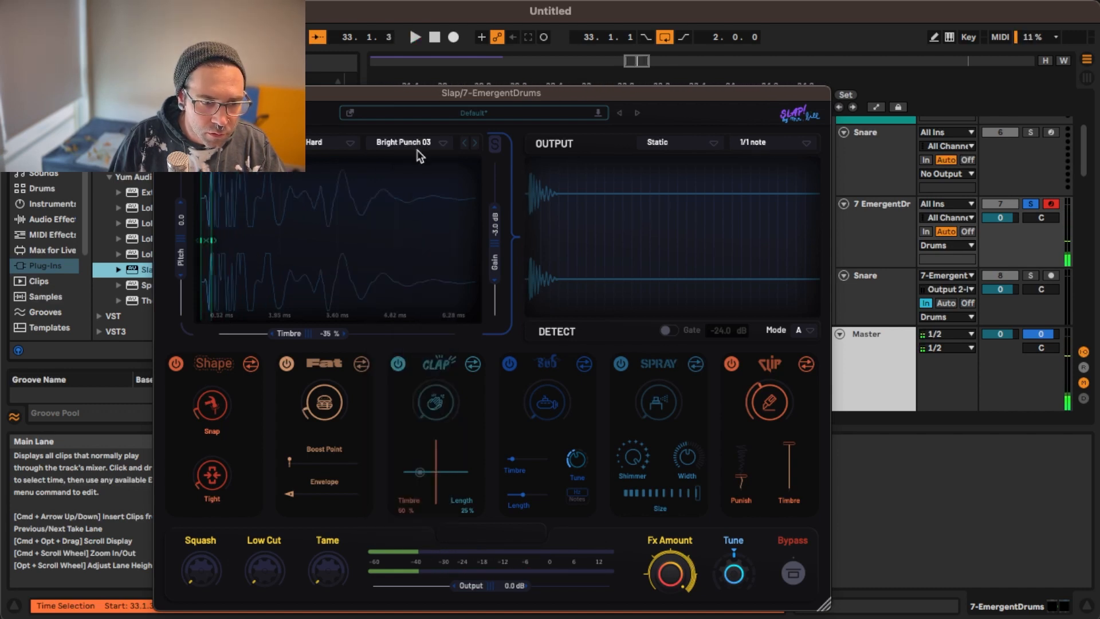
left_click(474, 144)
left_click(474, 143)
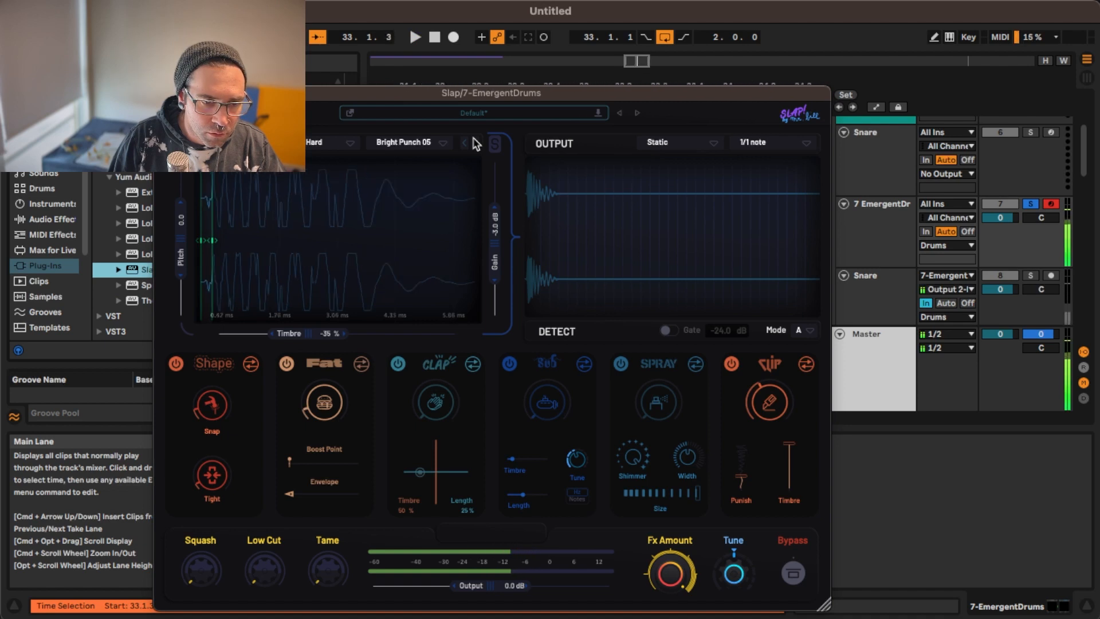
left_click(475, 143)
left_click(475, 143)
left_click(477, 144)
key("space")
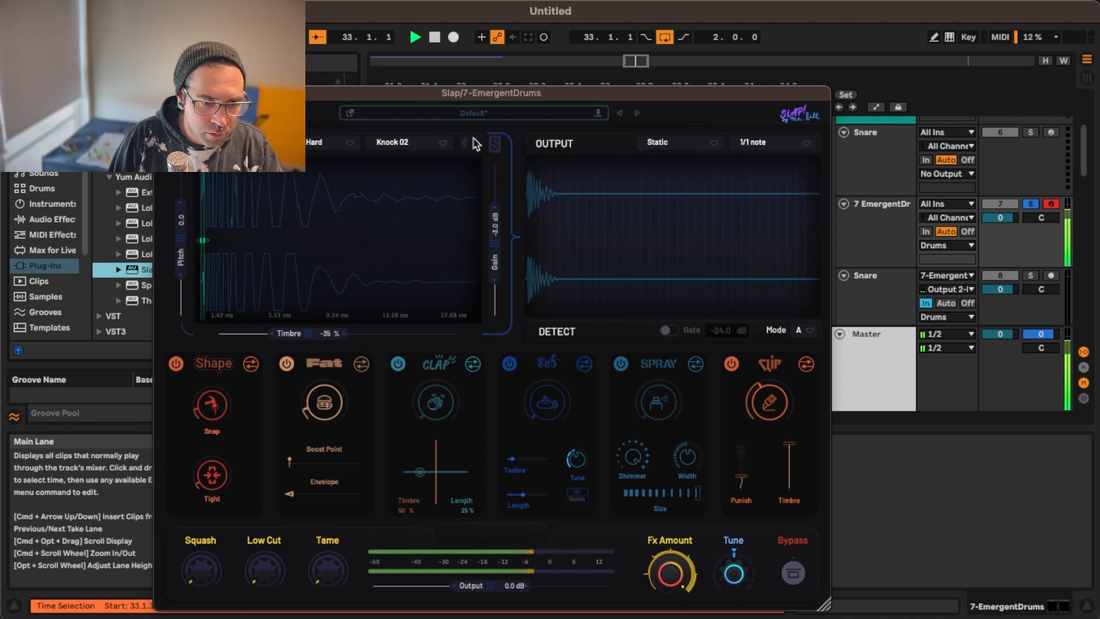
Advance the click sample to Knock 05 while auditioning, and lengthen its played portion slightly
key("space")
left_click(477, 145)
key("space")
left_click(474, 143)
left_click(475, 143)
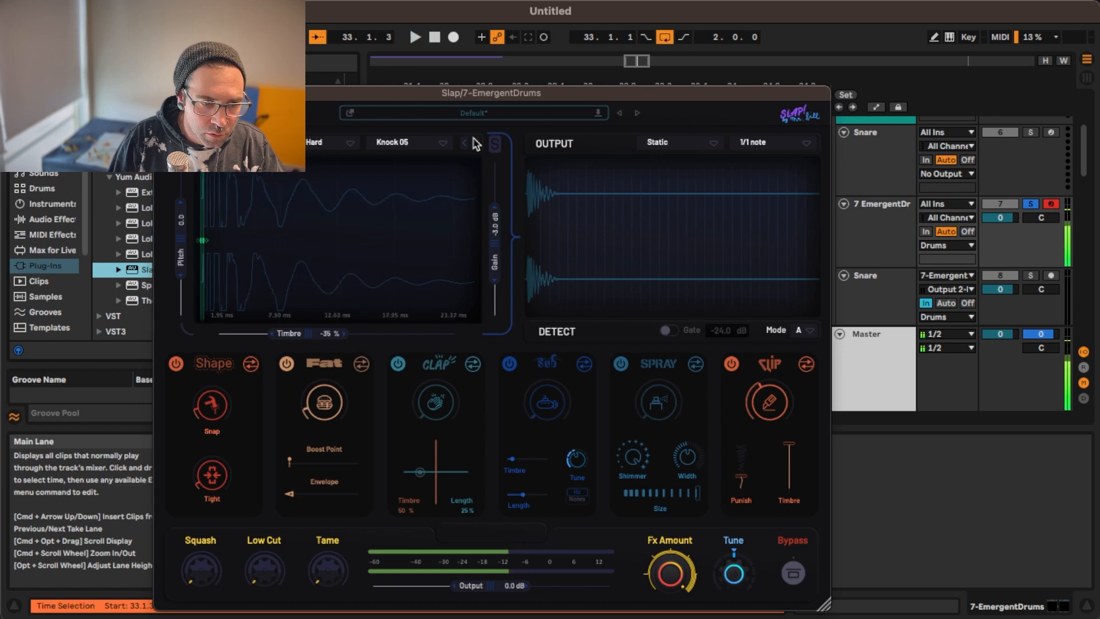
mouse_move(203, 241)
left_mouse_down()
mouse_move(239, 241)
mouse_move(193, 242)
mouse_move(215, 245)
left_mouse_up()
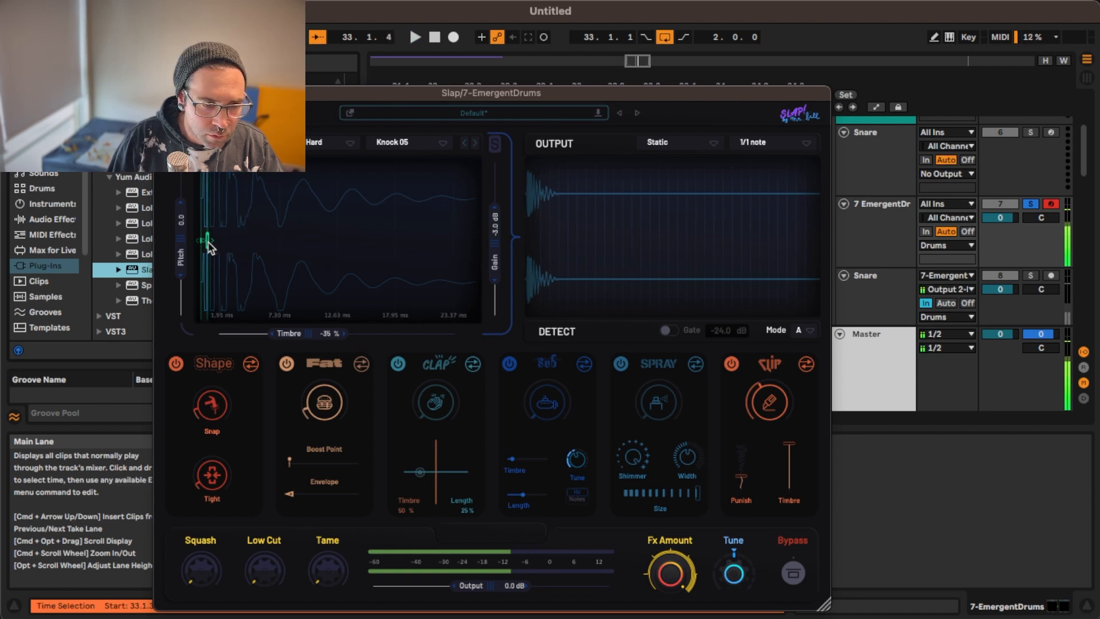
Select Precise Cut 01 as the click sample, shorten its played portion, and audition it with the kick
left_click(428, 146)
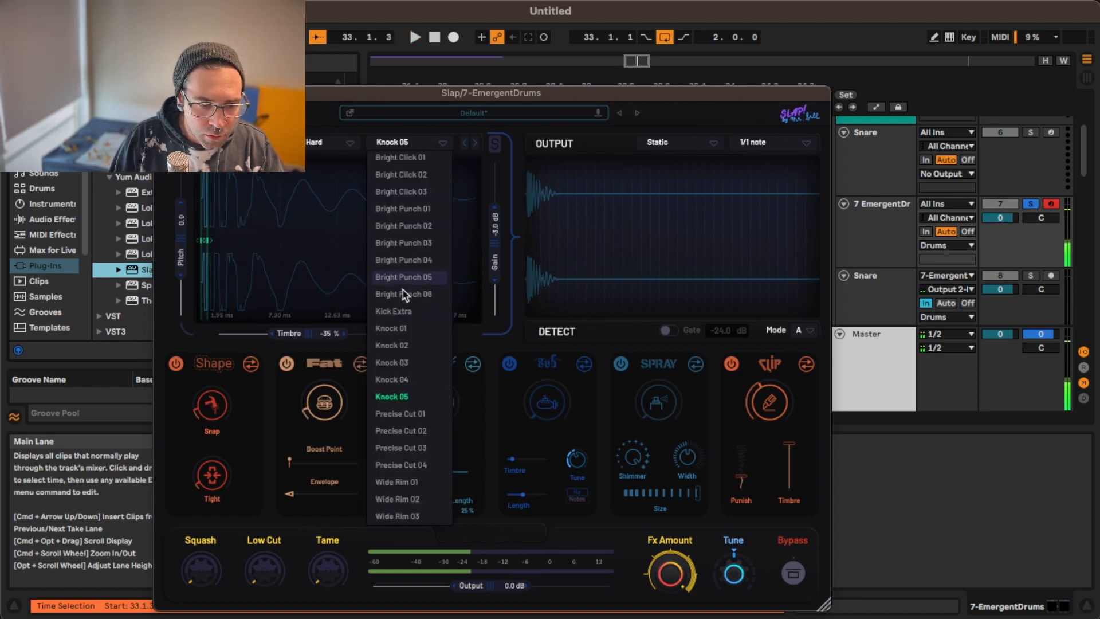
left_click(413, 413)
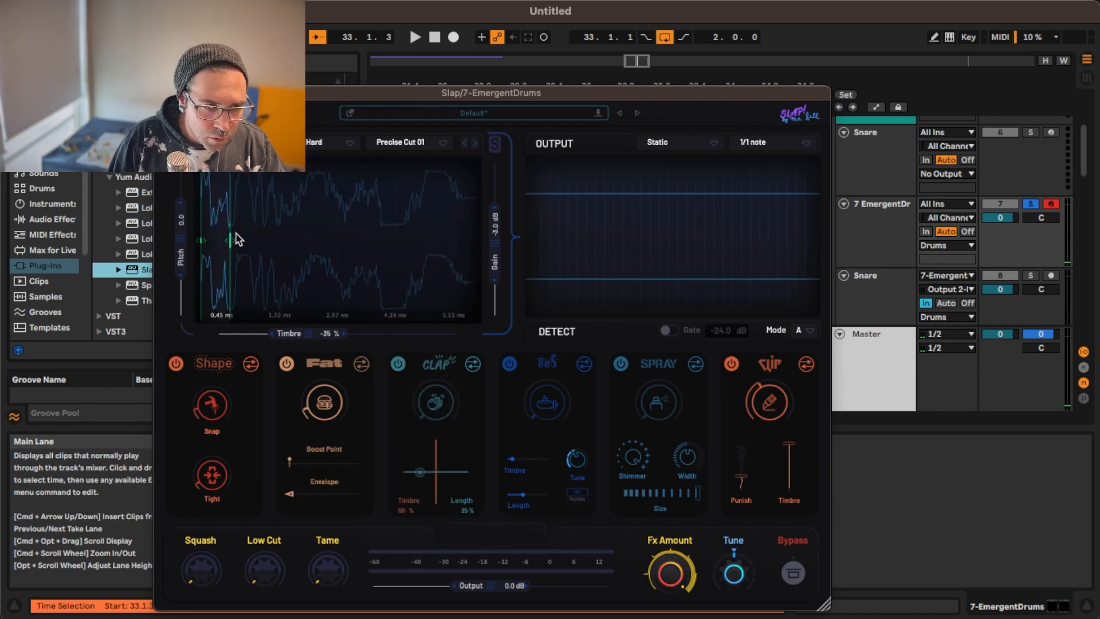
key("space")
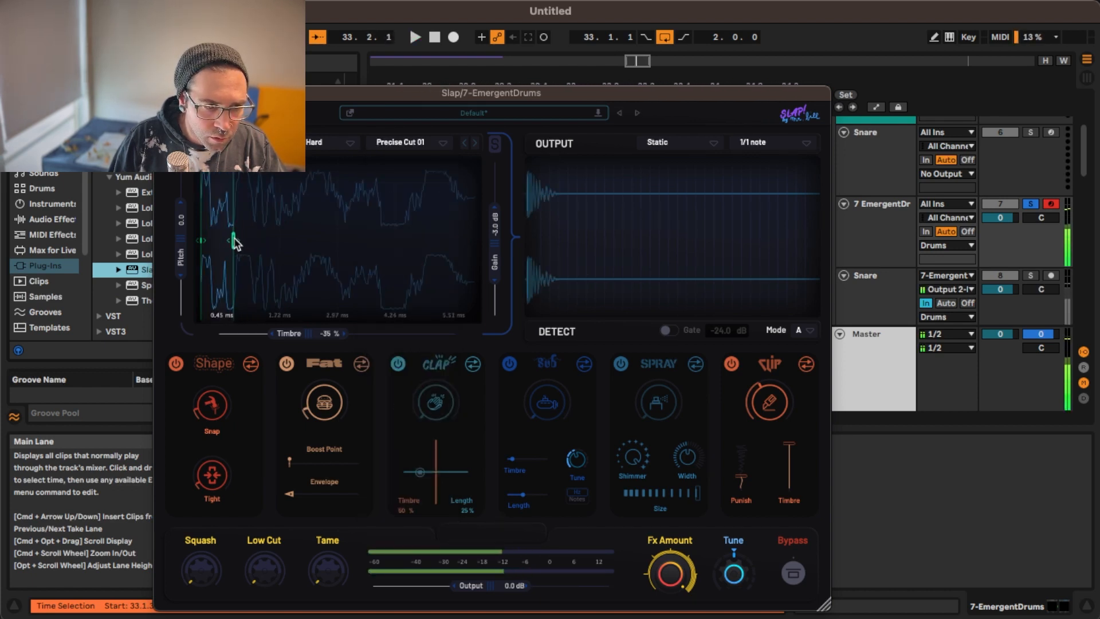
left_click_drag(235, 242, 225, 242)
key("space")
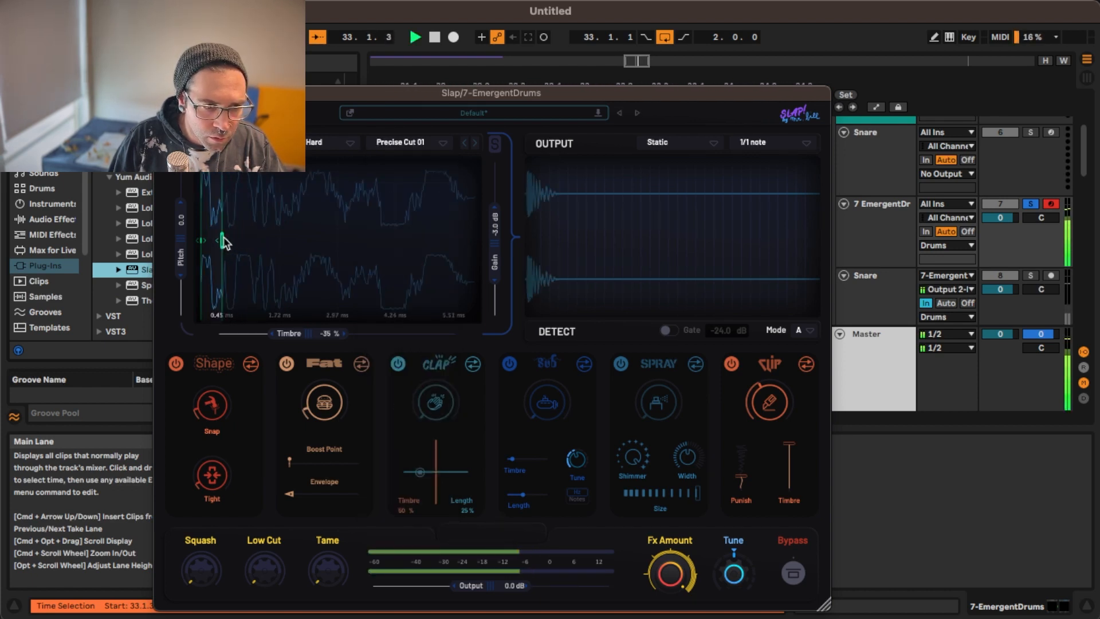
Switch the click category to Zaps, select Mid Zapper 01, and audition it with the kick
left_click(324, 145)
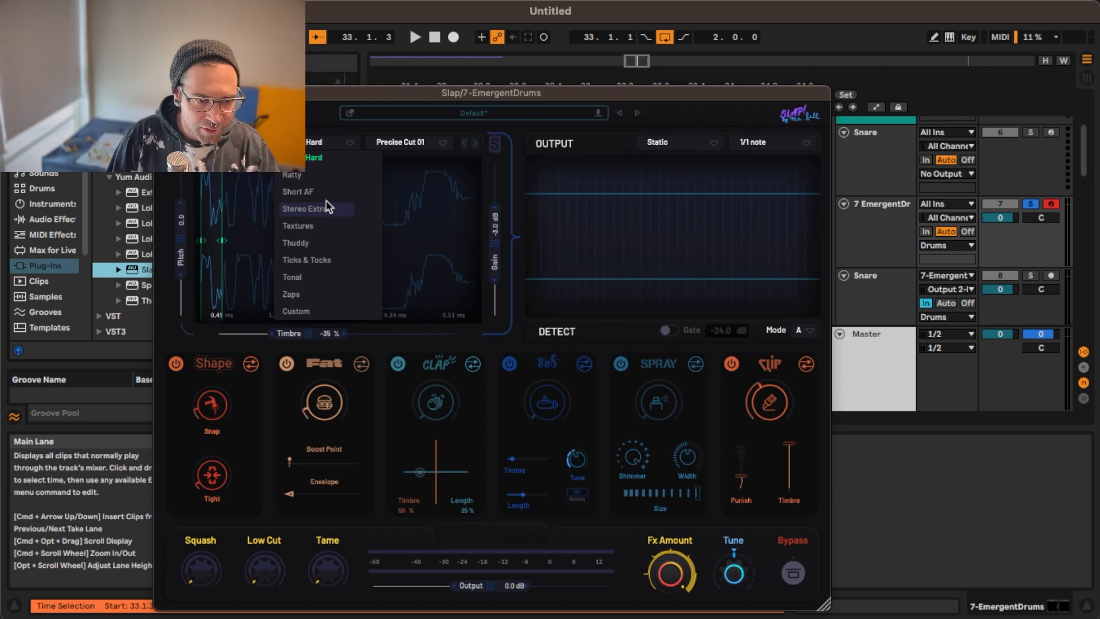
left_click(307, 293)
left_click(420, 143)
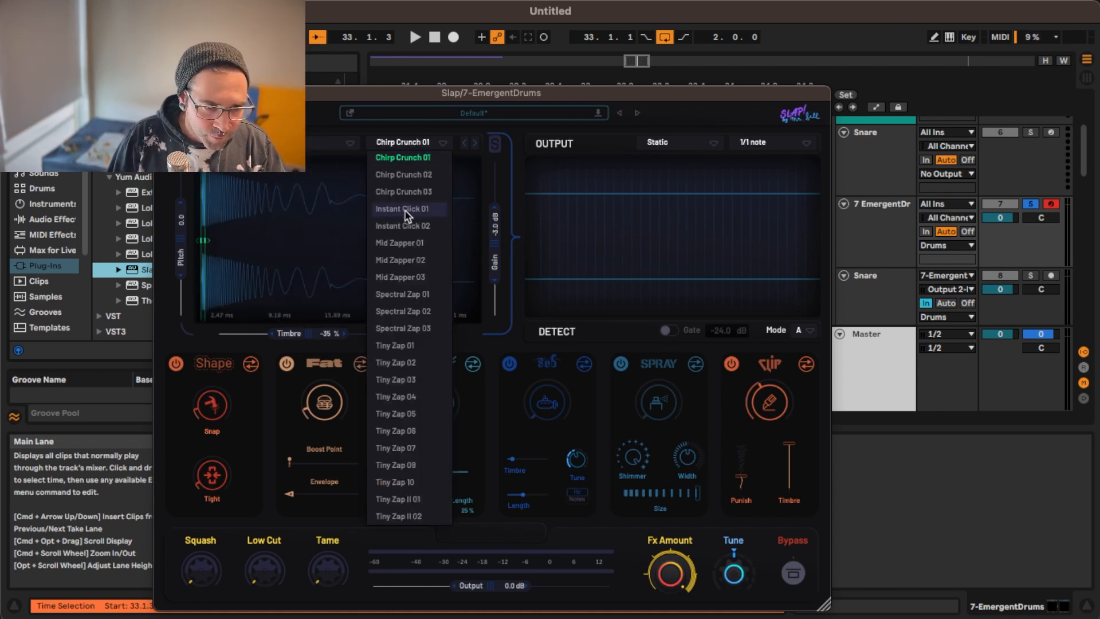
left_click(408, 243)
key("space")
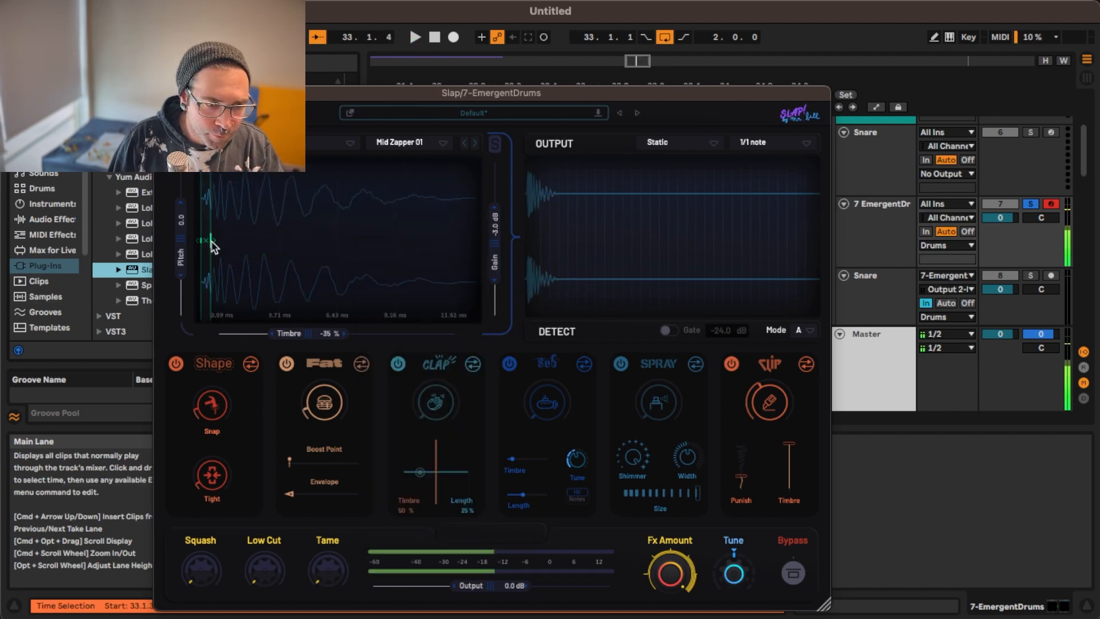
Lengthen the Mid Zapper 01 played portion slightly, and switch the click to Light Thud 01 from the Thuddy category
left_click_drag(212, 245, 222, 247)
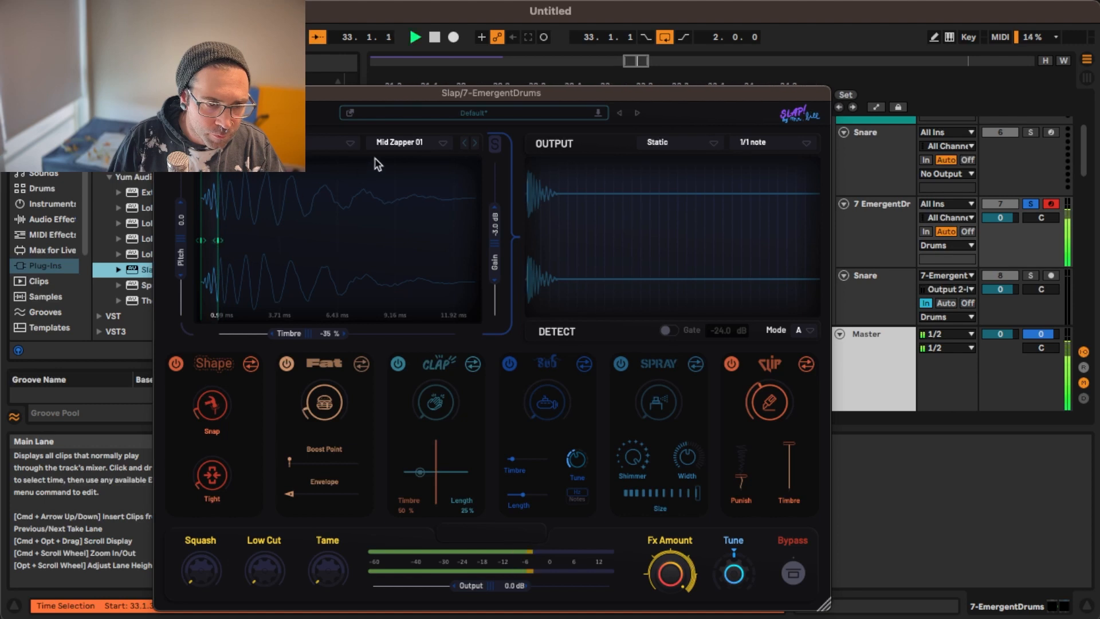
left_click(352, 143)
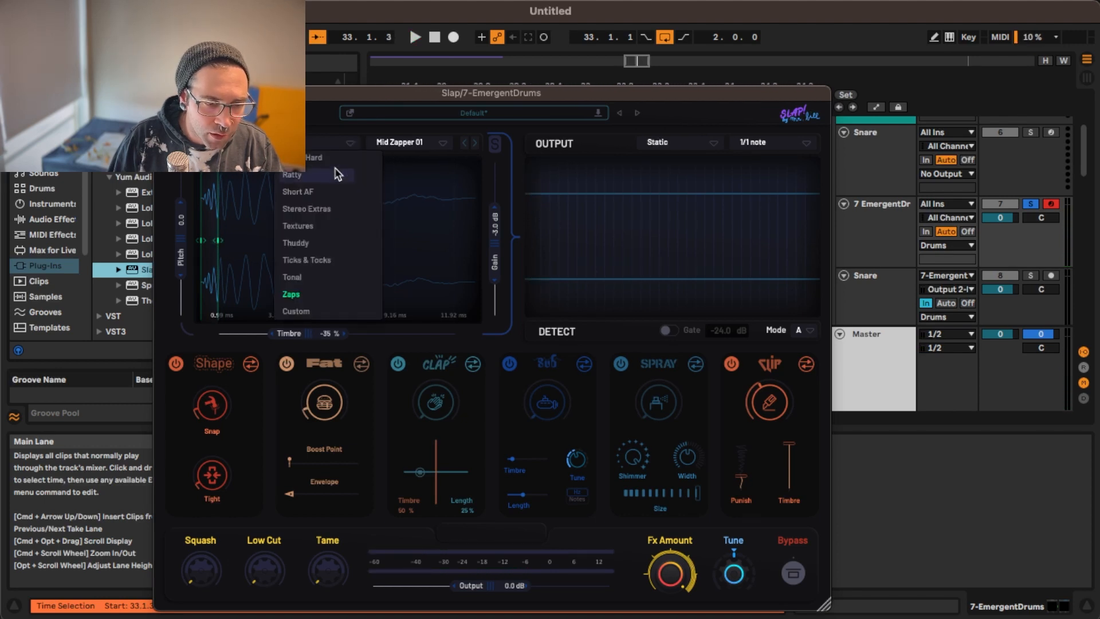
left_click(320, 245)
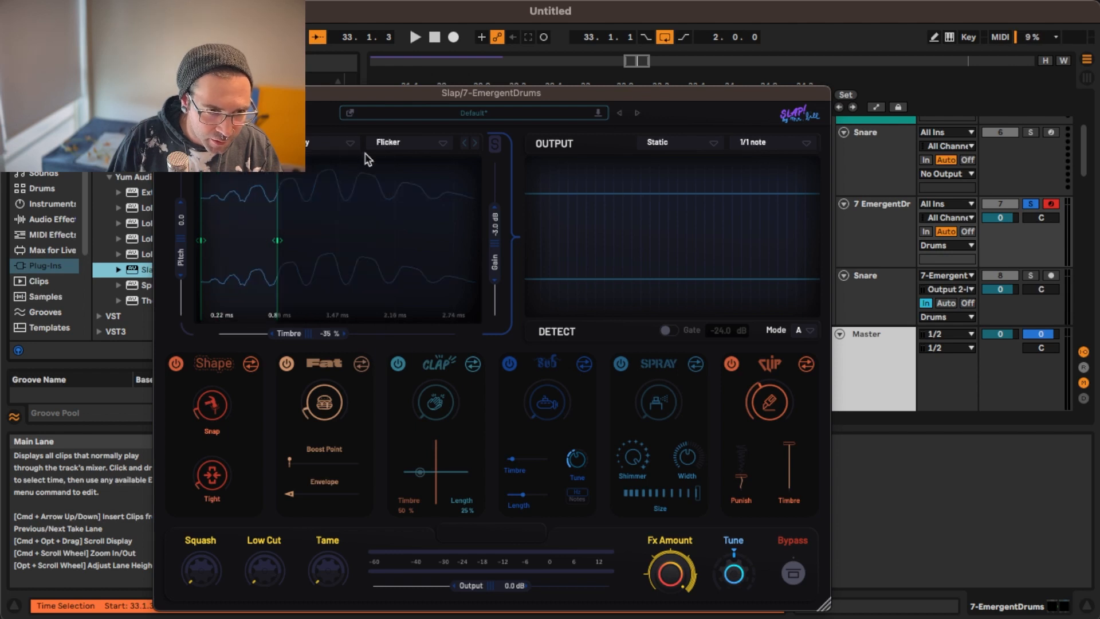
left_click(441, 148)
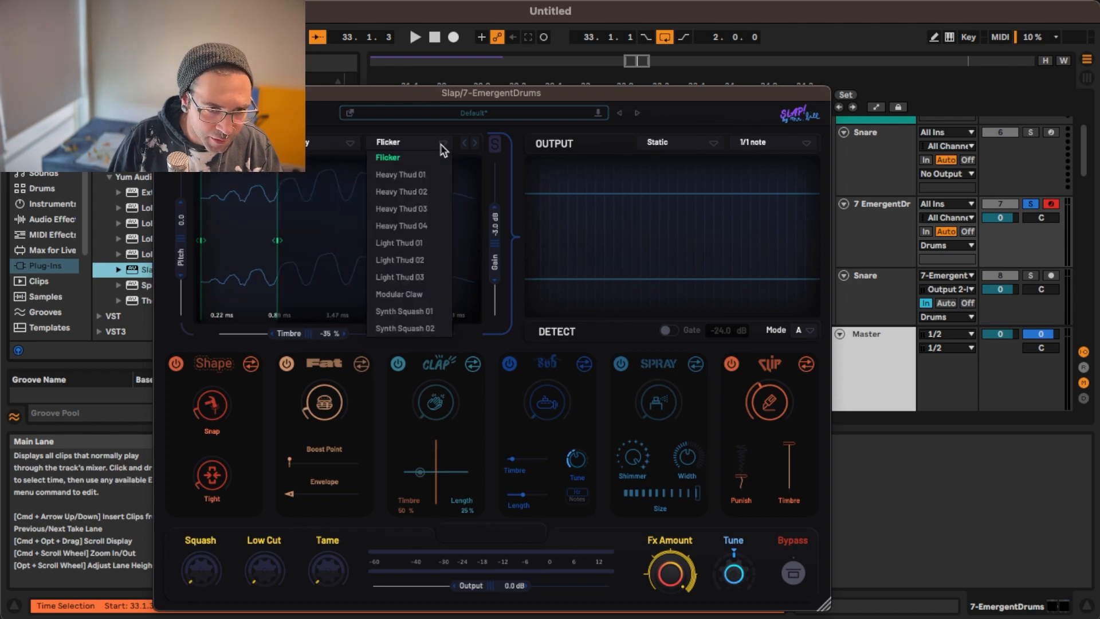
left_click(409, 239)
Adjust the end of the Light Thud 01 played portion, trying shorter and slightly longer settings while auditioning the kick
left_click_drag(224, 245, 211, 247)
key("space")
key("space")
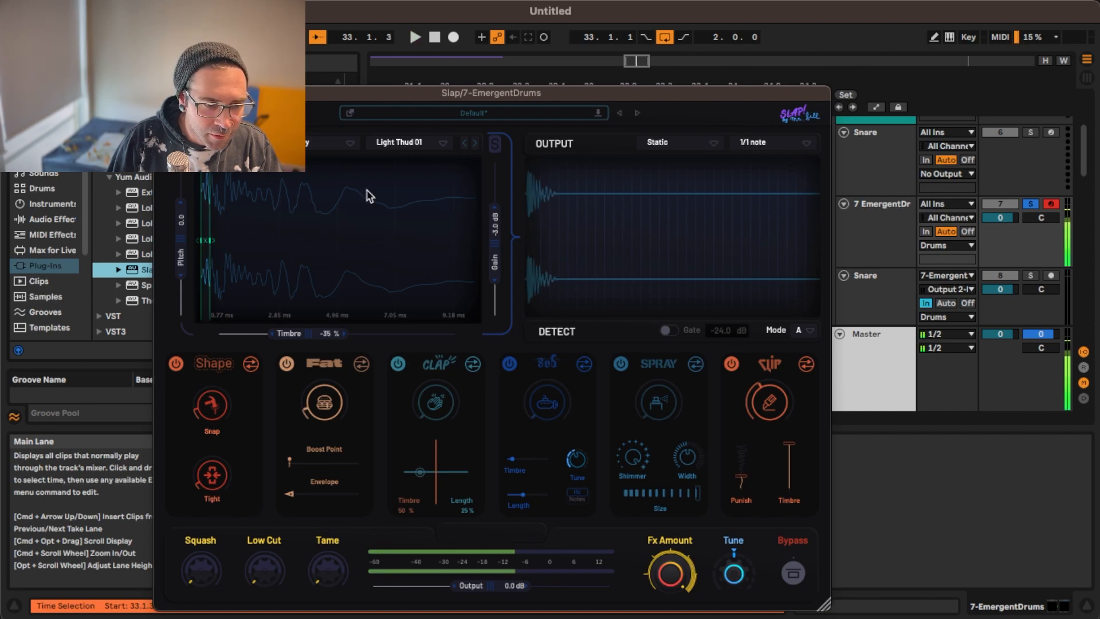
left_click_drag(213, 241, 219, 245)
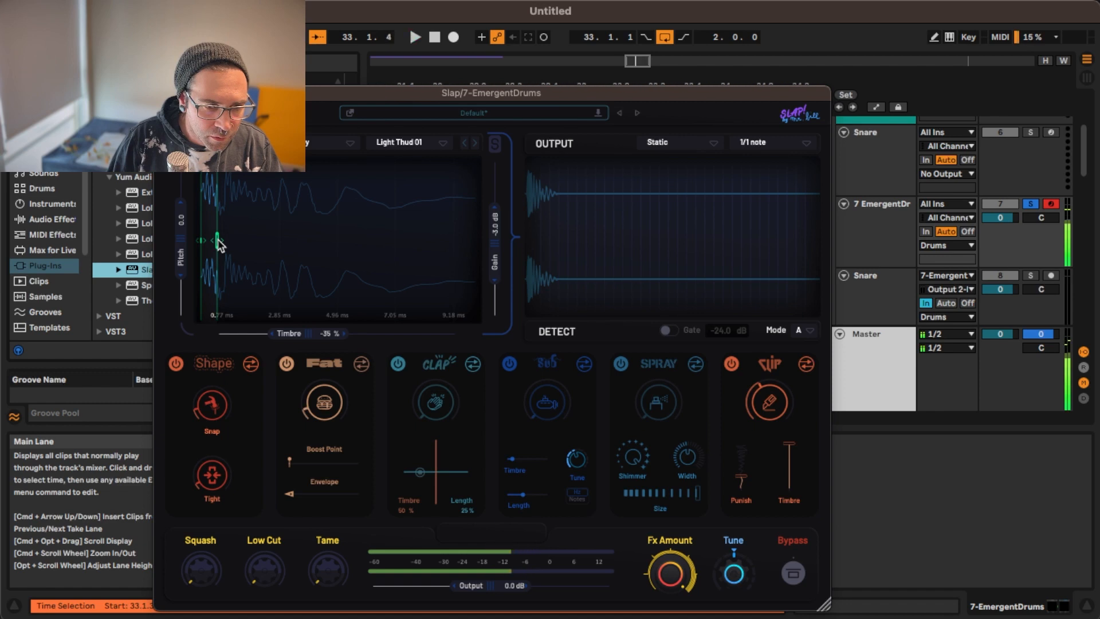
key("space")
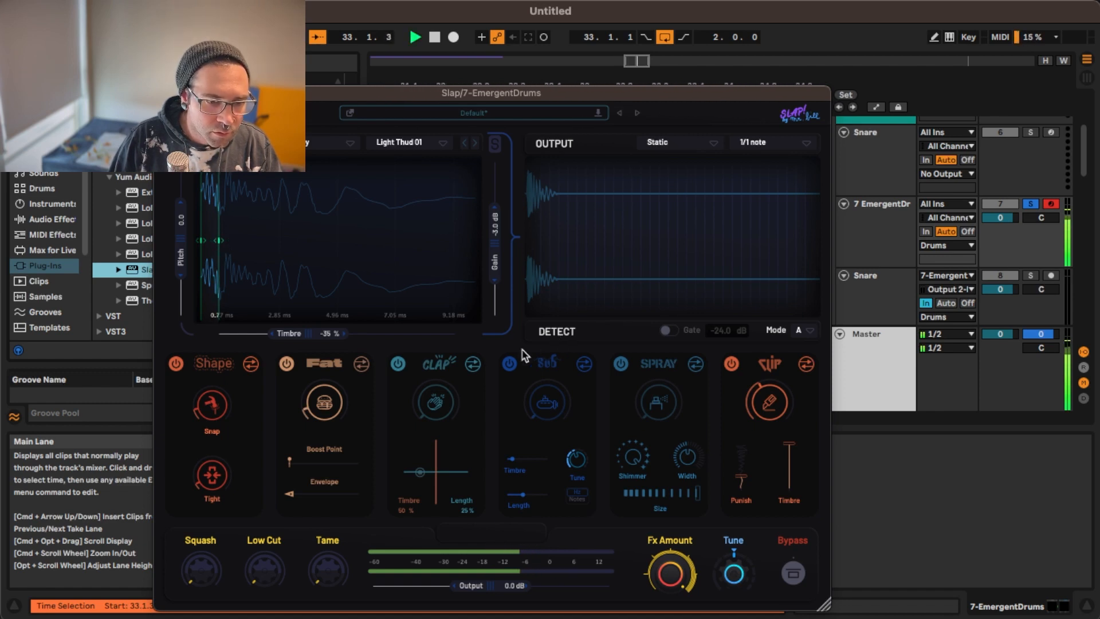
Compare the kick with the Fat effect off and on, and audition the Slap processing again
left_click(287, 365)
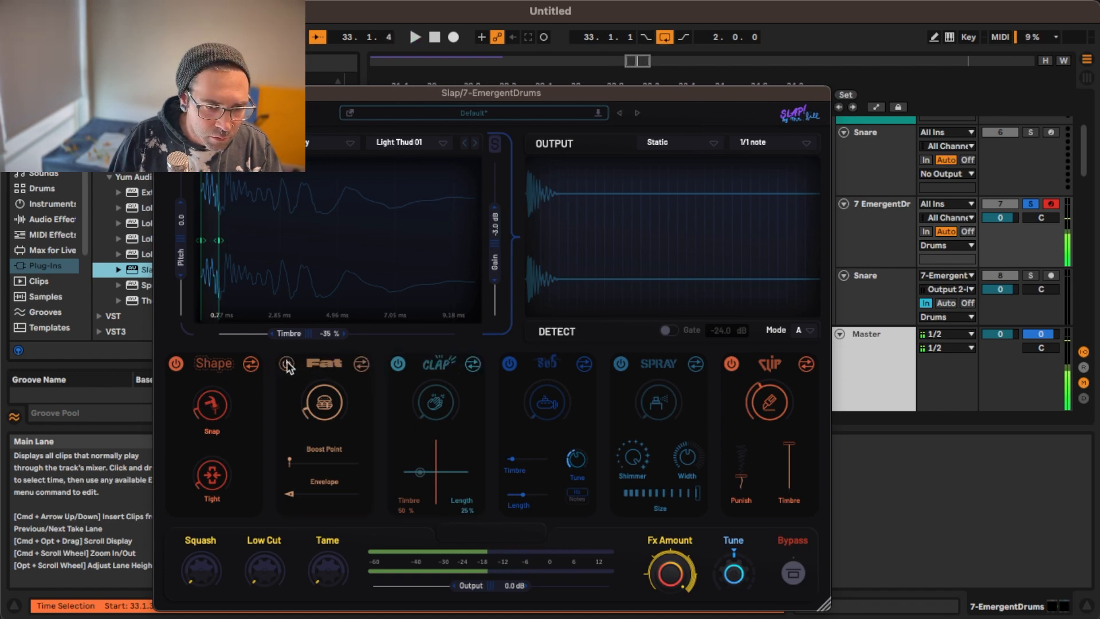
left_click(287, 365)
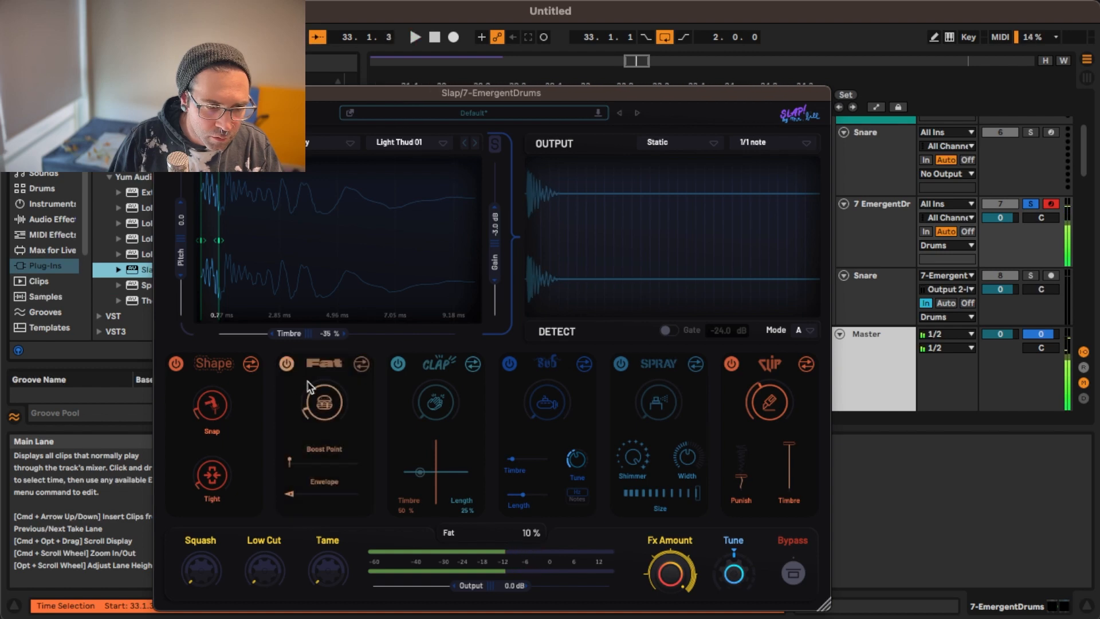
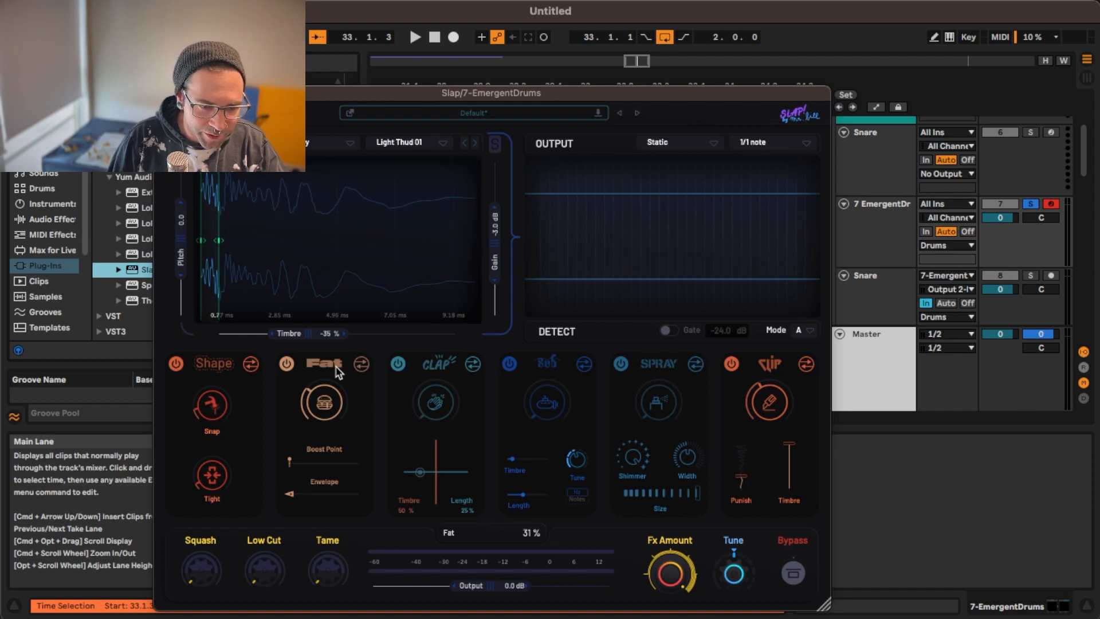
key("space")
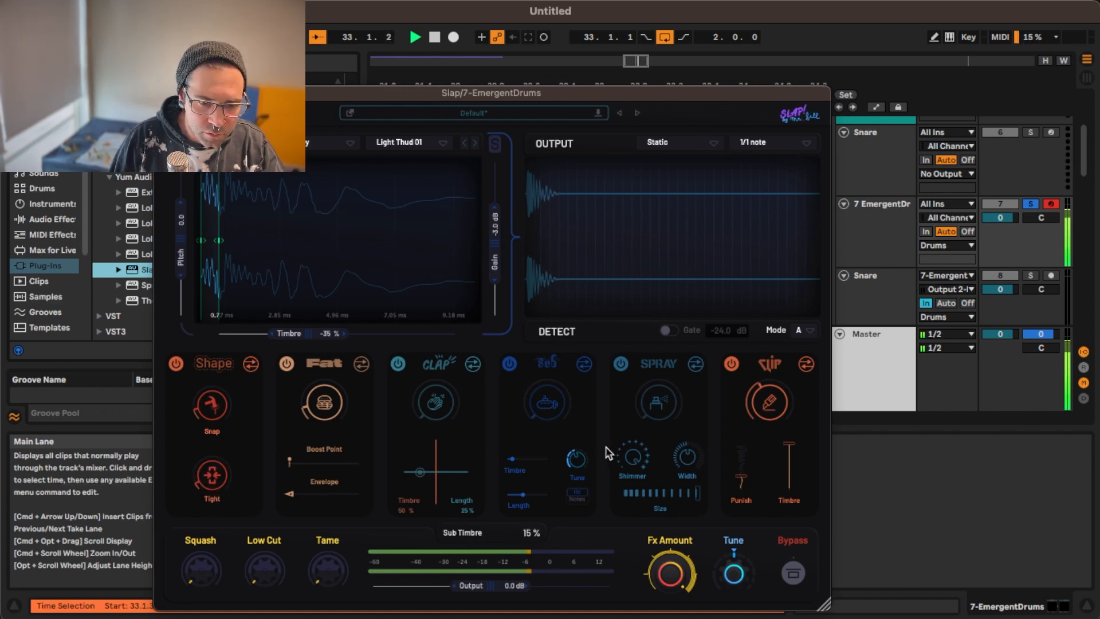
double_click(744, 470)
key("space")
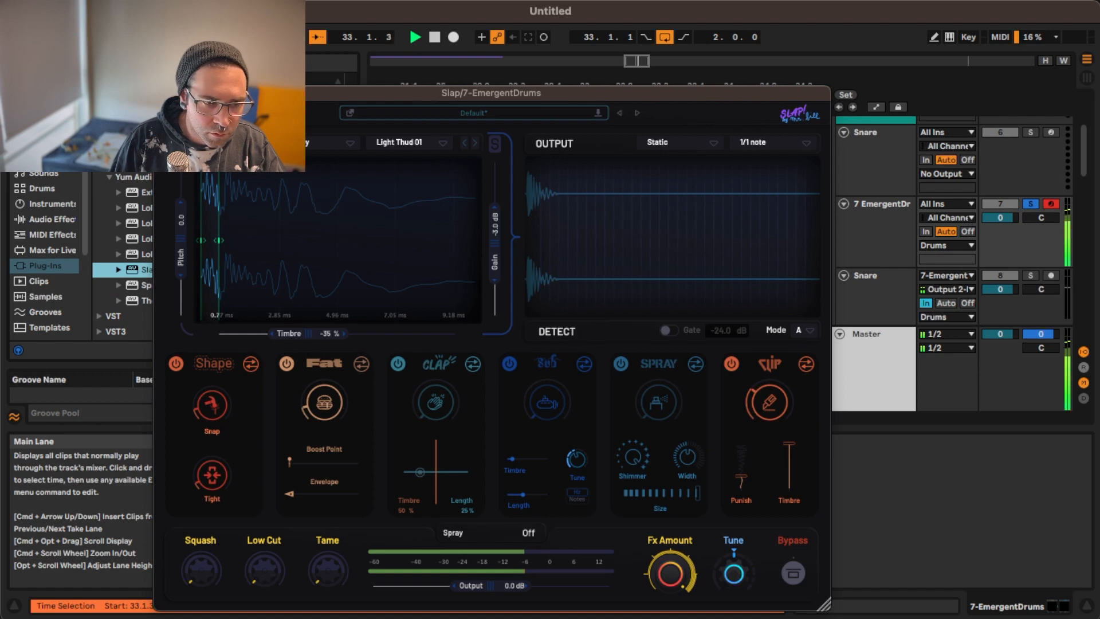
Close the Slap window, unsolo the EmergentDrums track, and play the loop together with the routed snare
key("super+w")
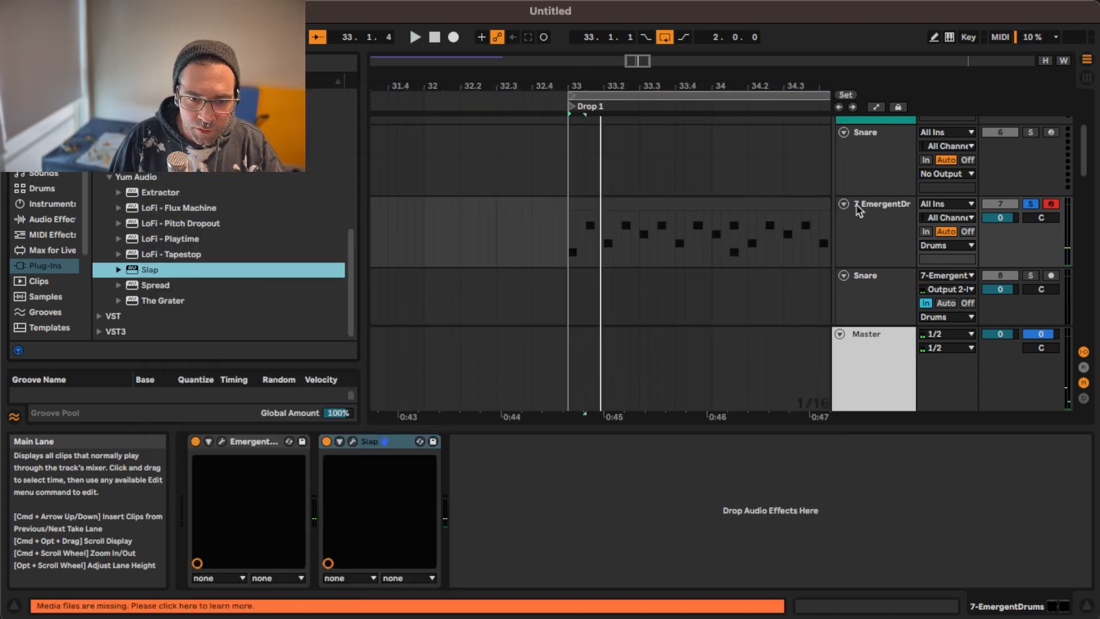
left_click(882, 224)
left_click(1031, 204)
key("space")
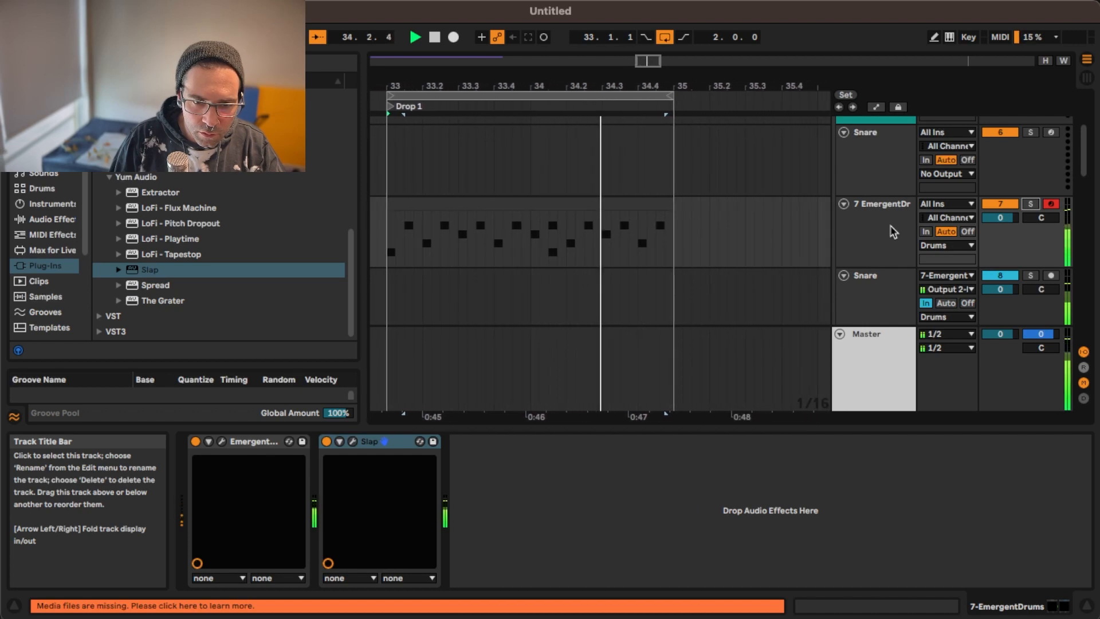
left_click(892, 212)
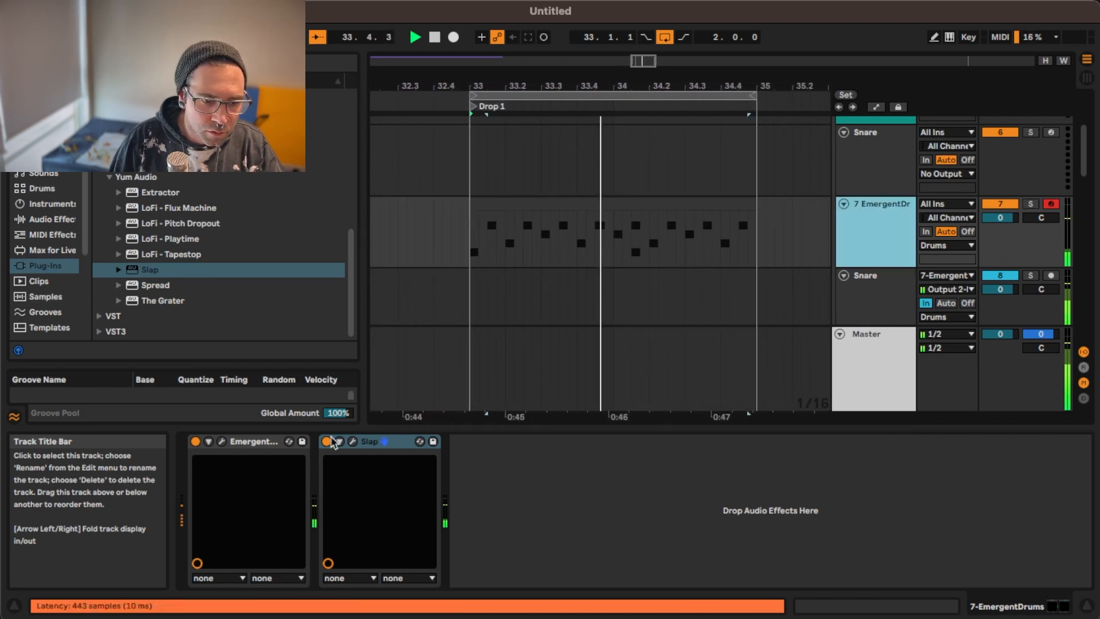
Reopen Slap on the EmergentDrums track and try Heavy Thud 03 as the click sample
left_click(353, 442)
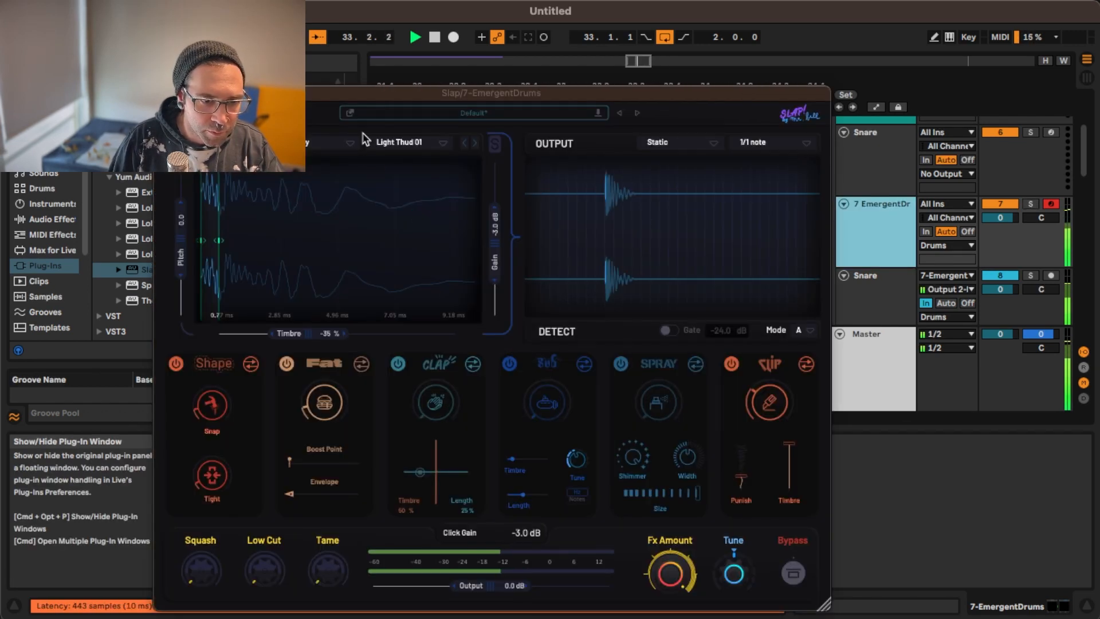
left_click(414, 144)
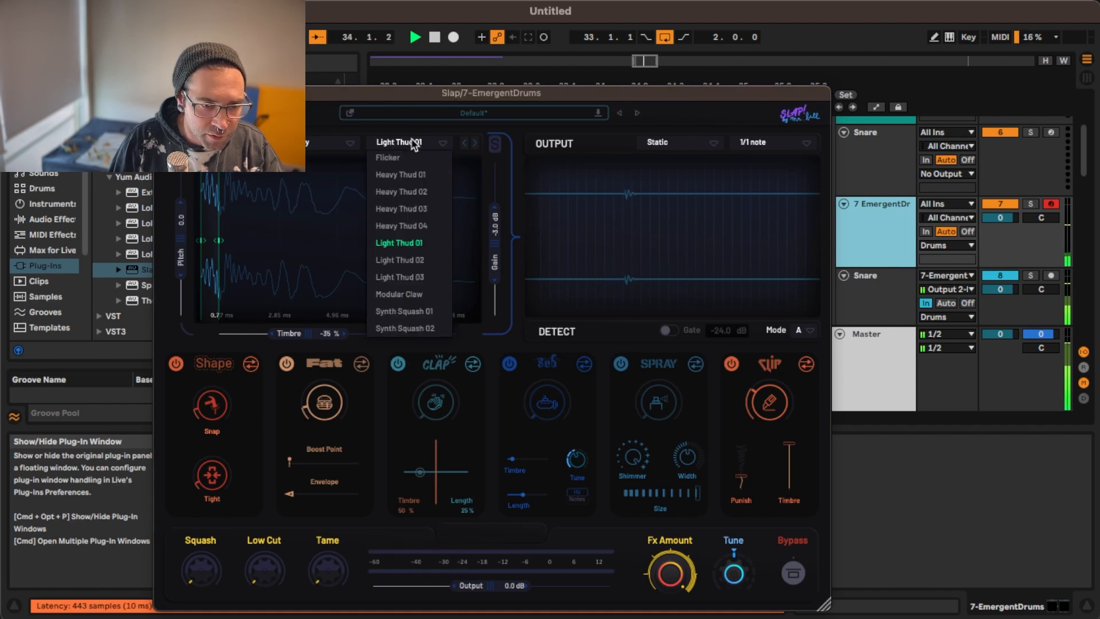
left_click(401, 209)
Switch the click category to Short AF, select High Snip 01, and shorten its played portion
left_click(345, 143)
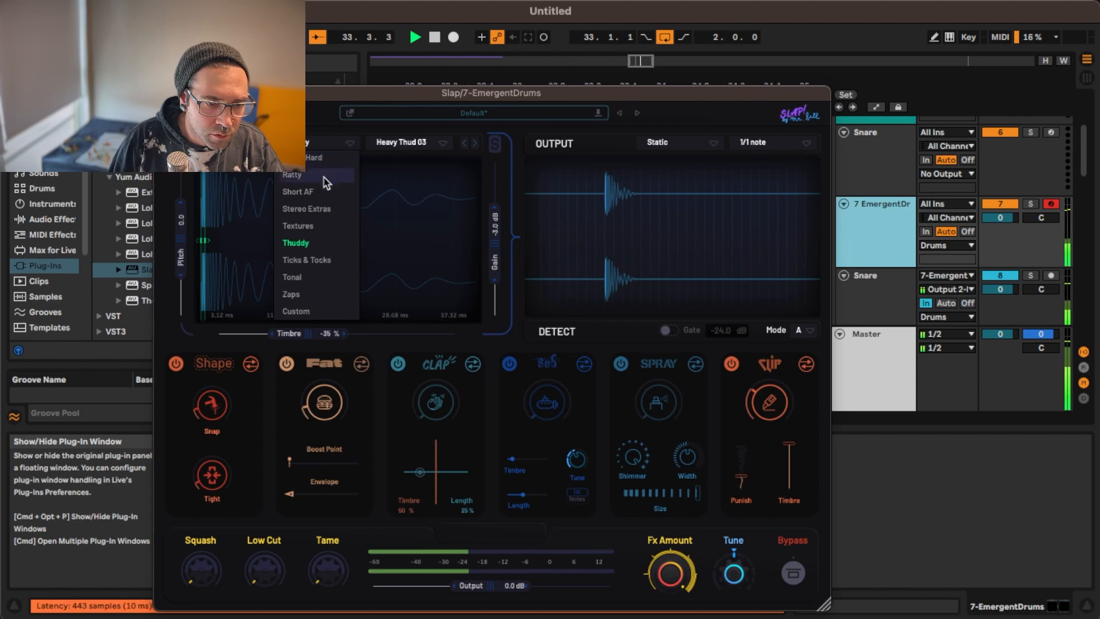
left_click(321, 192)
left_click(419, 146)
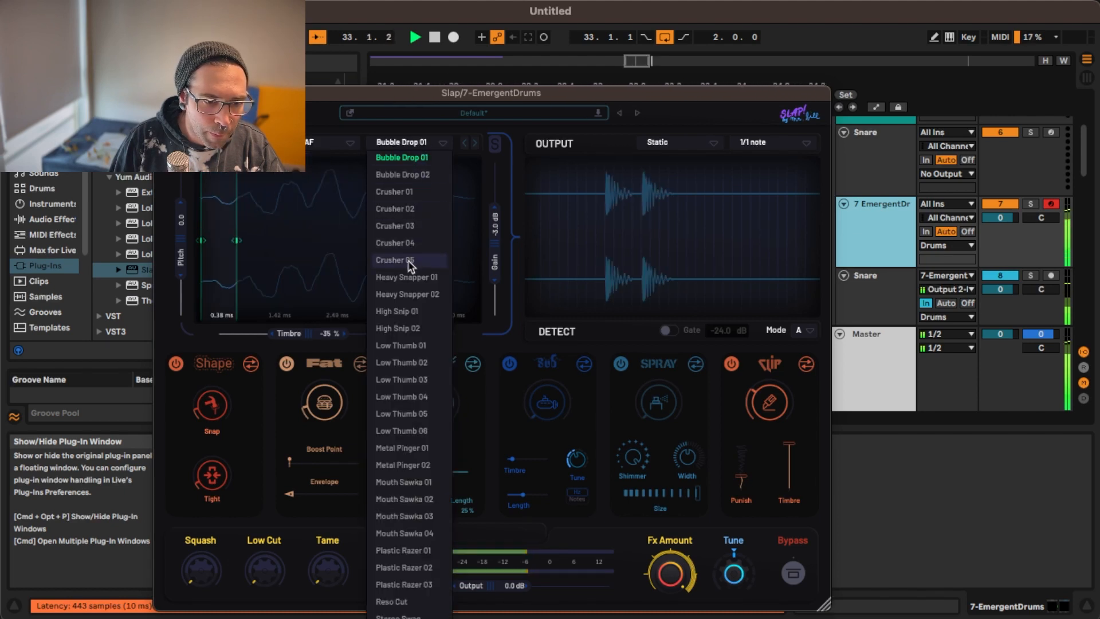
left_click(401, 311)
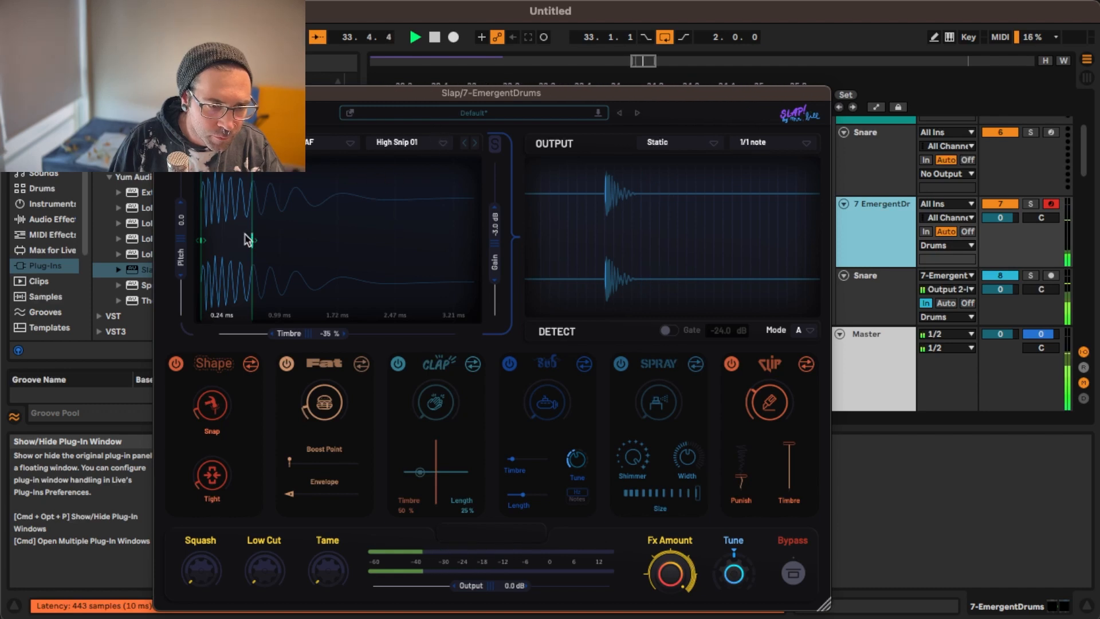
left_click_drag(252, 240, 218, 237)
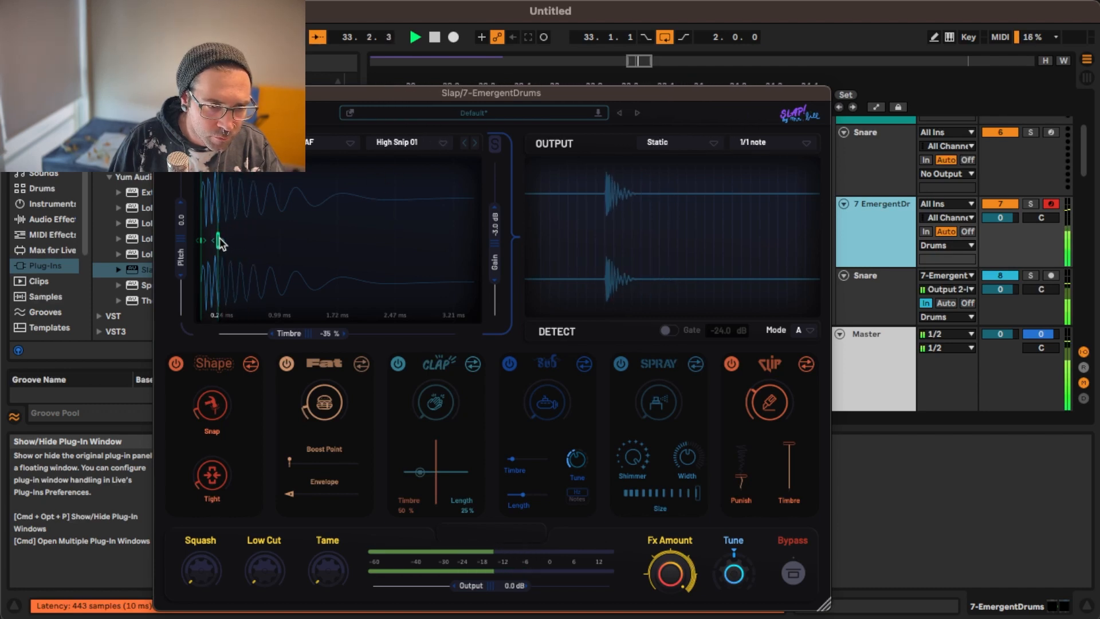
Replace the click sample with Tiny Clicker 01 from the Short AF category
left_click(443, 143)
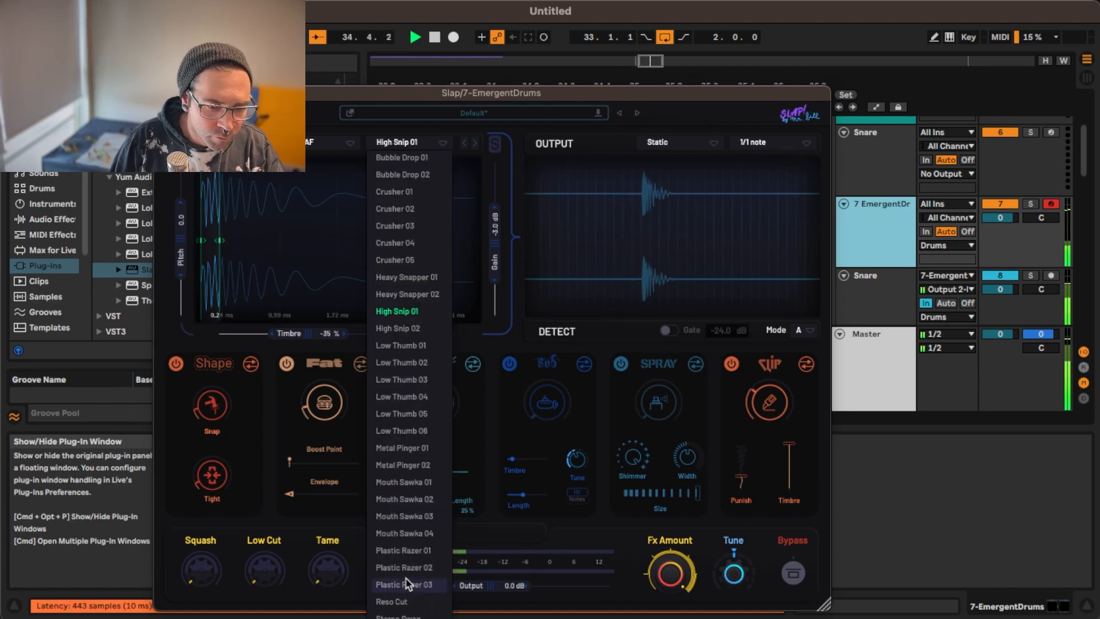
left_click(400, 617)
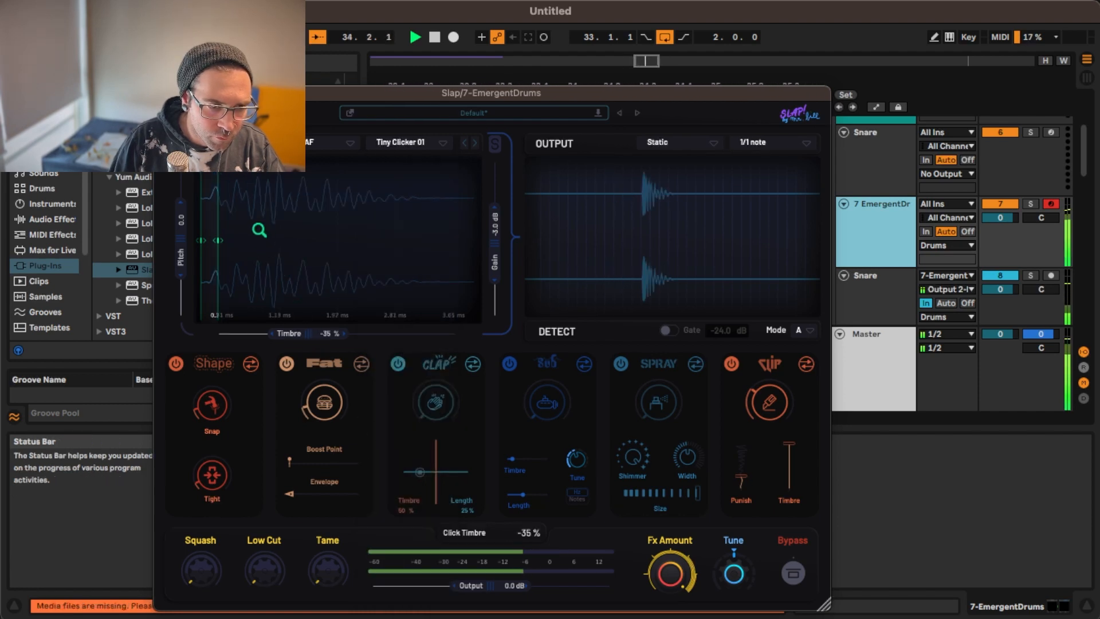
Extend the Tiny Clicker 01 play region slightly and try the Ratty category in Slap's click layer
mouse_move(221, 240)
left_mouse_down()
mouse_move(273, 239)
mouse_move(229, 241)
left_mouse_up()
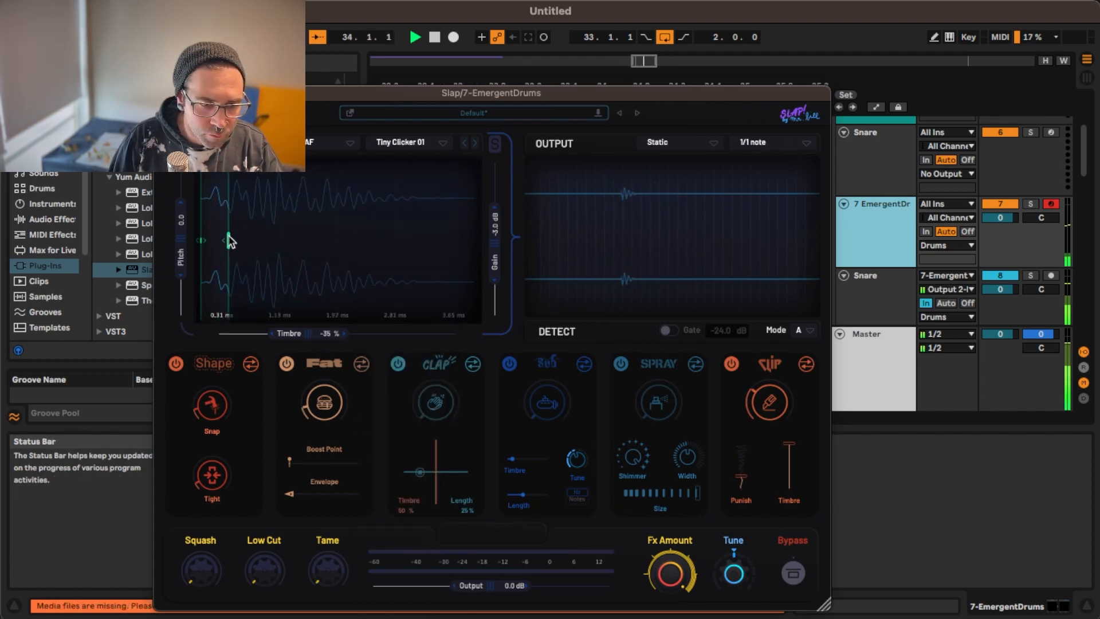
left_click(341, 143)
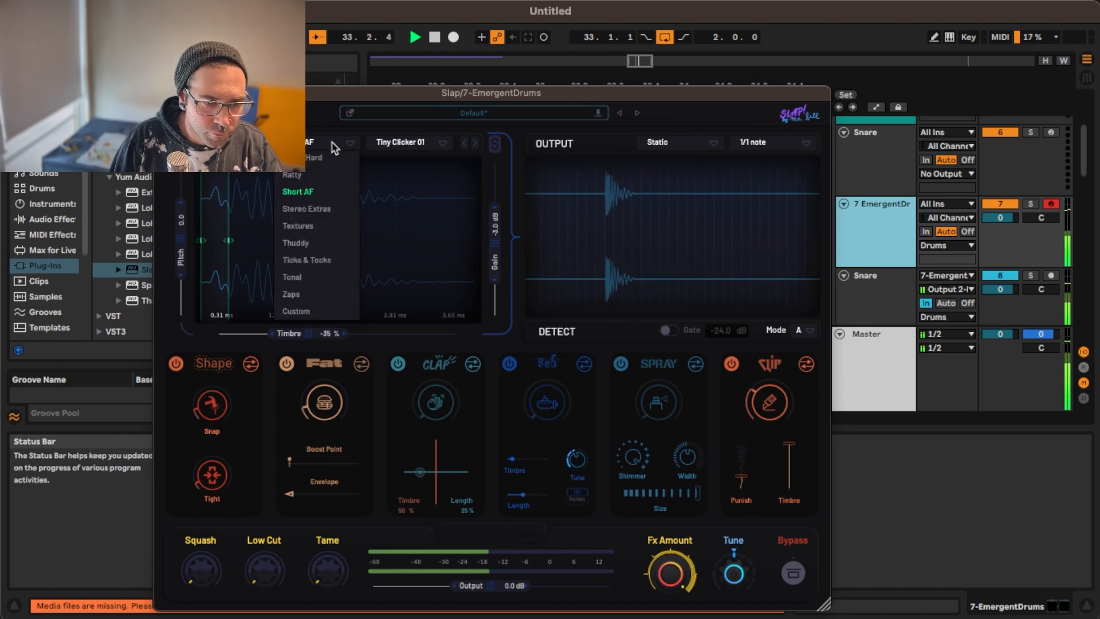
left_click(314, 175)
left_click(404, 143)
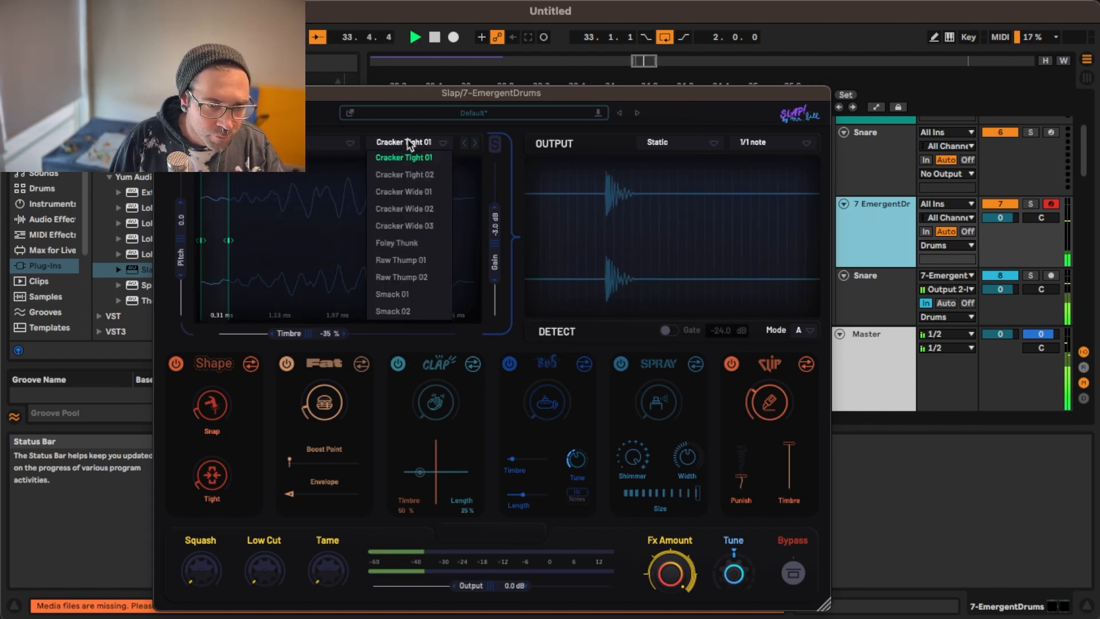
left_click(337, 152)
Switch Slap's click layer to the Ticks & Tocks category and extend the play region of its Clicker 01 sample
left_click(339, 149)
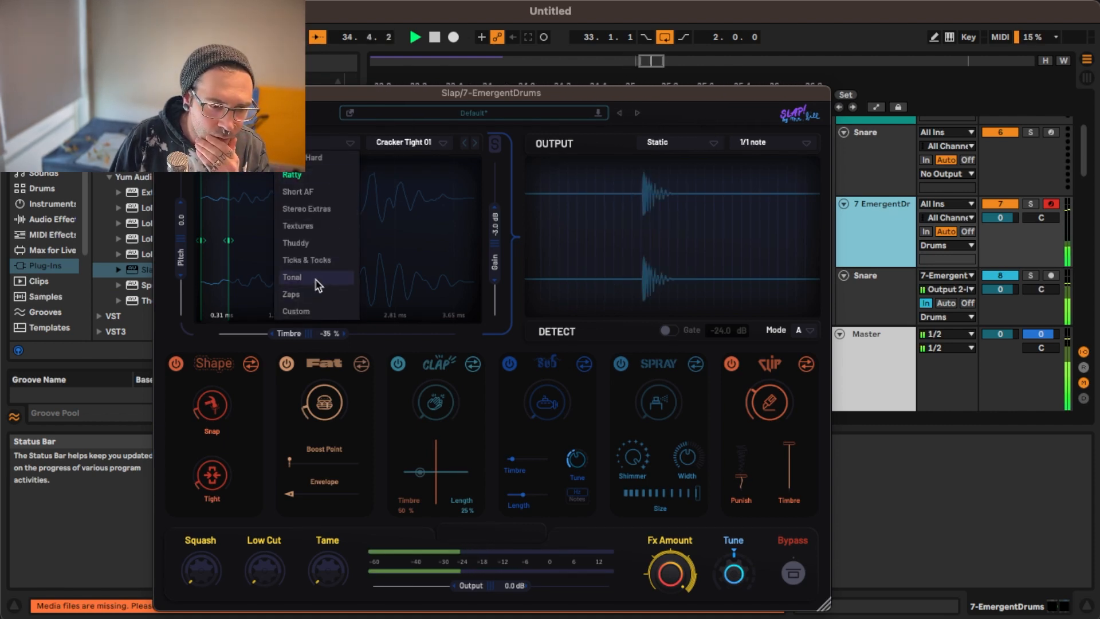
left_click(314, 260)
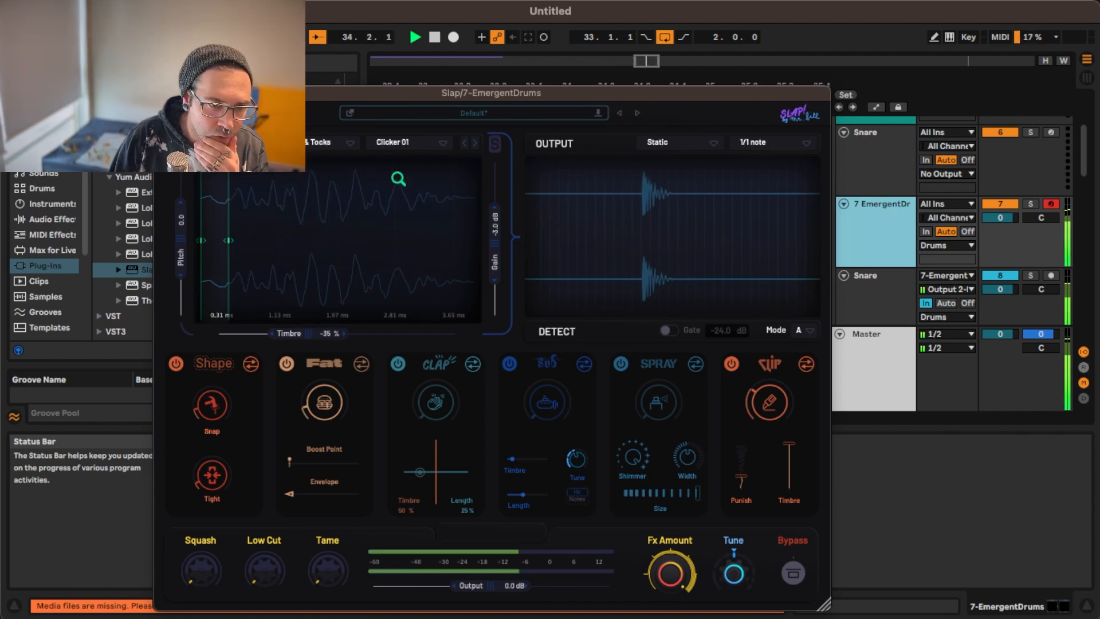
left_click(421, 148)
left_click(421, 148)
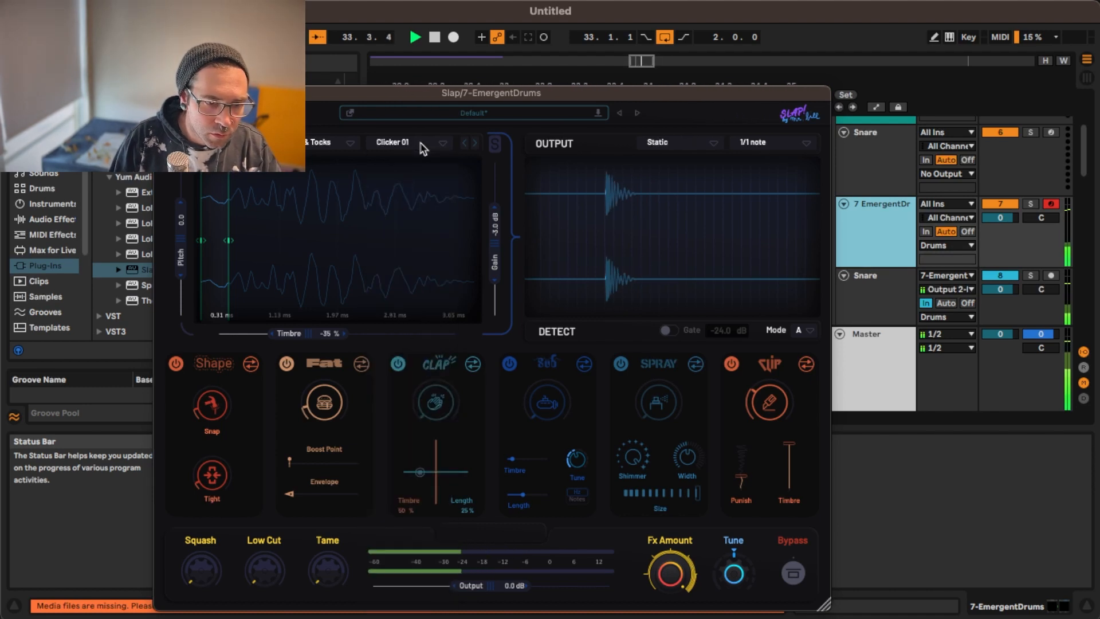
left_click_drag(228, 244, 263, 247)
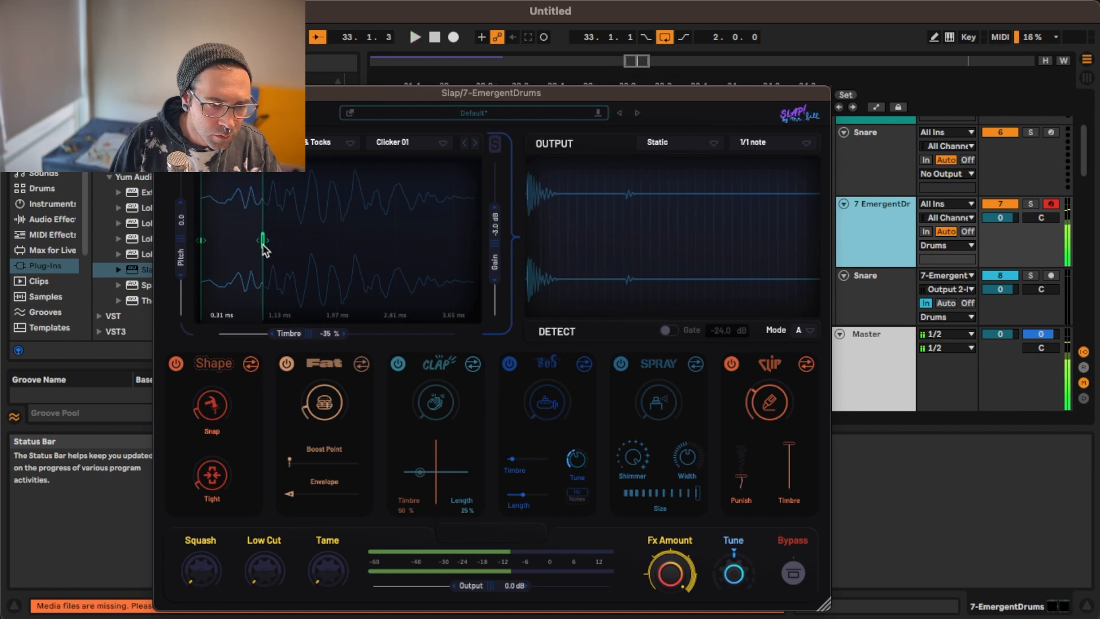
Load the Clicker 02 sample, shorten its play region to the initial transient during loop playback, and close Slap
left_click(422, 146)
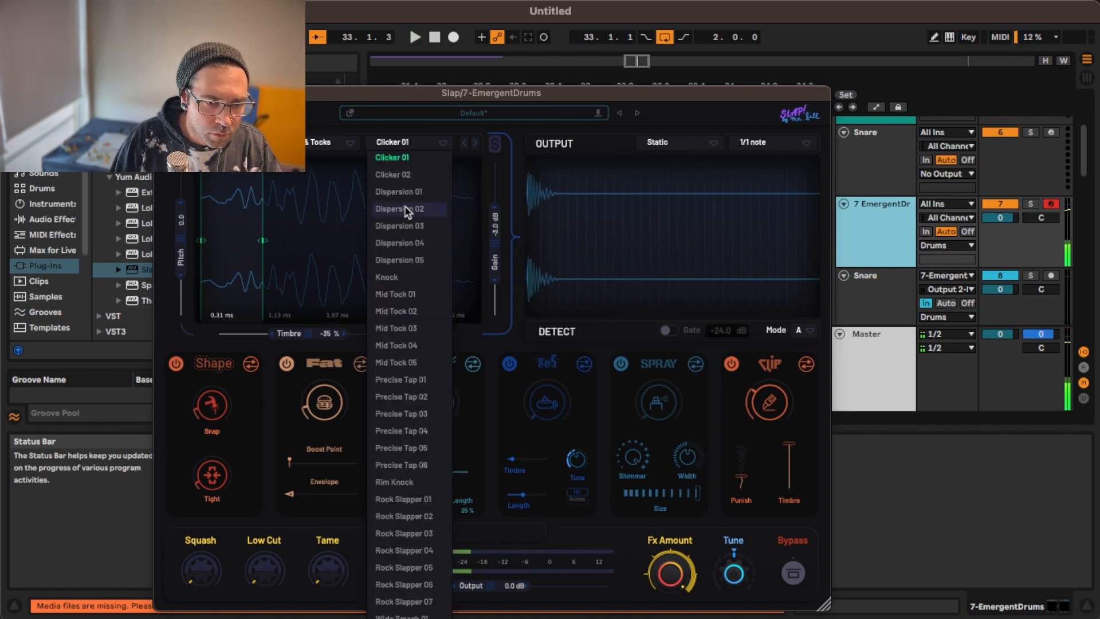
left_click(407, 176)
key("space")
left_click_drag(245, 242, 220, 241)
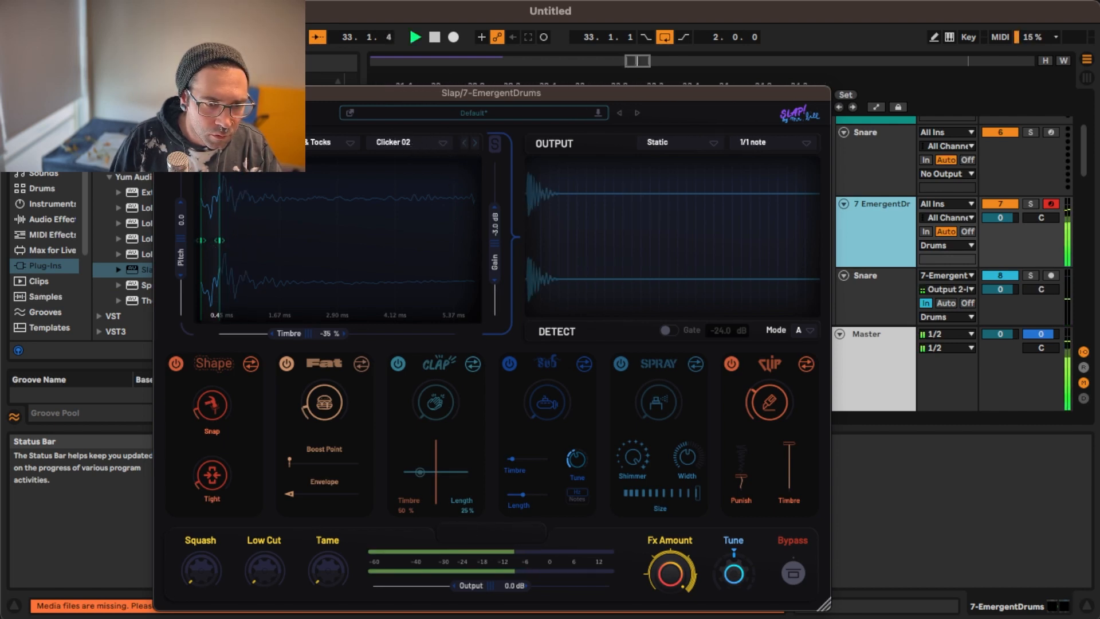
key("space")
left_click(164, 92)
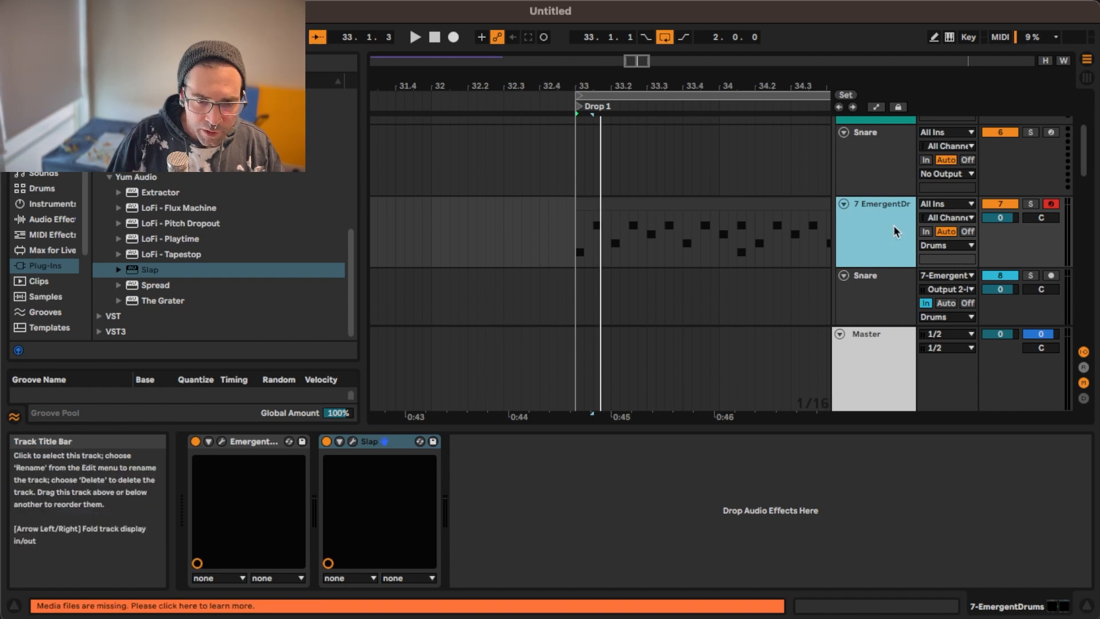
Open the EmergentDrums plug-in, preview the kick on pad C1 and select that pad for editing
left_click(222, 442)
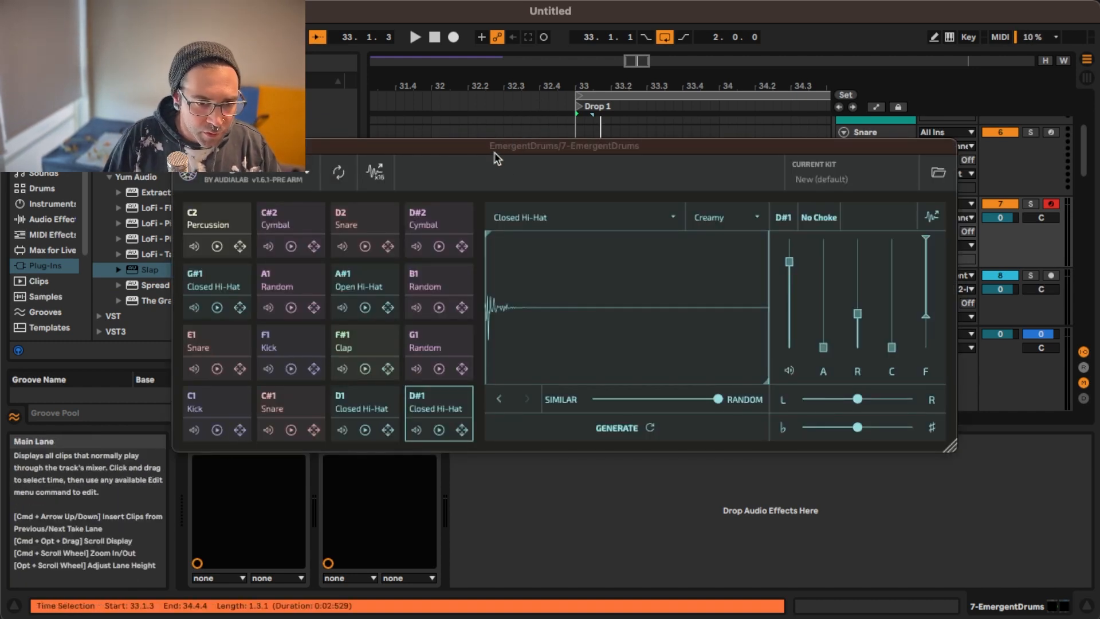
left_click_drag(495, 151, 503, 131)
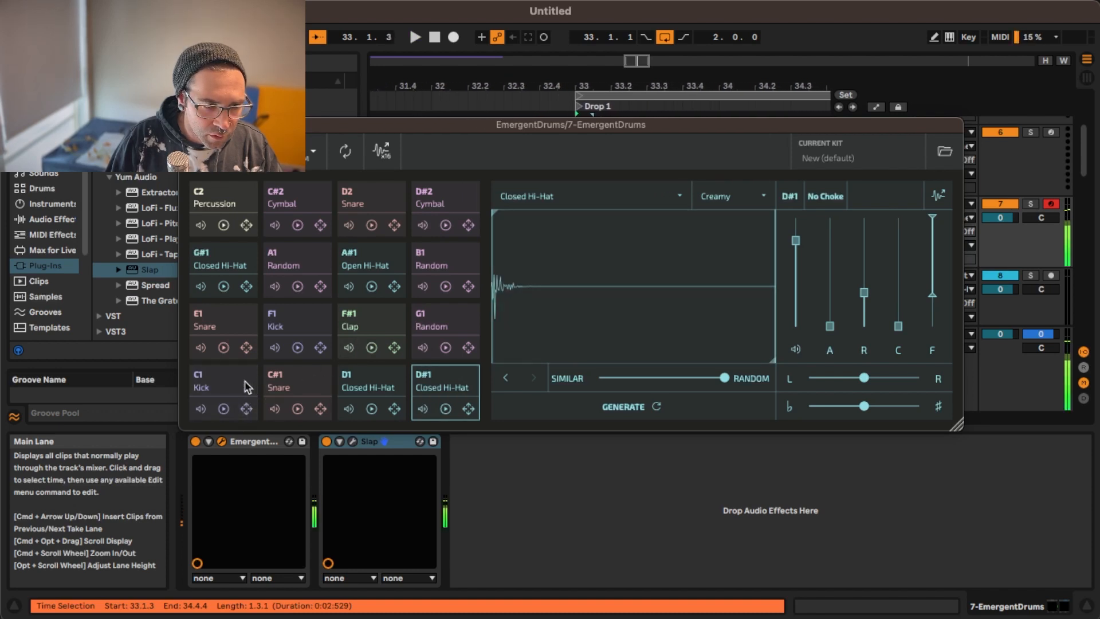
left_click(225, 409)
left_click(232, 382)
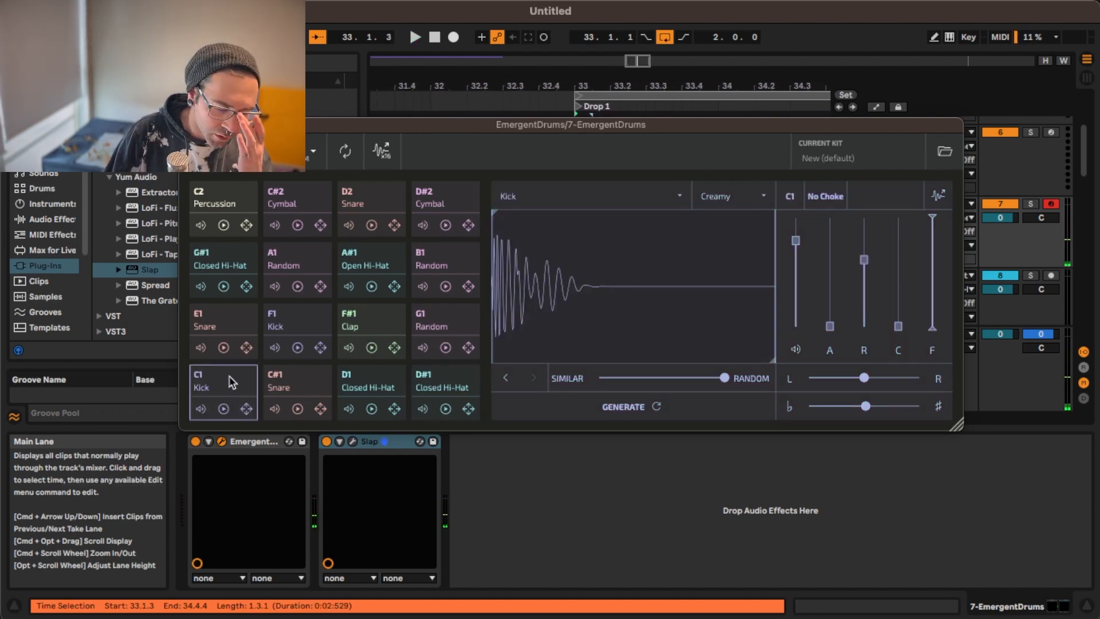
Generate several new kick samples for pad C1, audition them with the loop, and close EmergentDrums
left_click(652, 408)
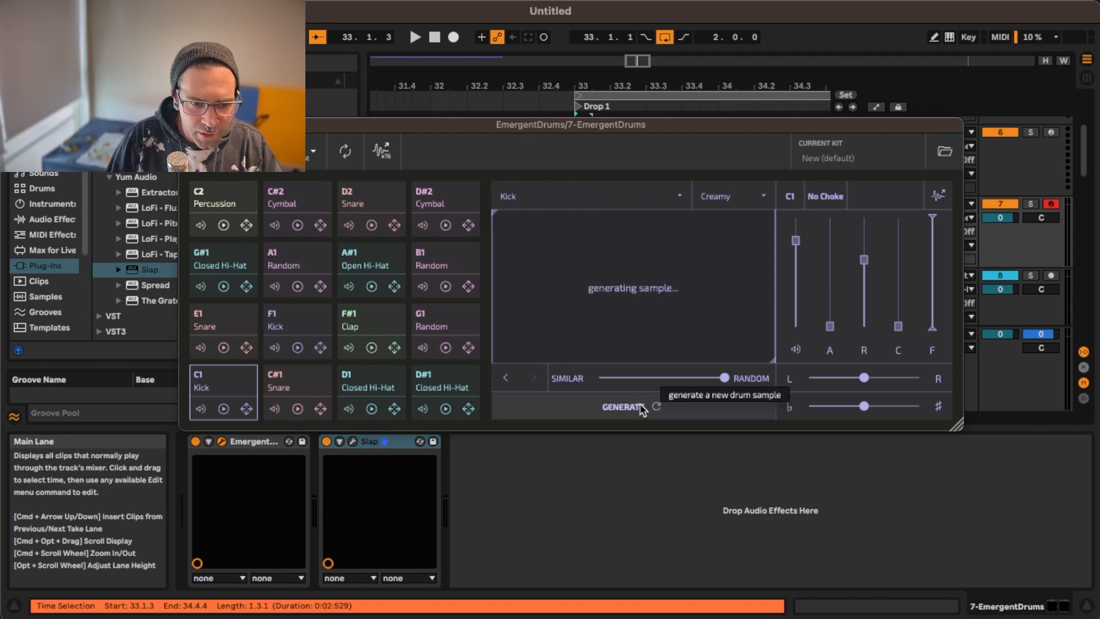
left_click(640, 406)
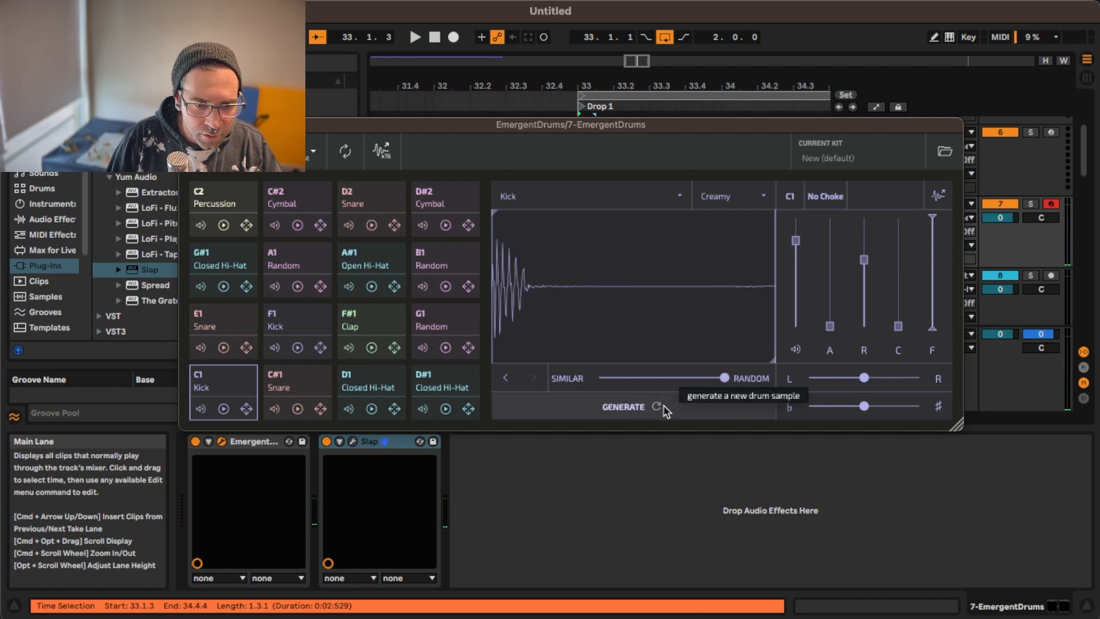
key("space")
key("space")
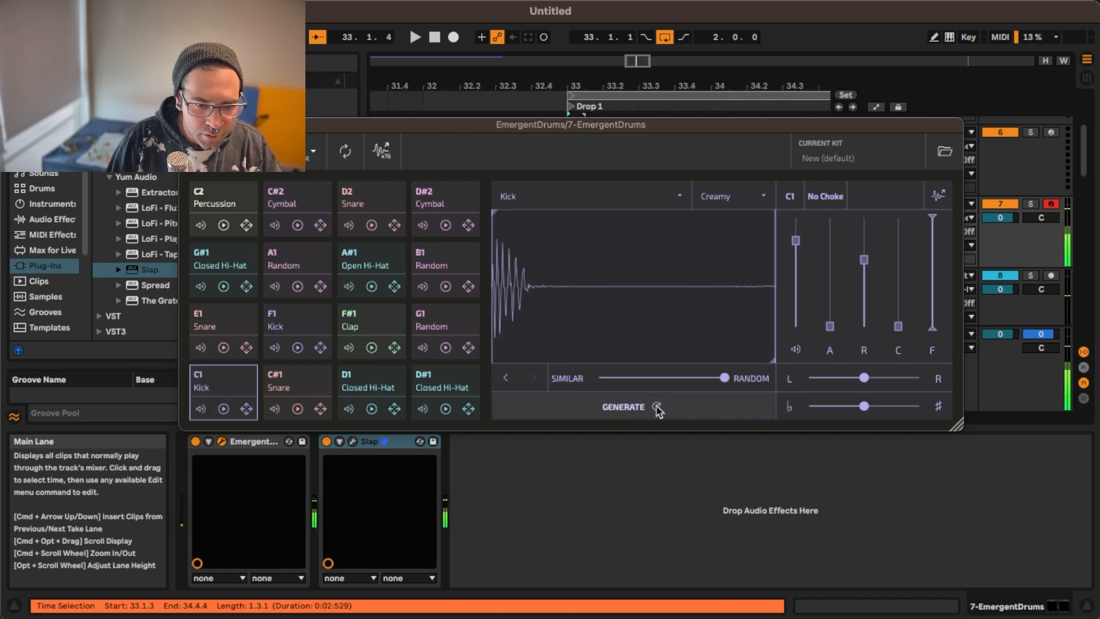
left_click(658, 407)
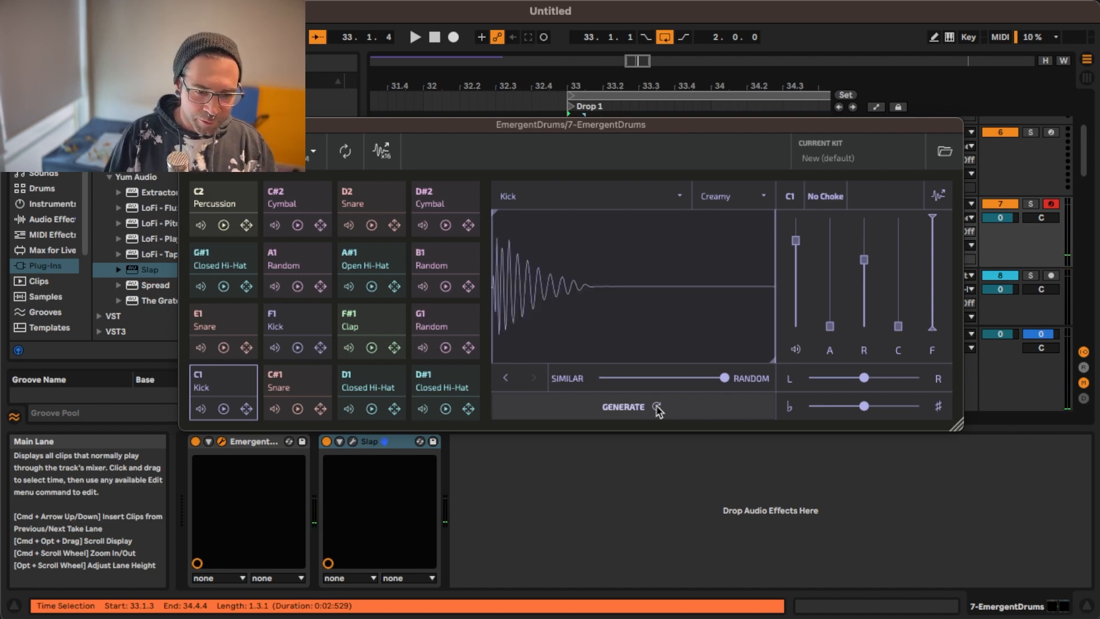
key("space")
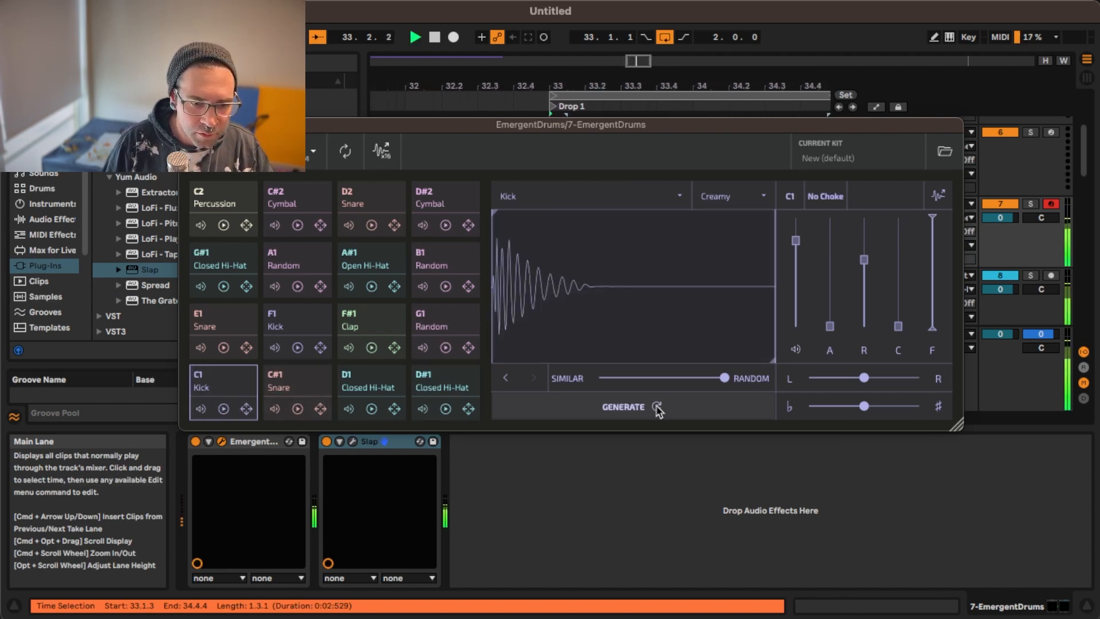
left_click(657, 407)
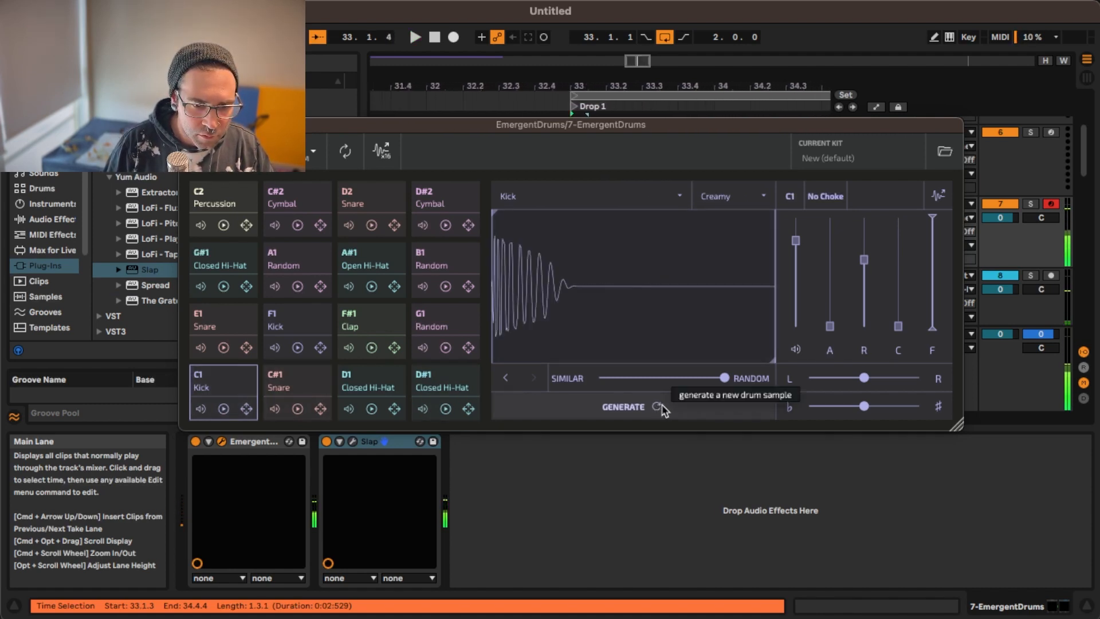
left_click(657, 407)
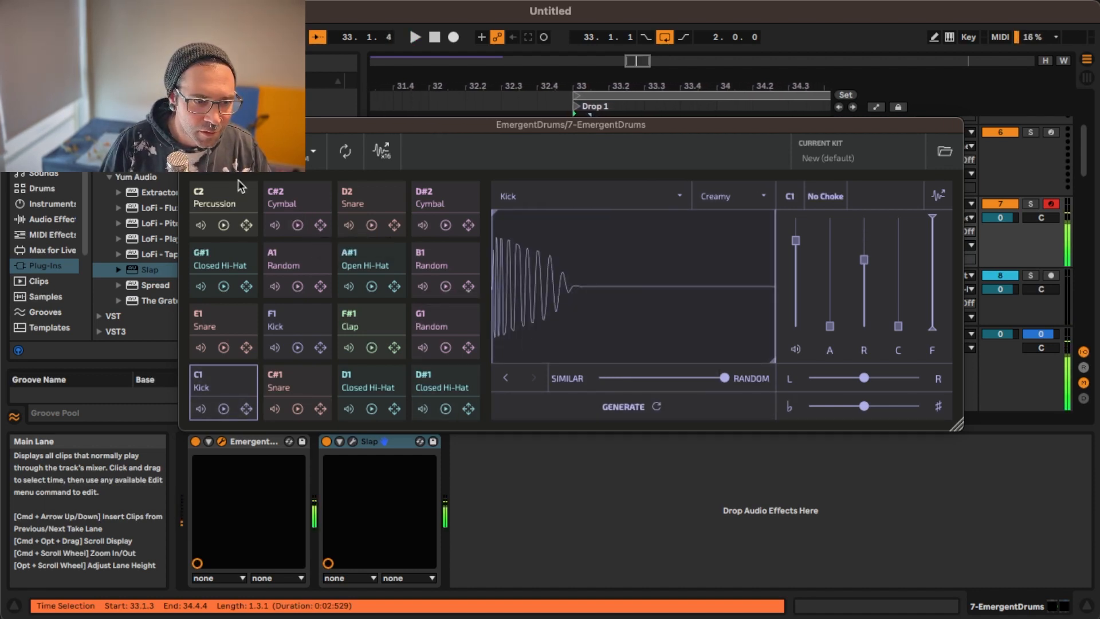
left_click(188, 125)
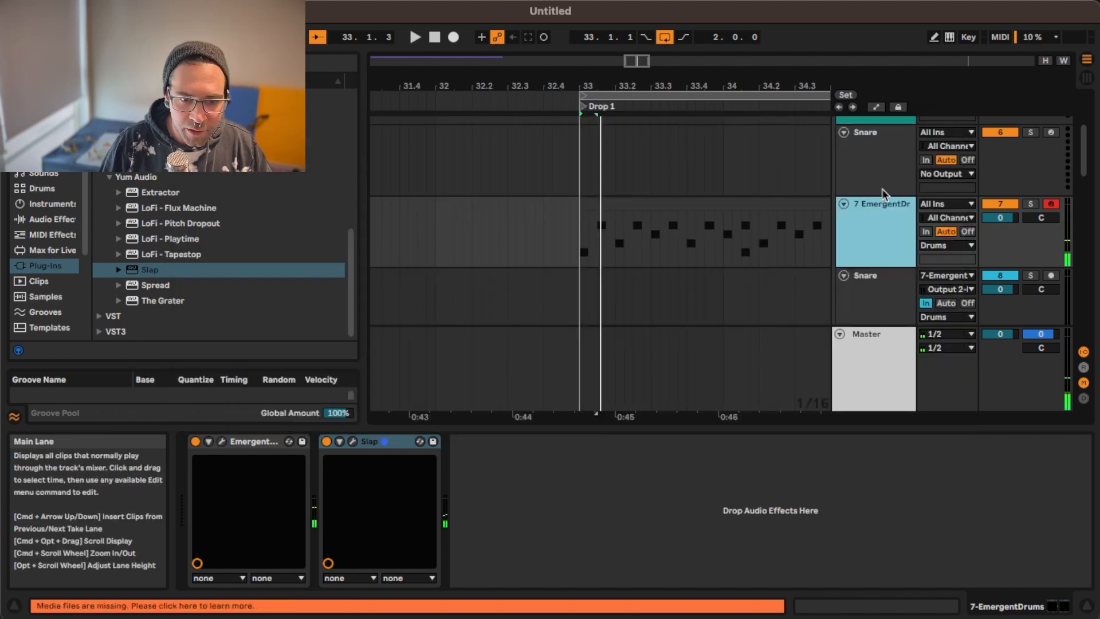
Reopen Slap on the EmergentDrums track and play the loop to check the kick through the effect
left_click(352, 441)
key("space")
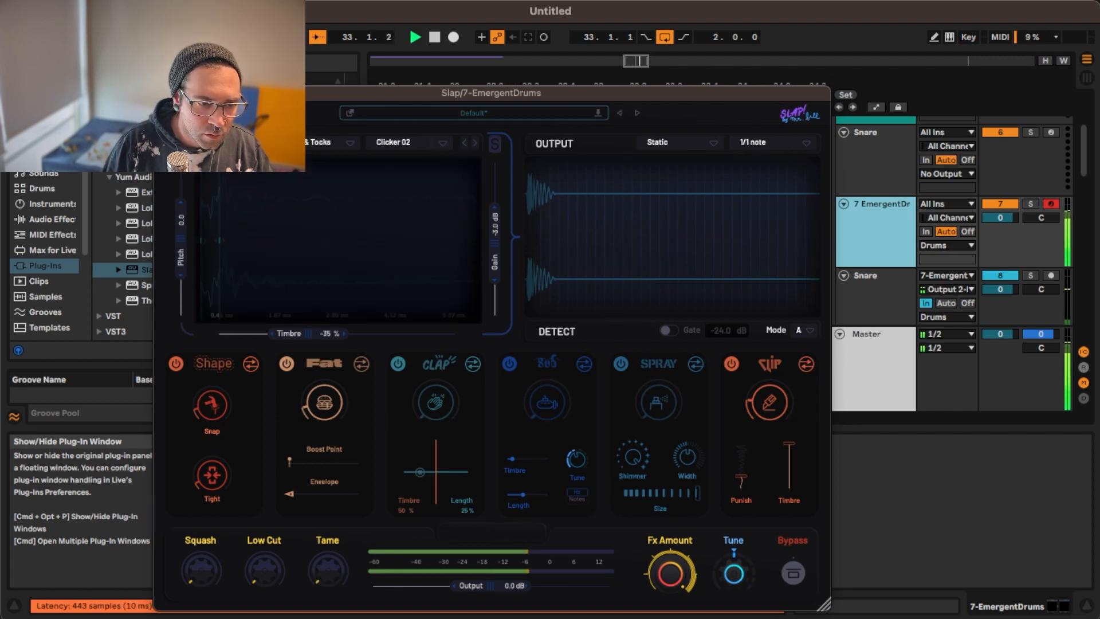
left_click(812, 19)
key("space")
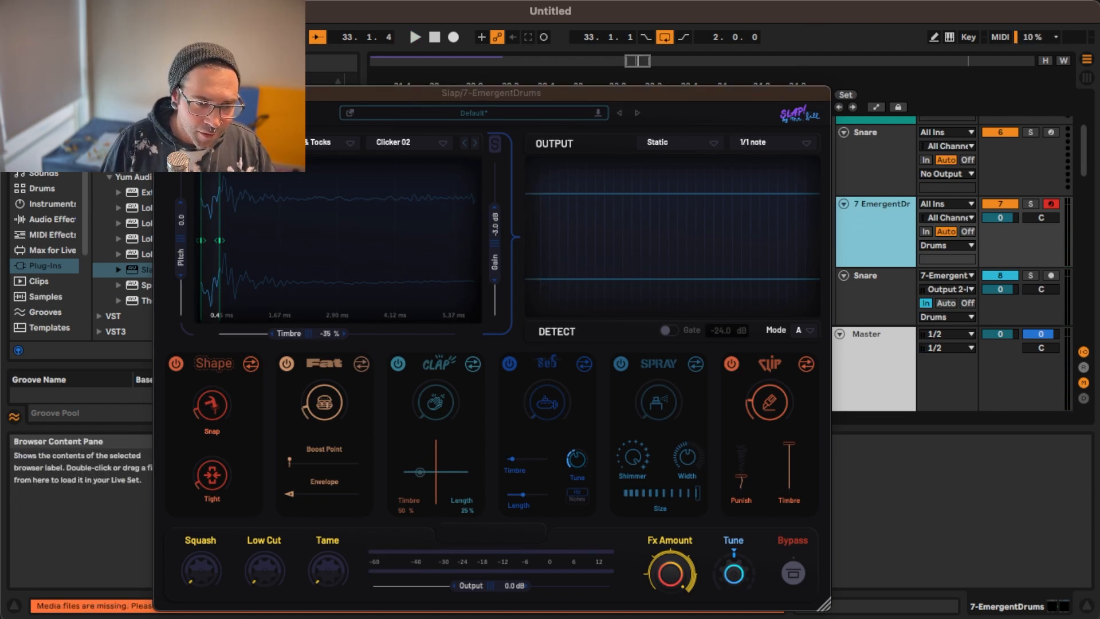
left_click(164, 94)
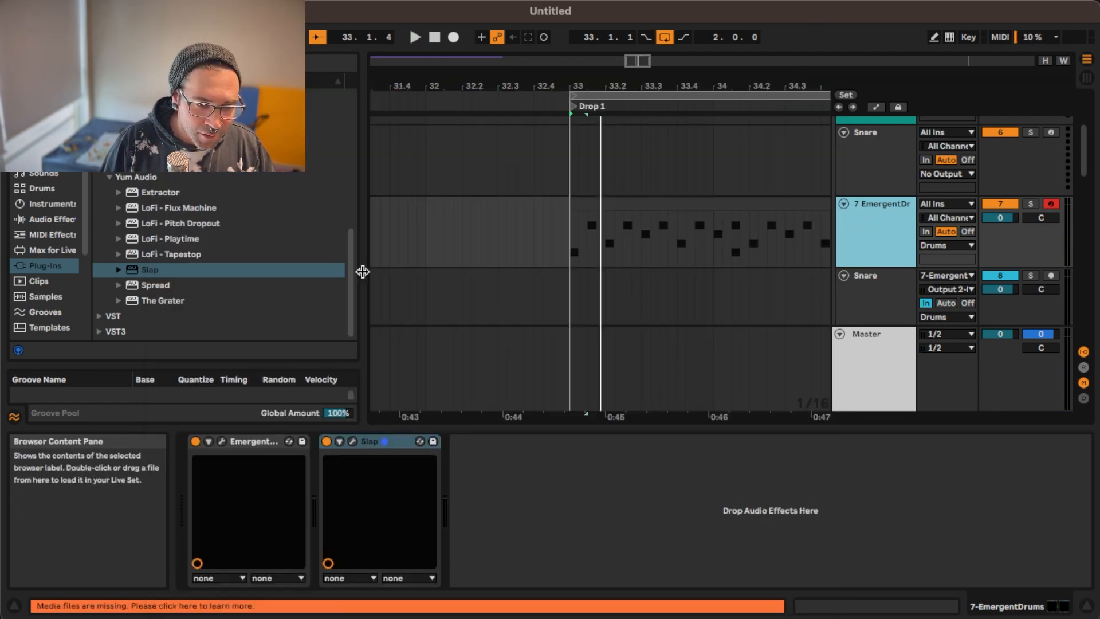
Reopen EmergentDrums and repeatedly regenerate the C1 kick sample, auditioning the new versions in the loop
left_click(222, 442)
left_click(645, 411)
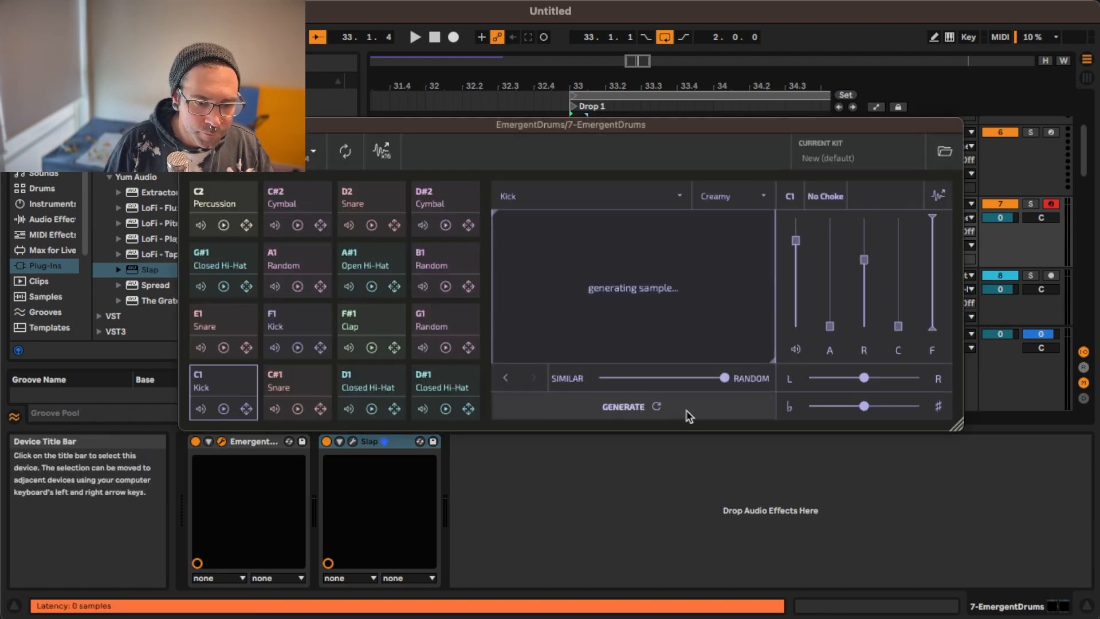
left_click(643, 408)
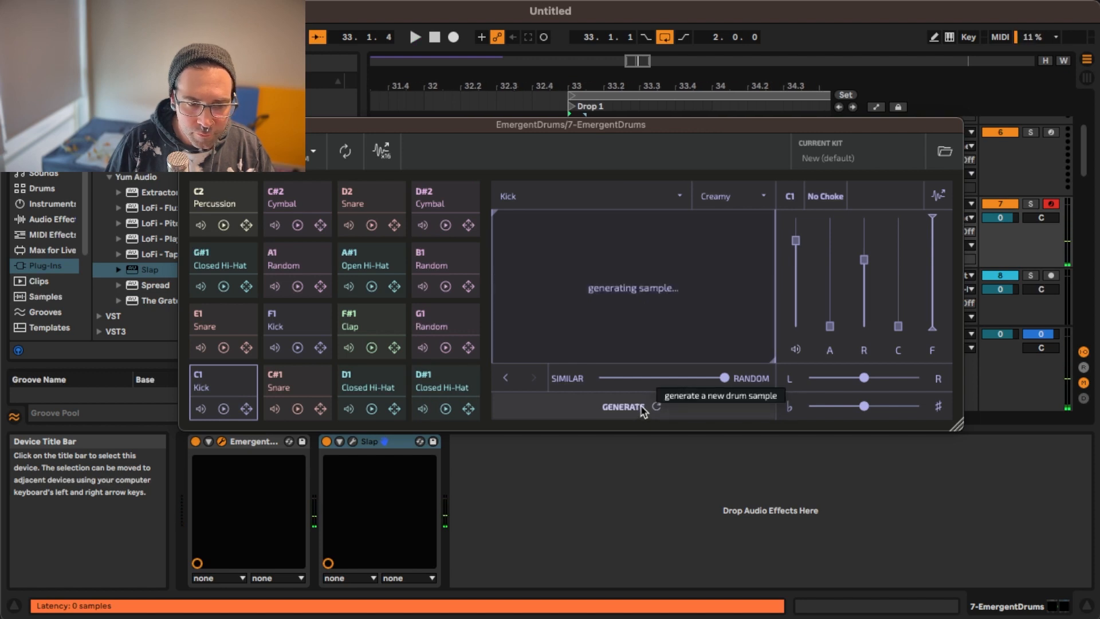
key("space")
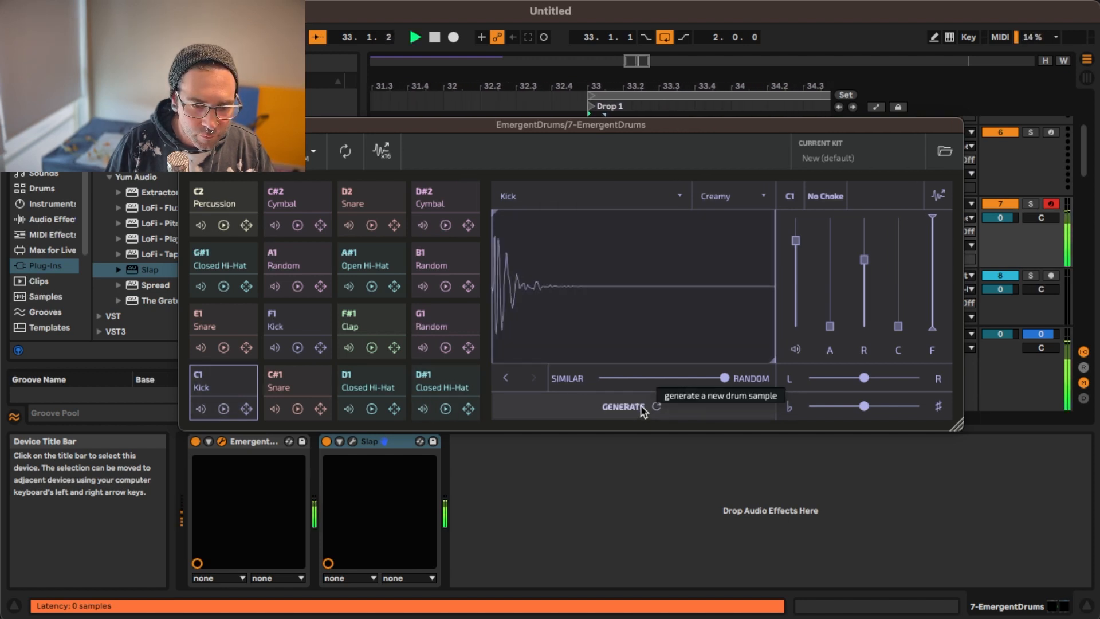
key("space")
left_click(643, 408)
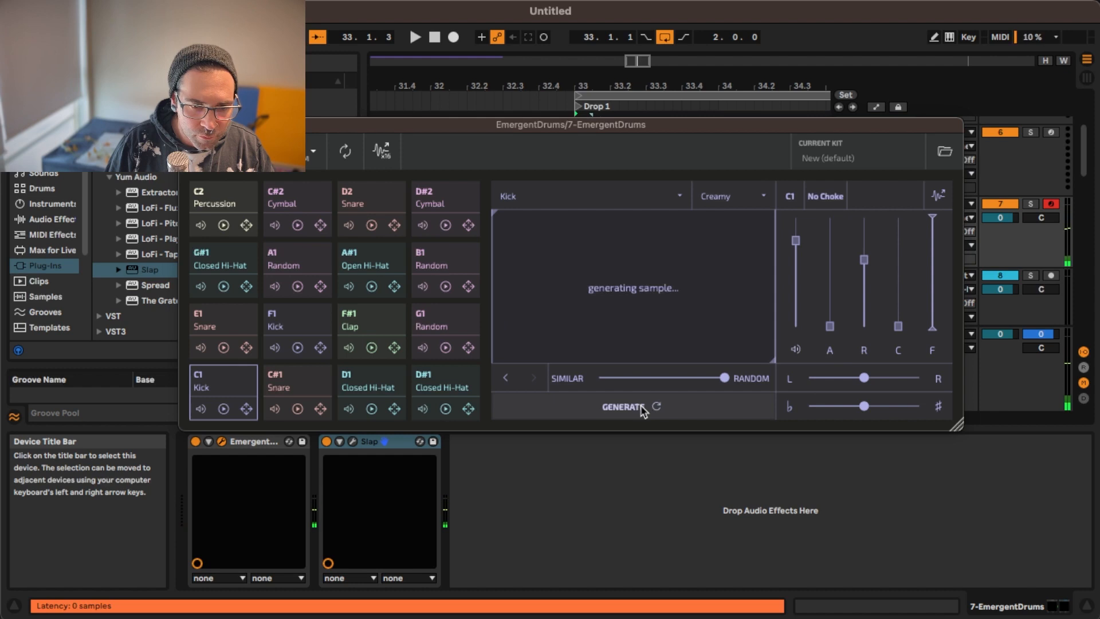
key("space")
key("space")
left_click(643, 408)
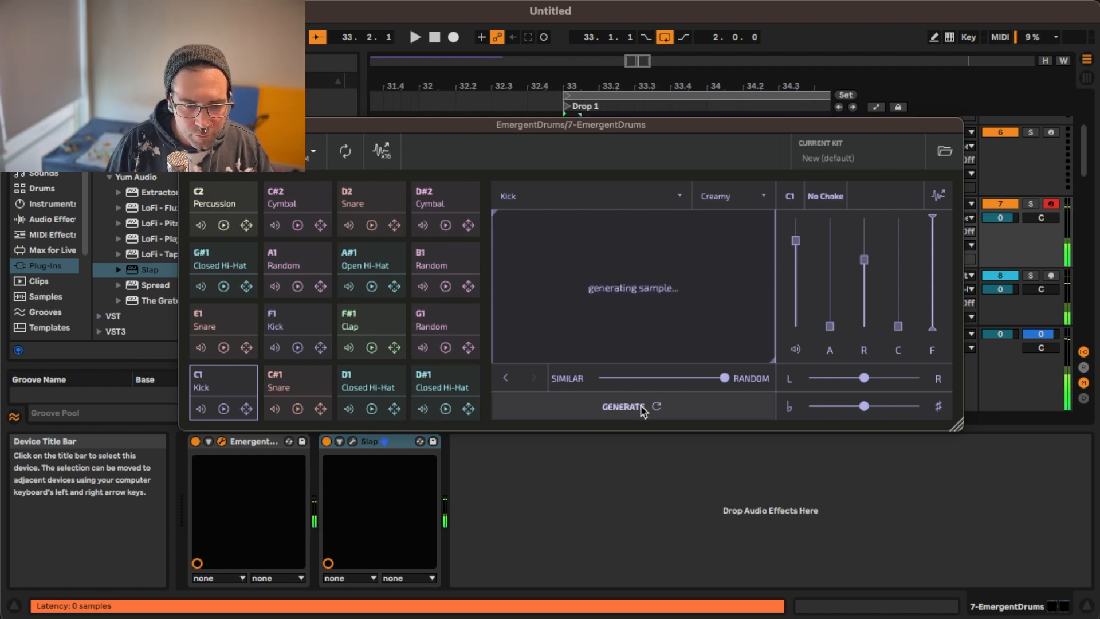
key("space")
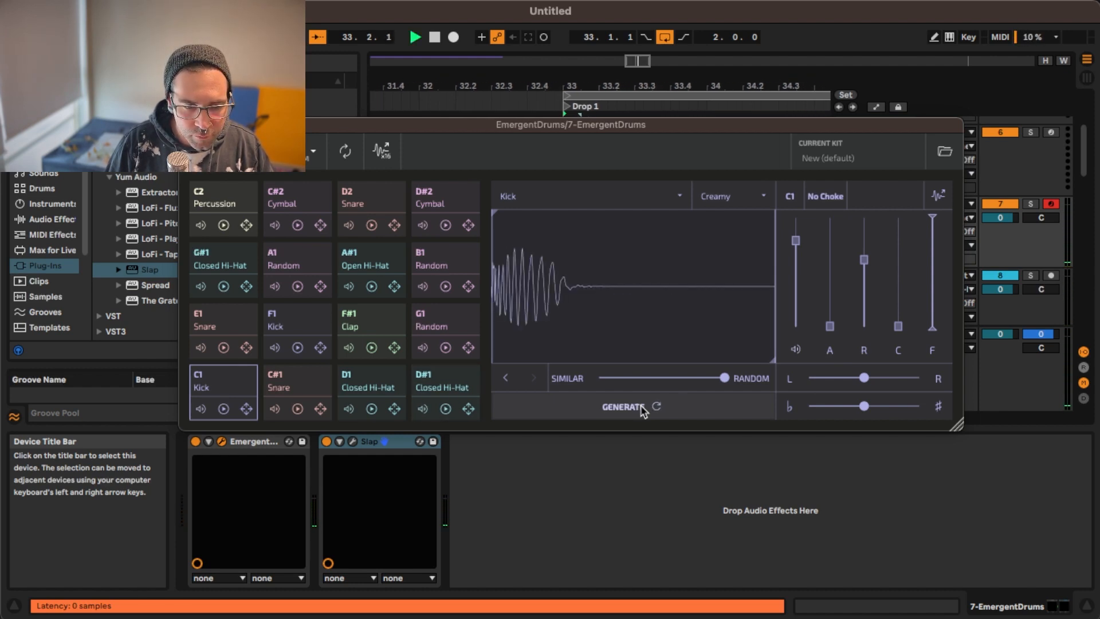
left_click(643, 408)
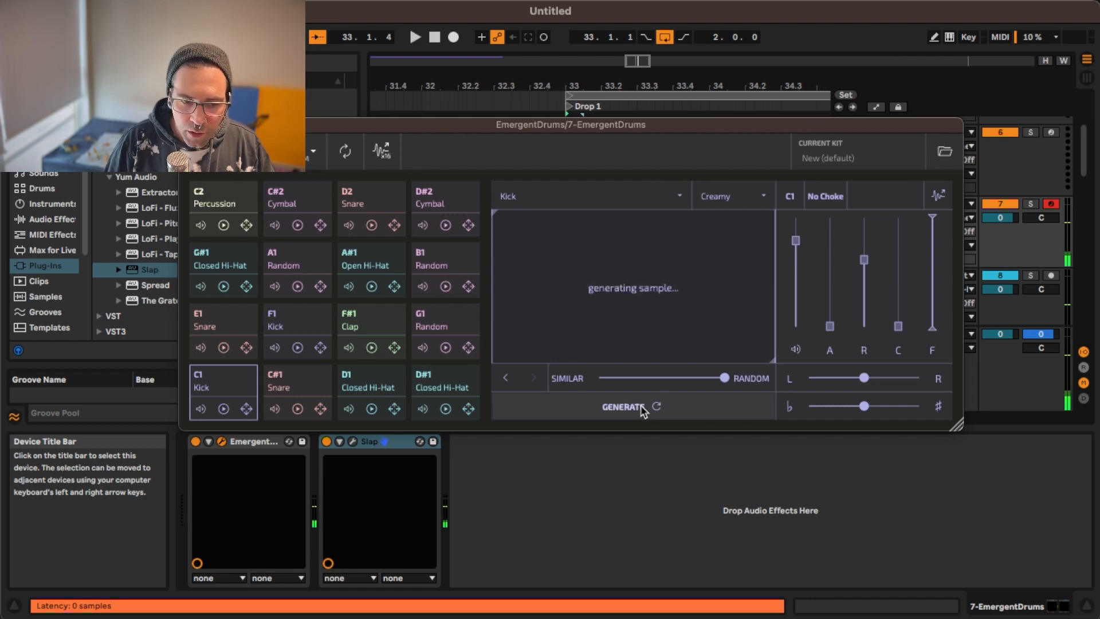
key("space")
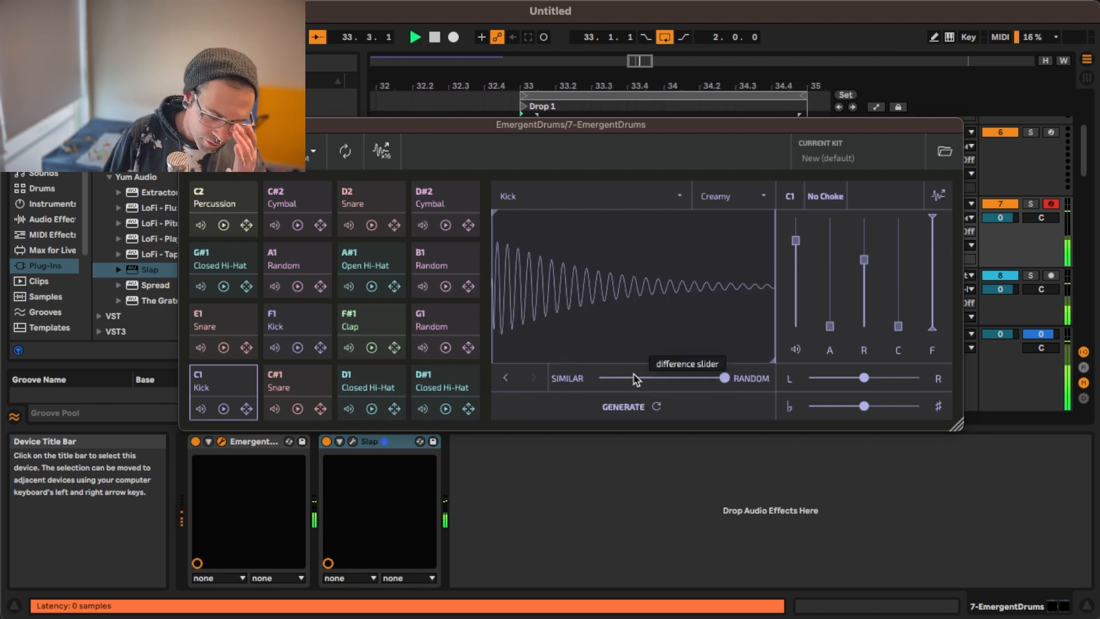
key("space")
left_click(656, 407)
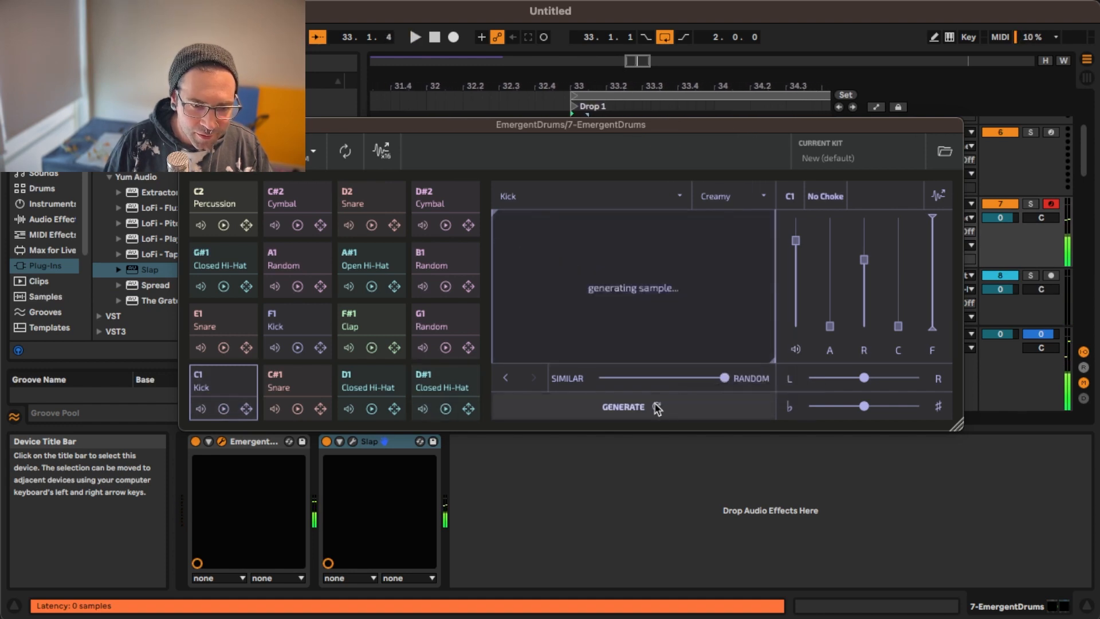
key("space")
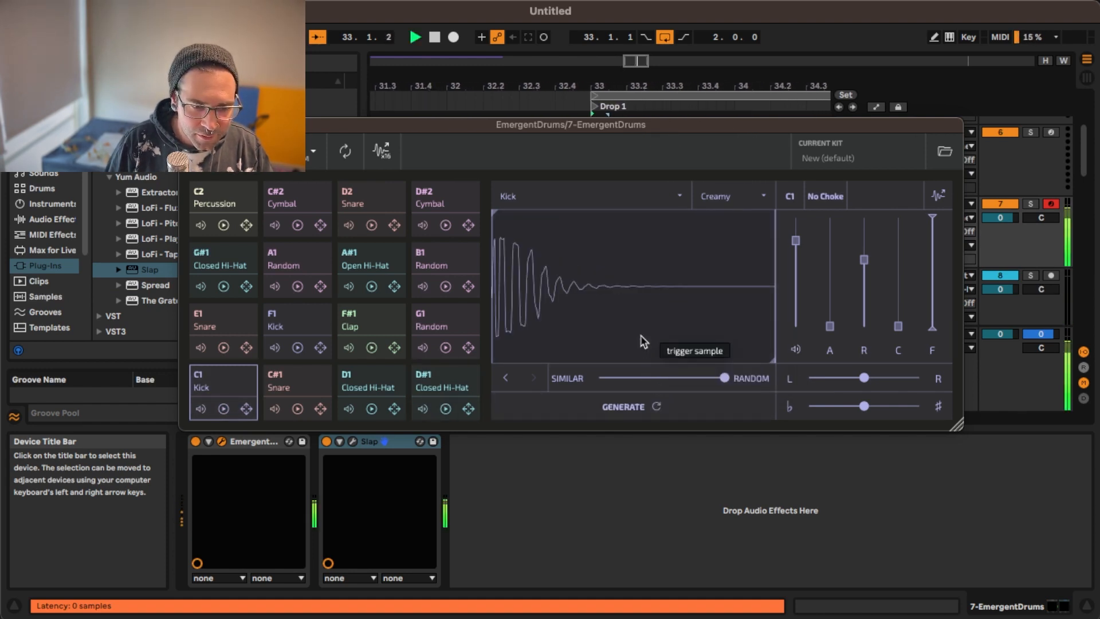
left_click(656, 406)
key("space")
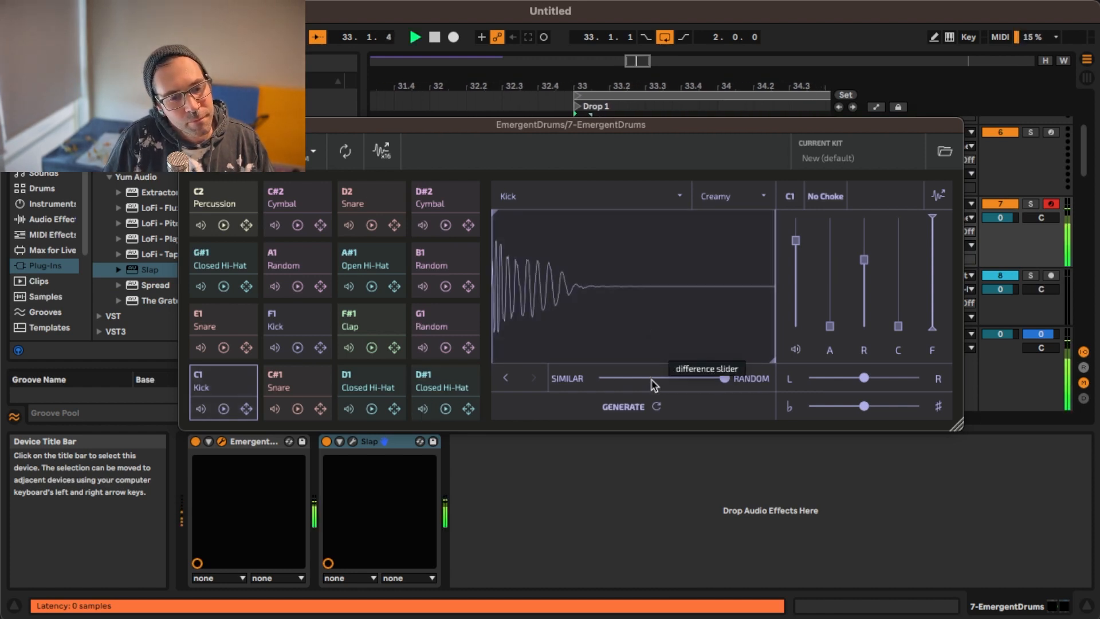
Generate another C1 kick, set the difference slider to 0.152, and generate and audition closer variations of it
left_click(657, 405)
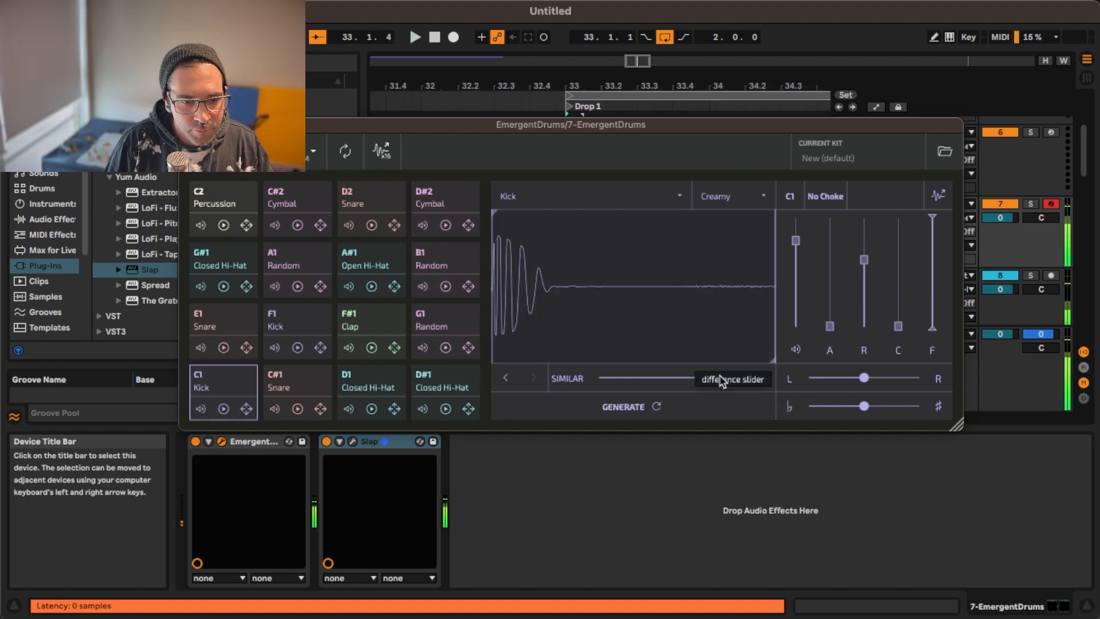
left_click_drag(725, 378, 630, 378)
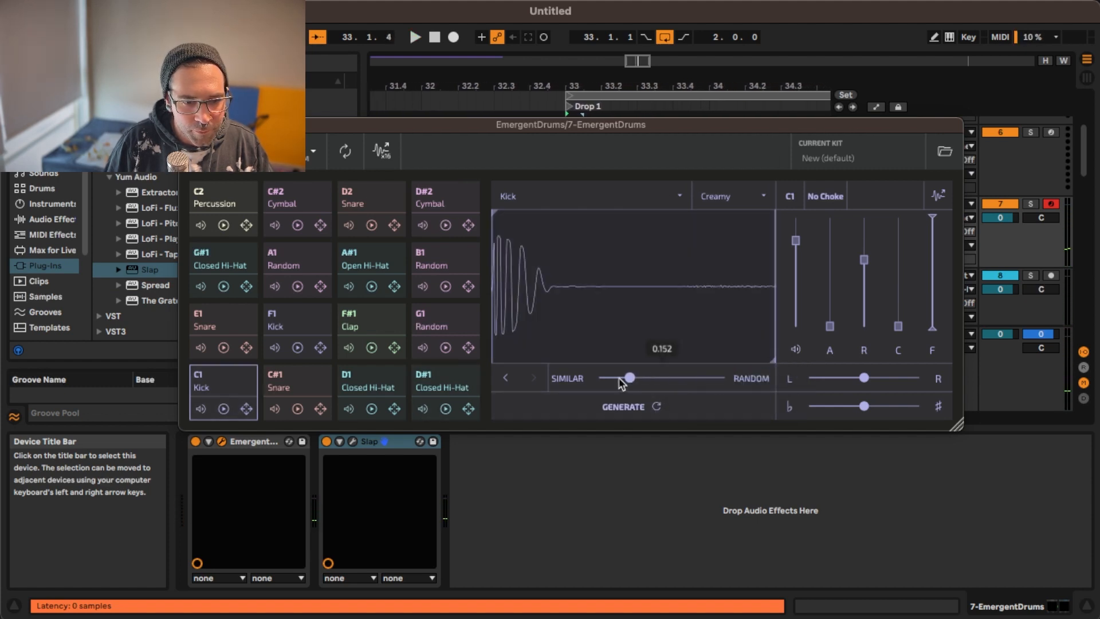
left_click(642, 407)
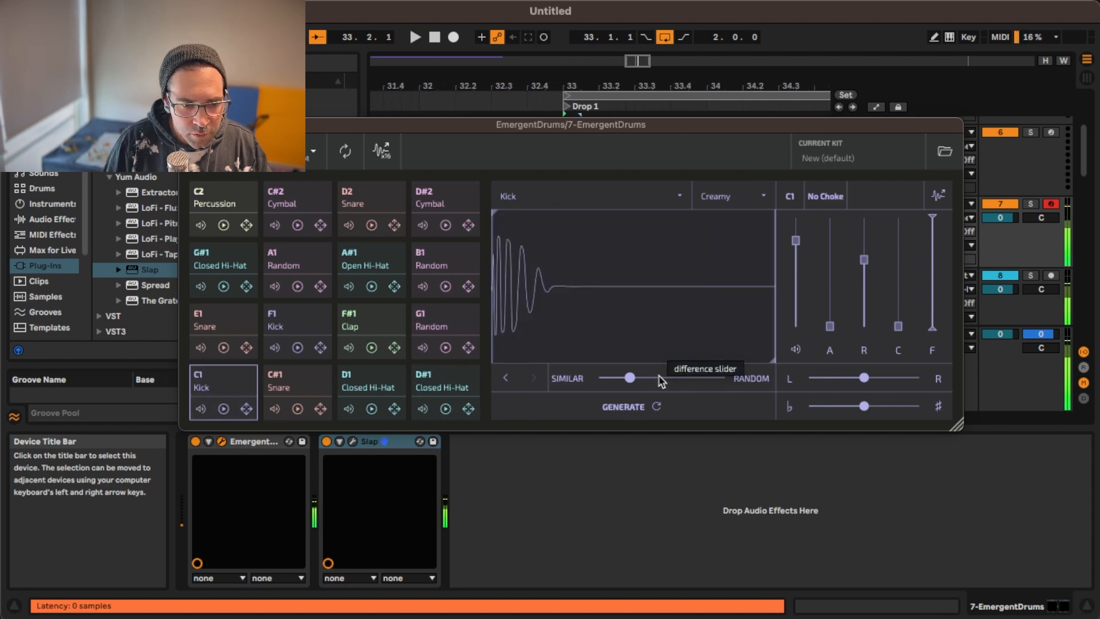
left_click(656, 406)
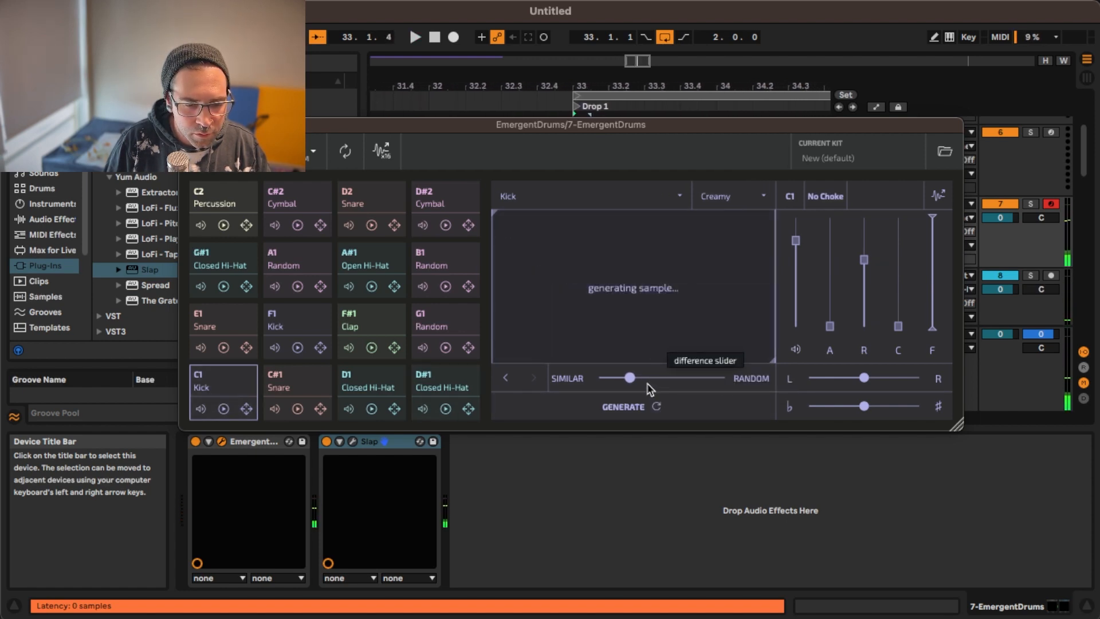
key("space")
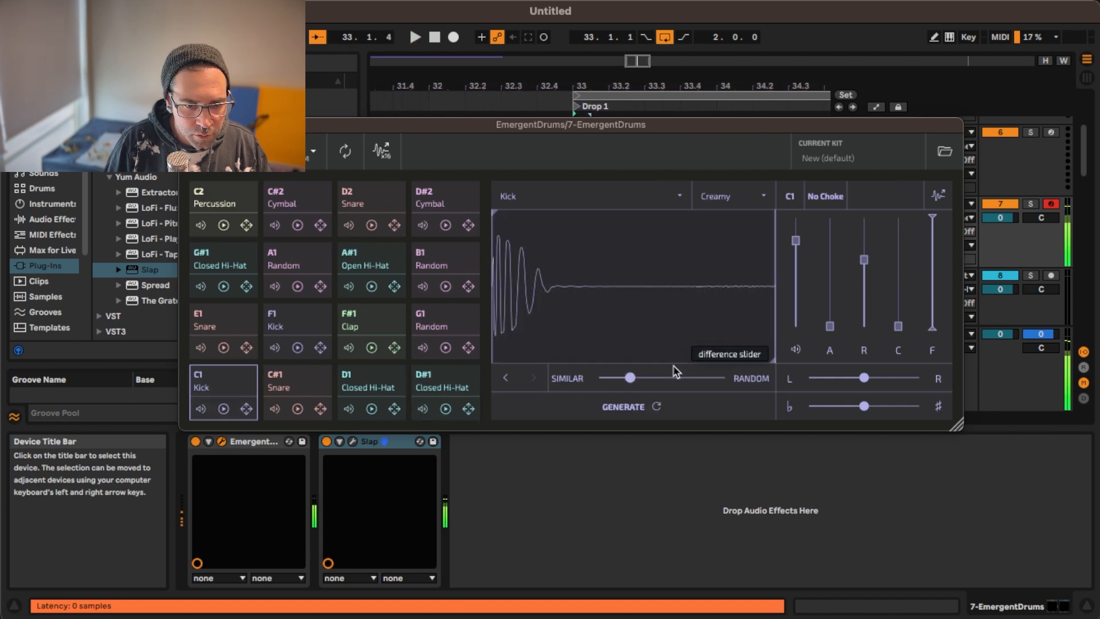
Raise the difference slider moderately and generate new variations of the C1 kick, auditioning them with the loop
left_click_drag(631, 378, 646, 380)
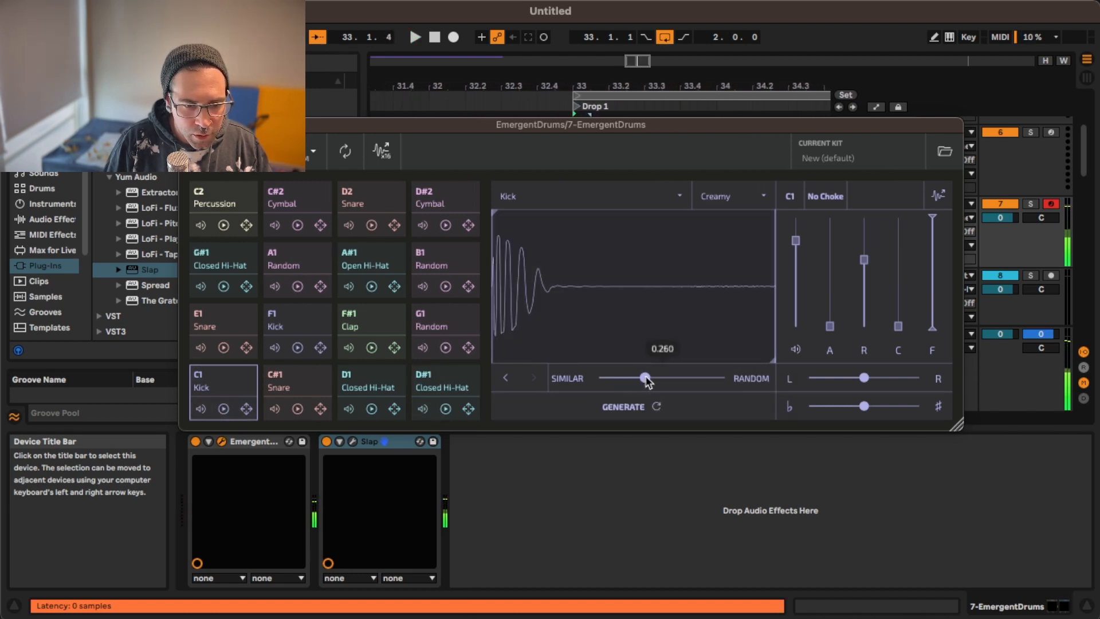
left_click(657, 408)
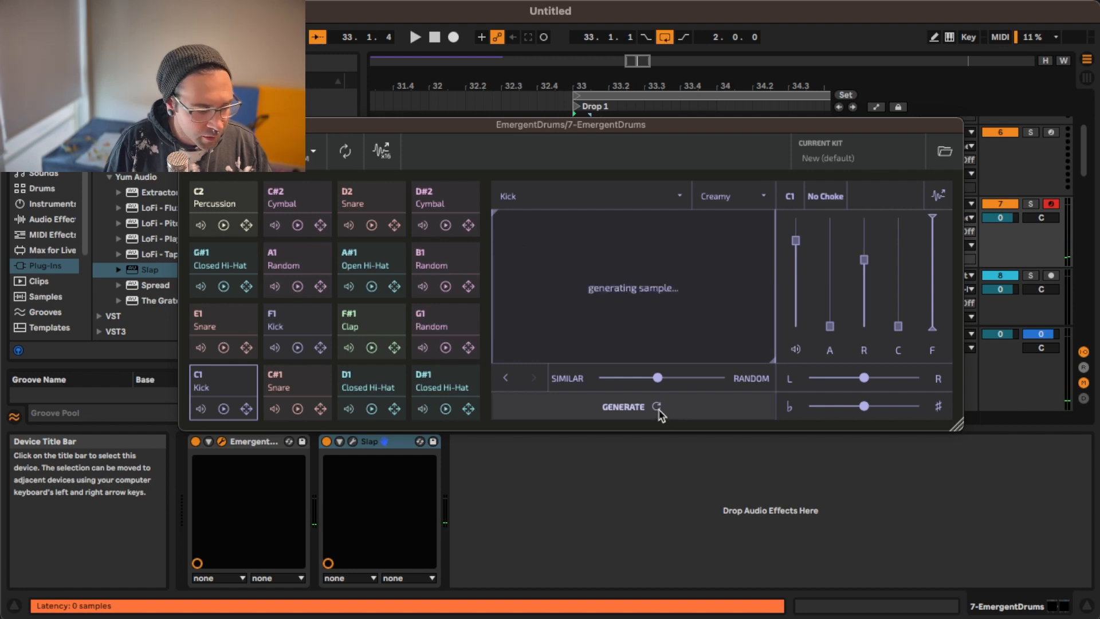
key("space")
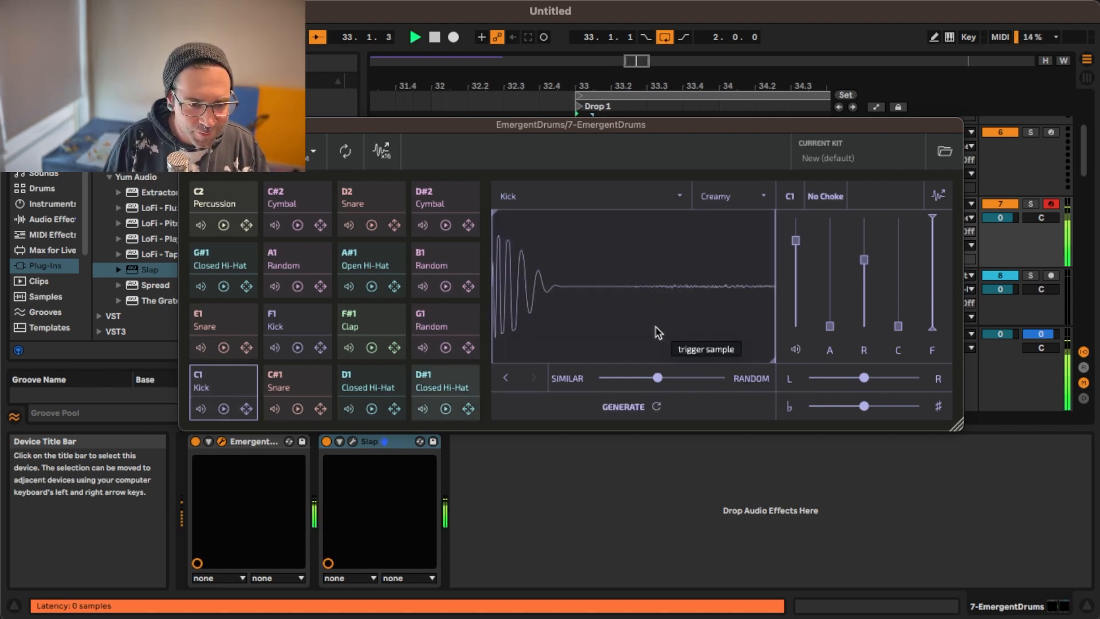
key("space")
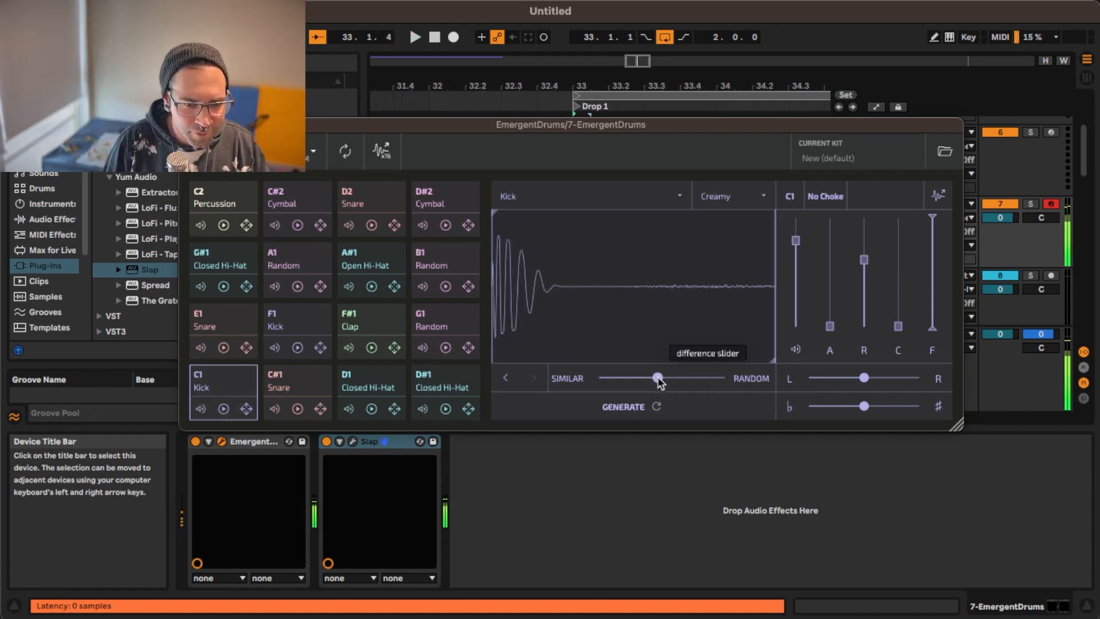
left_click(657, 406)
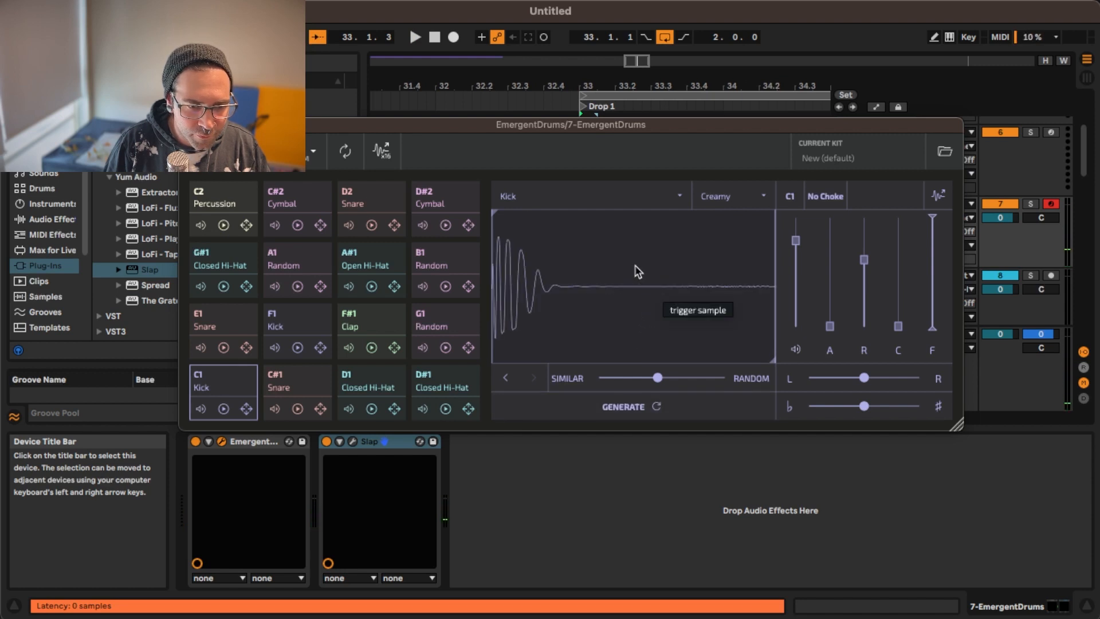
key("space")
key("space")
Keep generating C1 kick variations at the same difference setting and compare each one in the loop
left_click(656, 408)
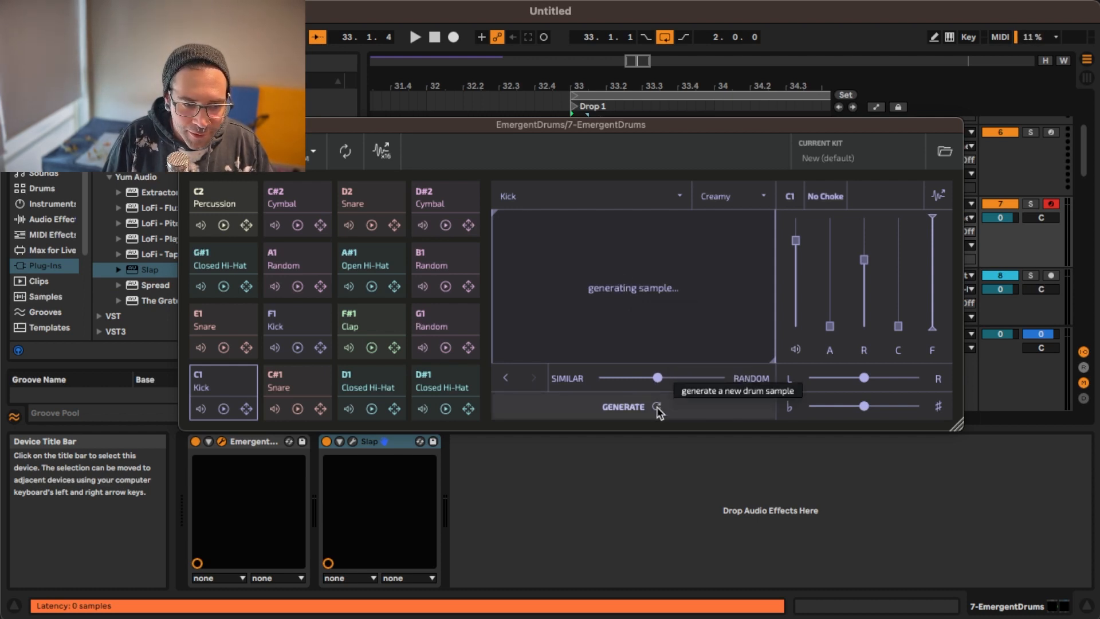
key("space")
key("space")
key("space")
key("space")
key("space")
key("space")
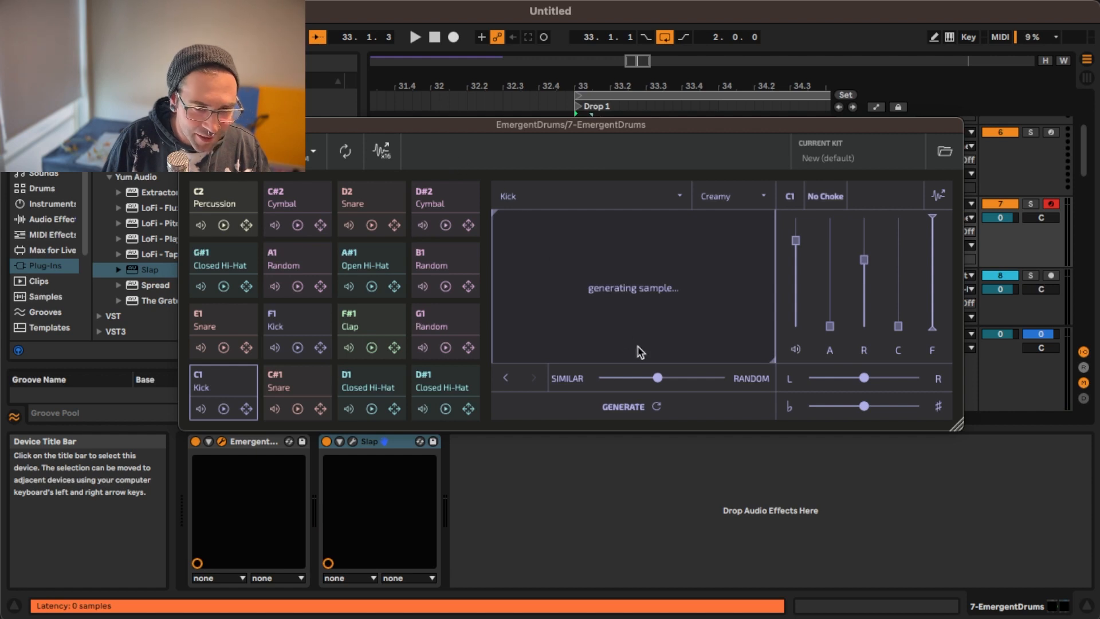
key("space")
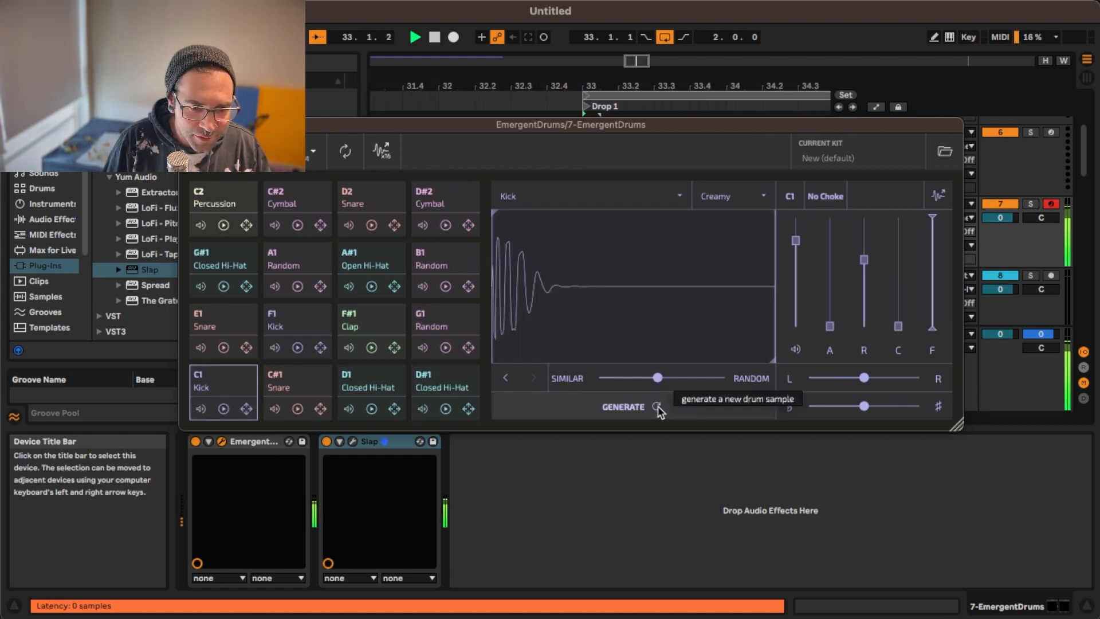
key("space")
Set the difference slider to 0.719, generate and audition a new C1 kick, and close EmergentDrums
left_click_drag(657, 379, 697, 378)
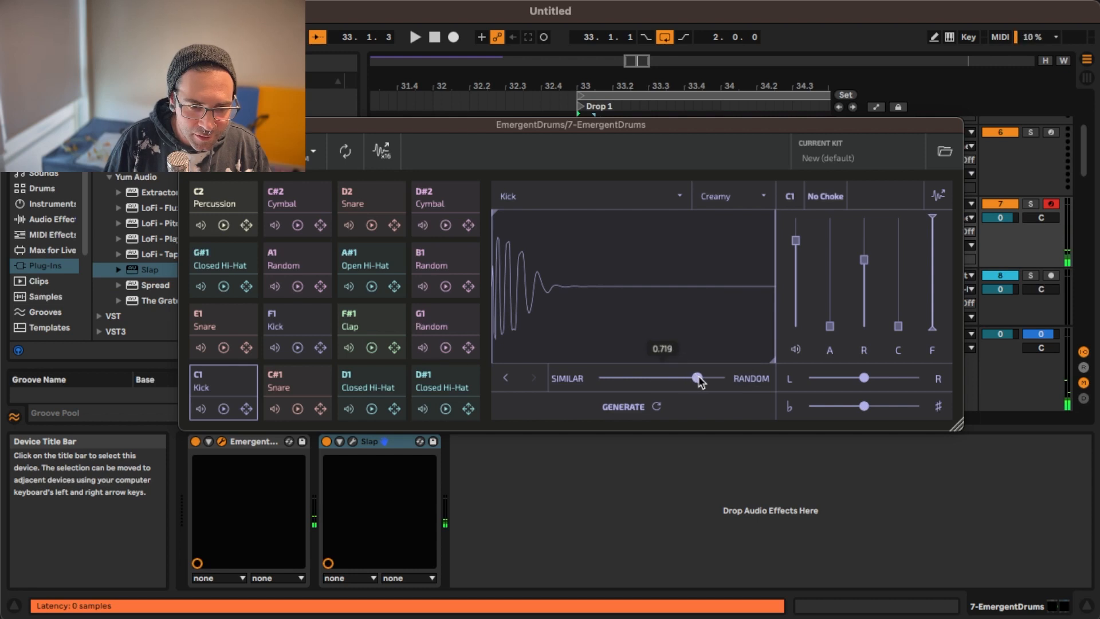
left_click(656, 407)
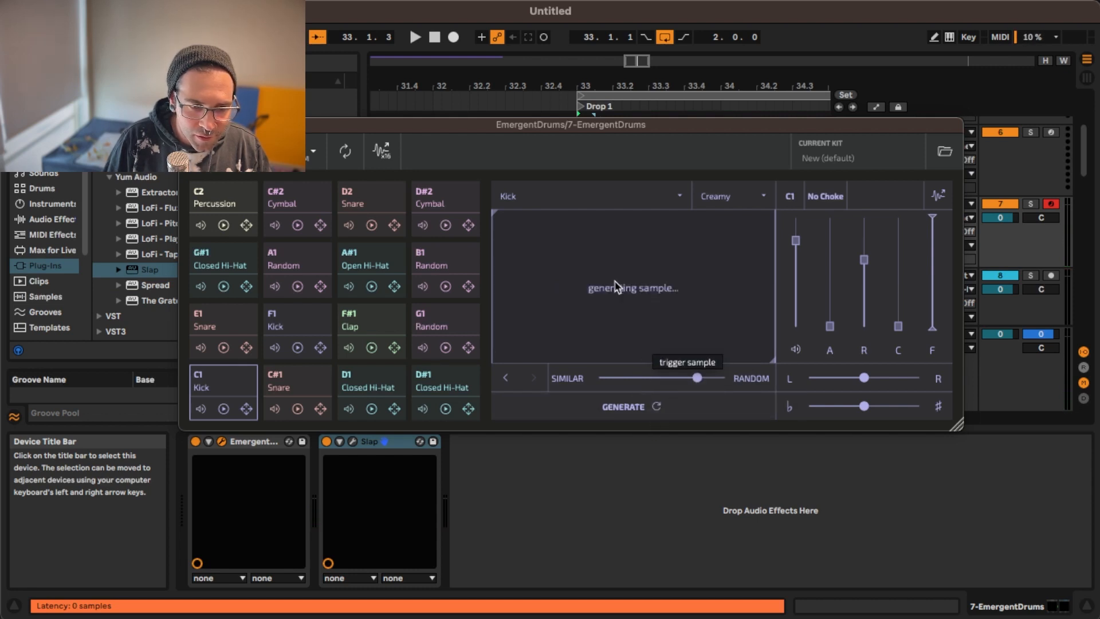
key("space")
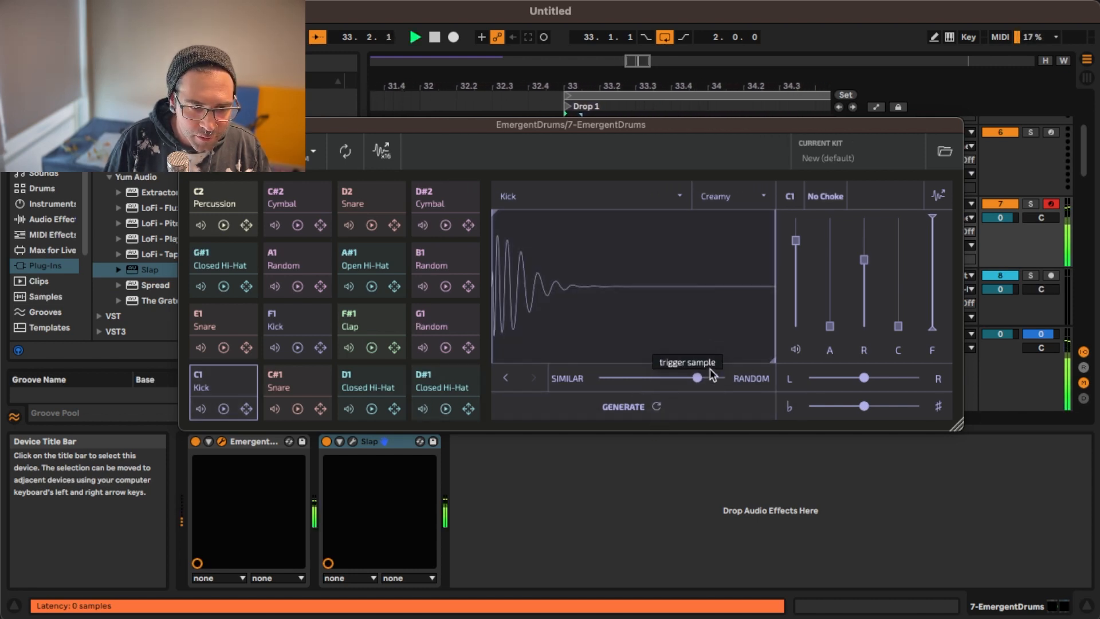
key("space")
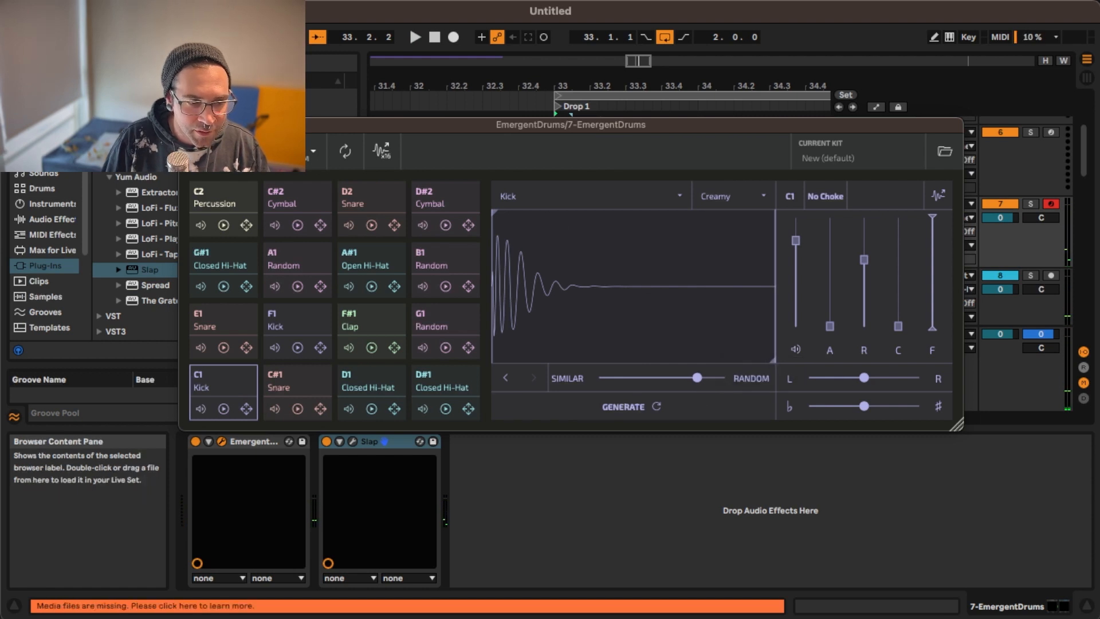
left_click(187, 124)
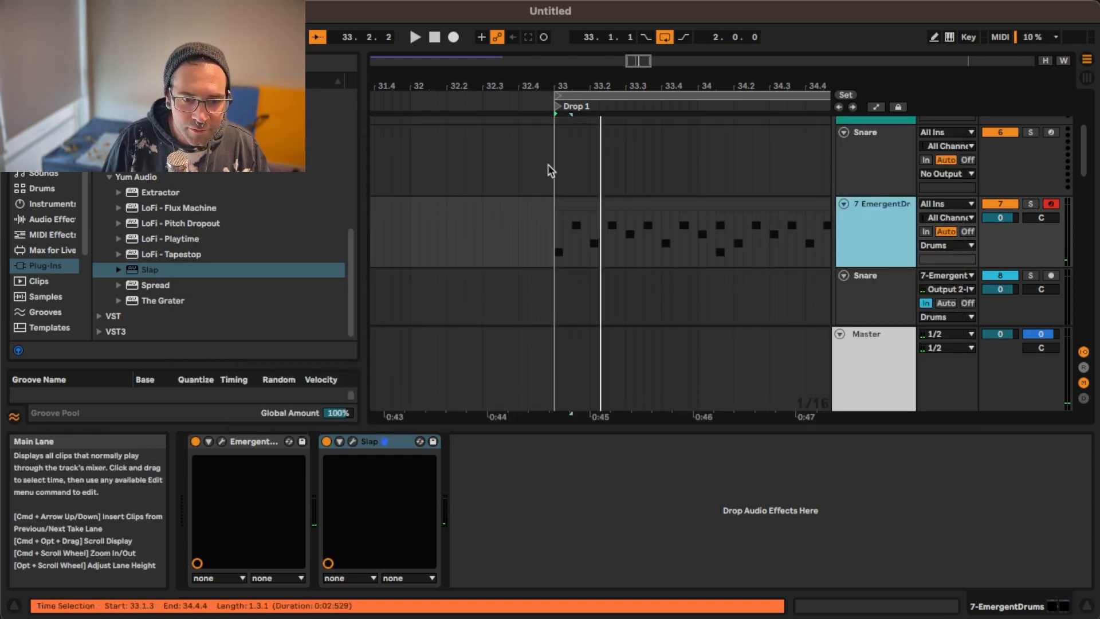
Open Slap on the EmergentDrums track to check its settings, close it and play the loop
left_click(352, 441)
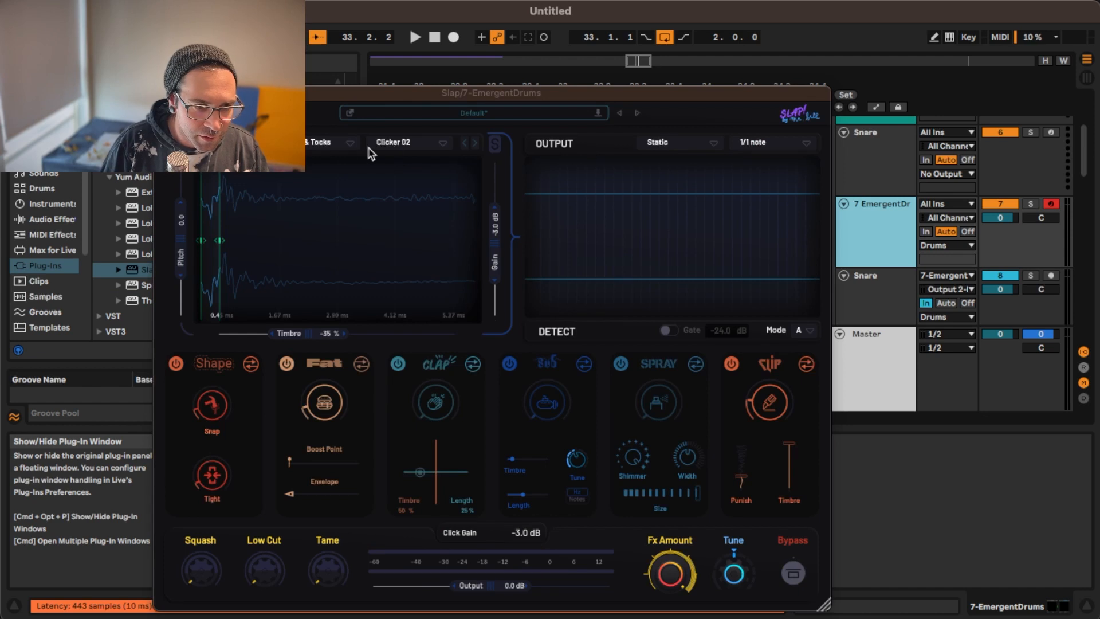
key("super+alt+p")
key("space")
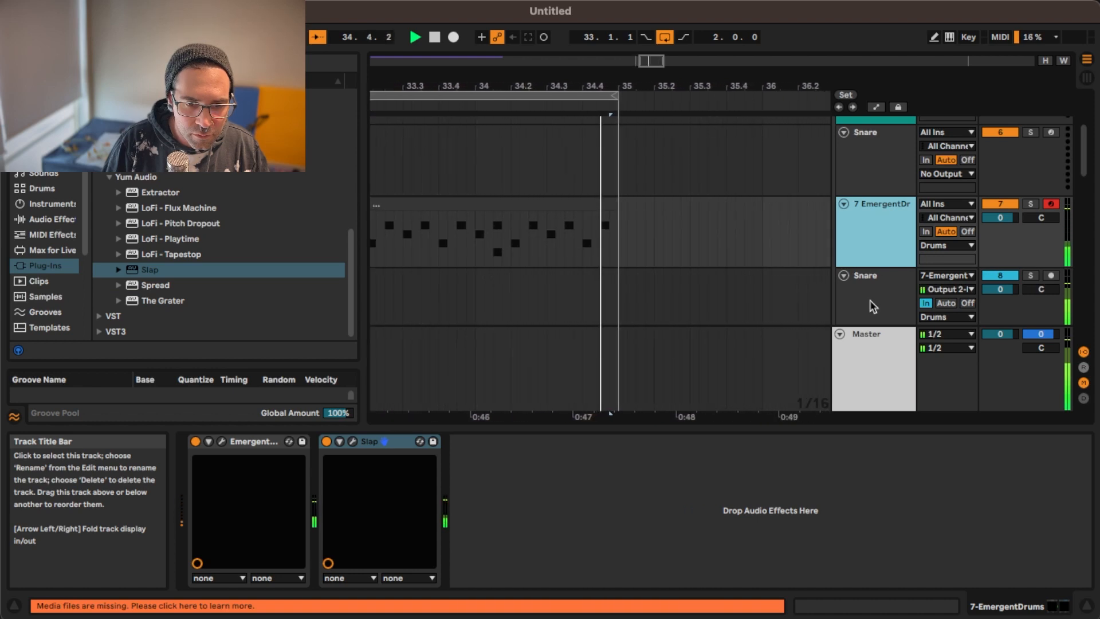
Select the Snare track and load the Slap plug-in on it, moving its window clear of the browser
key("Down")
scroll(875, 223, "down", 2)
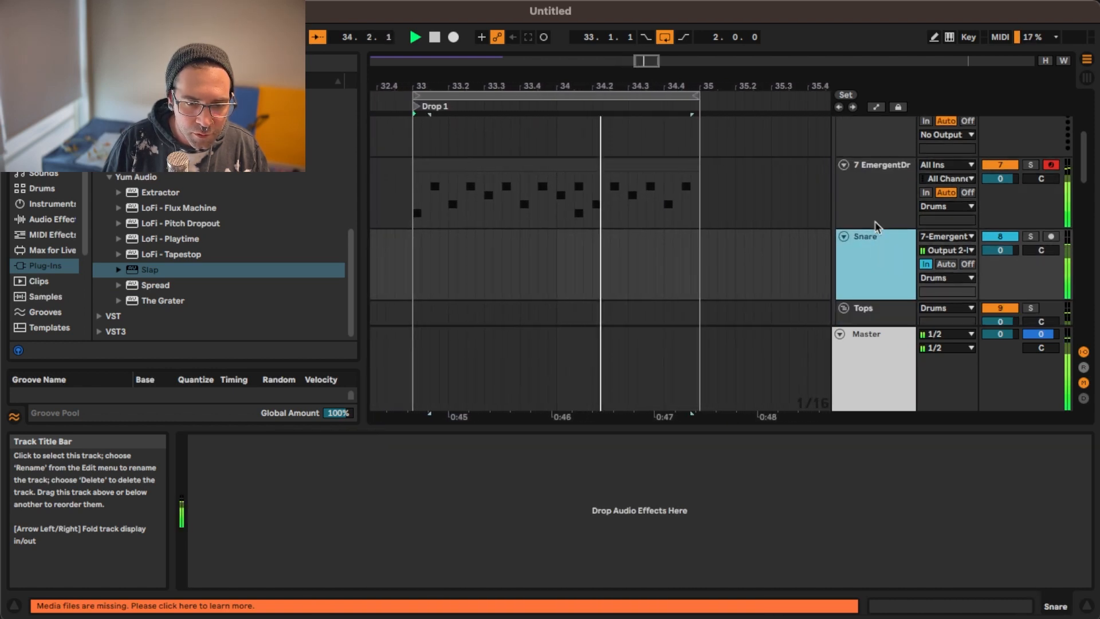
double_click(175, 274)
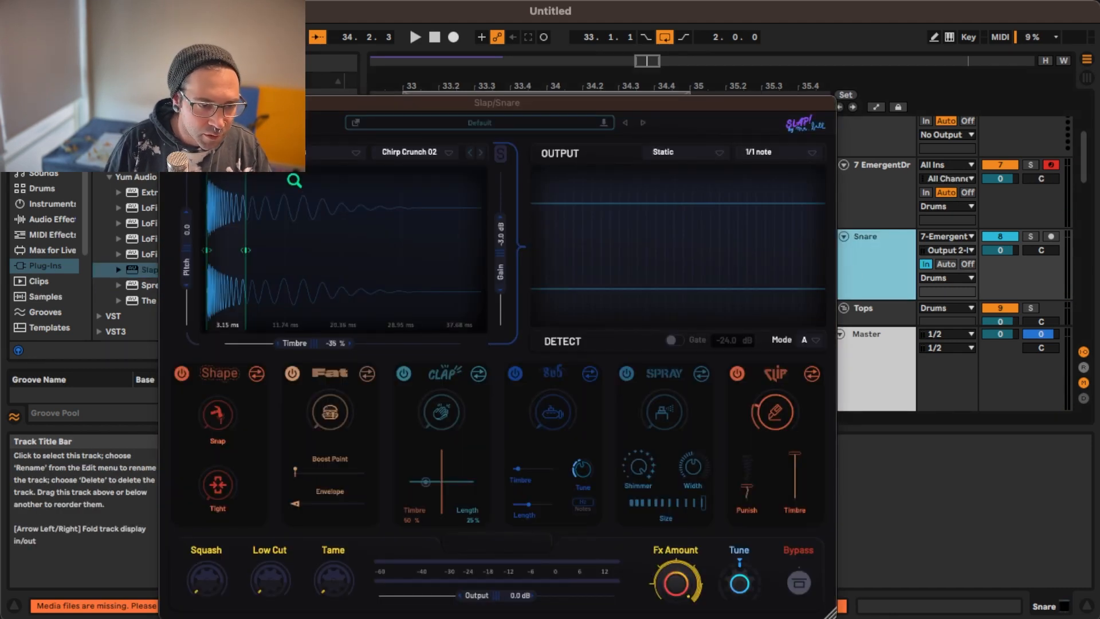
left_click_drag(269, 103, 296, 89)
Play the loop and shape the snare in Slap with Snap at 23%, more Tight, and Clip Punish at 61%
key("space")
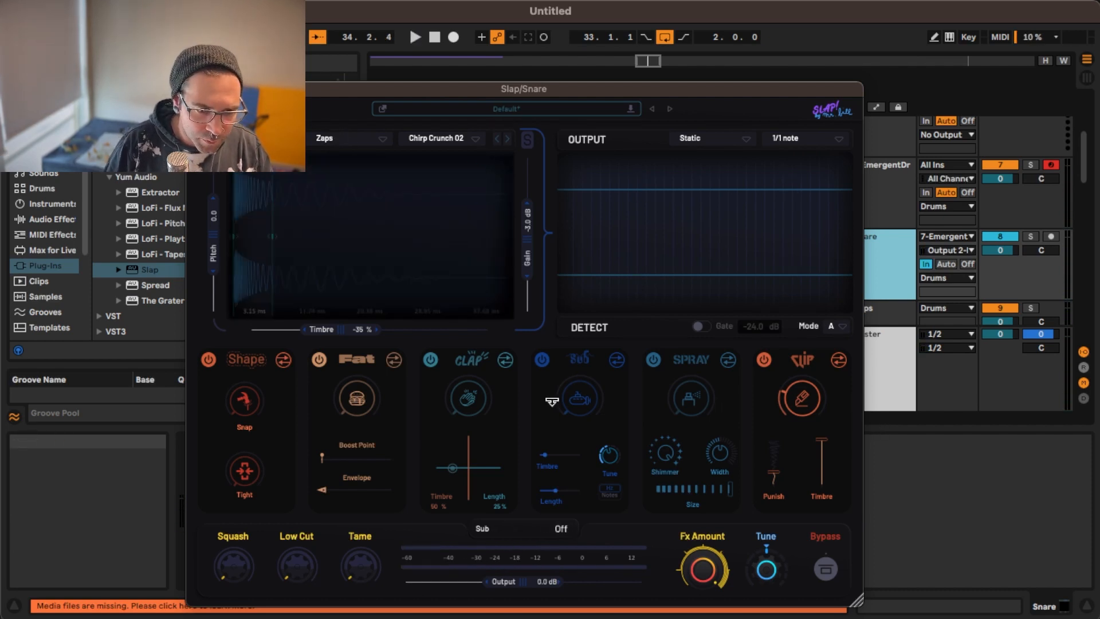
key("space")
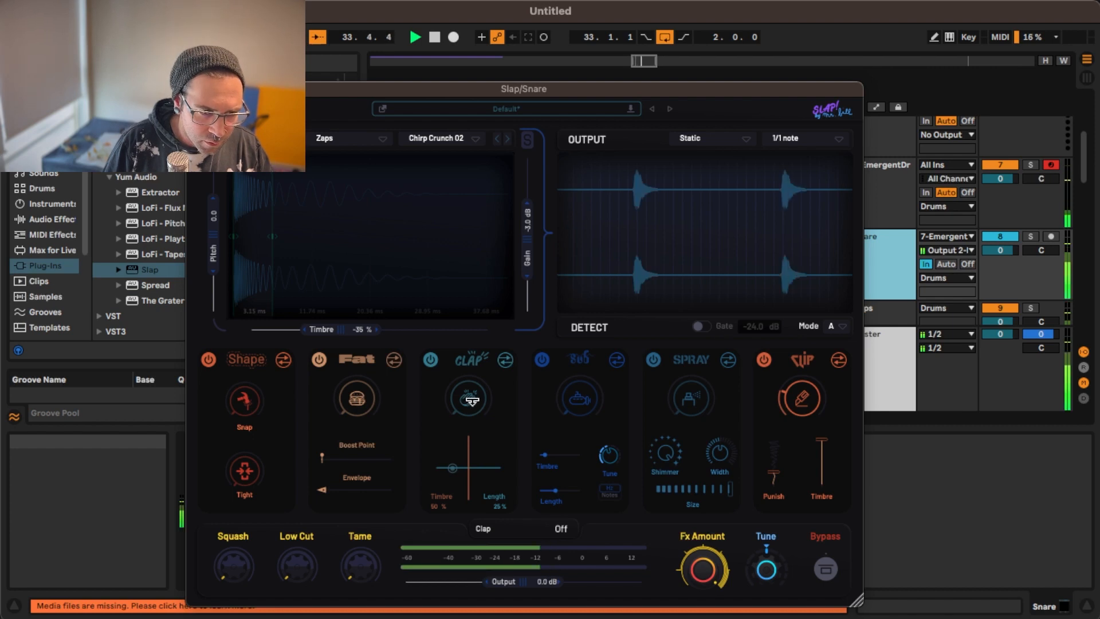
left_click_drag(245, 410, 254, 372)
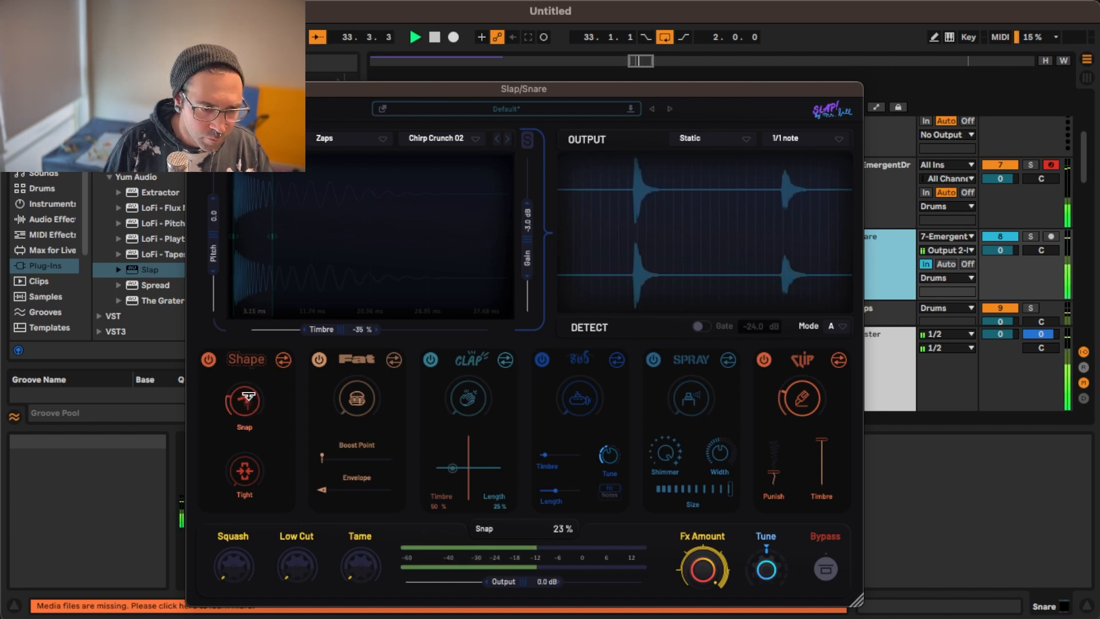
left_click_drag(244, 479, 251, 442)
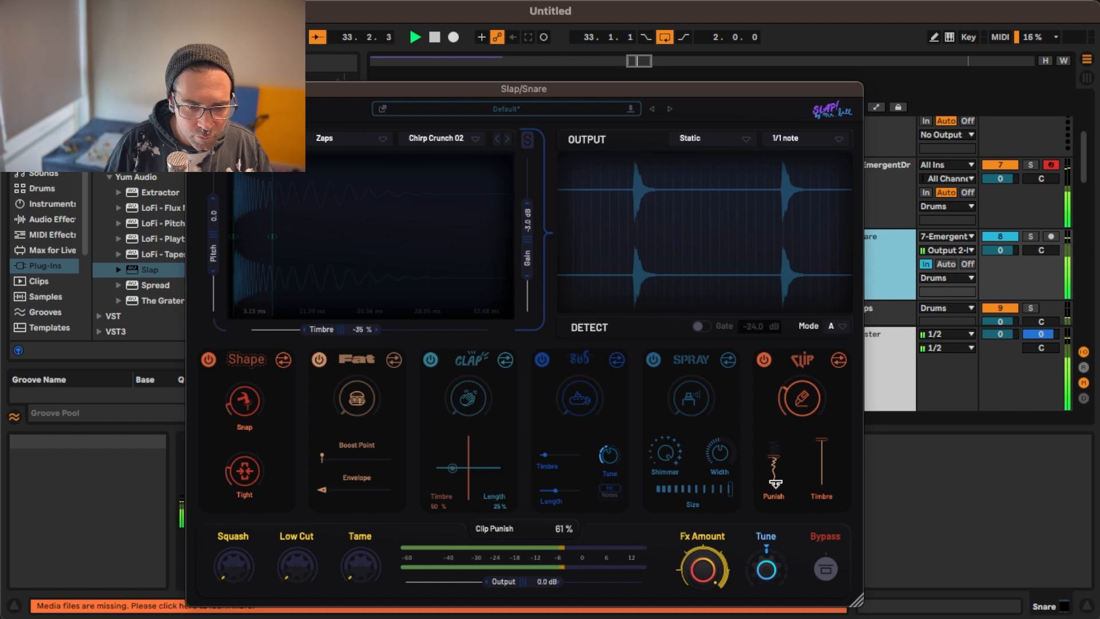
Raise Slap's Clip and Clap amounts on the snare with clap Timbre at 100%, try the Tune dial, and close the plug-in
left_click_drag(802, 396, 802, 395)
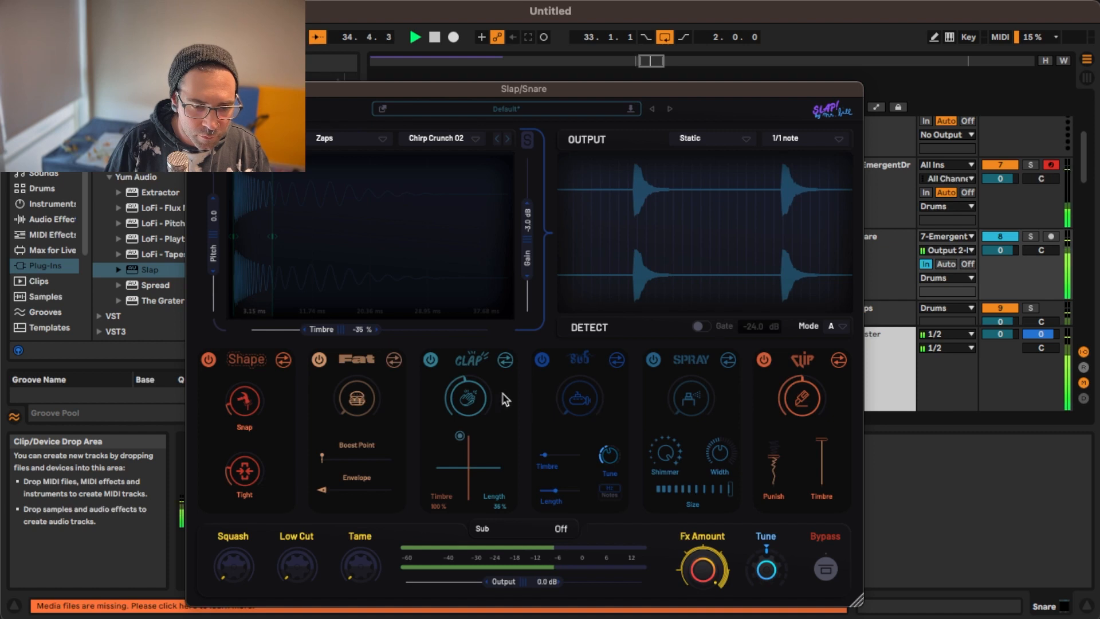
mouse_move(766, 577)
left_mouse_down()
mouse_move(777, 515)
mouse_move(765, 598)
left_mouse_up()
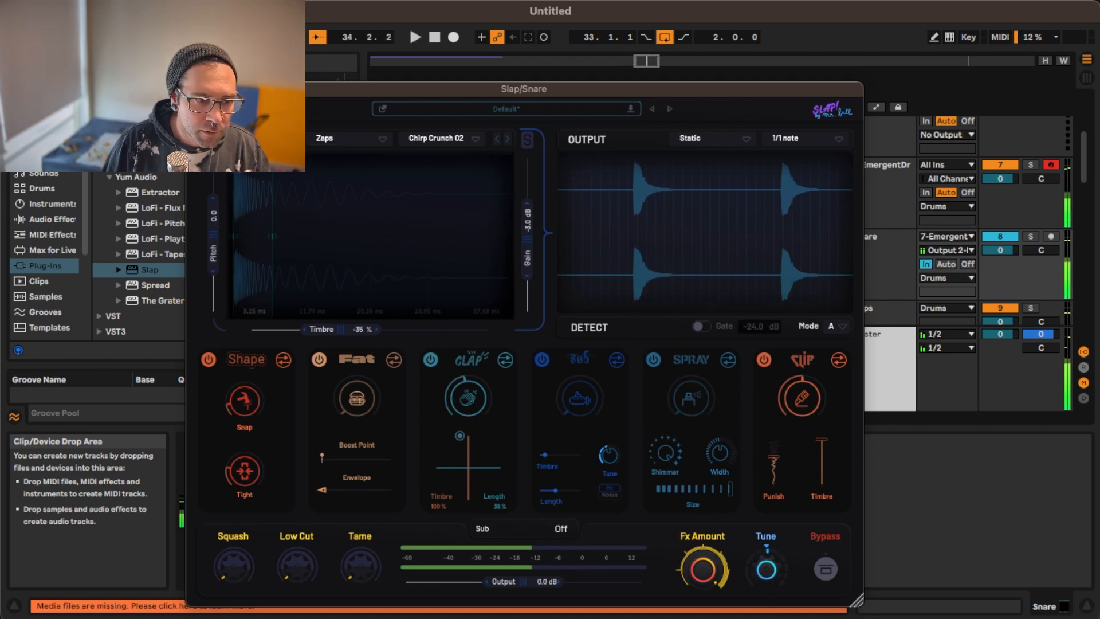
left_click(196, 89)
Add EQ Eight after Slap on the EmergentDrums track and play the loop through it
left_click(884, 190)
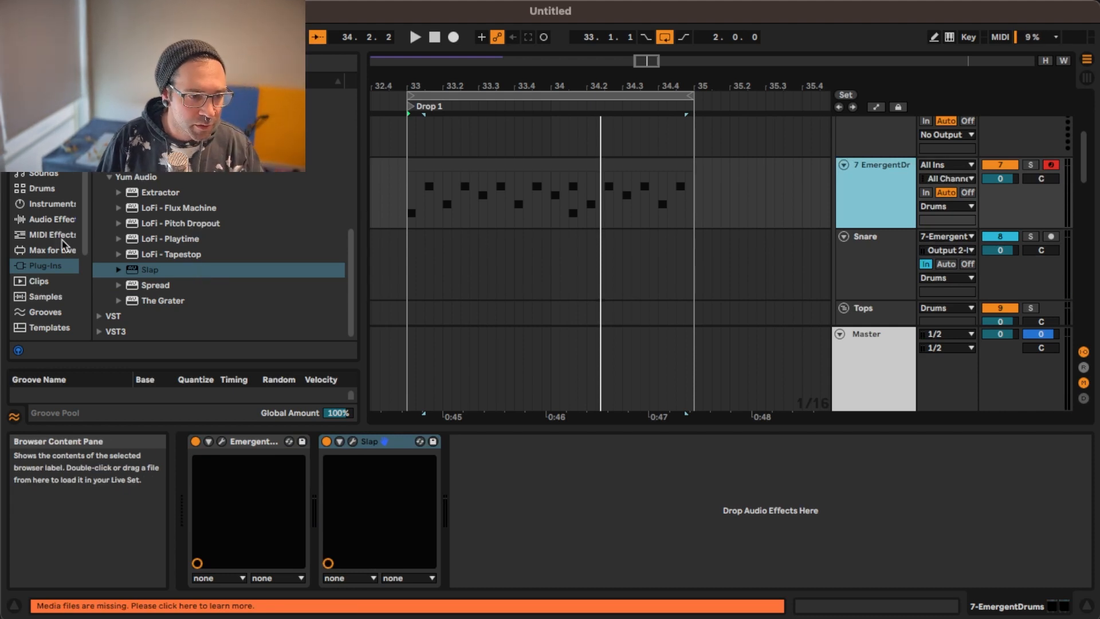
left_click(49, 219)
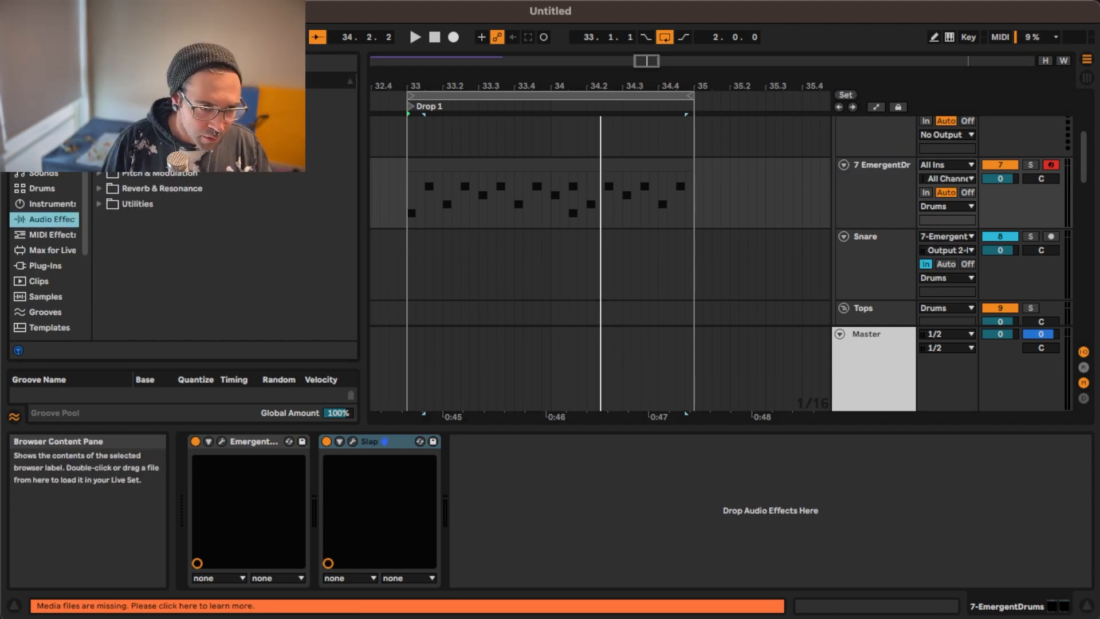
left_click(100, 143)
left_click(146, 191)
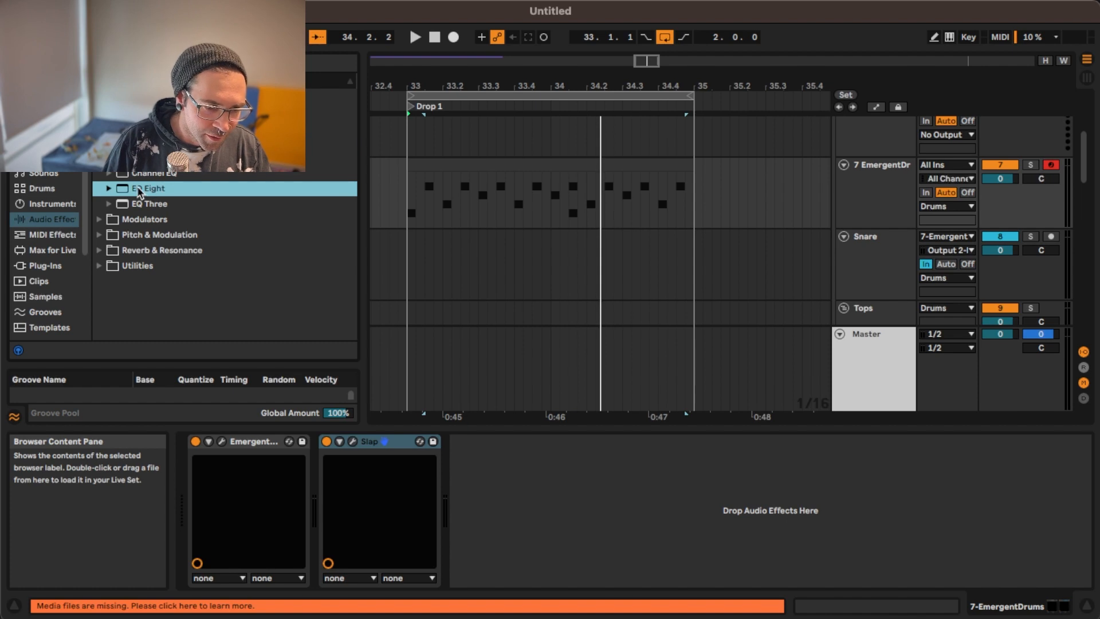
left_click_drag(140, 191, 486, 491)
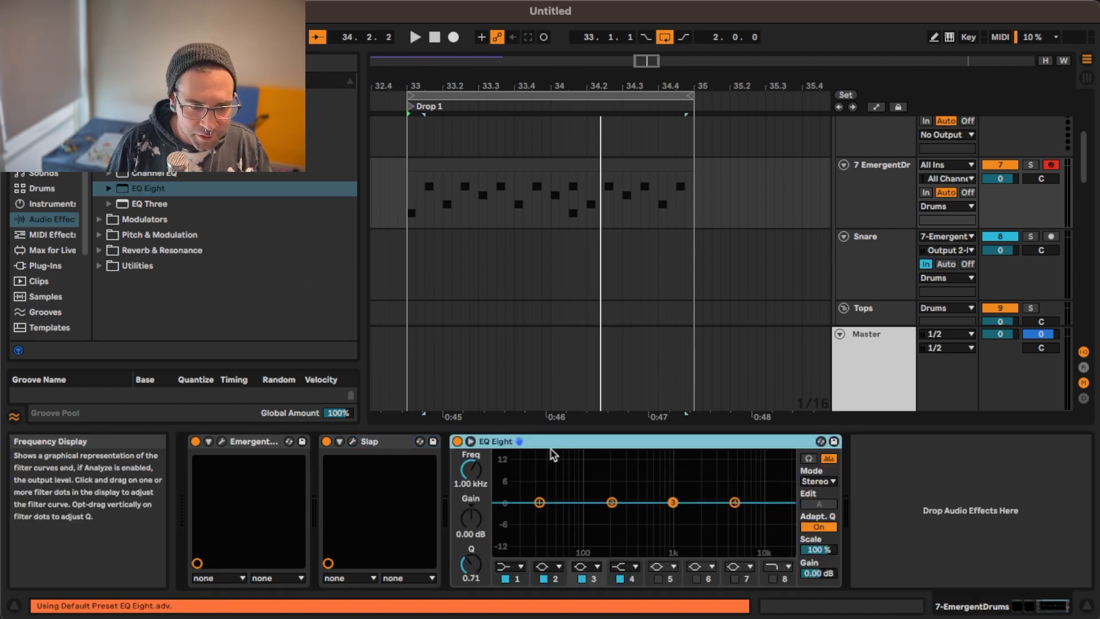
key("space")
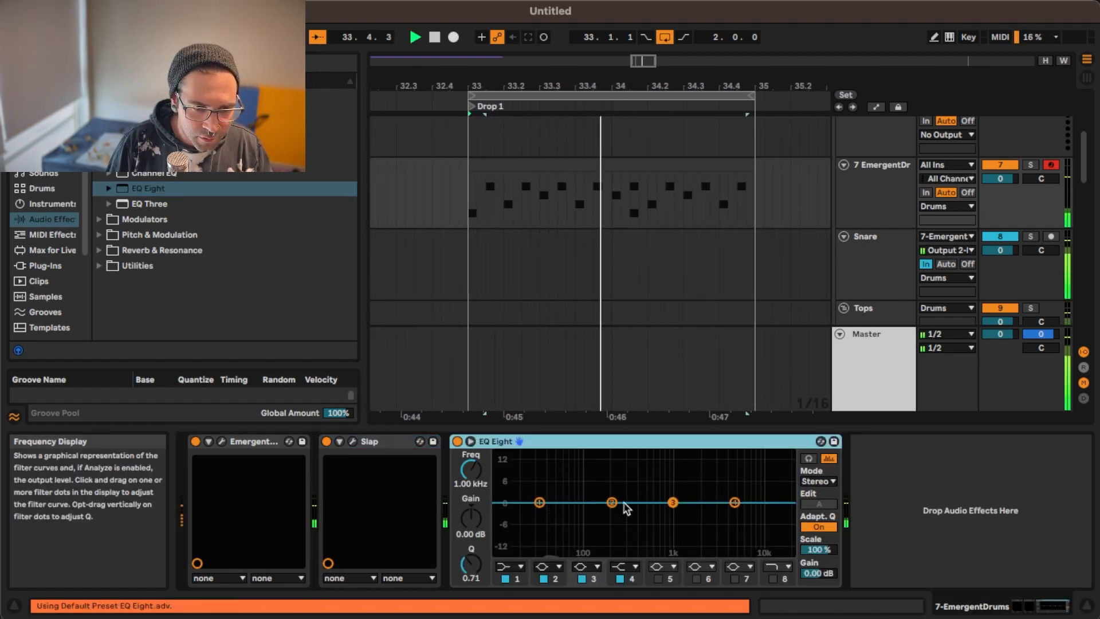
key("space")
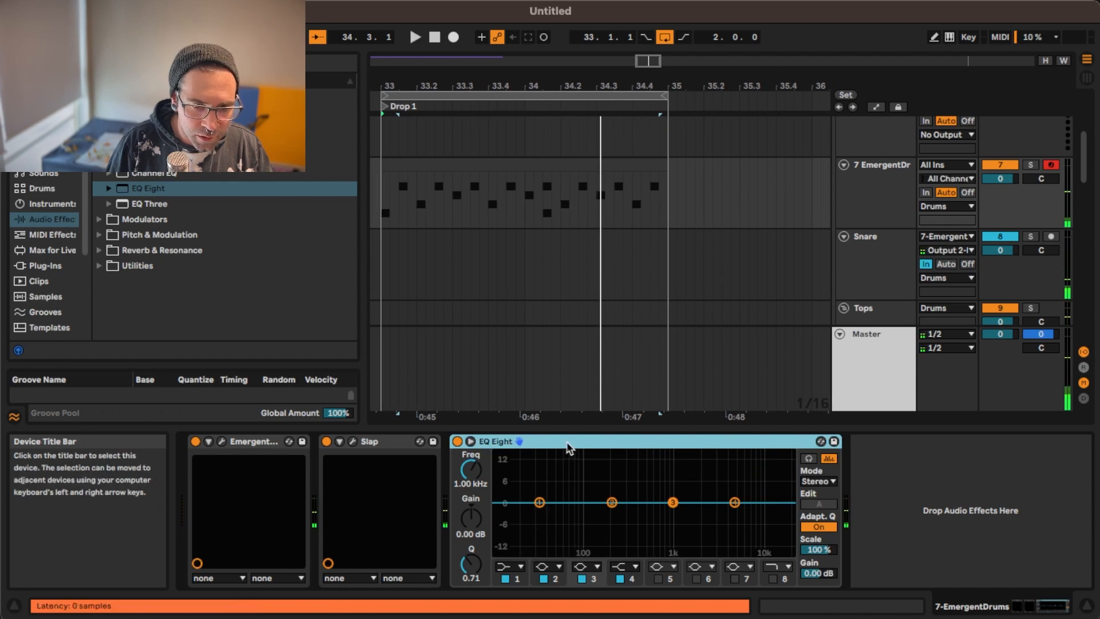
left_click(864, 183)
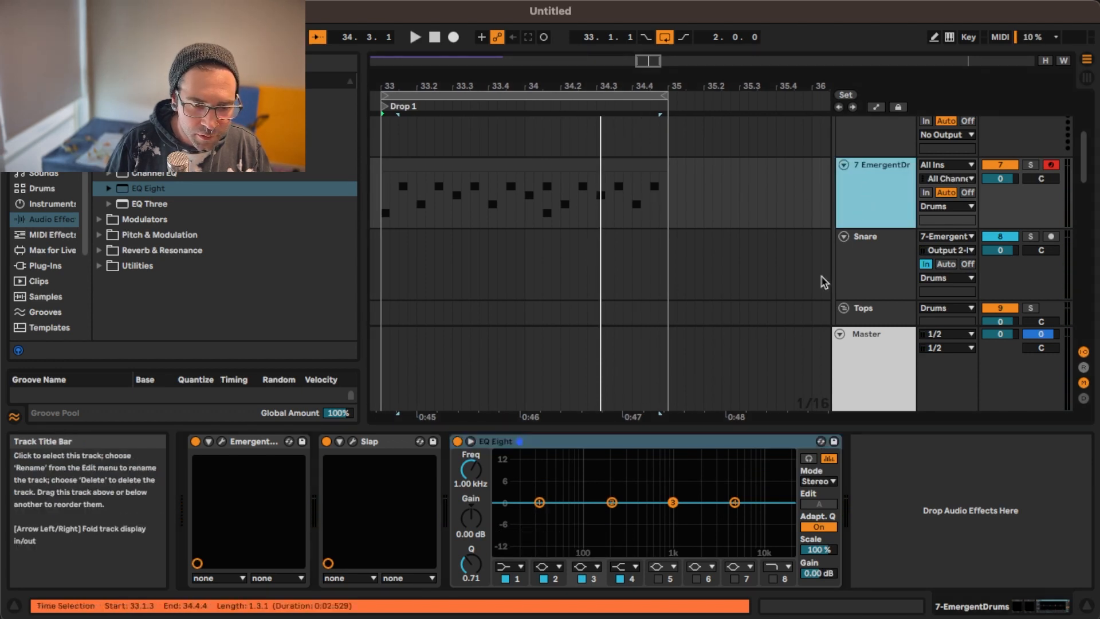
Delete EQ Eight from the EmergentDrums track, add EQ Eight after Slap on the Snare track, and play the loop
left_click(720, 444)
key("Delete")
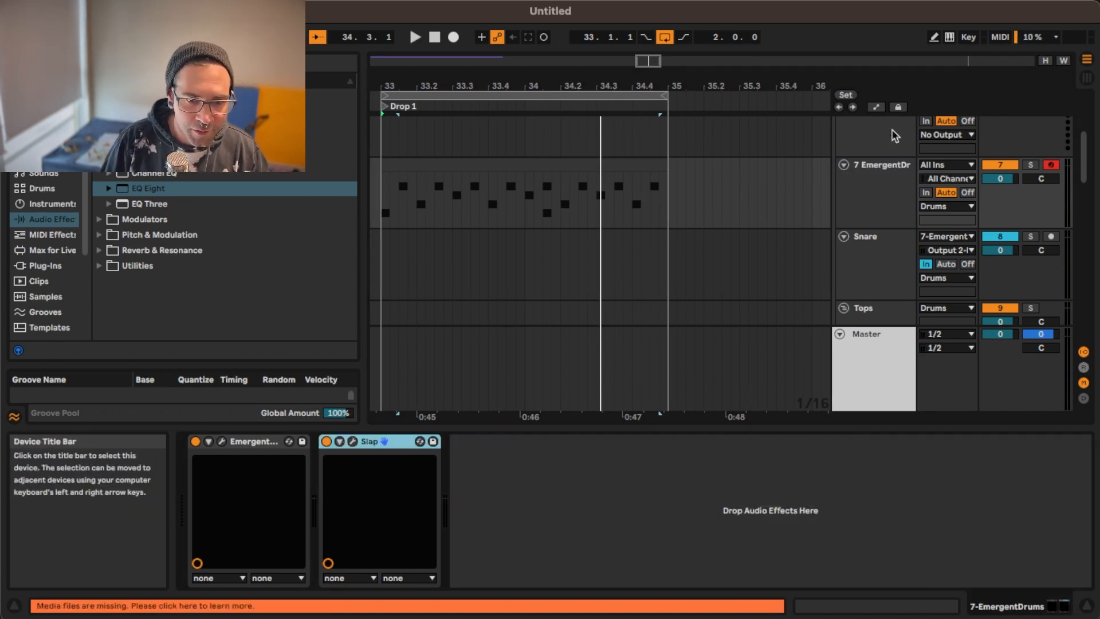
left_click(875, 251)
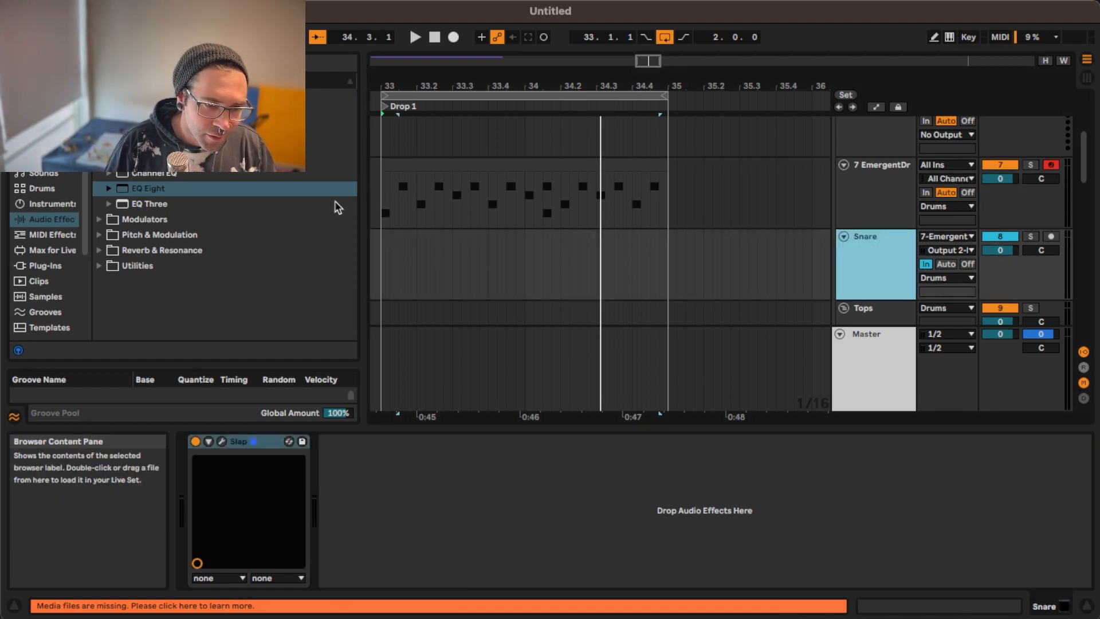
double_click(201, 188)
key("space")
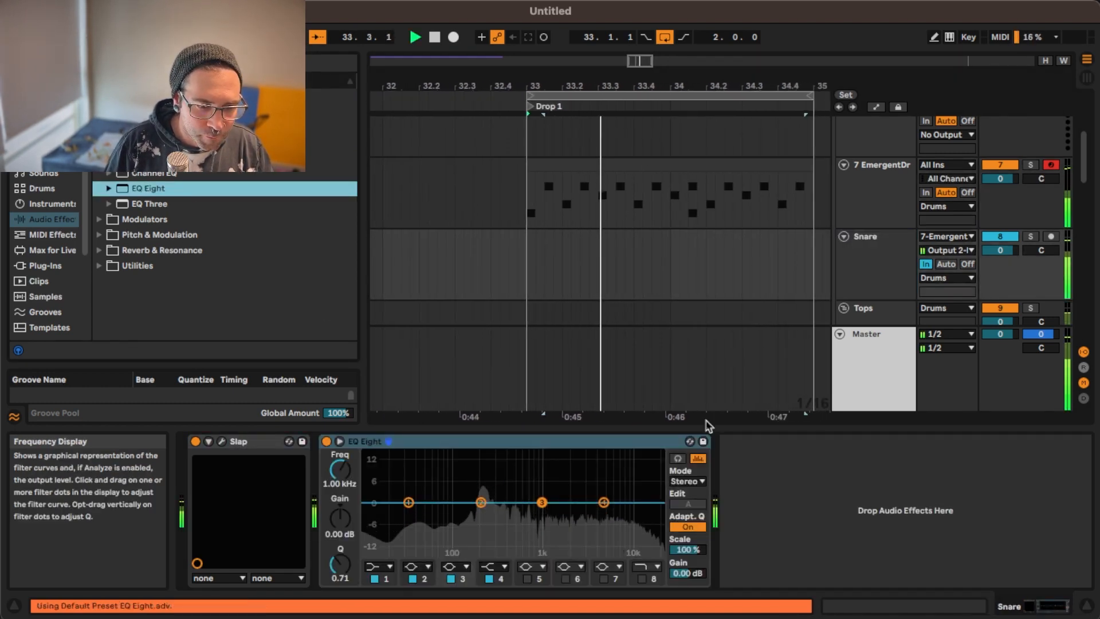
Boost band 2 of the snare's EQ Eight by 4.09 dB at 235 Hz with Q 3.92, auditioning the loop
key("space")
left_click_drag(482, 503, 487, 494)
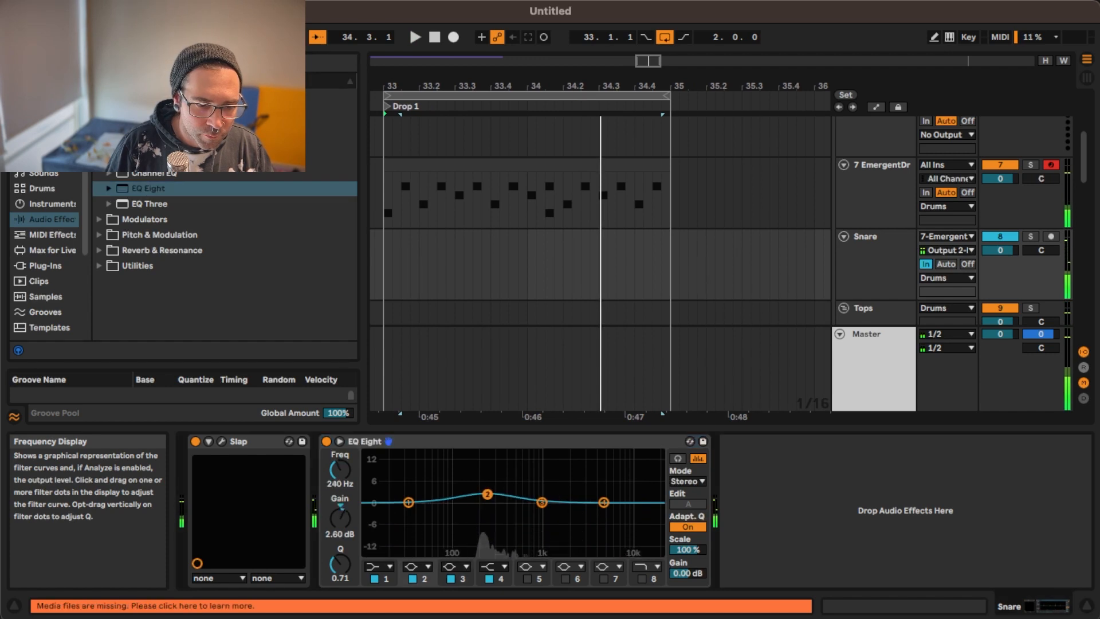
left_click_drag(340, 565, 340, 535)
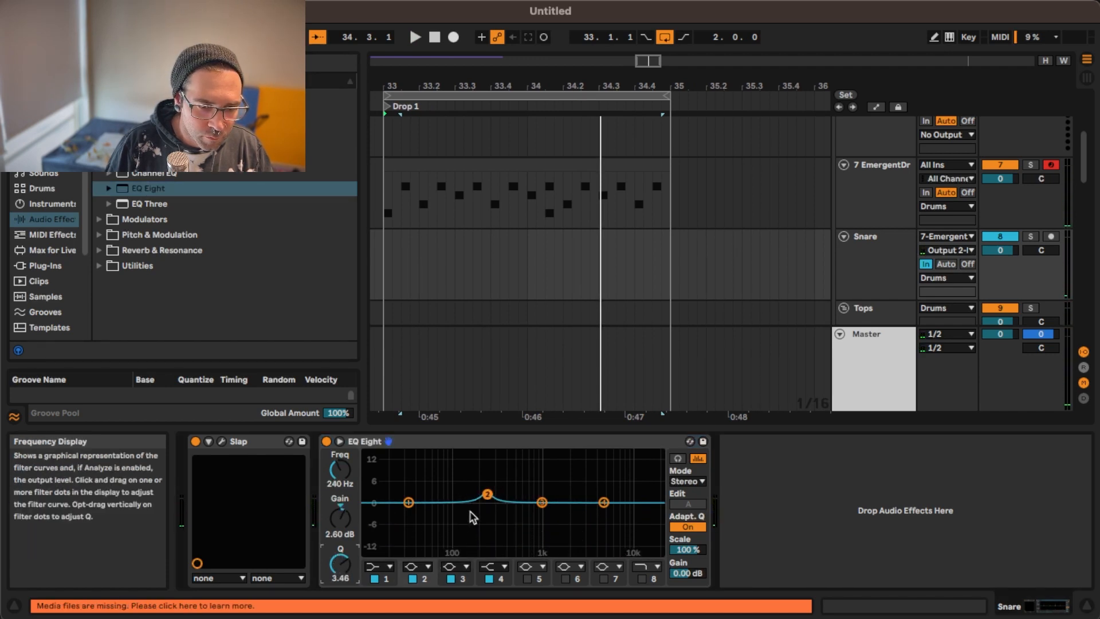
key("space")
left_click_drag(484, 490, 486, 489)
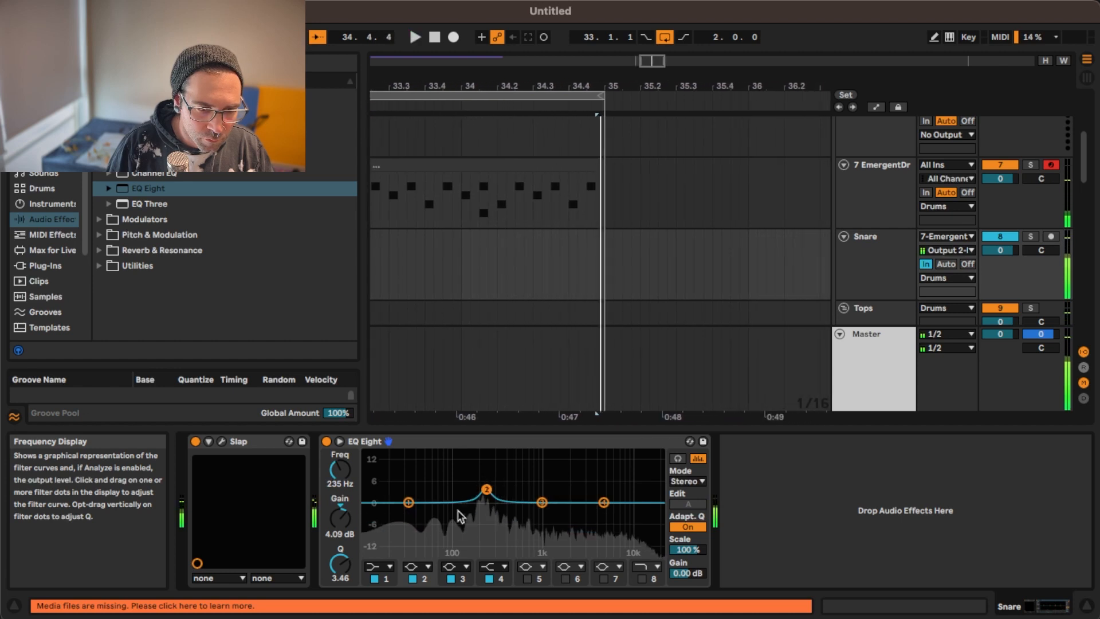
key("space")
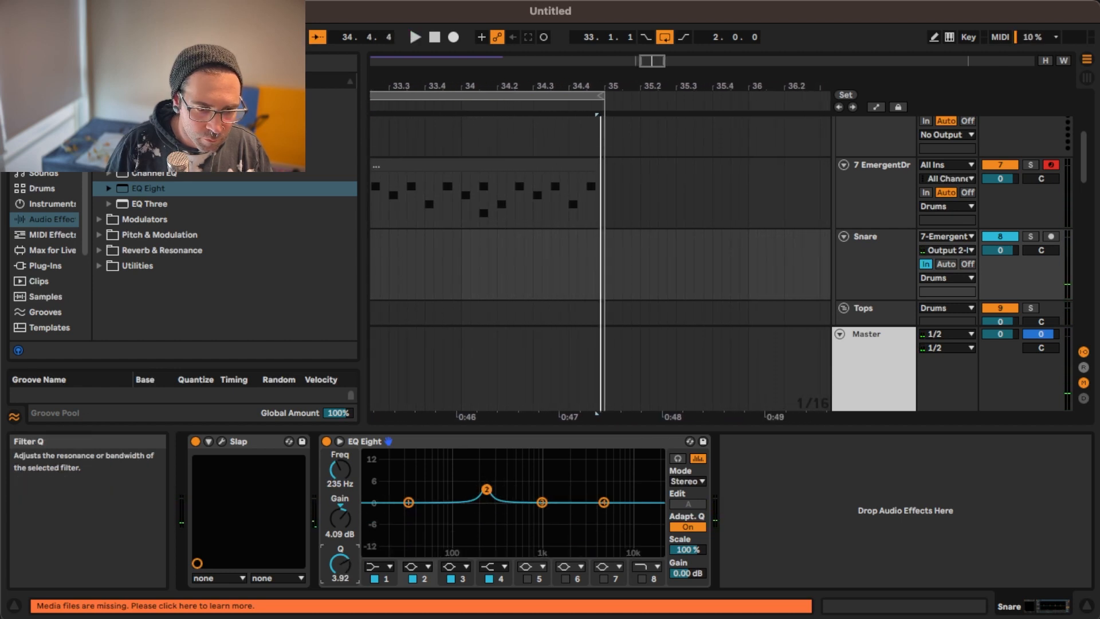
key("space")
key("space")
Raise the pitch of the C#1 Snare pad slightly in EmergentDrums, audition the loop, and close the plug-in
left_click(884, 195)
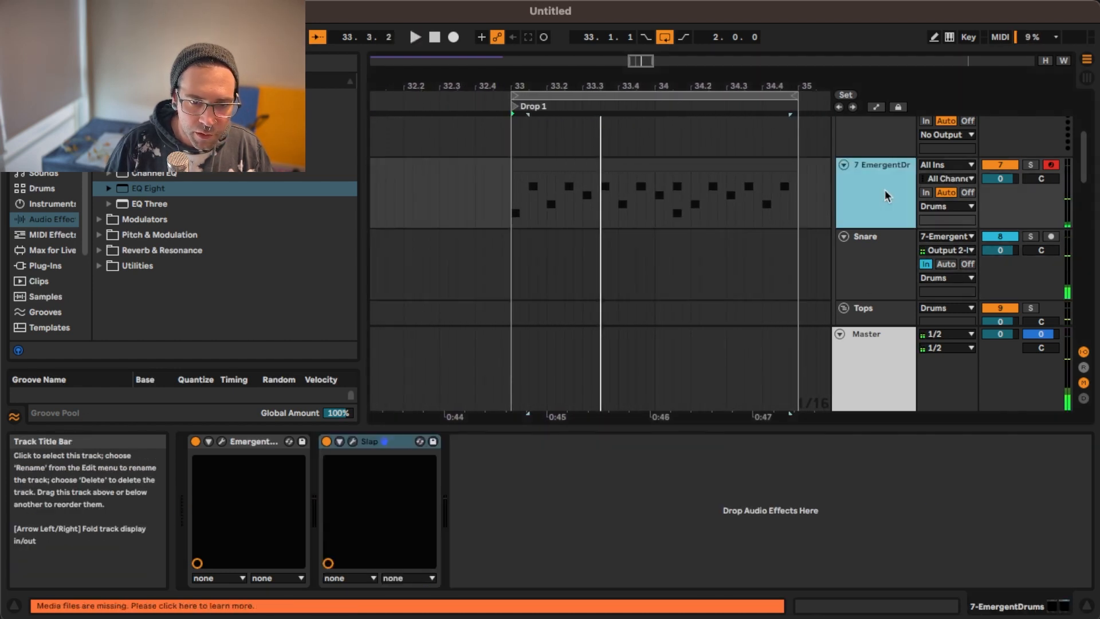
left_click(222, 441)
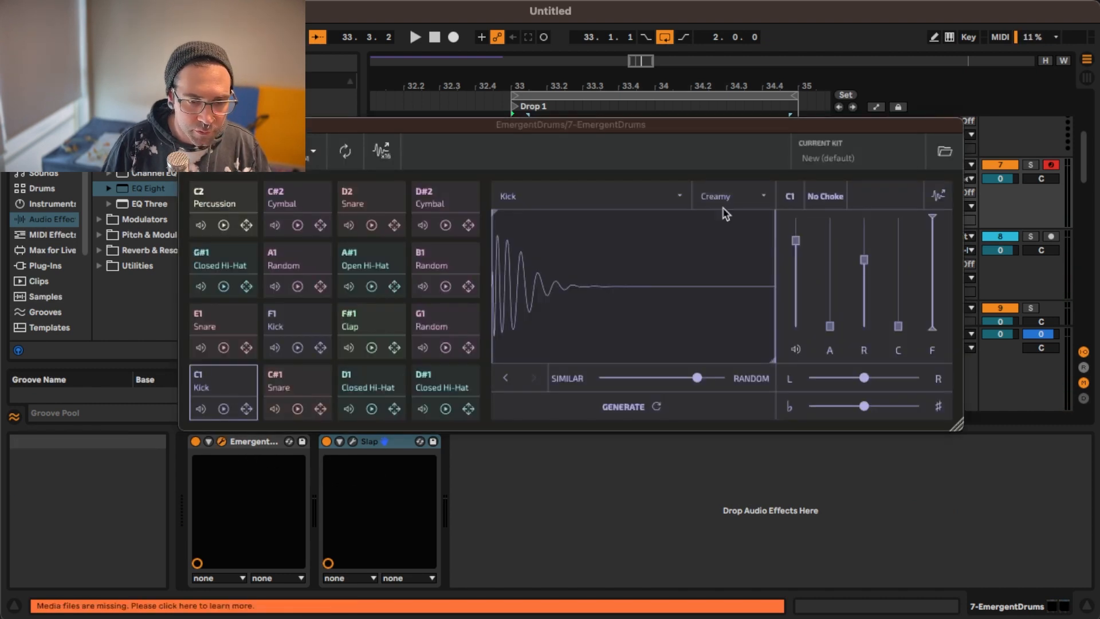
left_click(284, 370)
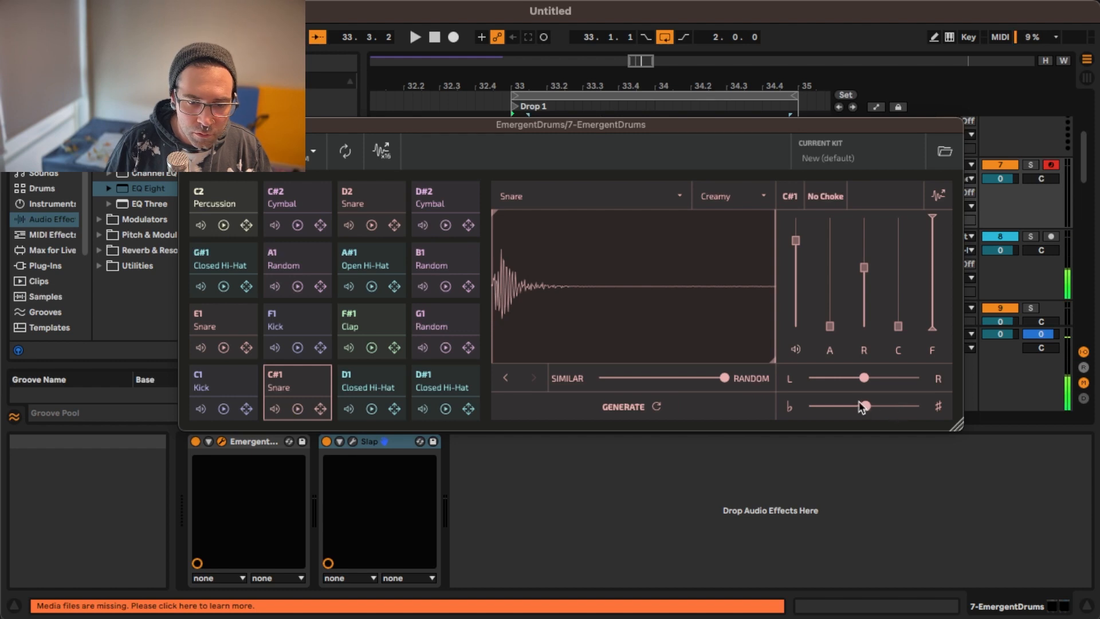
left_click_drag(866, 408, 868, 408)
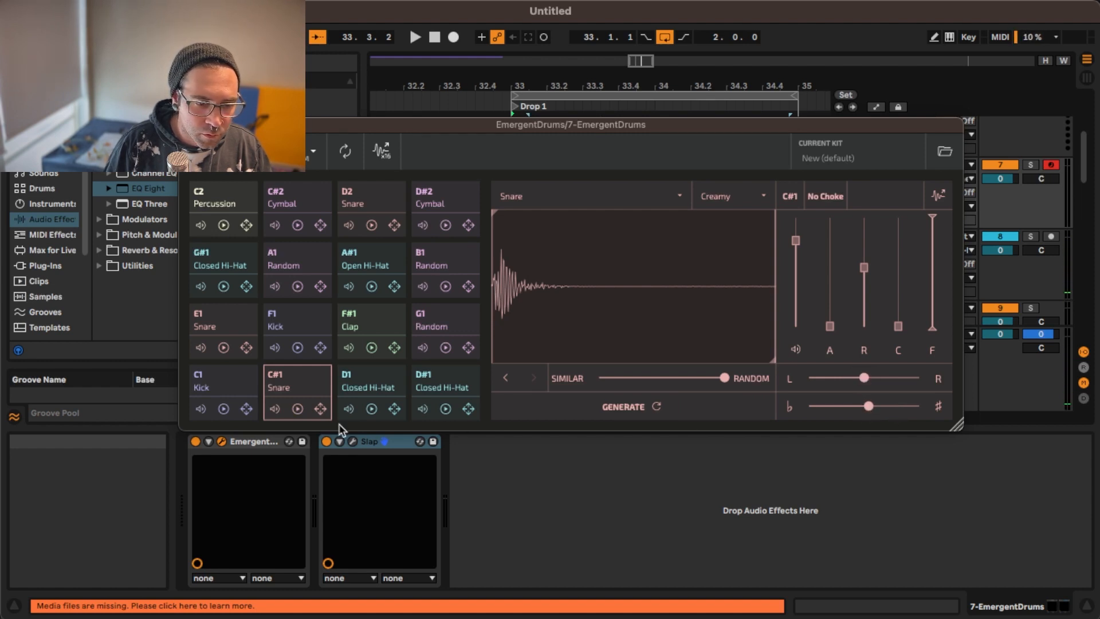
key("space")
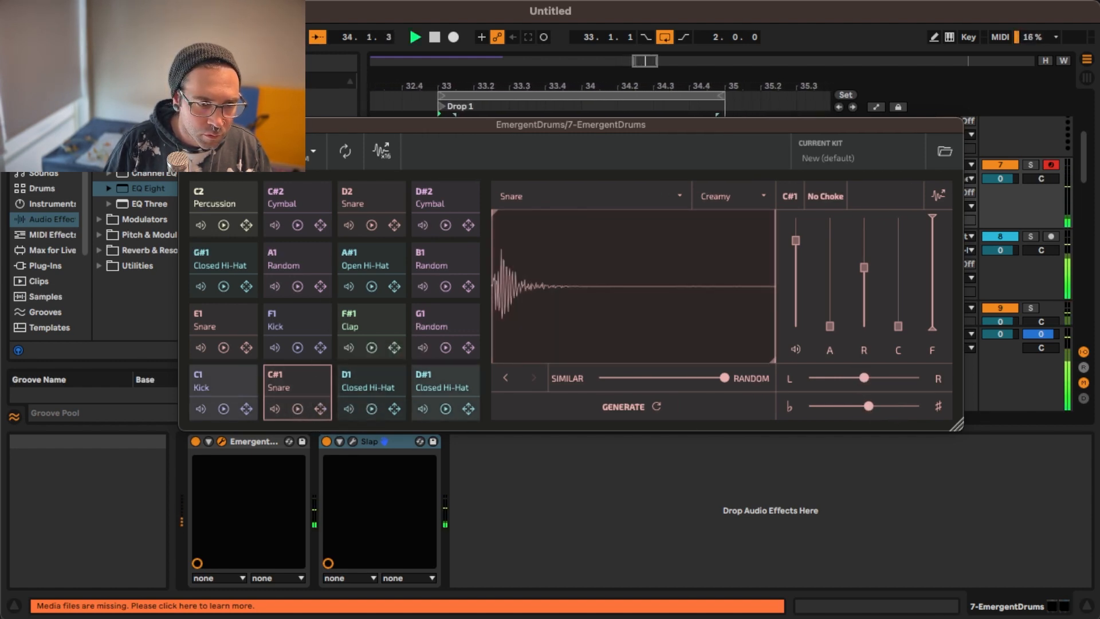
left_click(187, 125)
key("space")
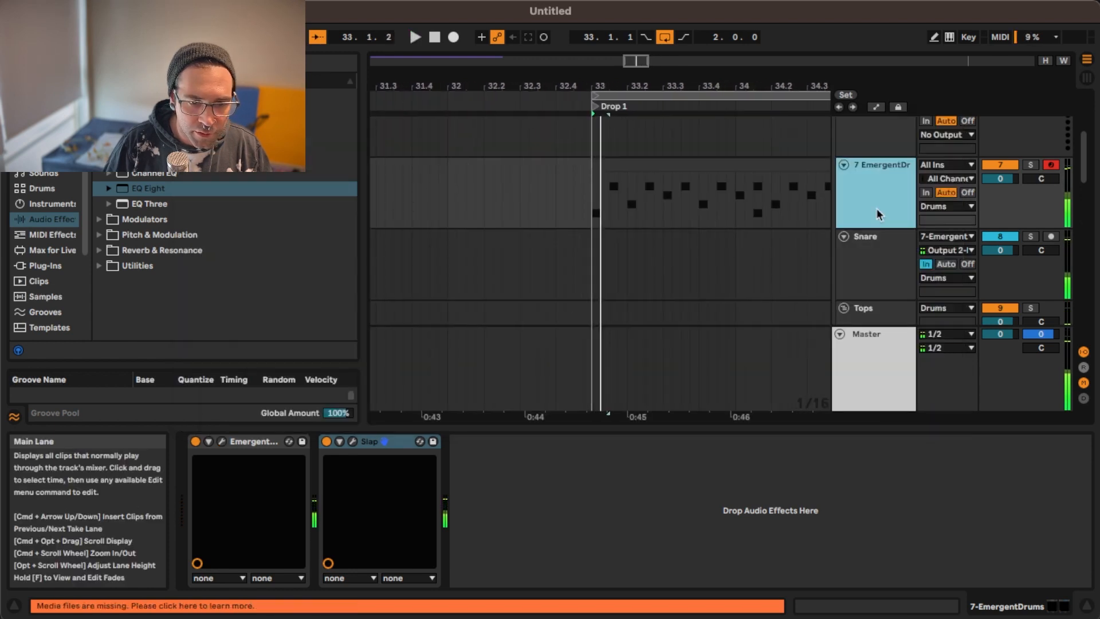
On the snare's EQ Eight, set band 2 to 255 Hz at 3.10 dB and boost band 4 by 2.60 dB at 5.16 kHz
left_click(865, 255)
key("space")
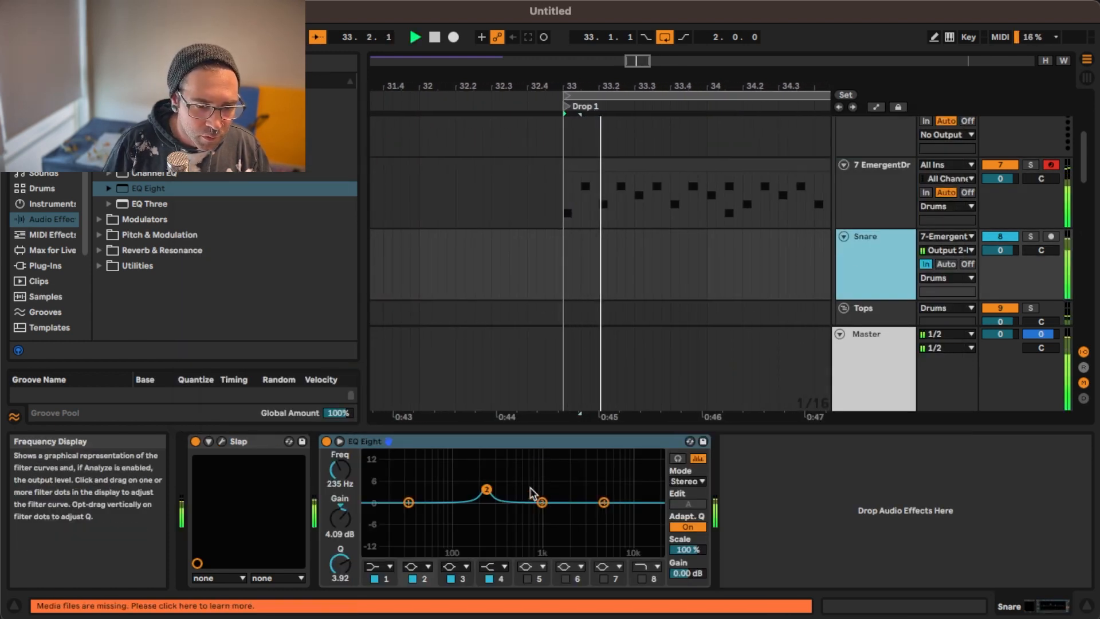
left_click_drag(486, 490, 490, 491)
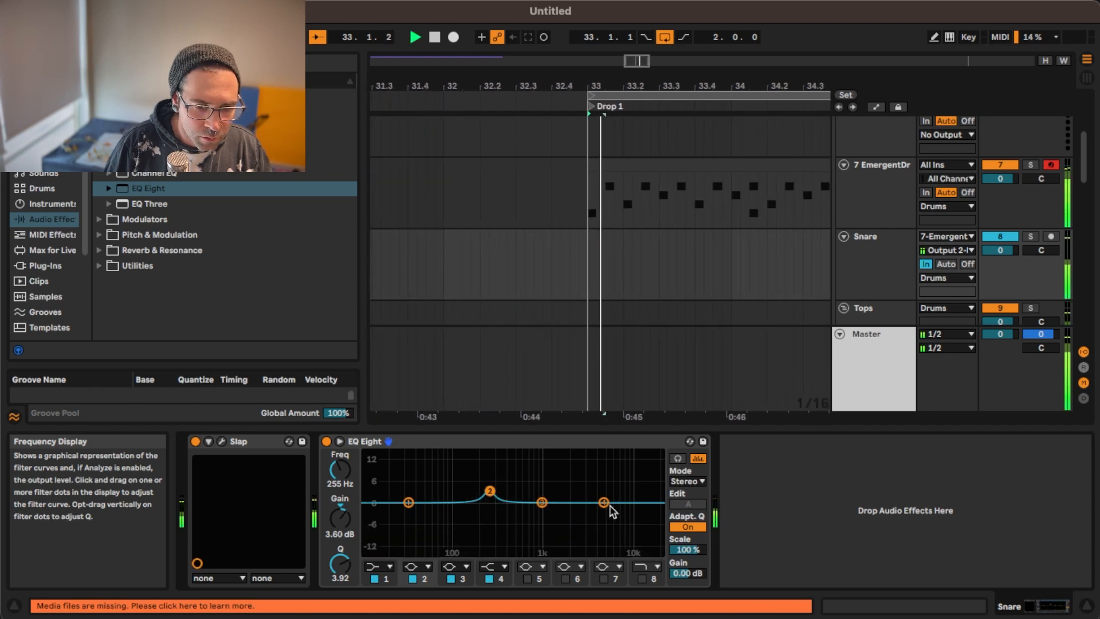
left_click_drag(604, 502, 604, 494)
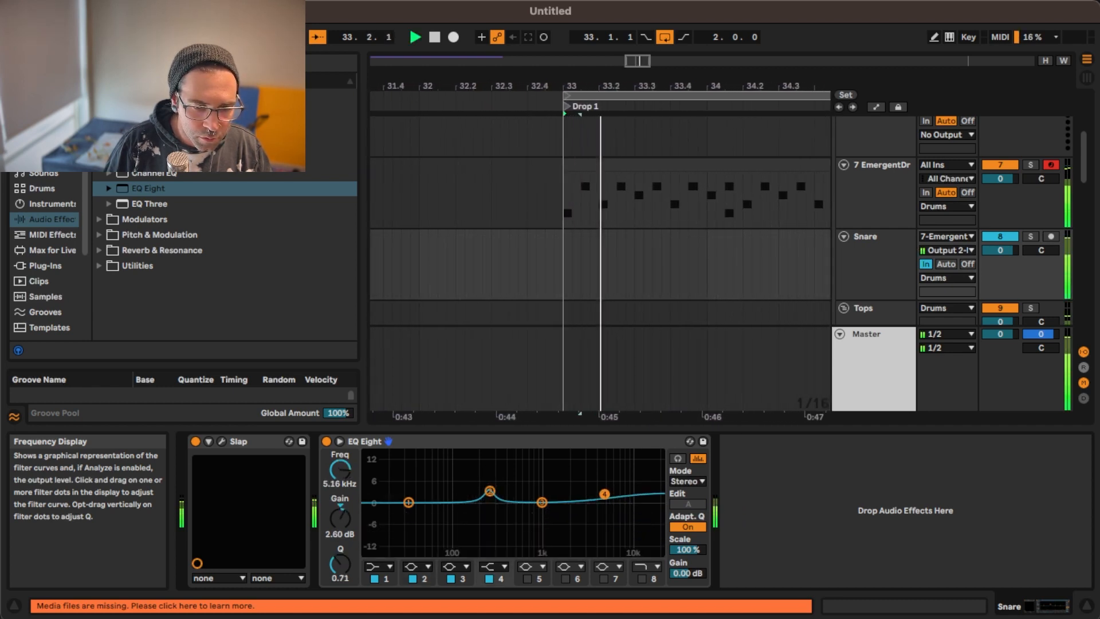
key("space")
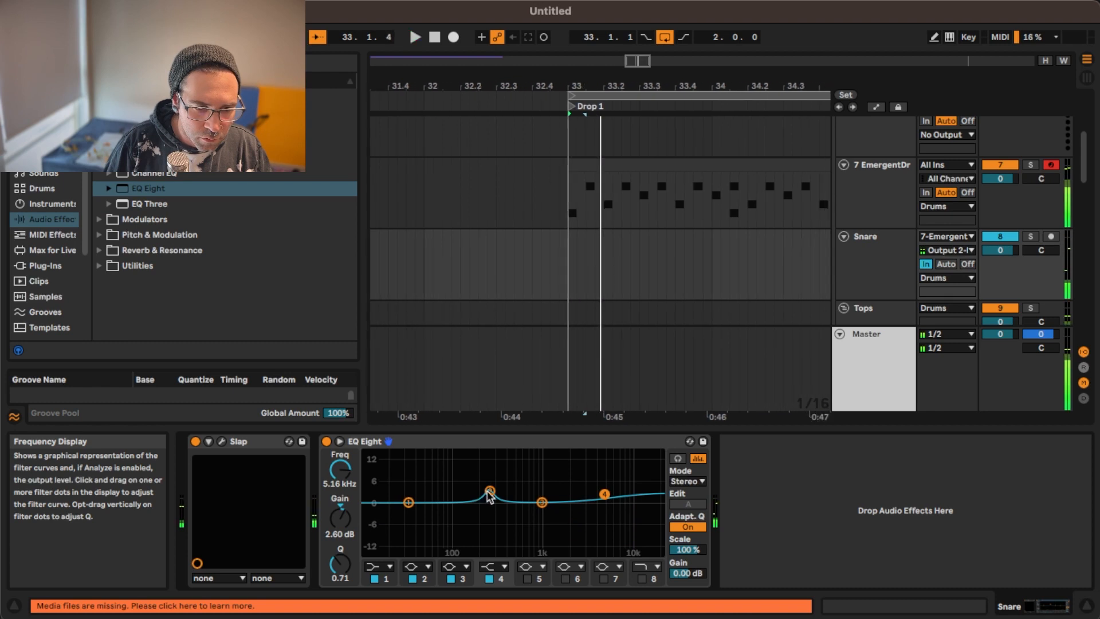
left_click_drag(488, 492, 488, 493)
key("space")
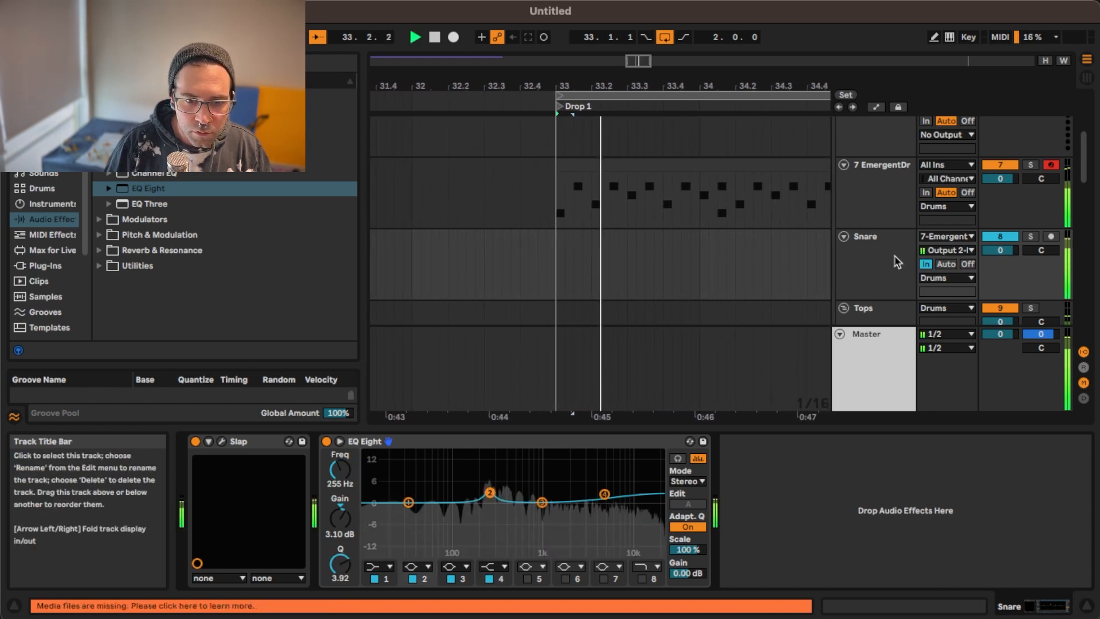
Lower the Snare track volume to -2.1 dB and play the loop to check the level
key("space")
left_click_drag(1000, 249, 1000, 252)
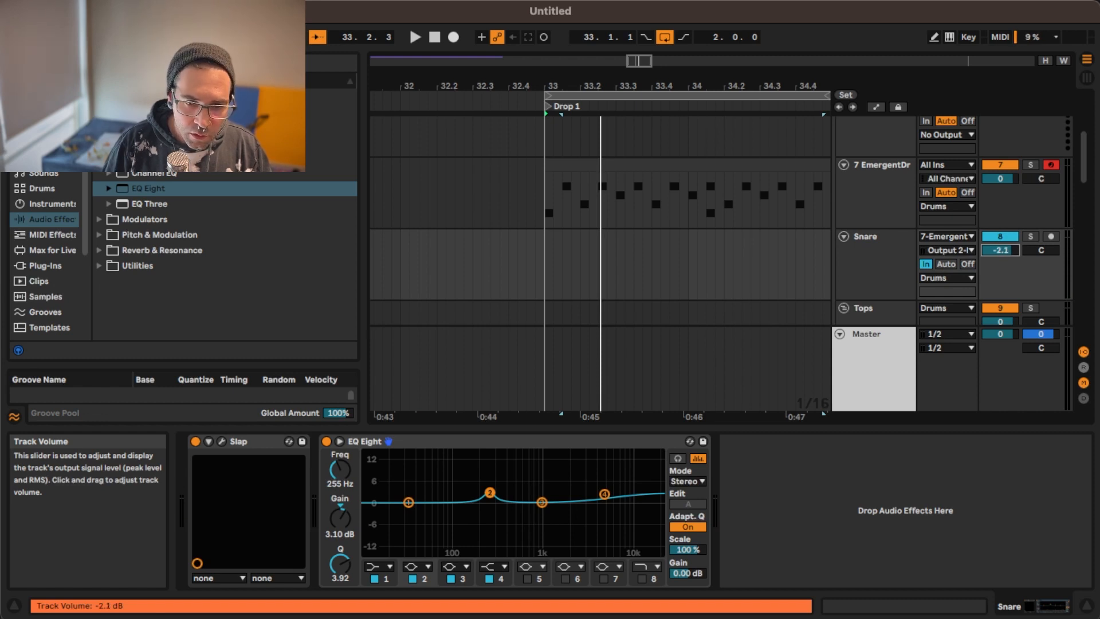
key("space")
left_click(465, 450)
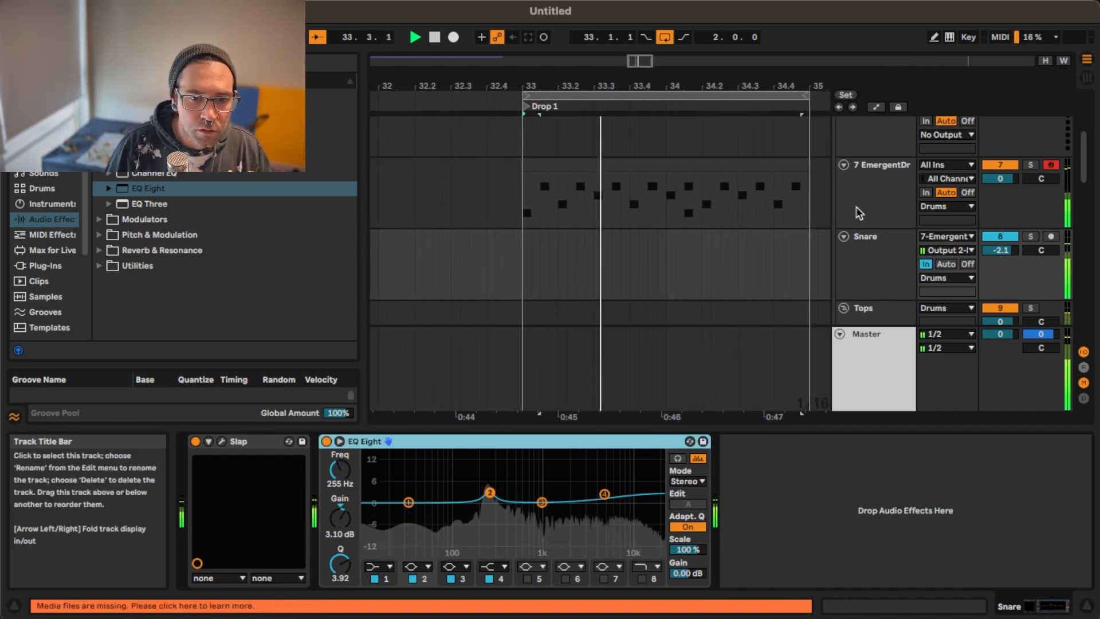
Select the Tops group track and load the Yum Audio Slap plug-in on it
left_click(897, 186)
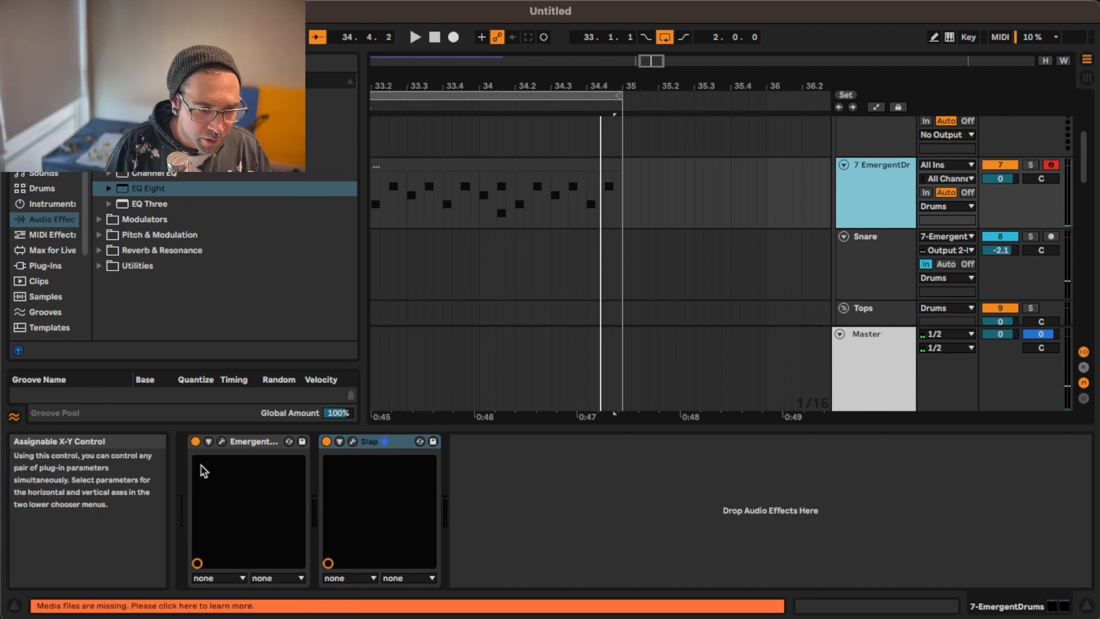
scroll(799, 221, "down", 5)
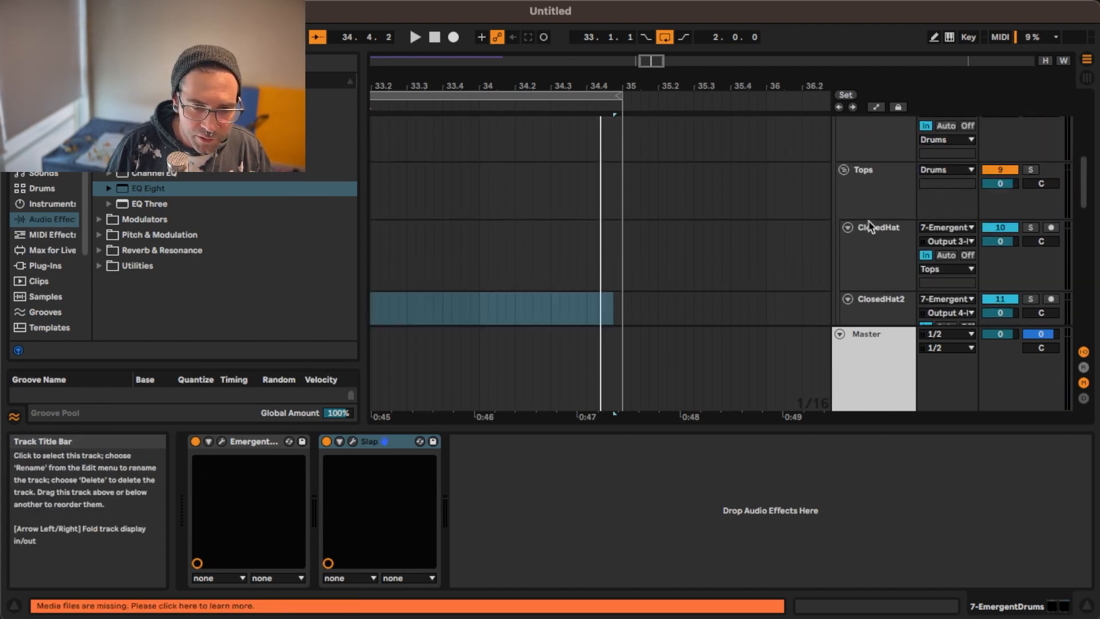
scroll(869, 224, "down", 1)
left_click(870, 226)
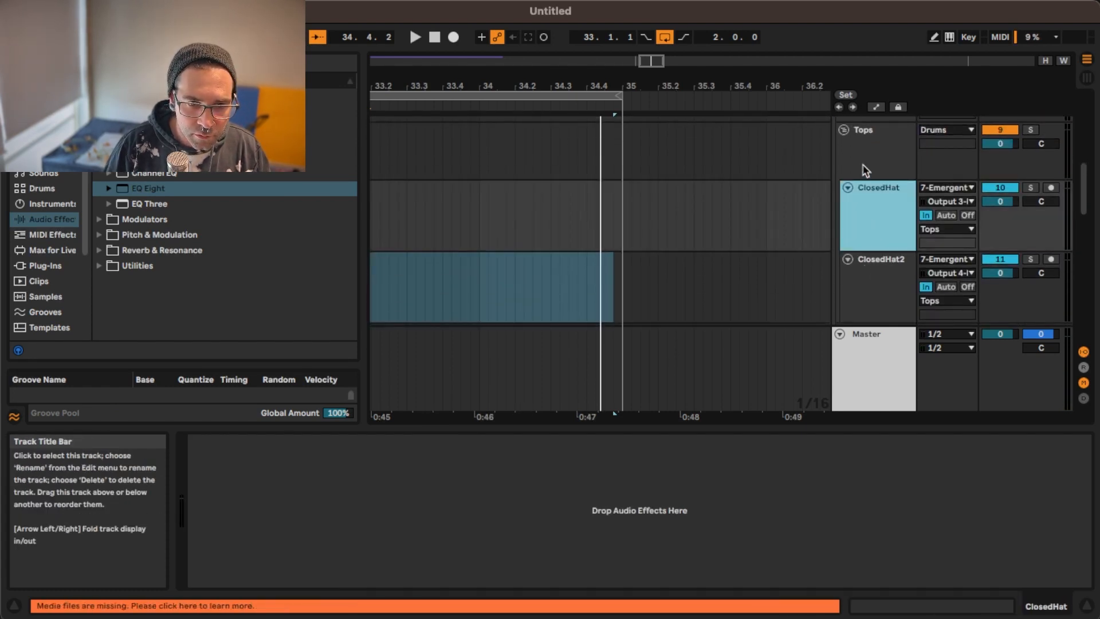
left_click(858, 147)
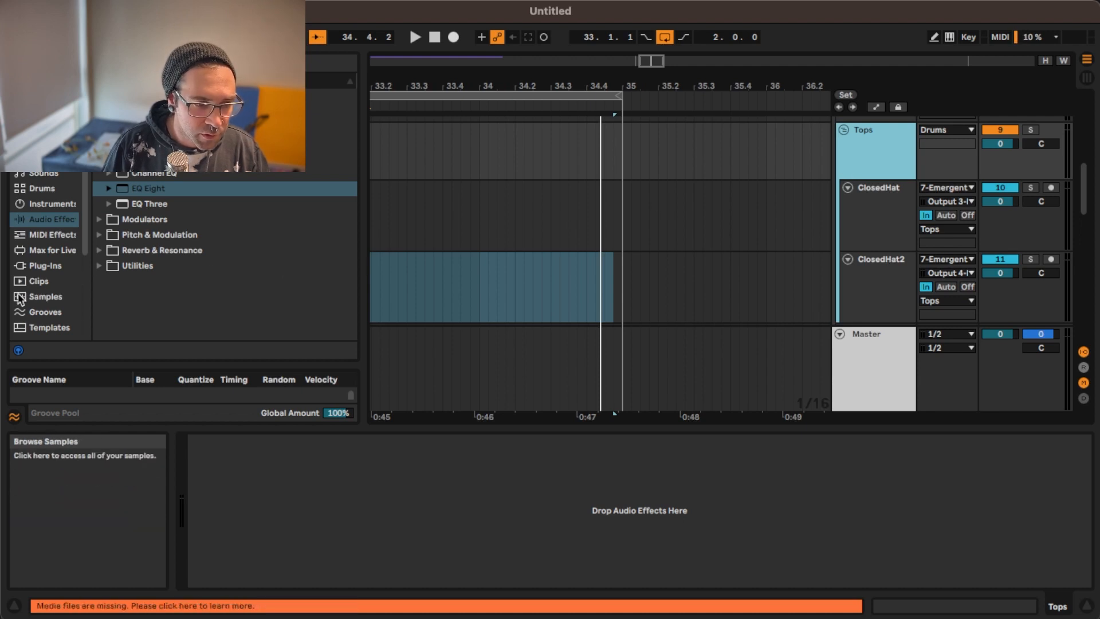
scroll(28, 275, "down", 3)
left_click(45, 225)
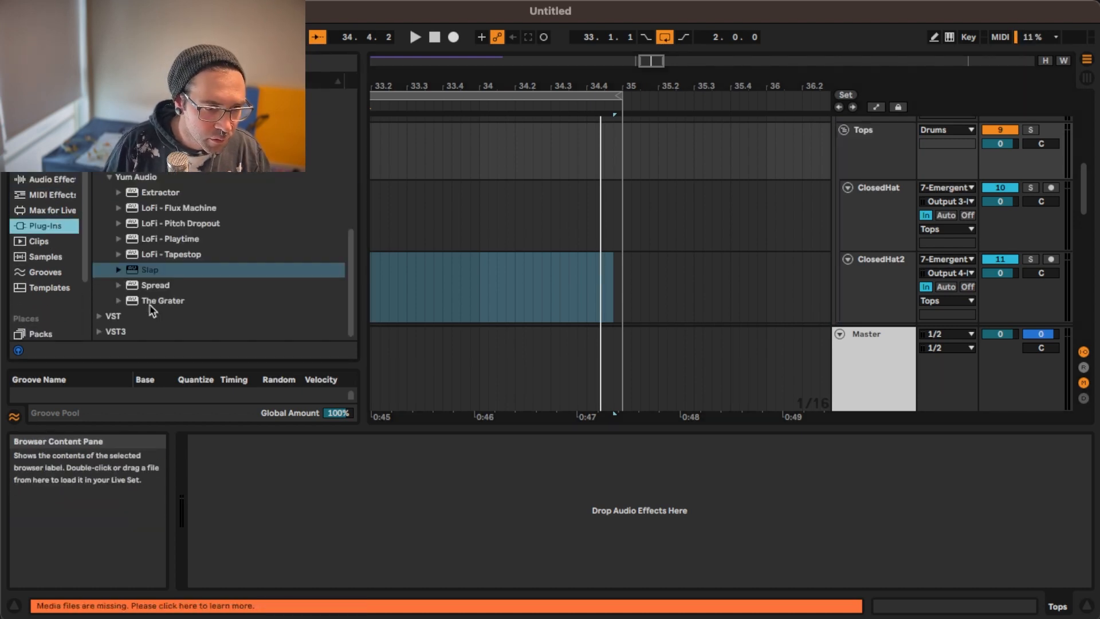
double_click(150, 270)
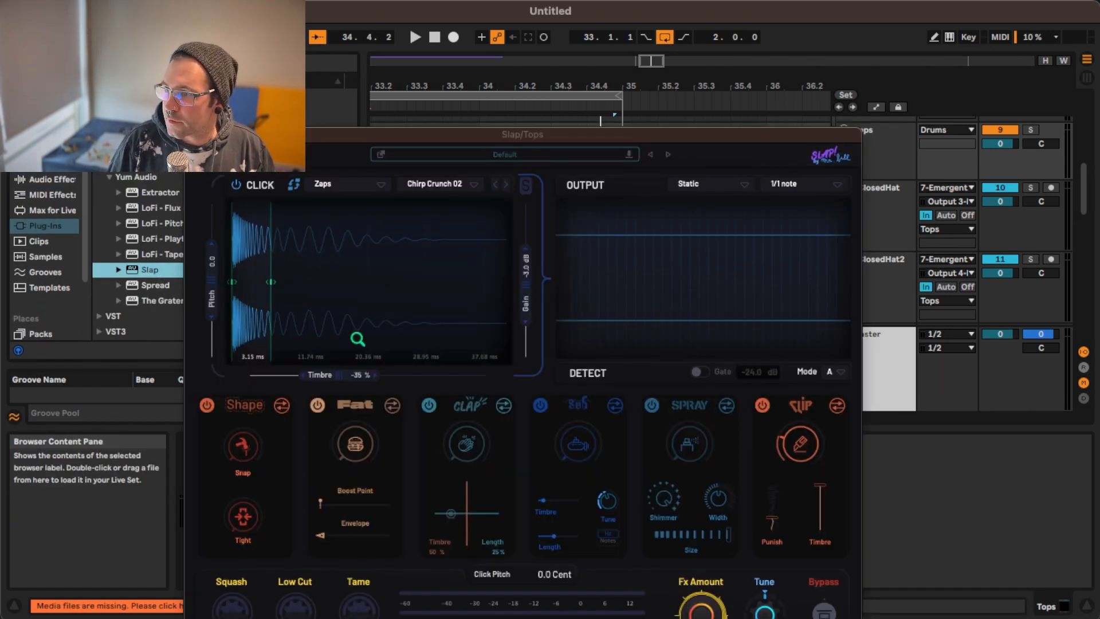
Play the loop, move the Slap window so all its controls show, and raise the Clip module's Punish on Tops
key("space")
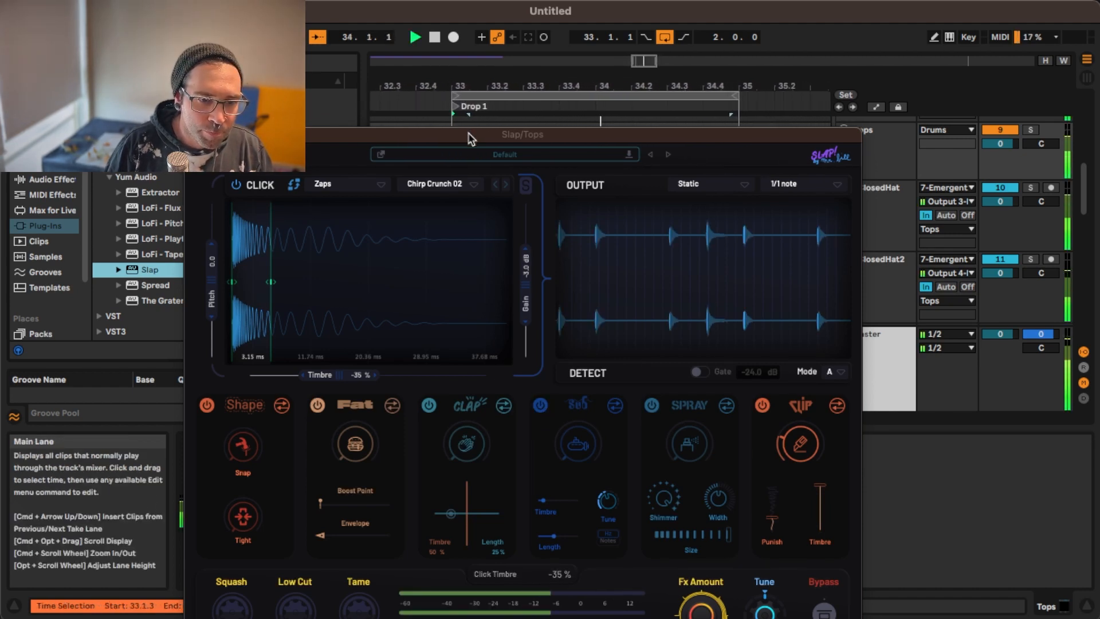
left_click_drag(476, 137, 495, 106)
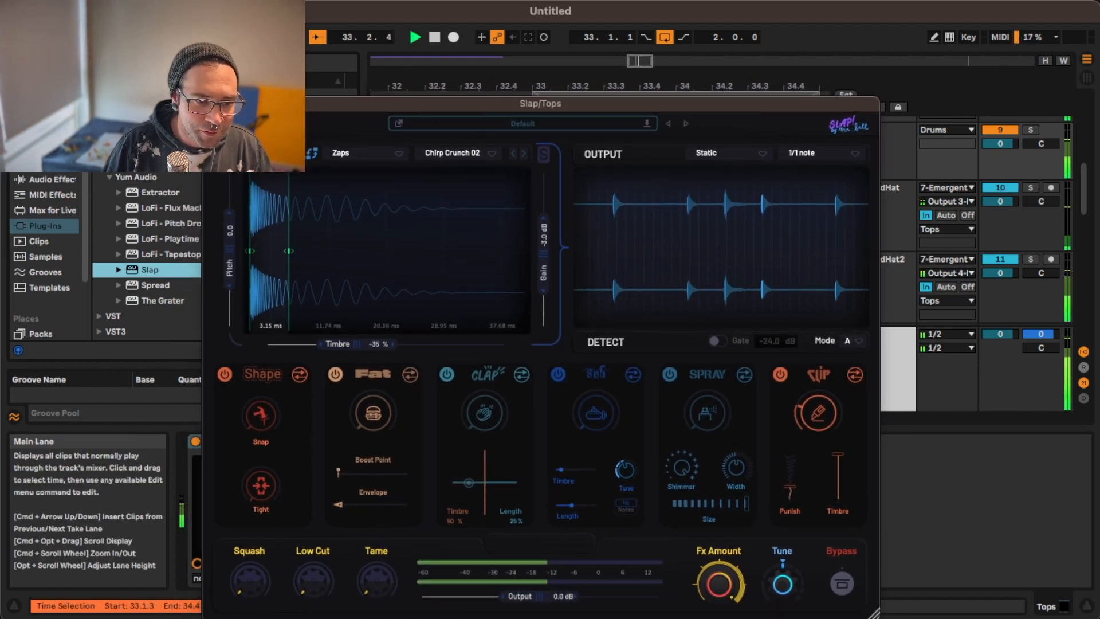
left_click_drag(319, 74, 320, 72)
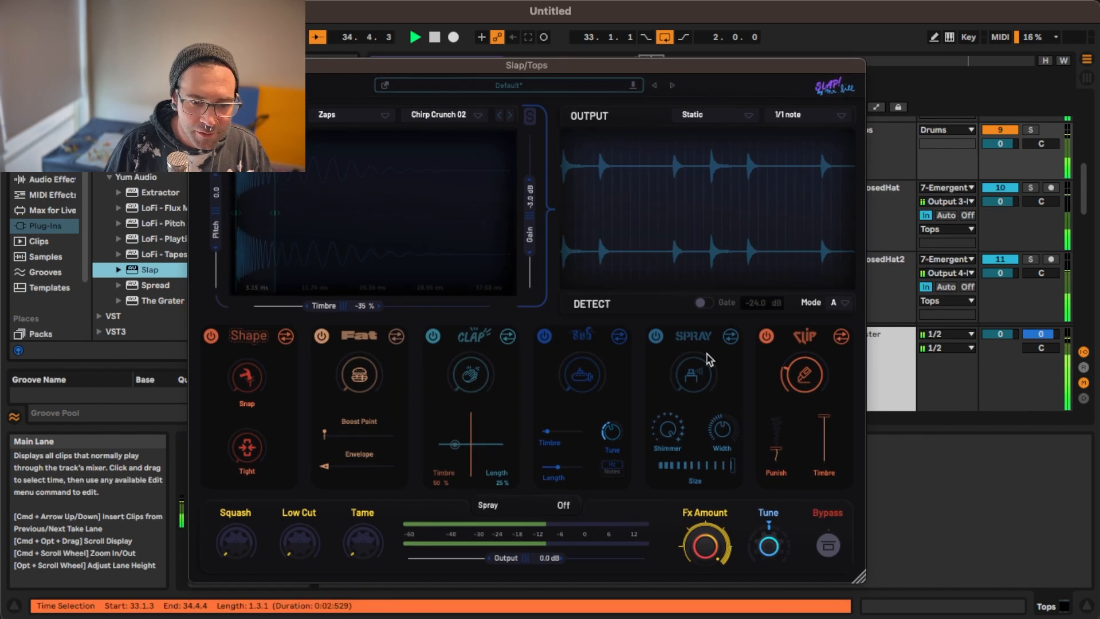
mouse_move(791, 379)
mouse_move(776, 449)
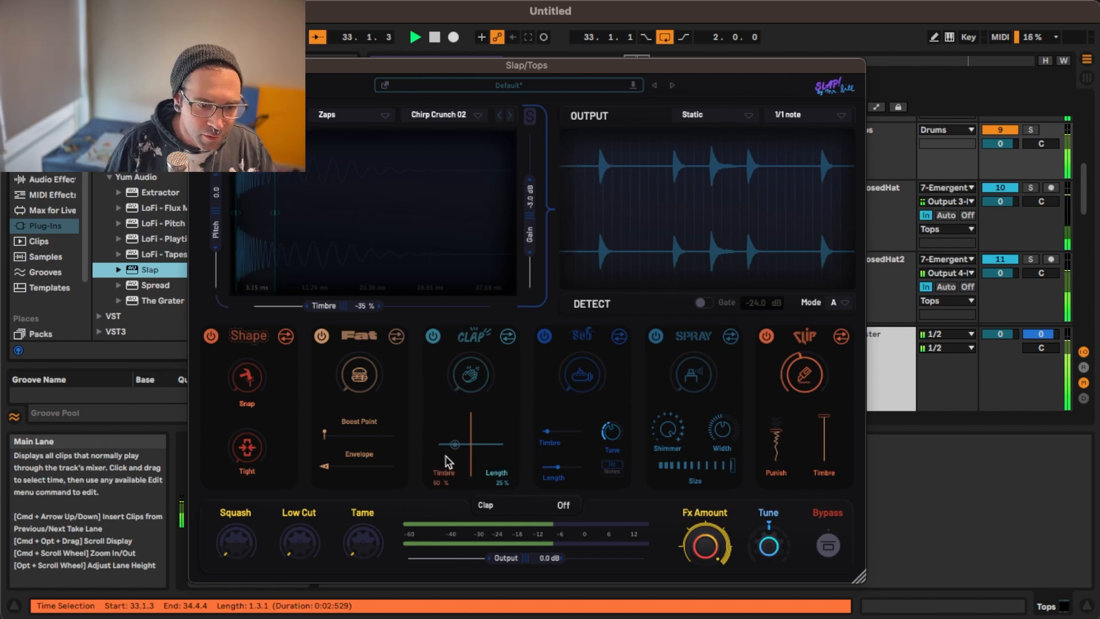
Set Slap's Clap on Tops to 28% with Timbre 100% and Length 14%, placed ahead of Shape with more Tight, and close the plug-in
left_click_drag(473, 374, 474, 335)
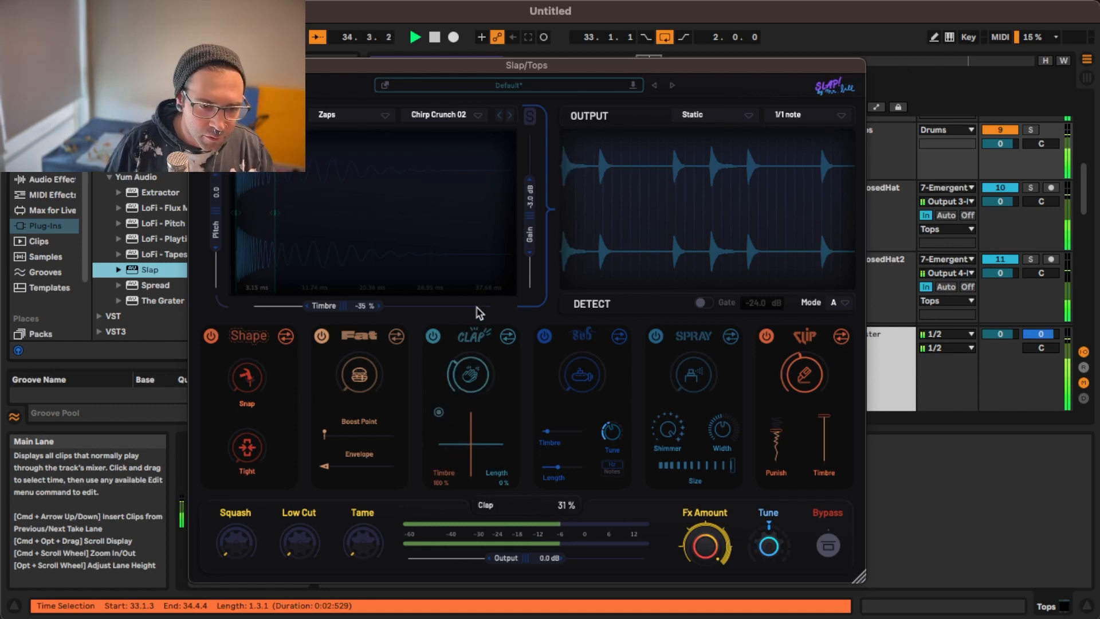
left_click_drag(439, 408, 285, 381)
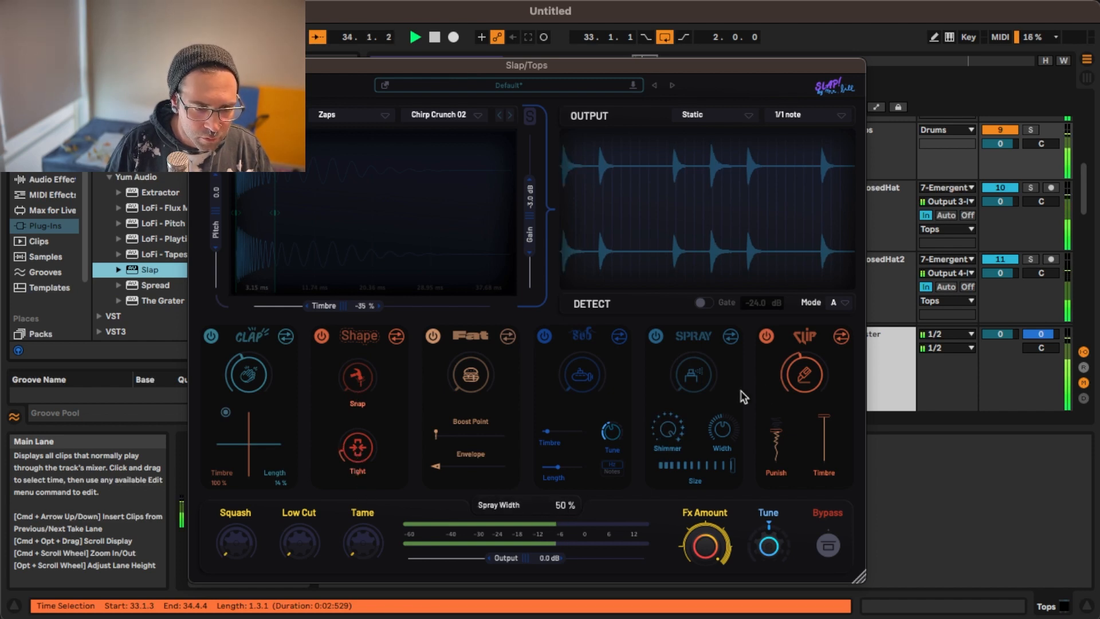
left_click_drag(357, 450, 369, 364)
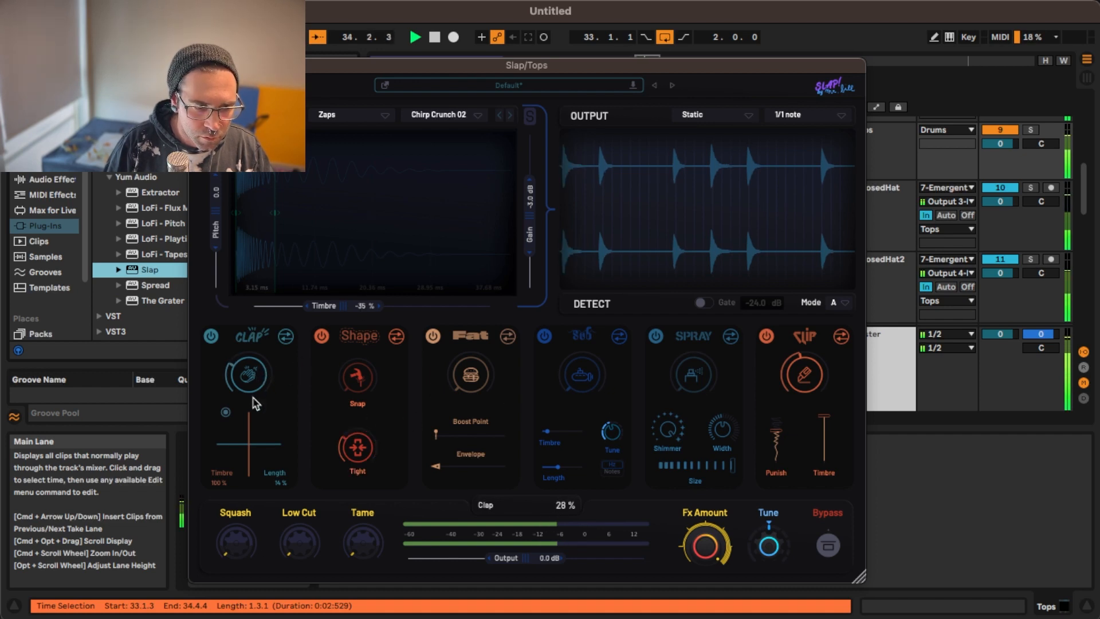
left_click_drag(255, 406, 464, 399)
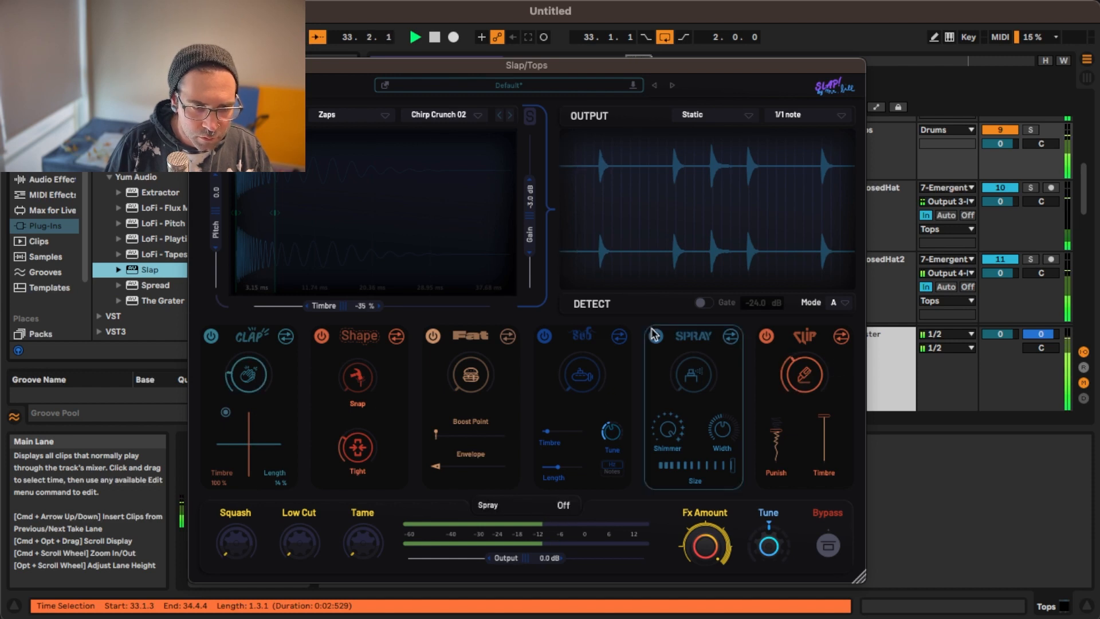
left_click(197, 65)
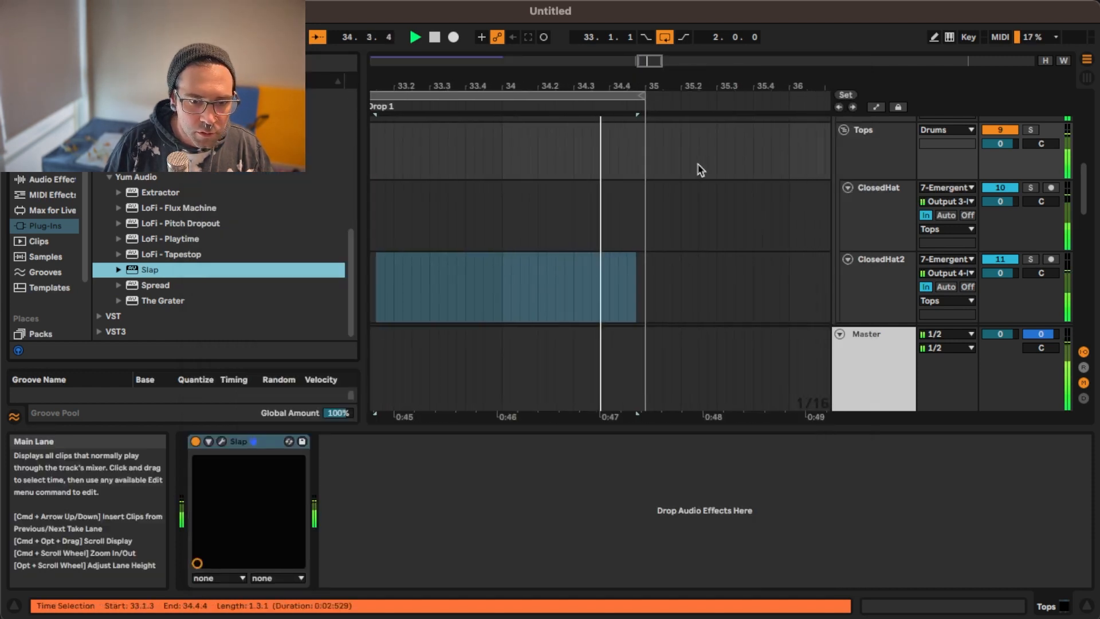
Select the 7 EmergentDrums track and play the loop to judge the drum balance
scroll(783, 200, "down", 3)
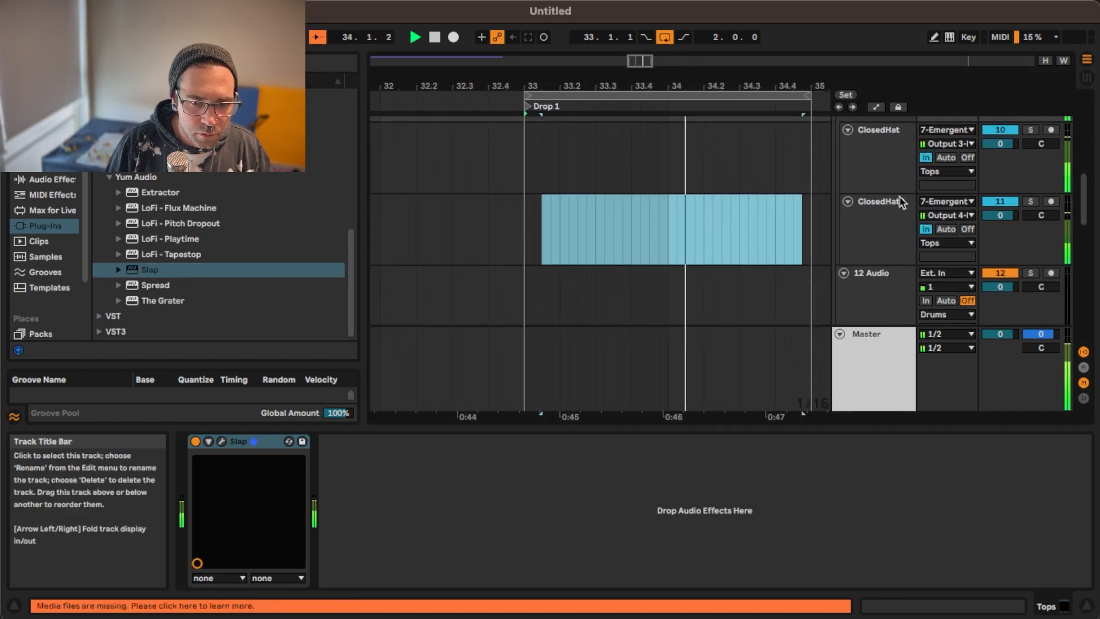
scroll(886, 213, "down", 2)
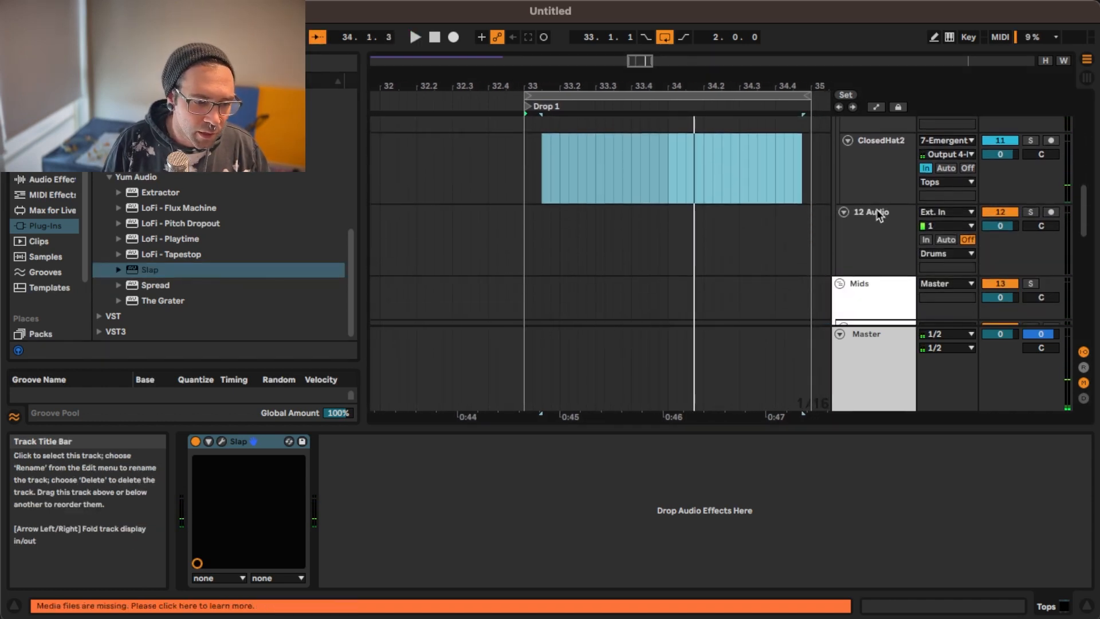
scroll(878, 215, "up", 5)
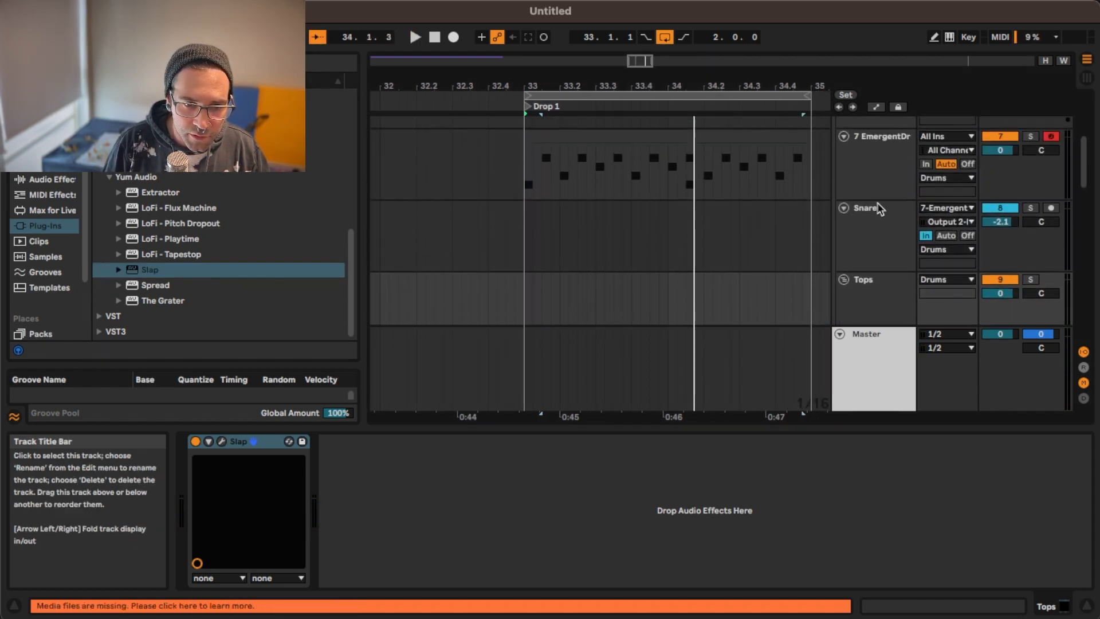
left_click(879, 167)
key("space")
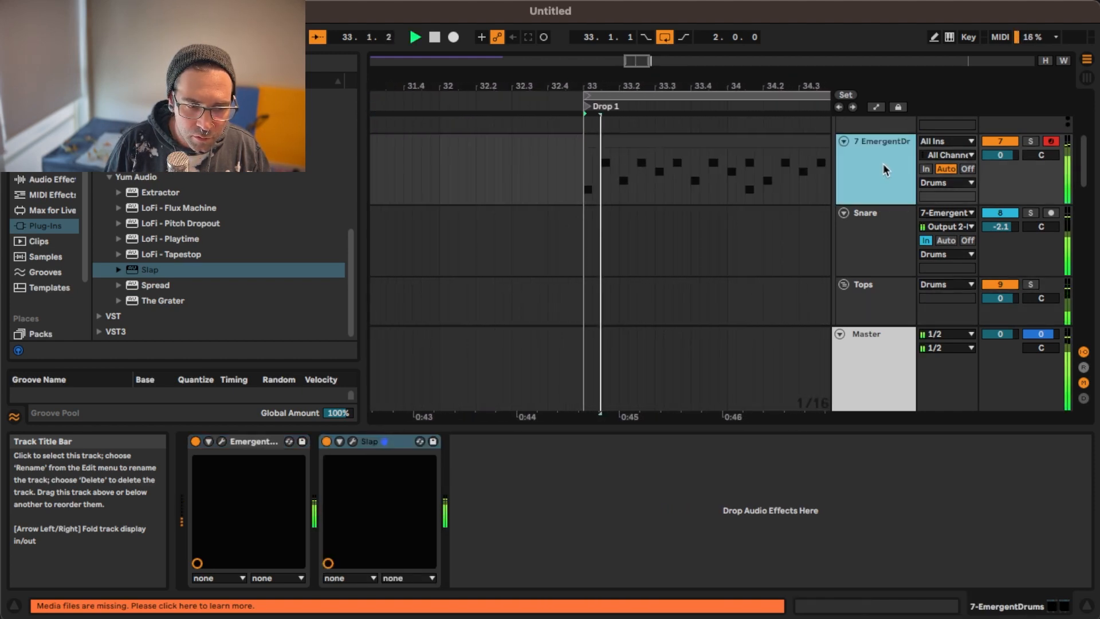
key("space")
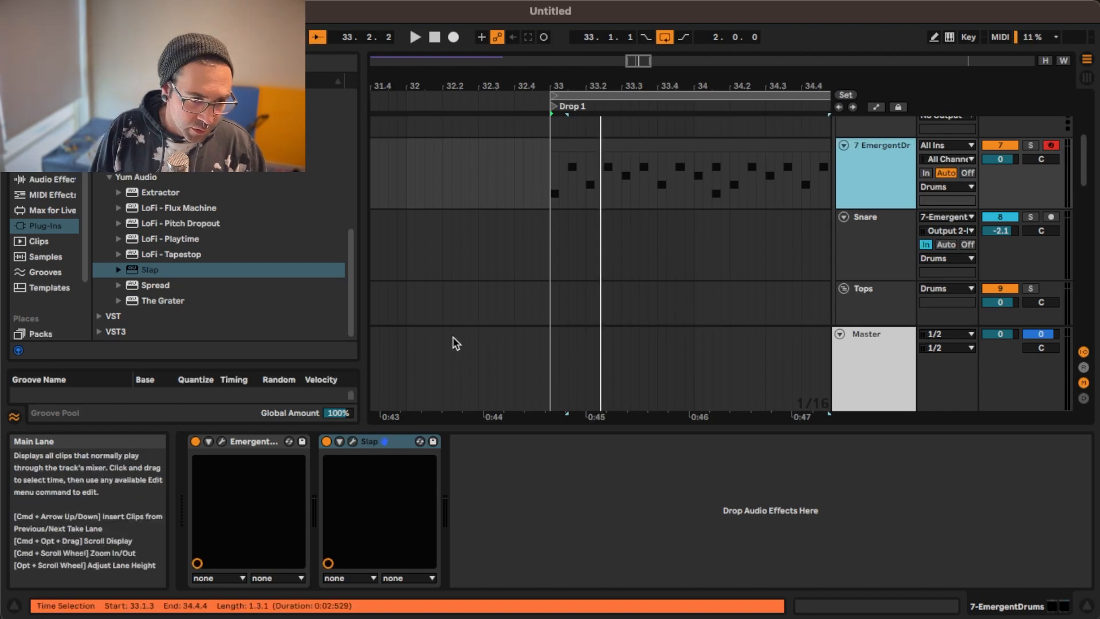
key("space")
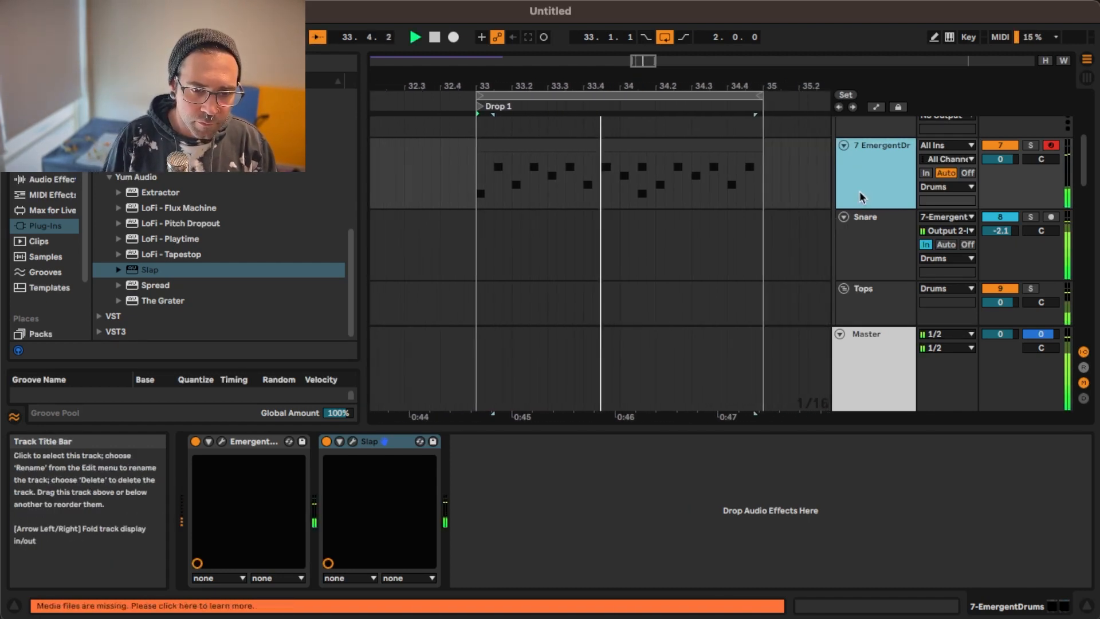
key("space")
Lower the Snare track volume to -5.2 dB and play the loop with the Snare track selected
scroll(876, 172, "down", 2)
left_click(878, 210)
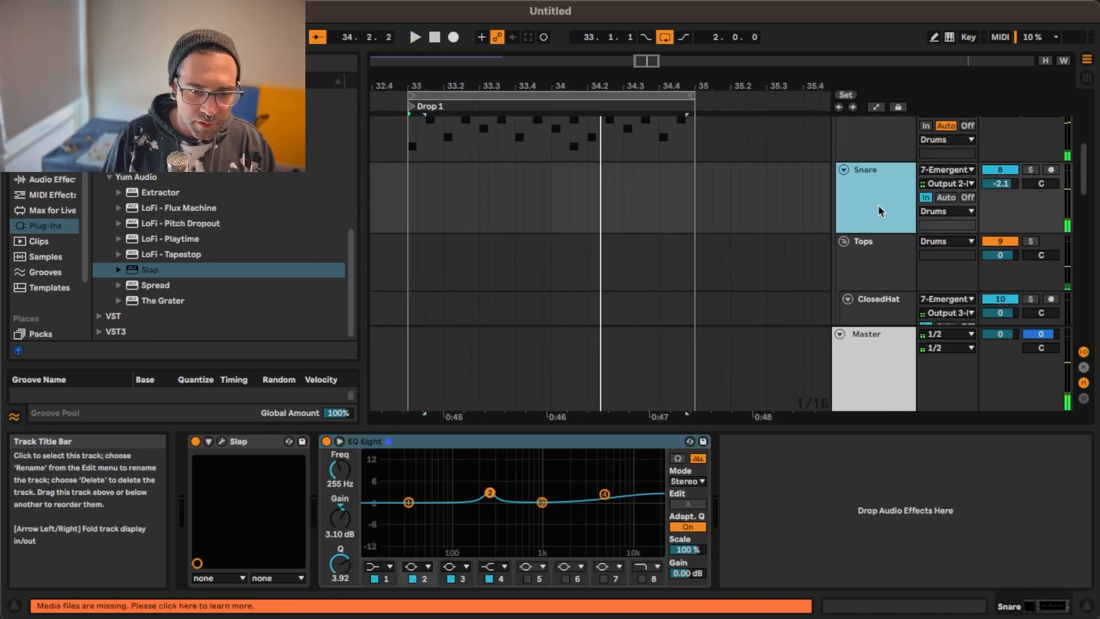
left_click_drag(1000, 183, 1001, 195)
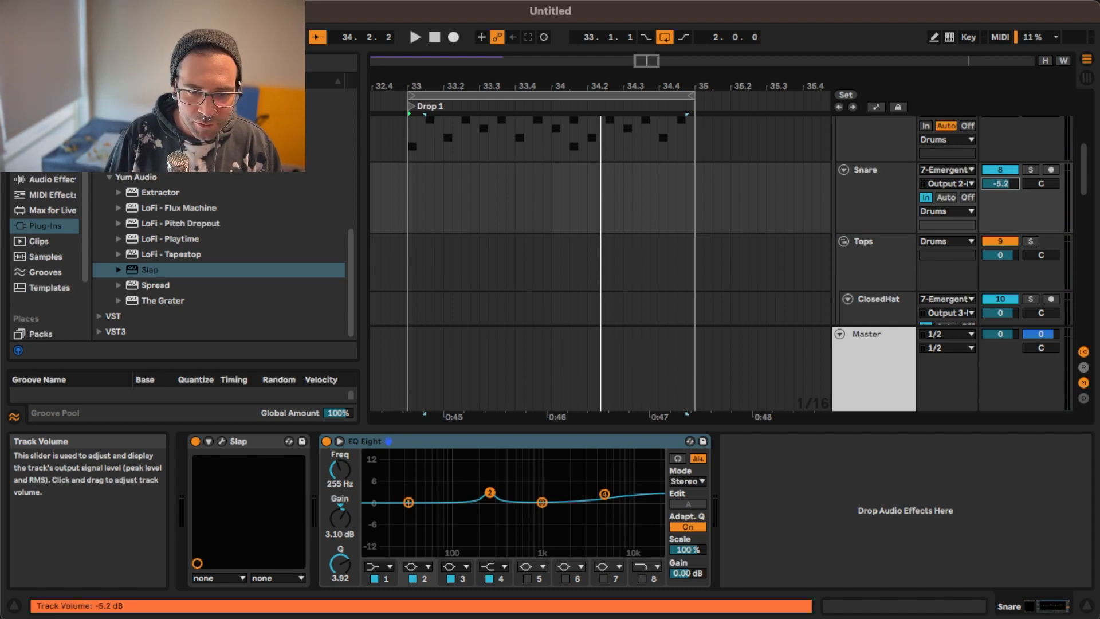
left_click(895, 187)
key("space")
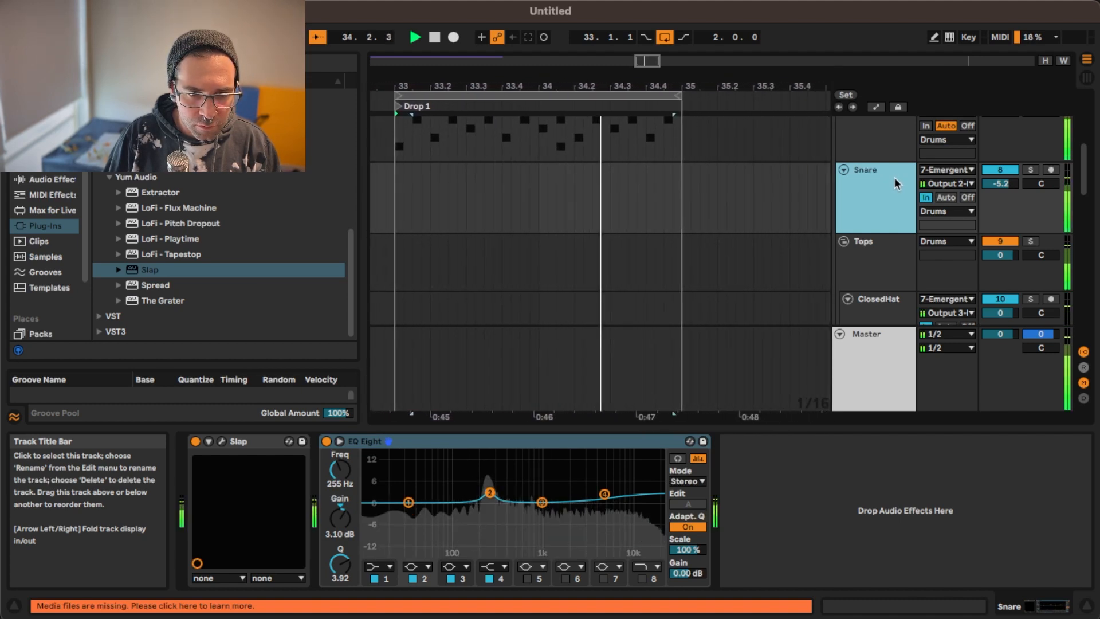
Open Slap on the 7 EmergentDrums track and raise its Clip amount
scroll(895, 177, "up", 3)
left_click(877, 241)
key("space")
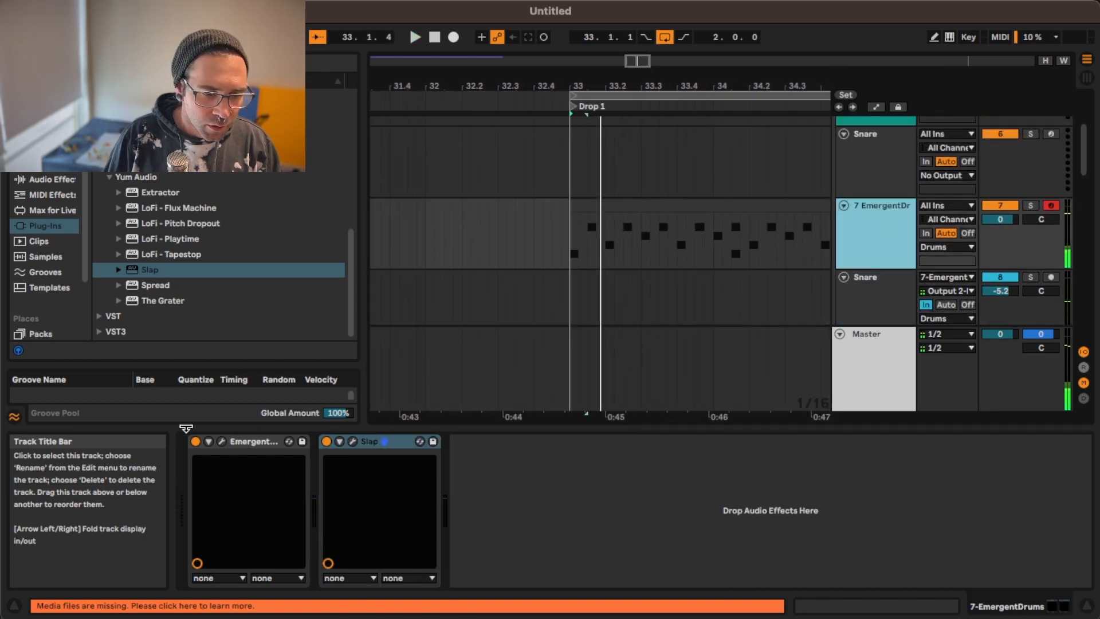
left_click(352, 441)
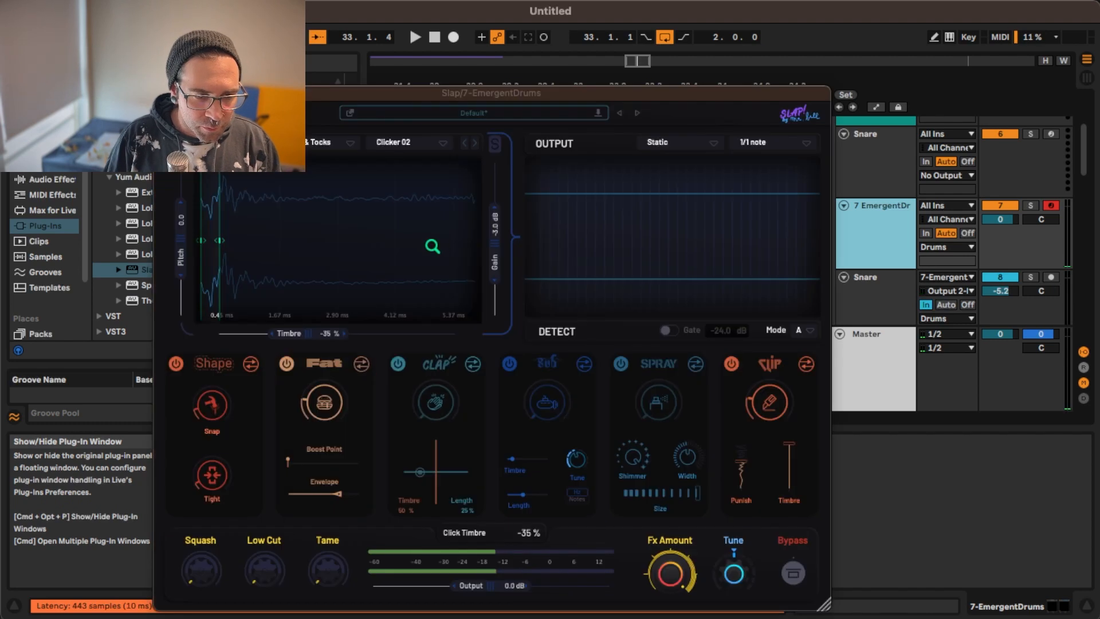
left_click_drag(783, 403, 788, 356)
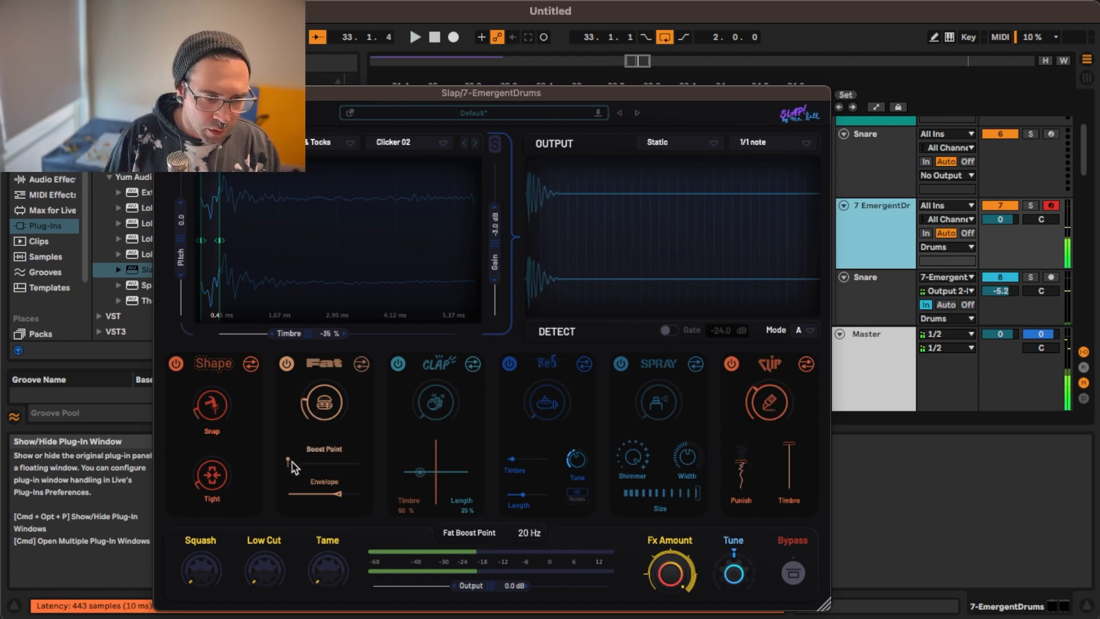
Set Slap's Fat Boost Point just above 200 Hz and Envelope to about 65%, raise the Fat amount, and close the plug-in
left_click_drag(289, 461, 331, 498)
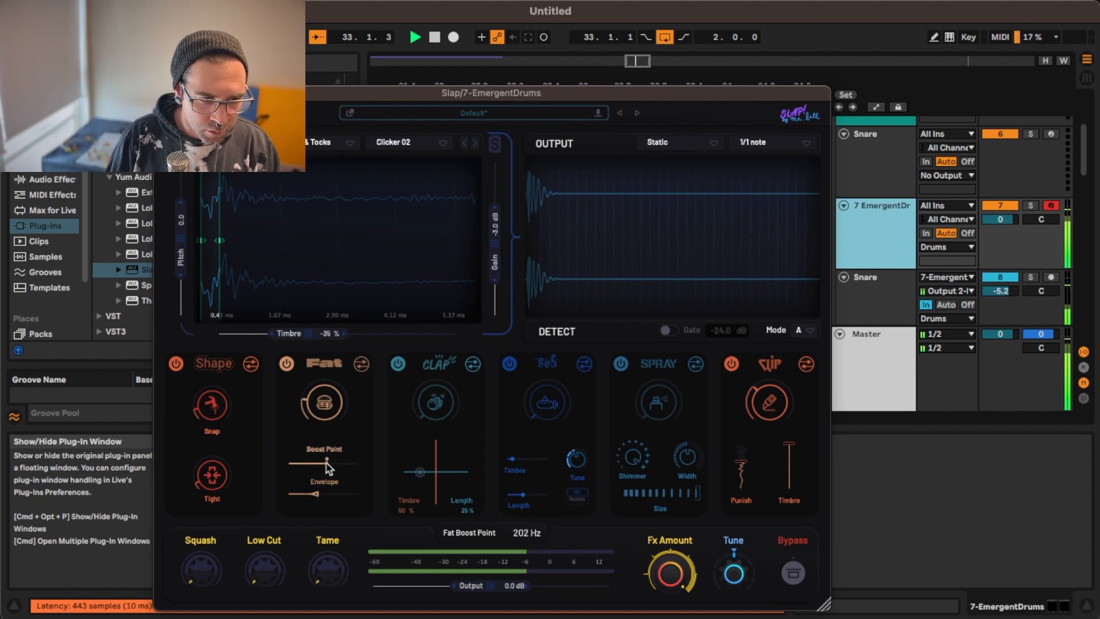
left_click_drag(320, 498, 339, 494)
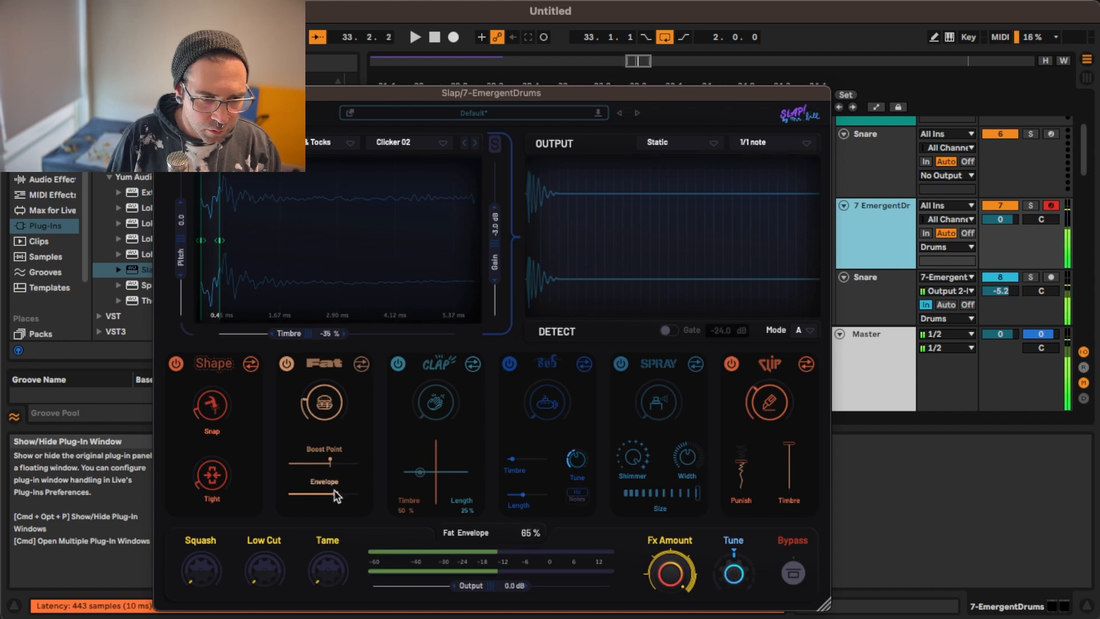
left_click_drag(325, 413, 331, 359)
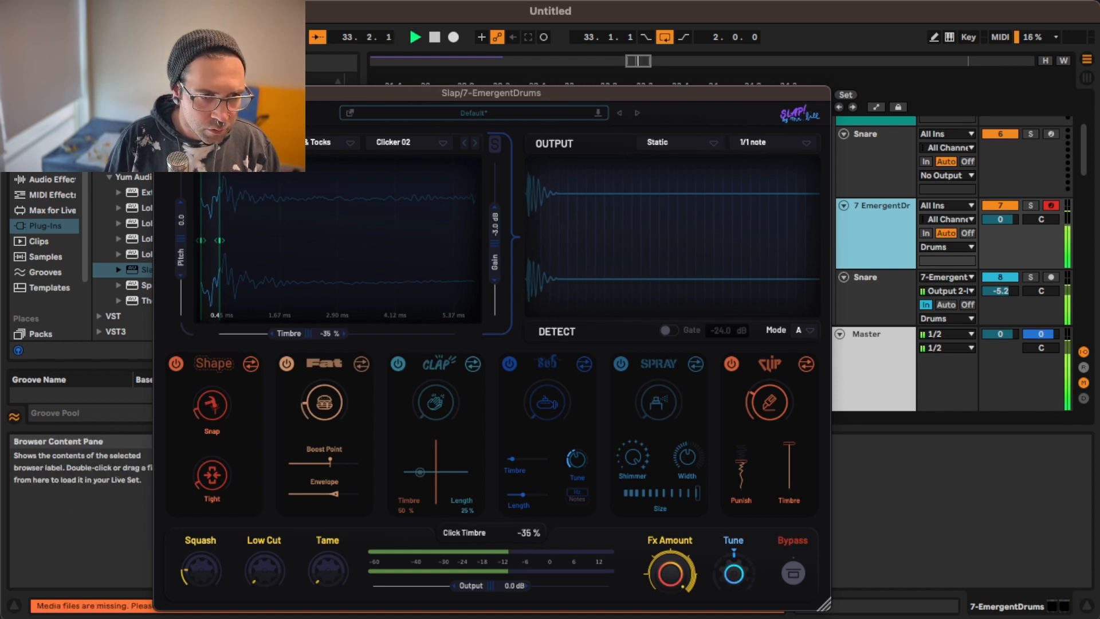
left_click(164, 93)
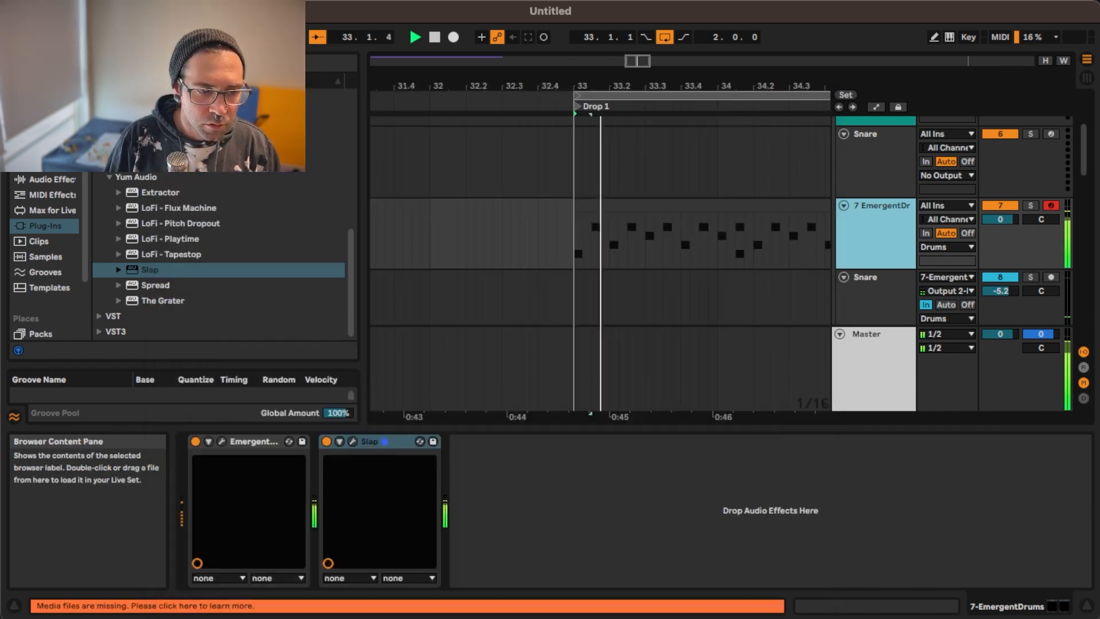
key("space")
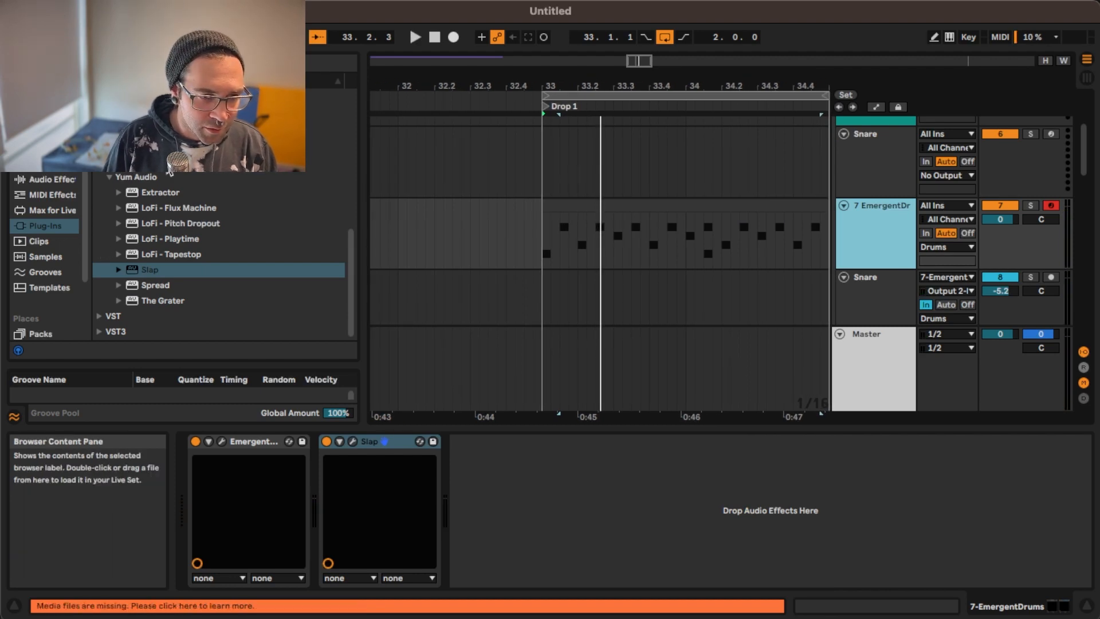
Load the Voxengo SPAN plug-in on the 7 EmergentDrums track
left_click(172, 270)
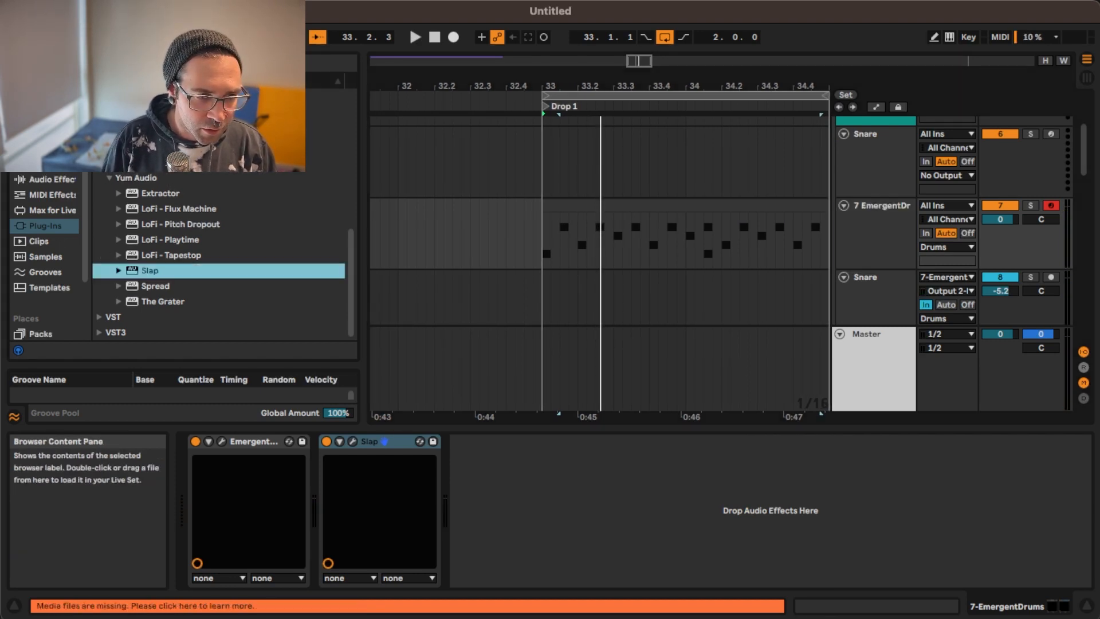
scroll(217, 258, "up", 8)
scroll(217, 258, "up", 5)
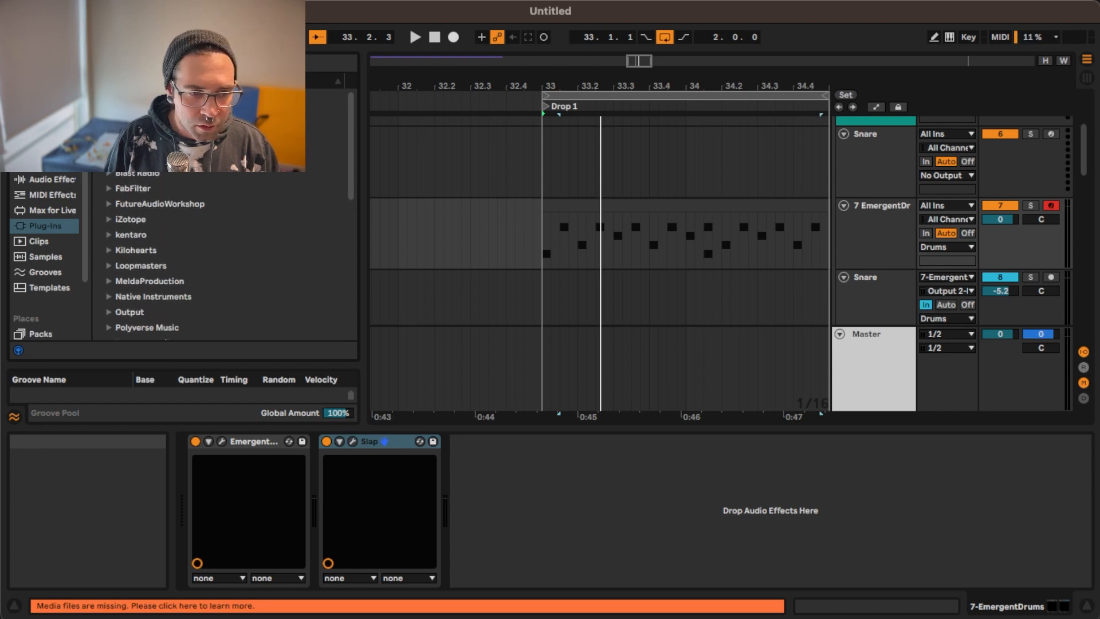
scroll(146, 203, "down", 12)
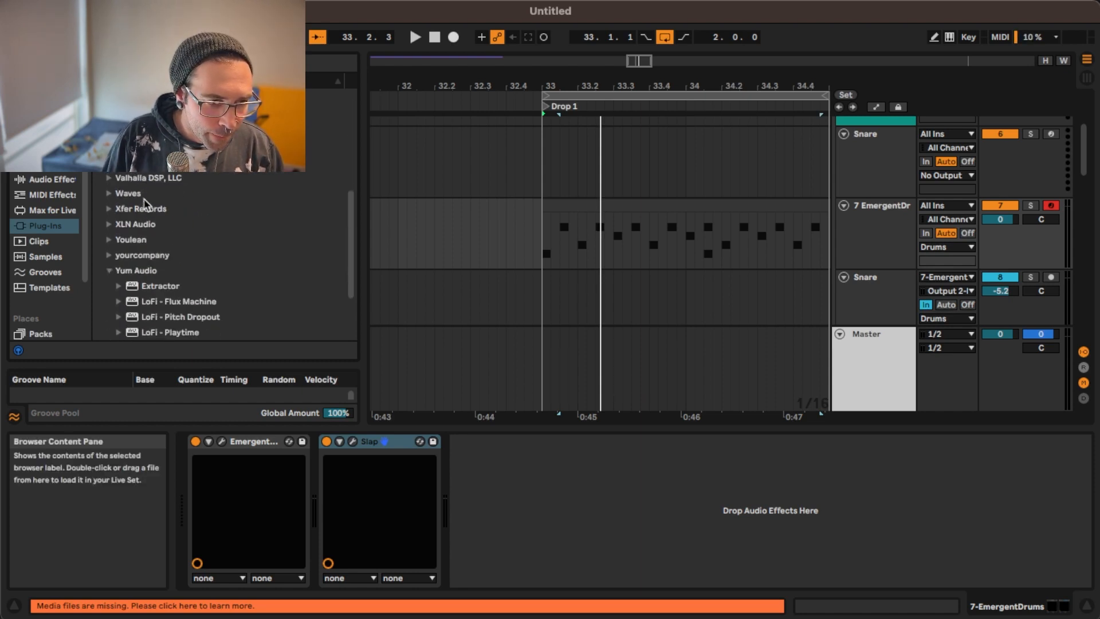
scroll(201, 249, "up", 10)
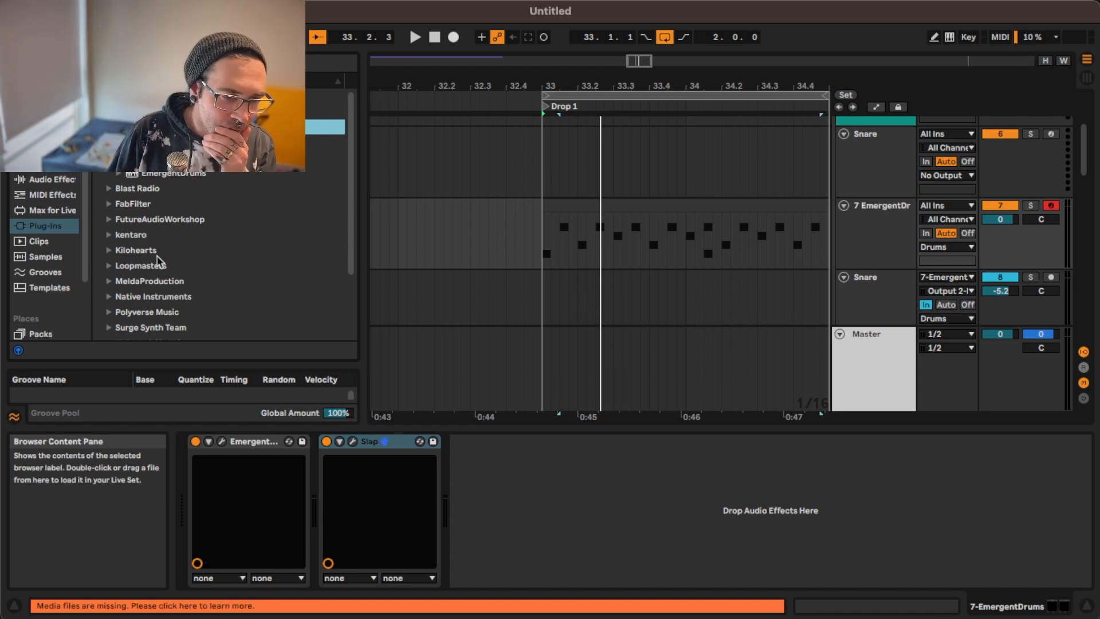
scroll(139, 210, "down", 5)
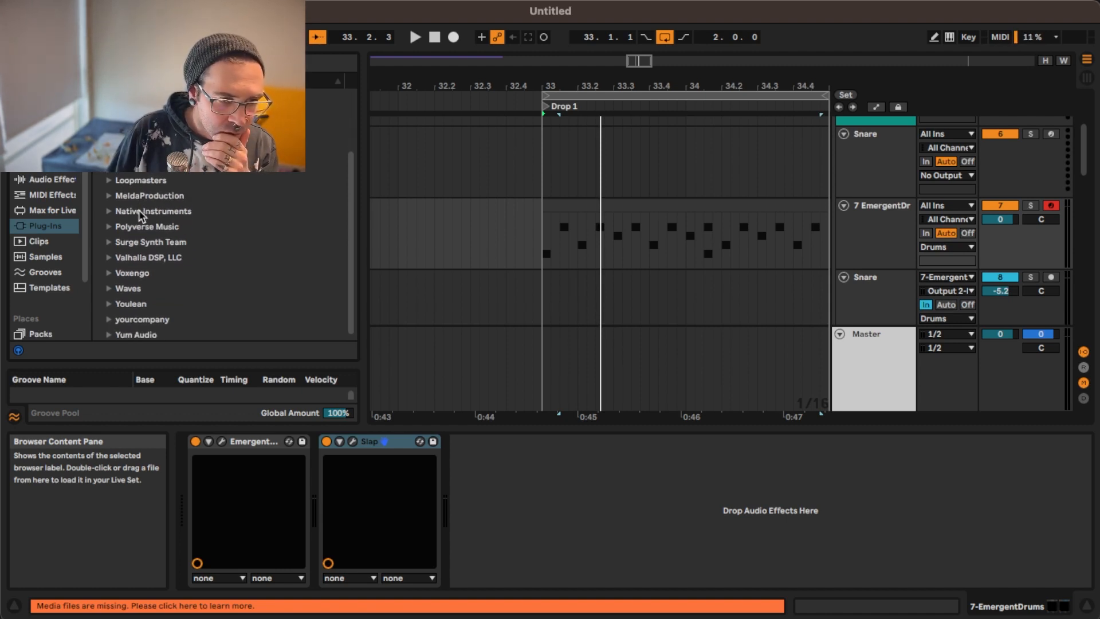
left_click(117, 268)
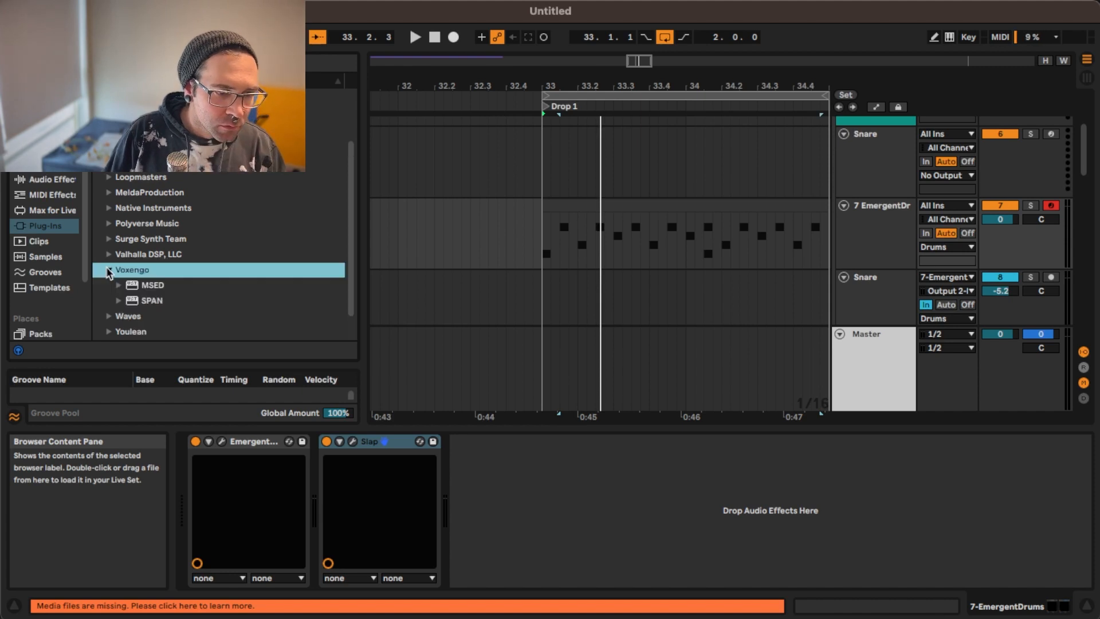
double_click(150, 302)
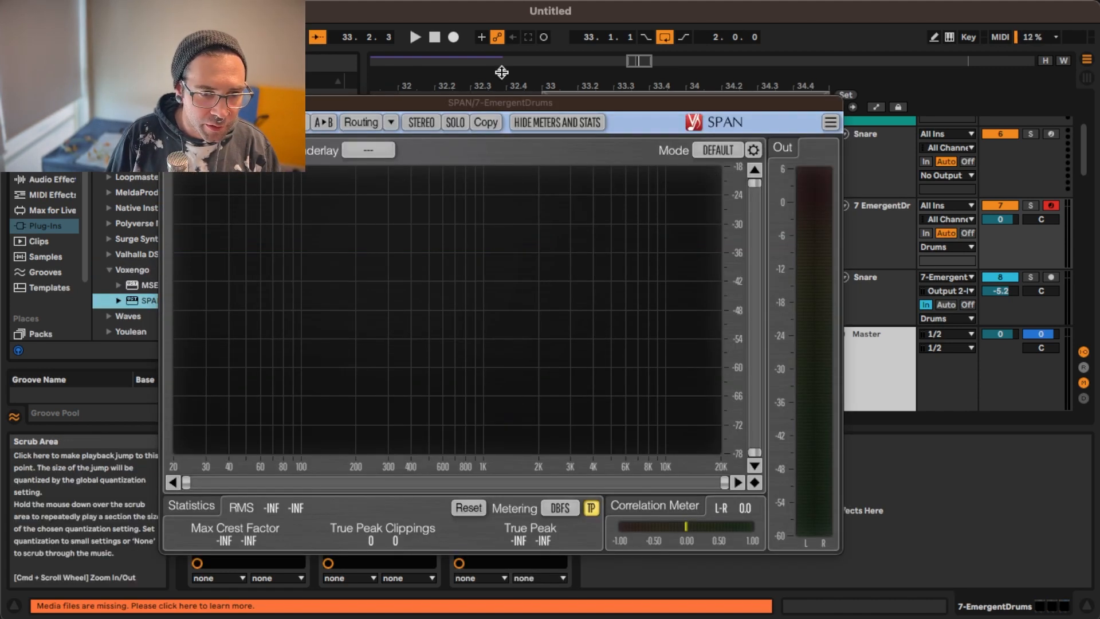
Play the loop to examine the kick's low-frequency spectrum in SPAN, and close the analyser window
left_click_drag(521, 98, 488, 84)
key("space")
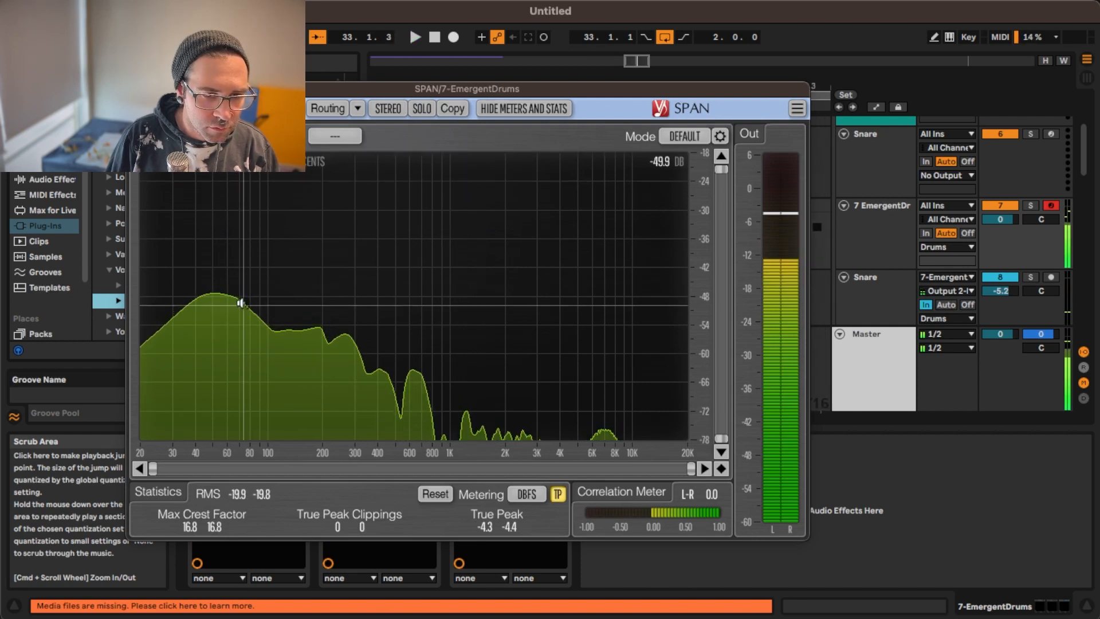
key("space")
left_click(137, 89)
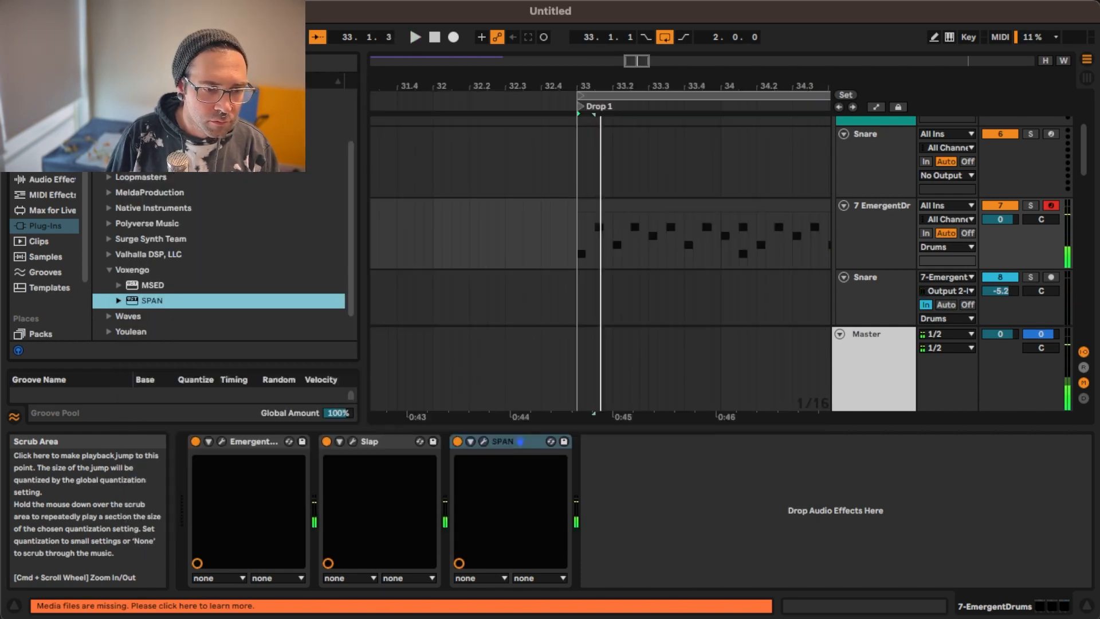
Solo the 7 EmergentDrums track and play the loop
left_click(876, 235)
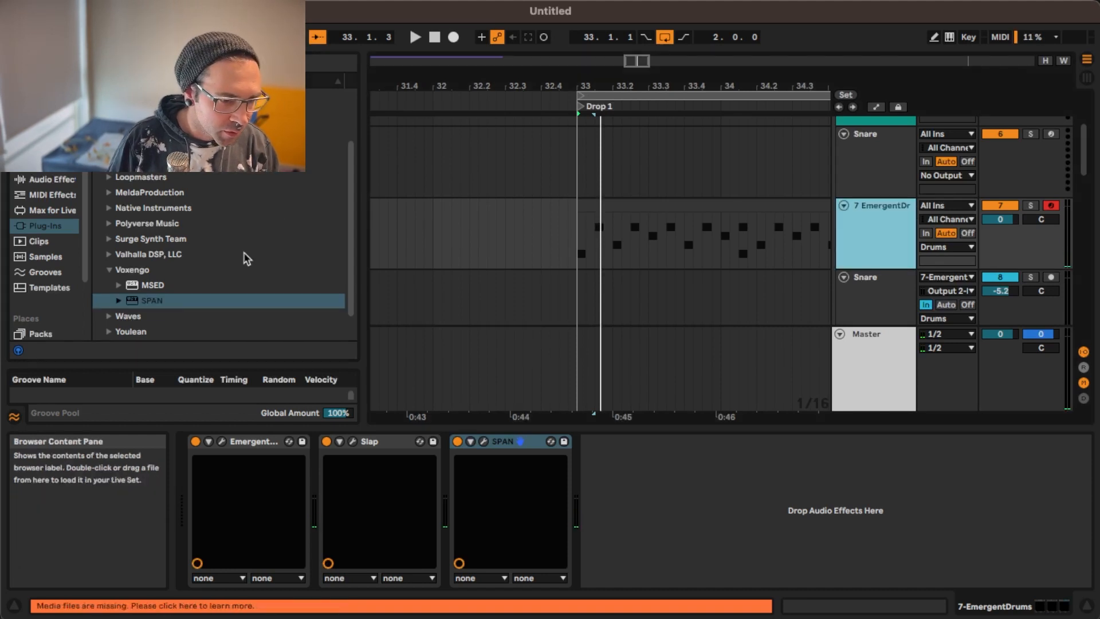
key("space")
left_click(1030, 205)
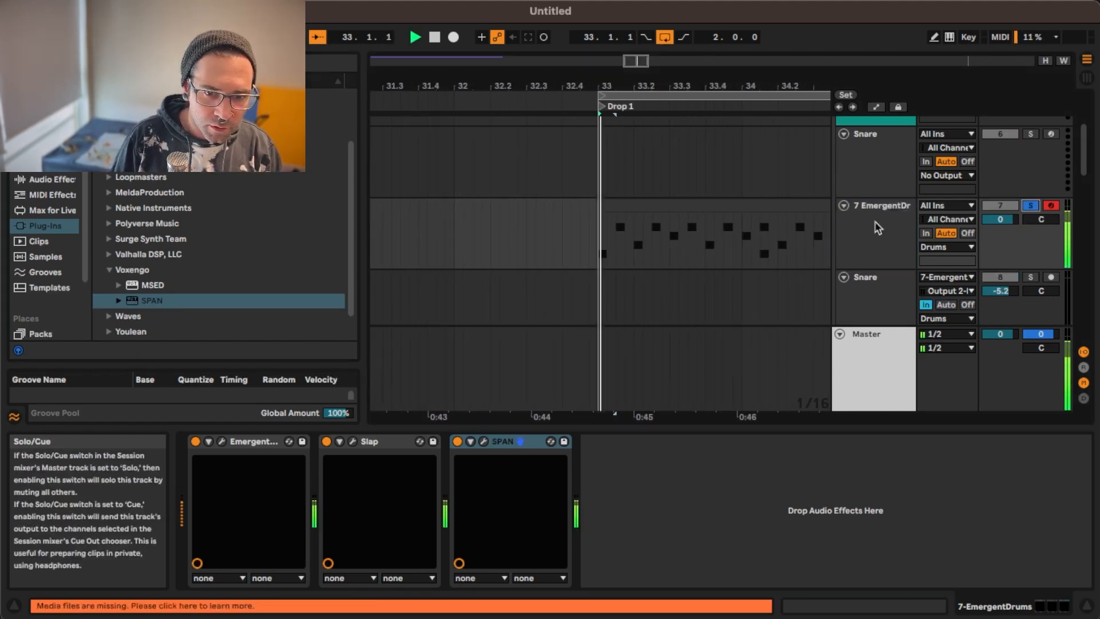
Load the FabFilter Pro-Q 3 plug-in after SPAN on the 7 EmergentDrums track and play the loop through it
left_click(52, 179)
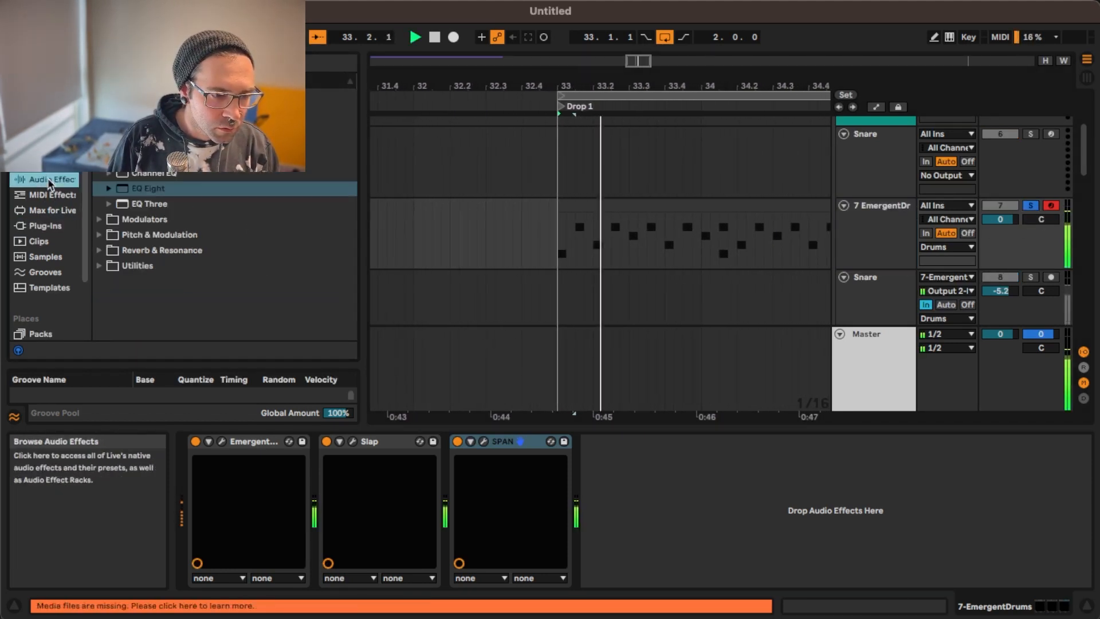
left_click(148, 188)
key("space")
left_click(45, 226)
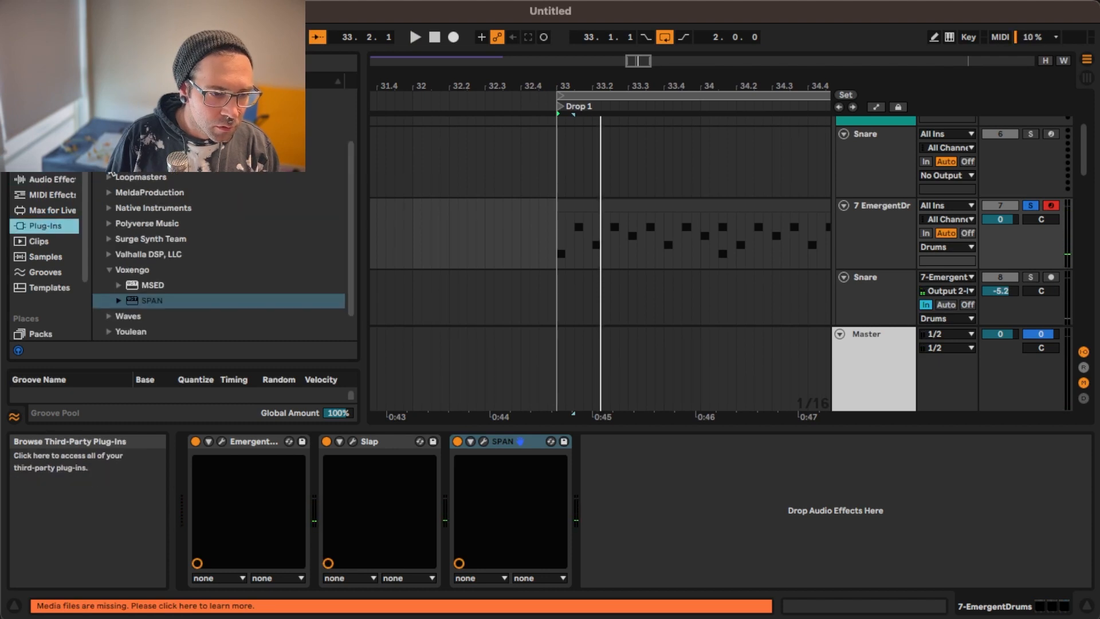
left_click(131, 115)
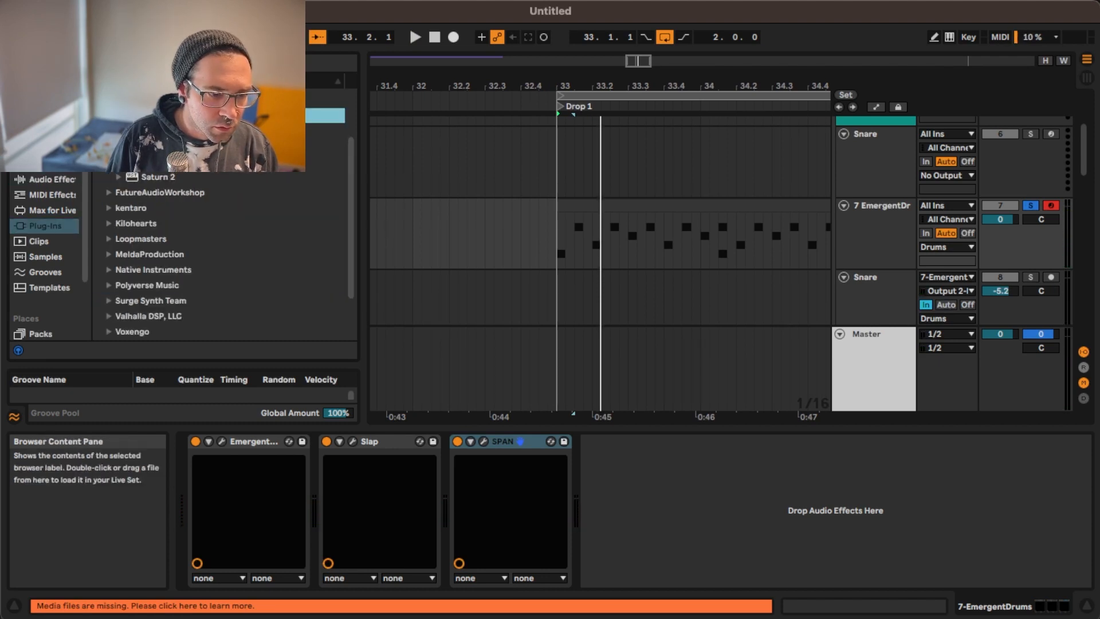
double_click(150, 162)
key("space")
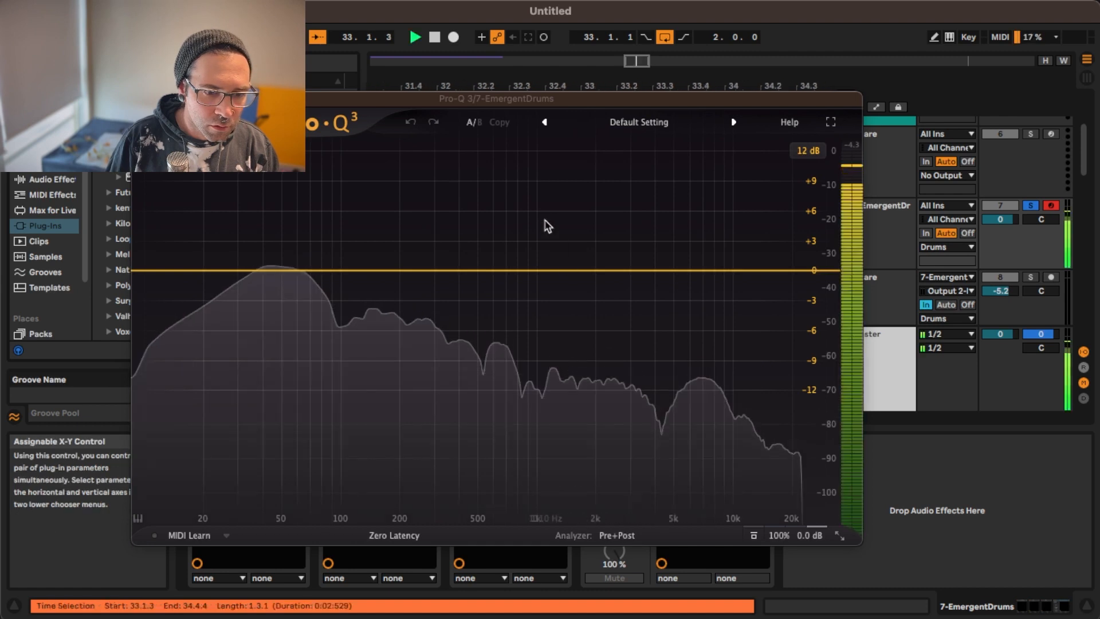
Add a Pro-Q 3 bell cut of about -1.8 dB at roughly 569 Hz with a Q of 3.035
left_click_drag(459, 270, 489, 298)
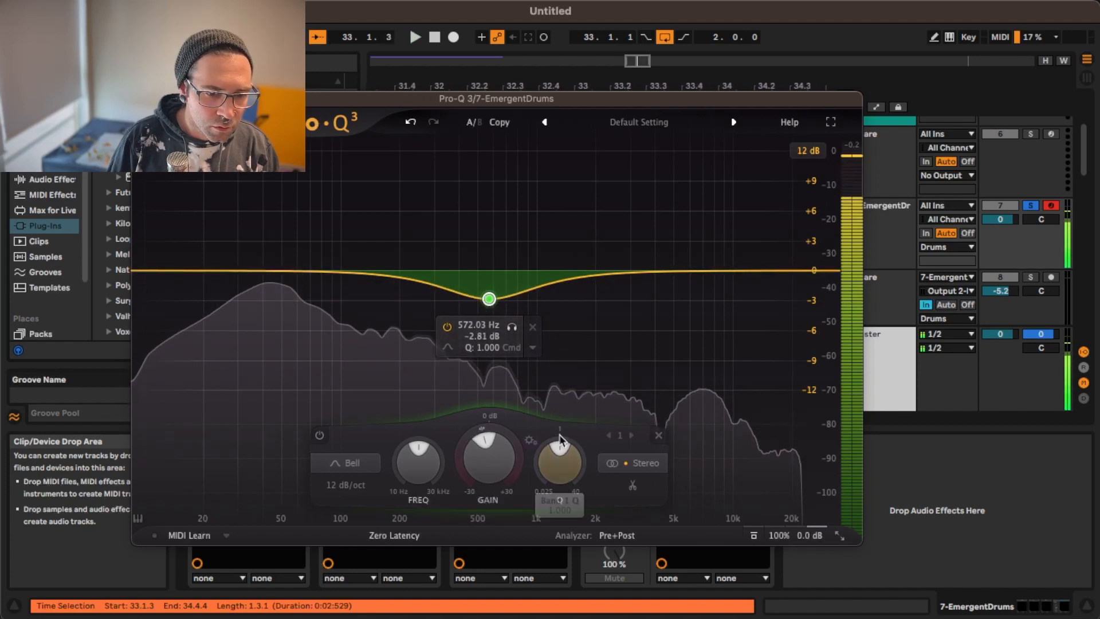
left_click_drag(570, 463, 570, 442)
key("space")
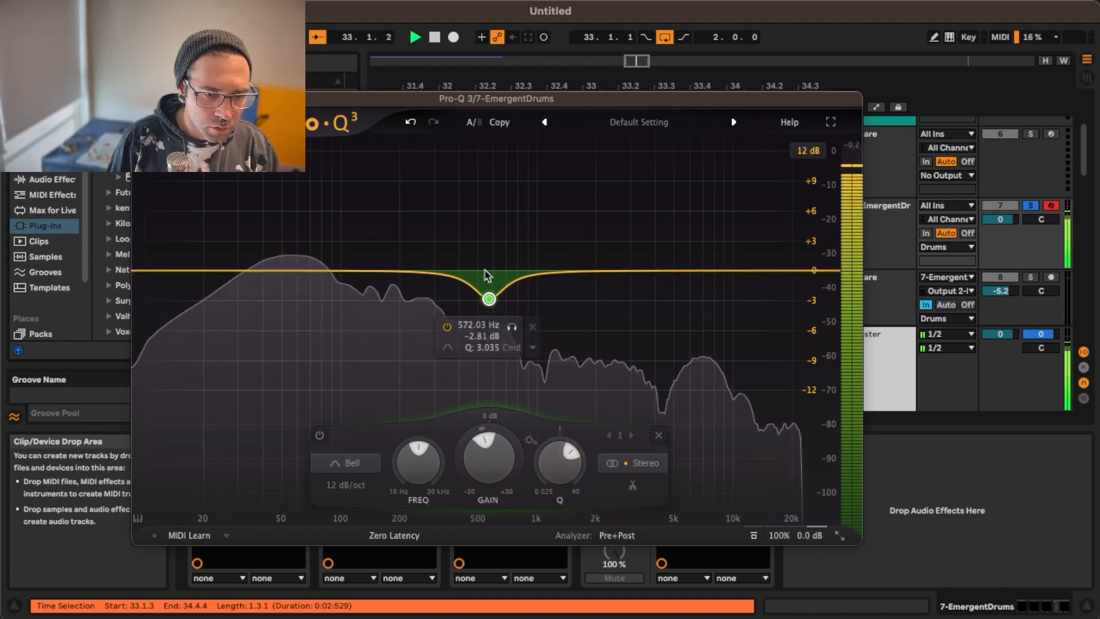
left_click_drag(489, 298, 489, 289)
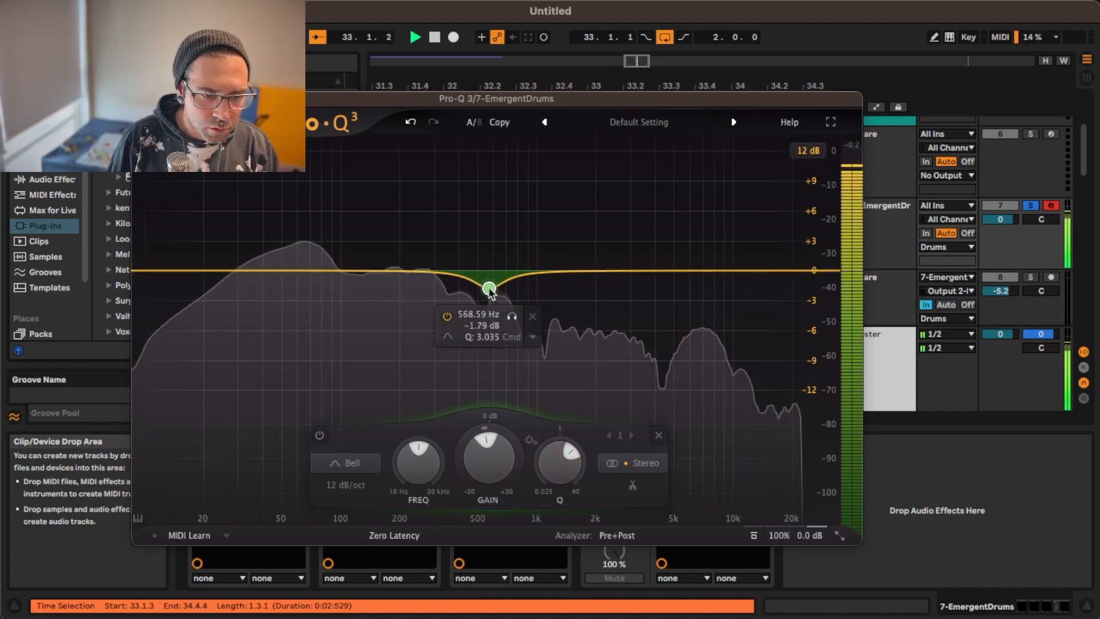
Deepen the Pro-Q 3 bell cut to about -2.48 dB at roughly 567 Hz and play the loop through it
left_click_drag(480, 291, 479, 298)
key("space")
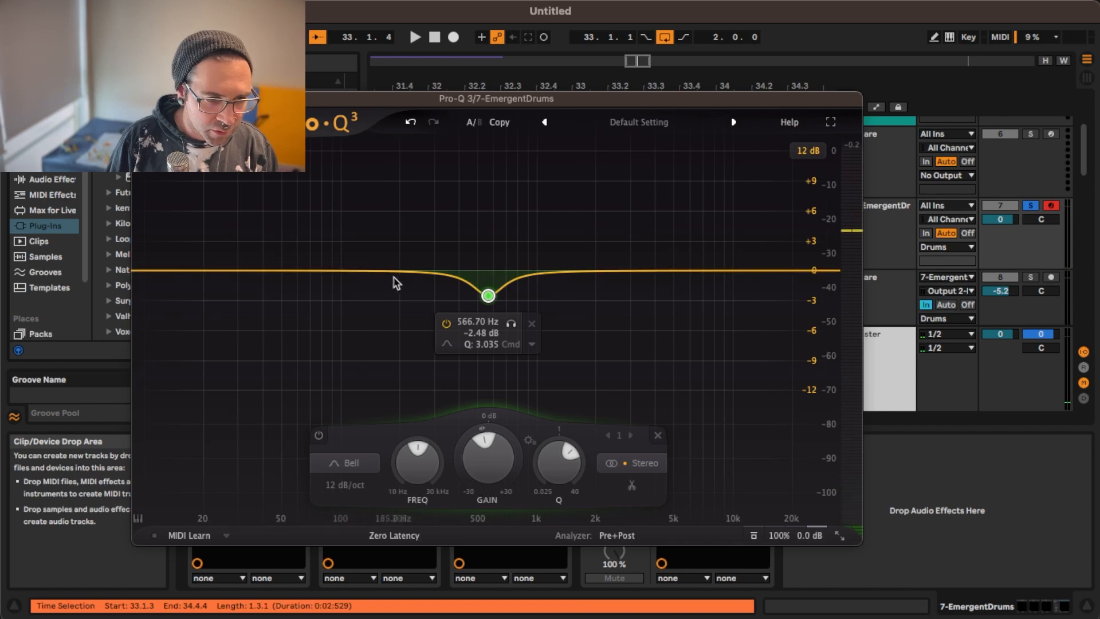
key("space")
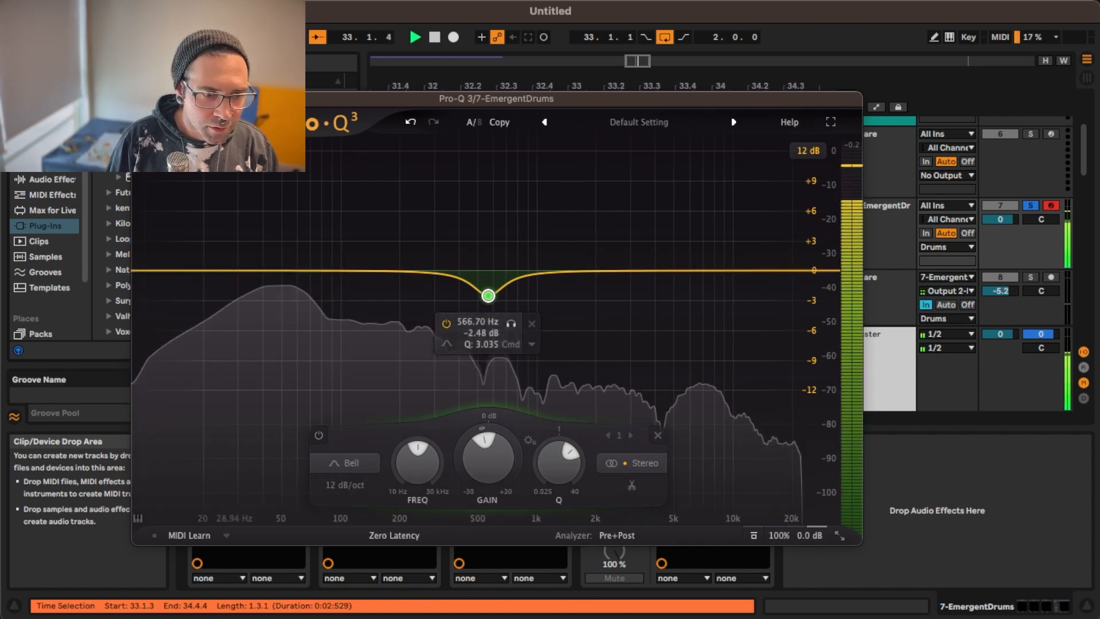
key("space")
key("space")
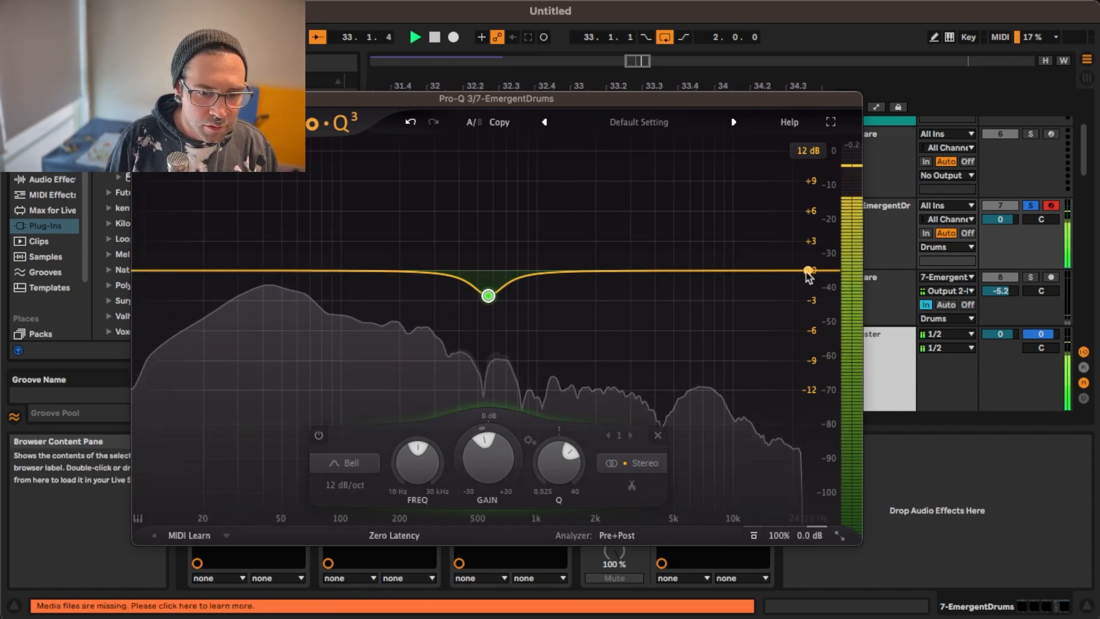
Add a gentle high-shelf boost at roughly 10 kHz in Pro-Q 3, audition it, and close the plug-in window
left_click_drag(810, 270, 737, 261)
key("space")
key("space")
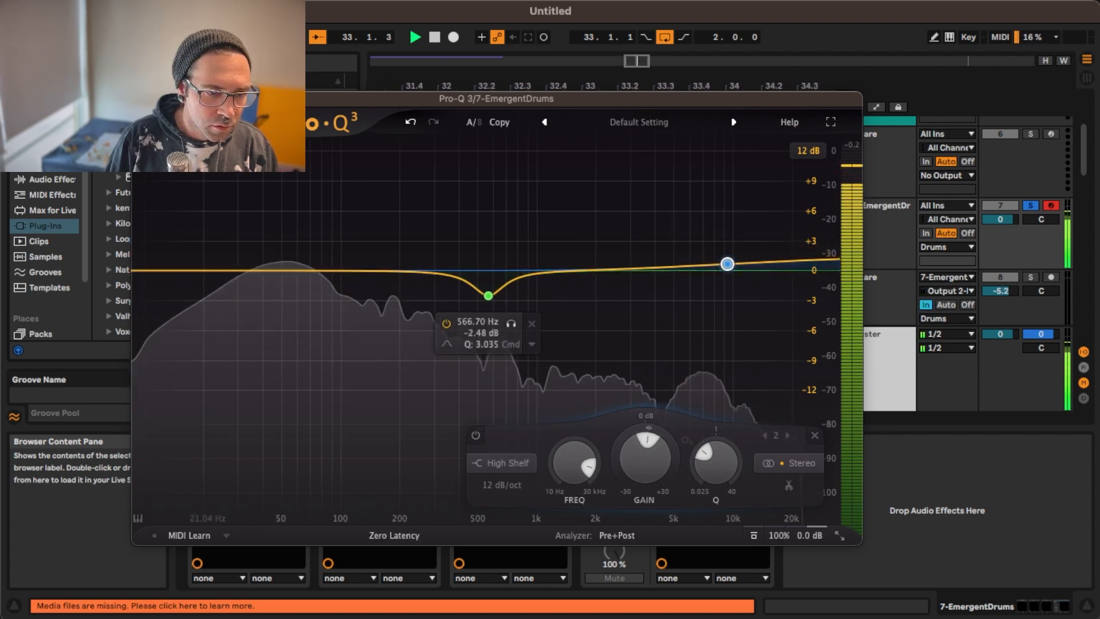
left_click(140, 98)
Unsolo the 7 EmergentDrums track and lower the EmergentDrums Snare track's volume to -5.9 dB
left_click(864, 235)
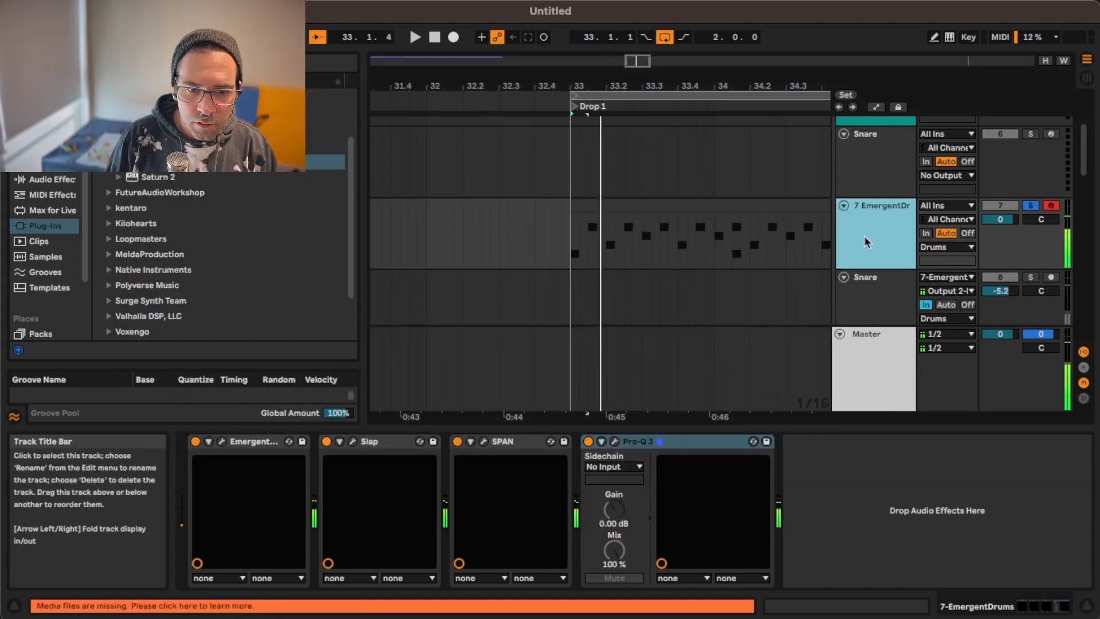
left_click(1030, 207)
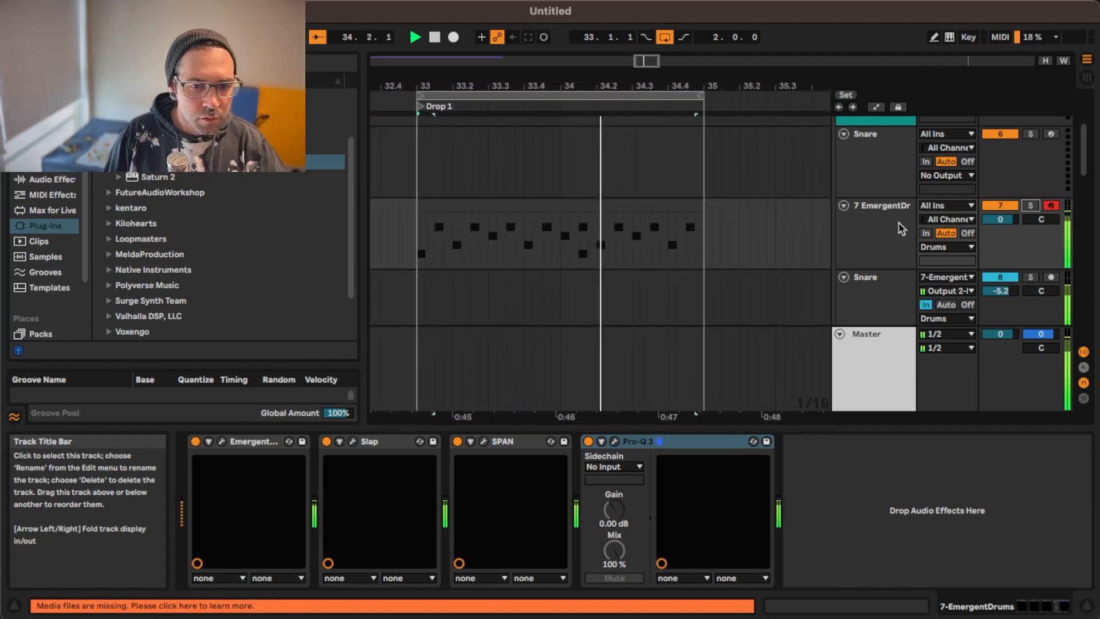
scroll(900, 227, "down", 2)
left_click(886, 255)
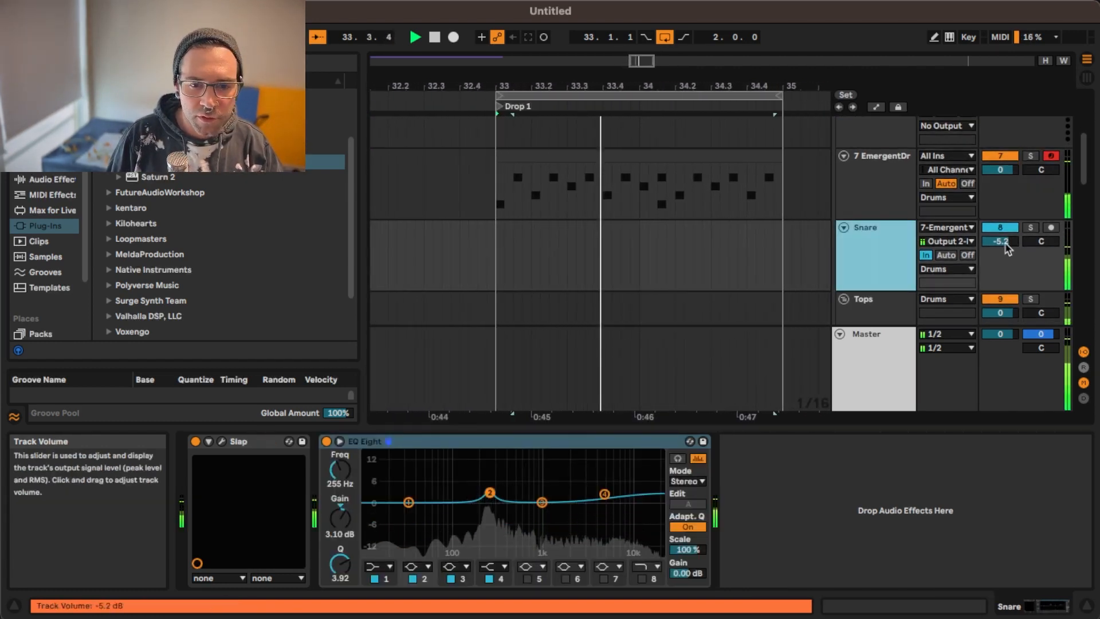
left_click_drag(1002, 241, 1002, 246)
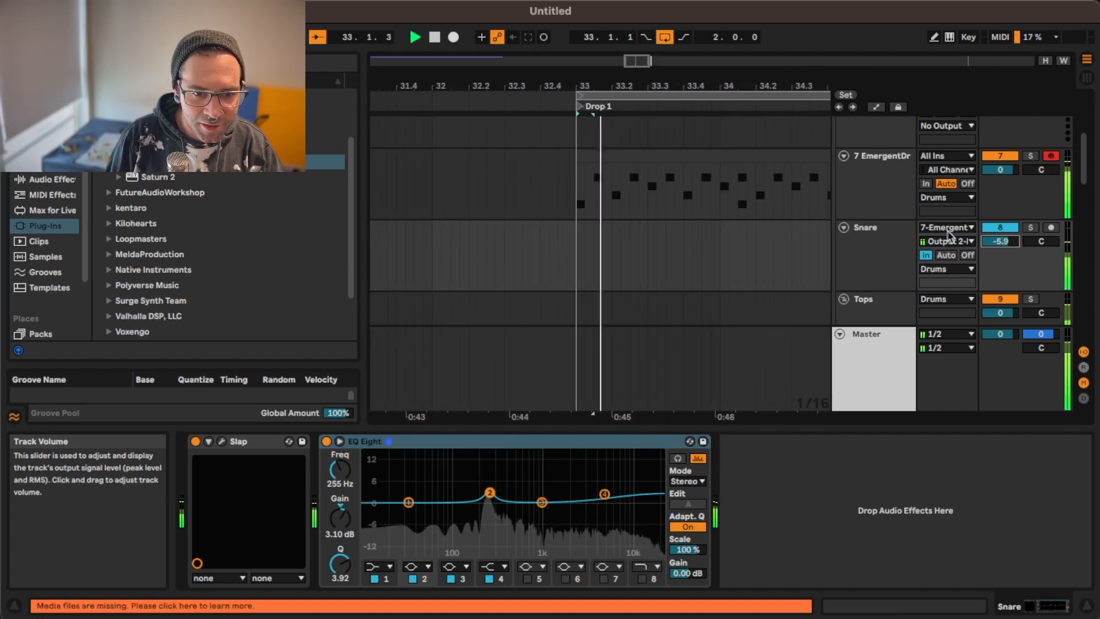
left_click(868, 178)
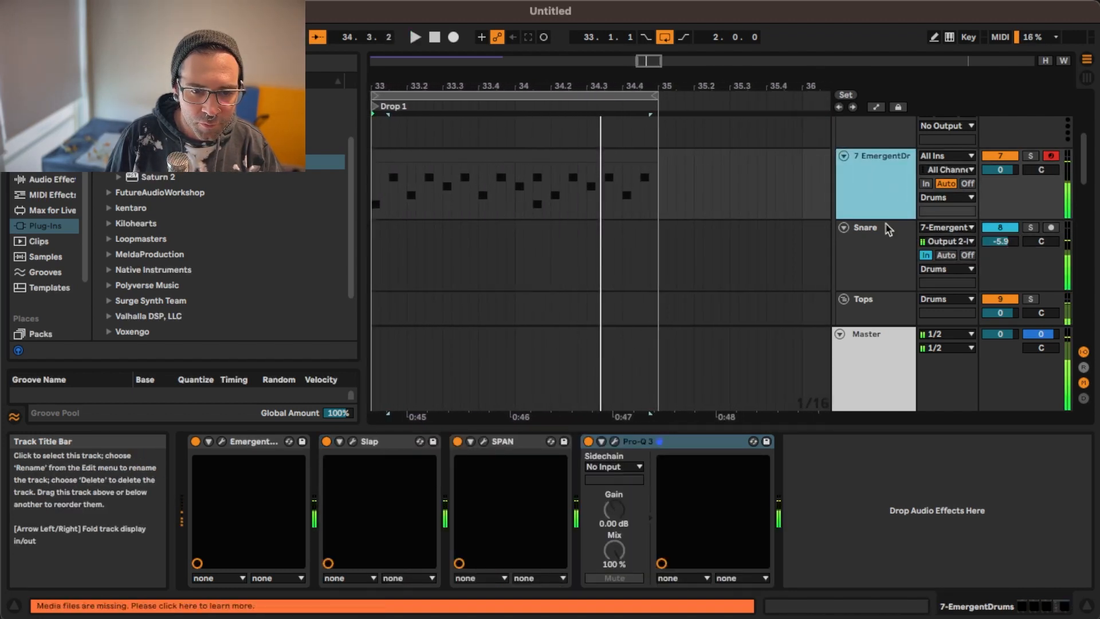
key("space")
scroll(881, 234, "up", 1)
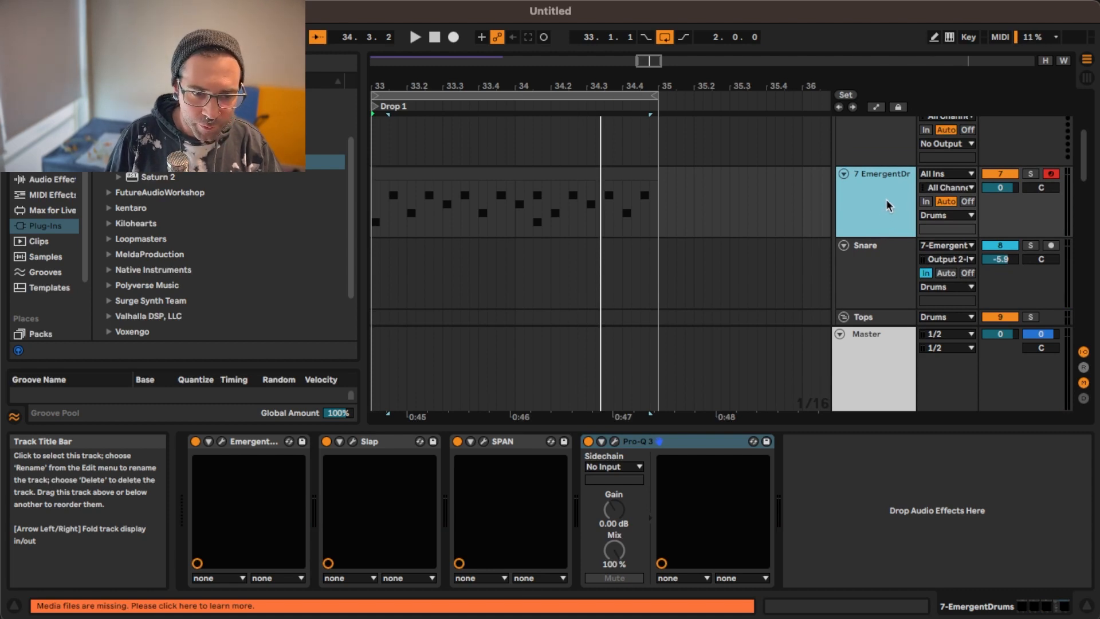
scroll(889, 205, "down", 3)
scroll(887, 201, "down", 2)
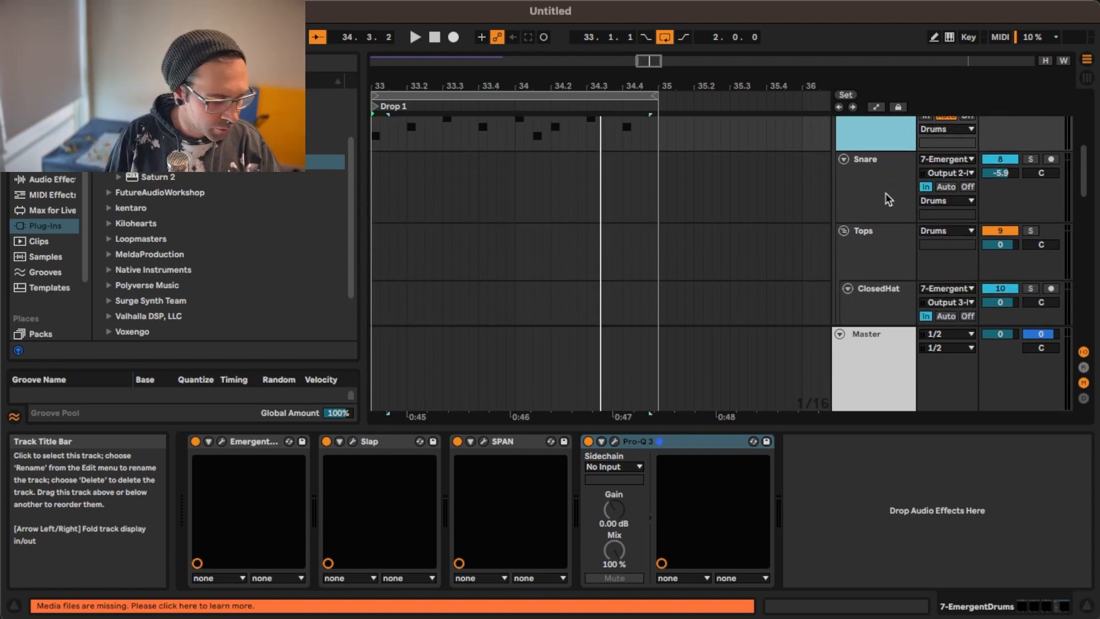
scroll(886, 194, "down", 3)
scroll(885, 194, "up", 5)
Select the two-bar loop range from 33.1.1 to 35.1.1 and play it to hear the full drum mix
left_click(438, 150)
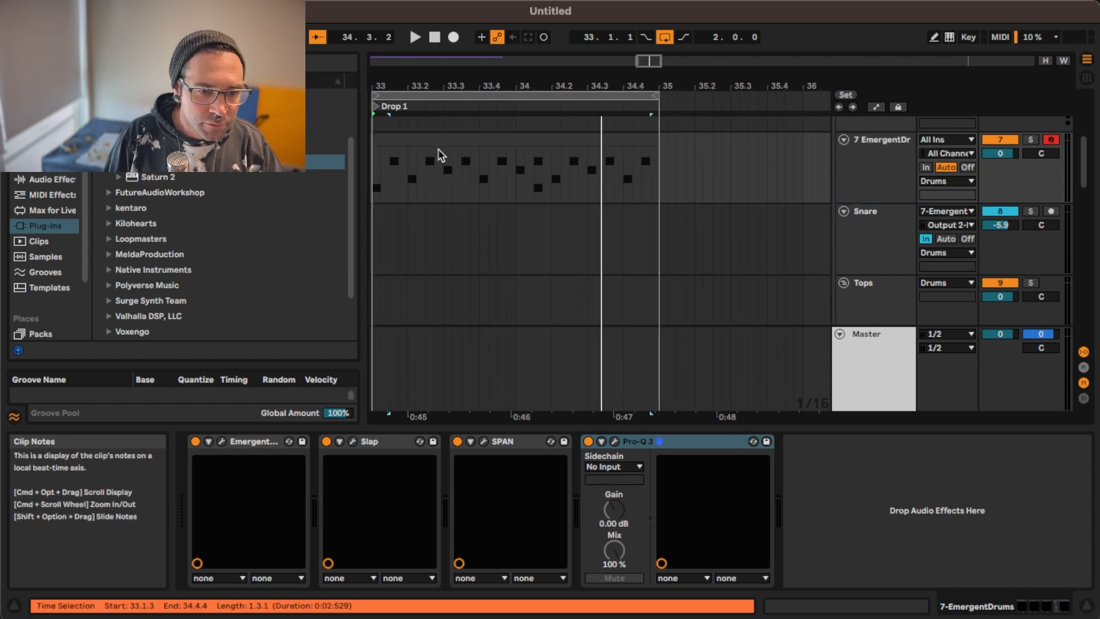
scroll(438, 151, "left", 2)
left_click(415, 95)
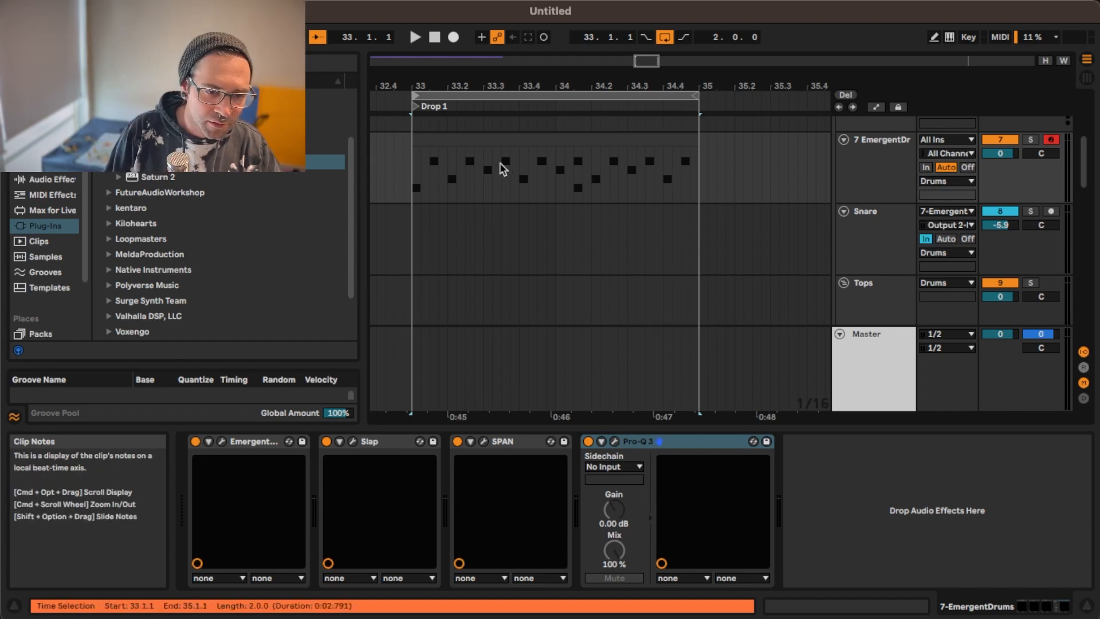
key("space")
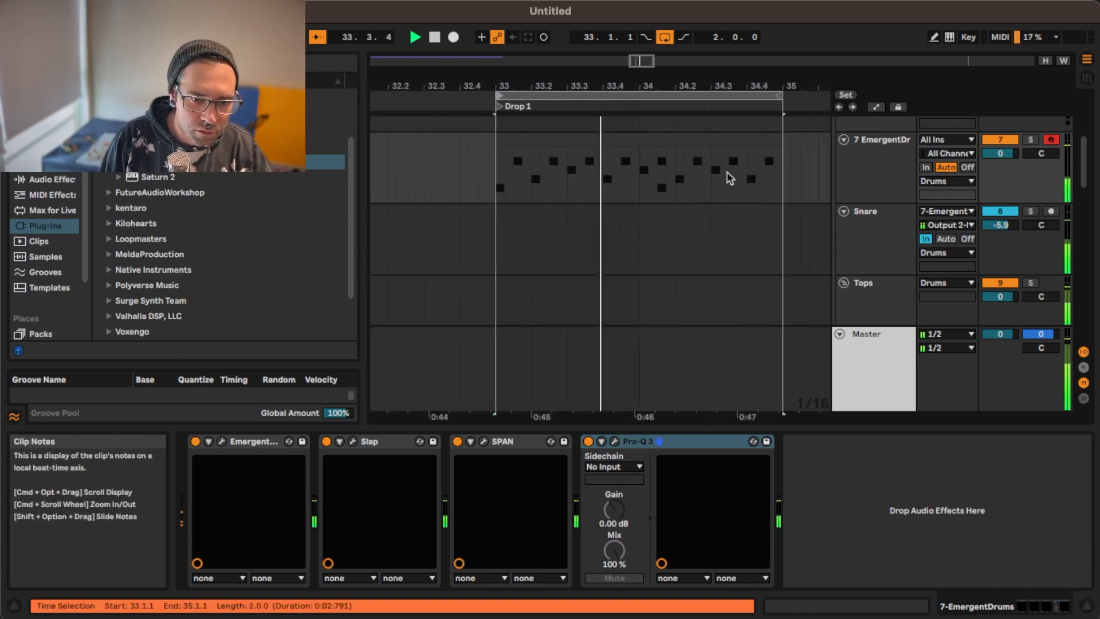
key("space")
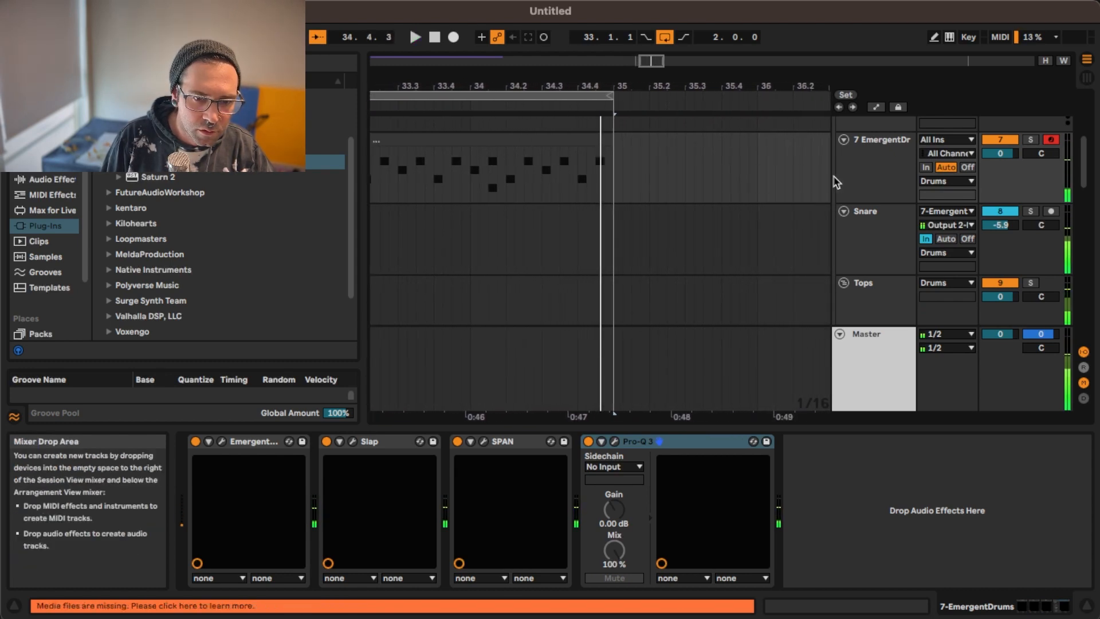
Delete the existing mastering effect rack after the Mono utility on the Master track
left_click(868, 171)
left_click(865, 340)
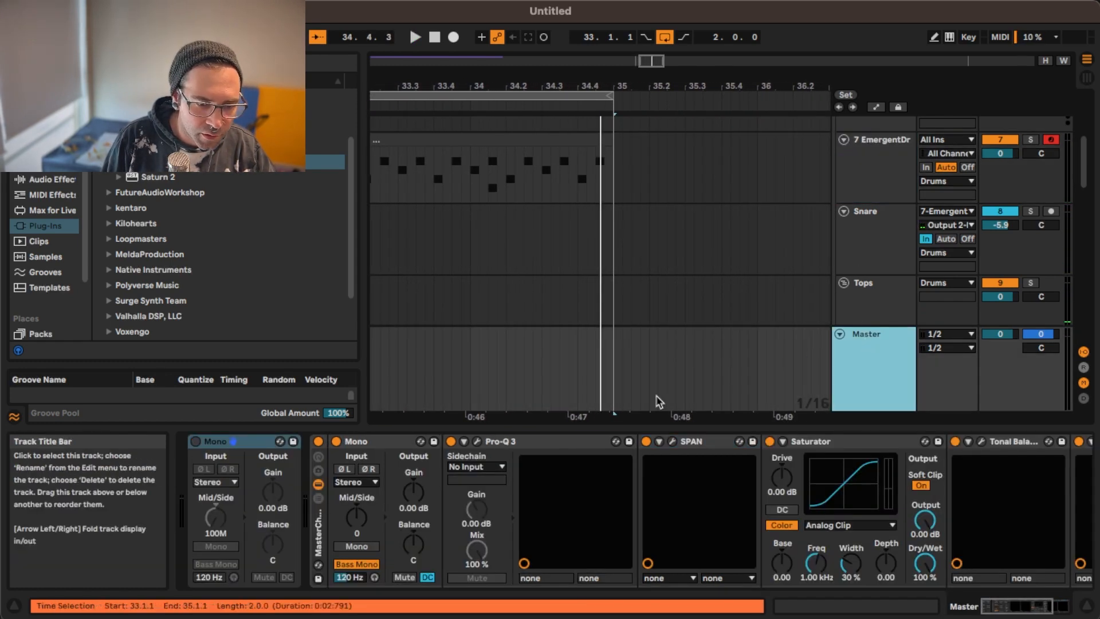
left_click(323, 548)
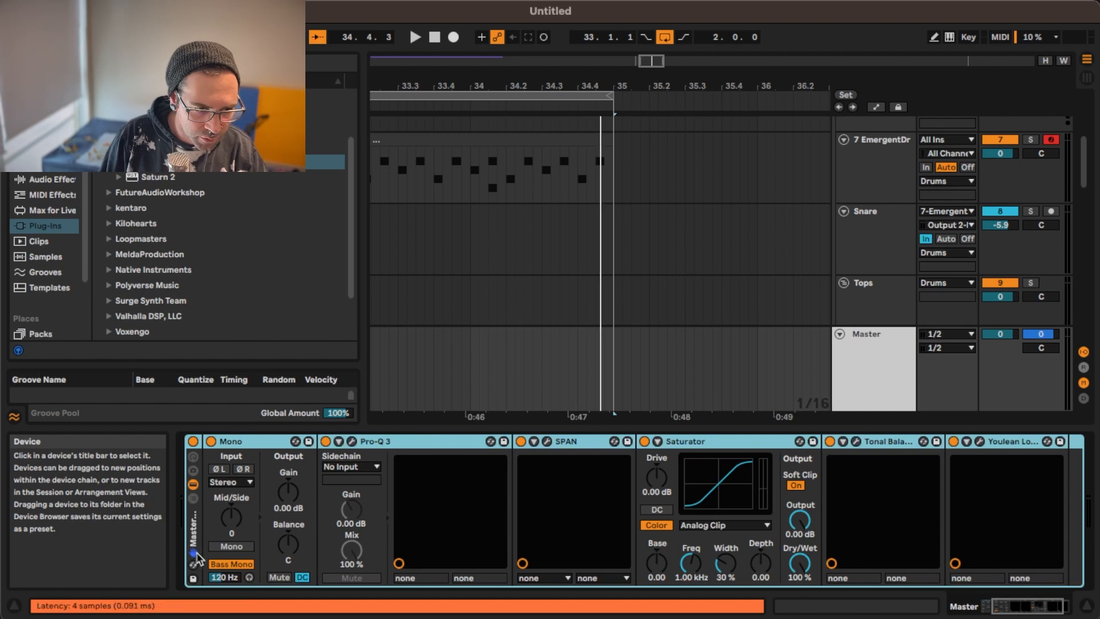
key("Delete")
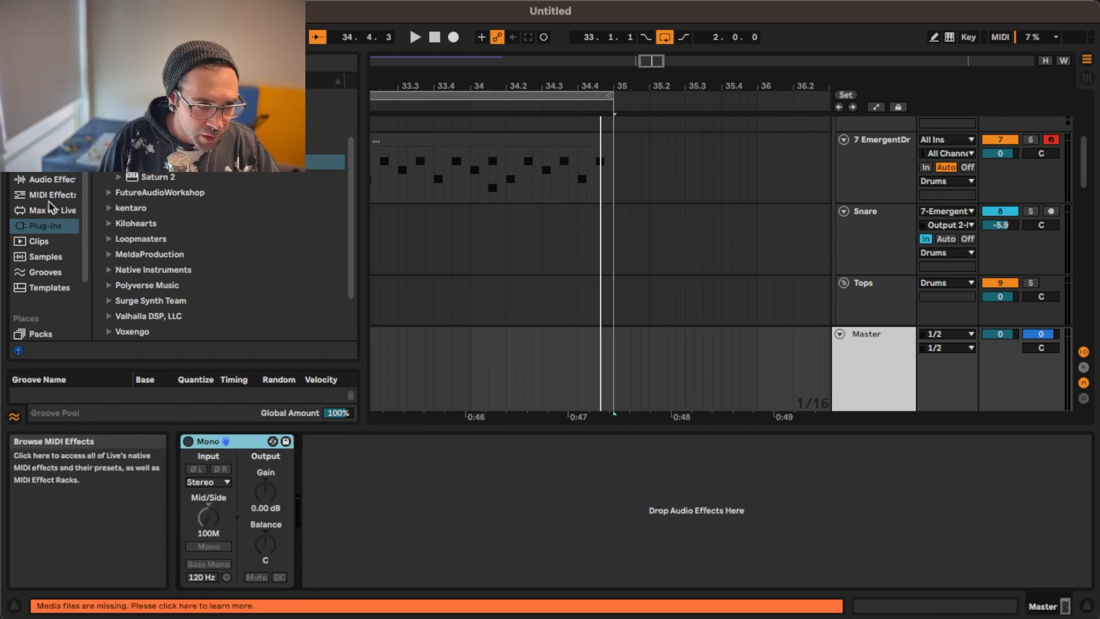
Load the saved MasterLim audio effect rack preset from the Utilities effects onto the Master track, after the Mono device
left_click(50, 179)
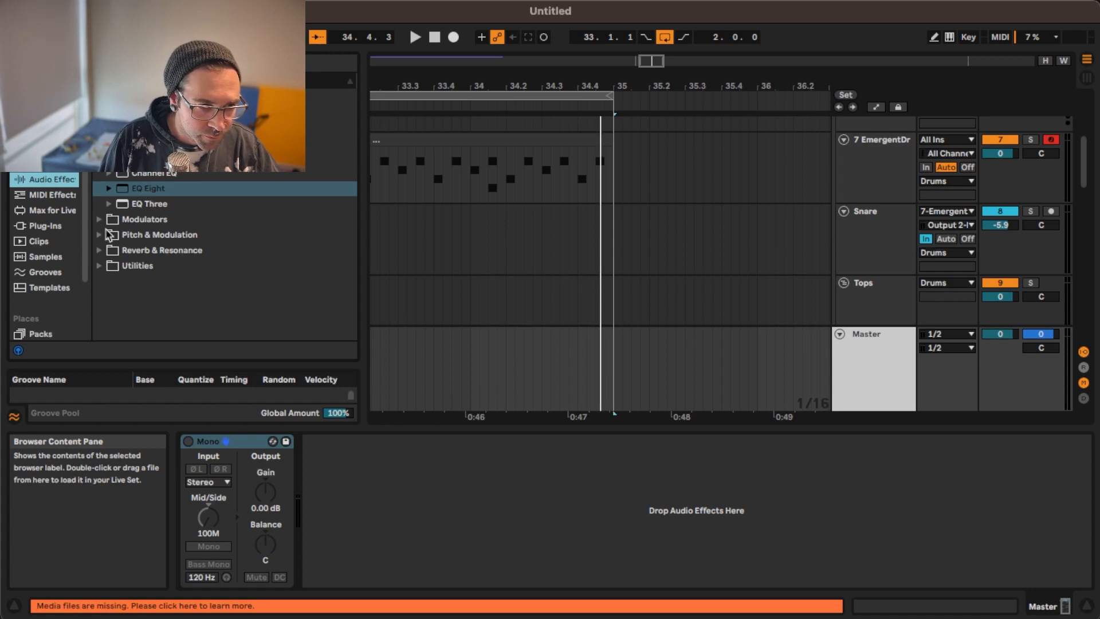
left_click(96, 266)
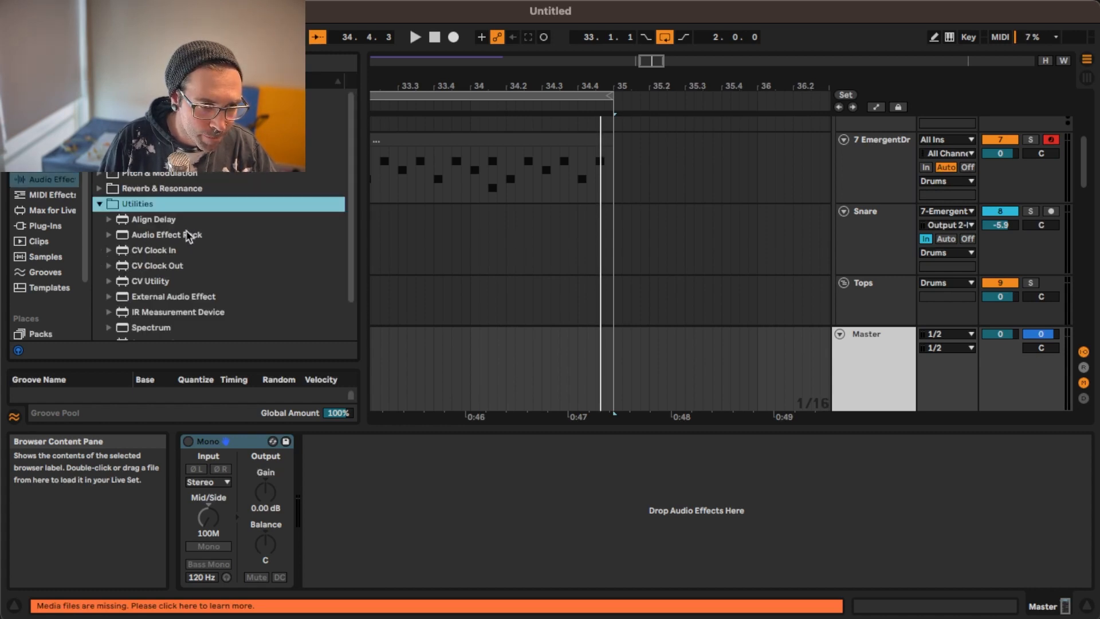
scroll(128, 225, "down", 2)
left_click(111, 203)
scroll(214, 224, "down", 15)
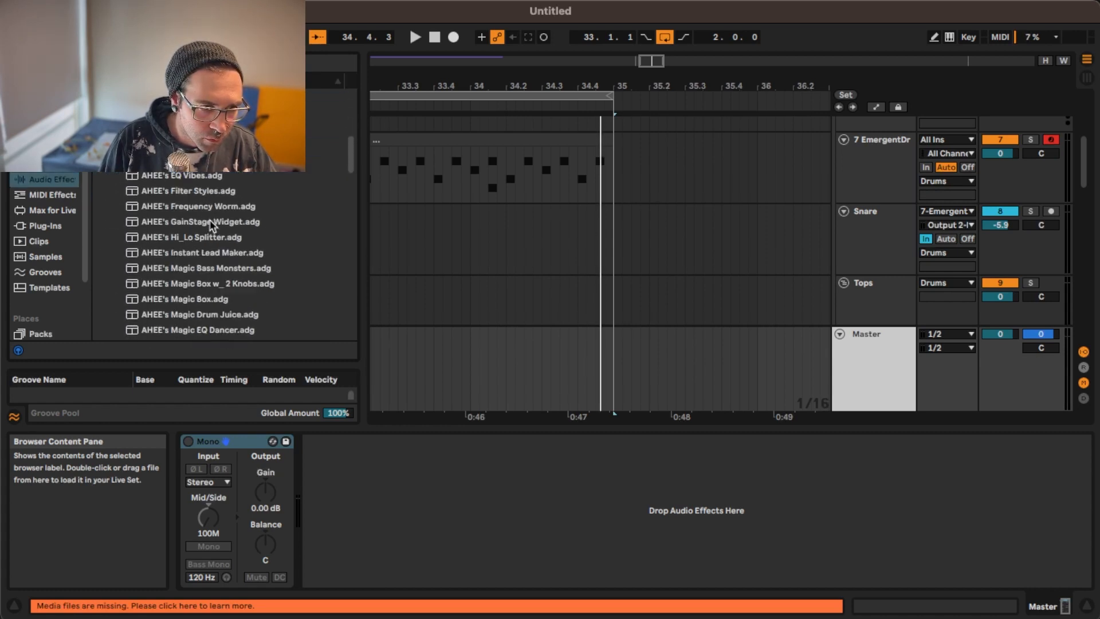
scroll(214, 223, "down", 4)
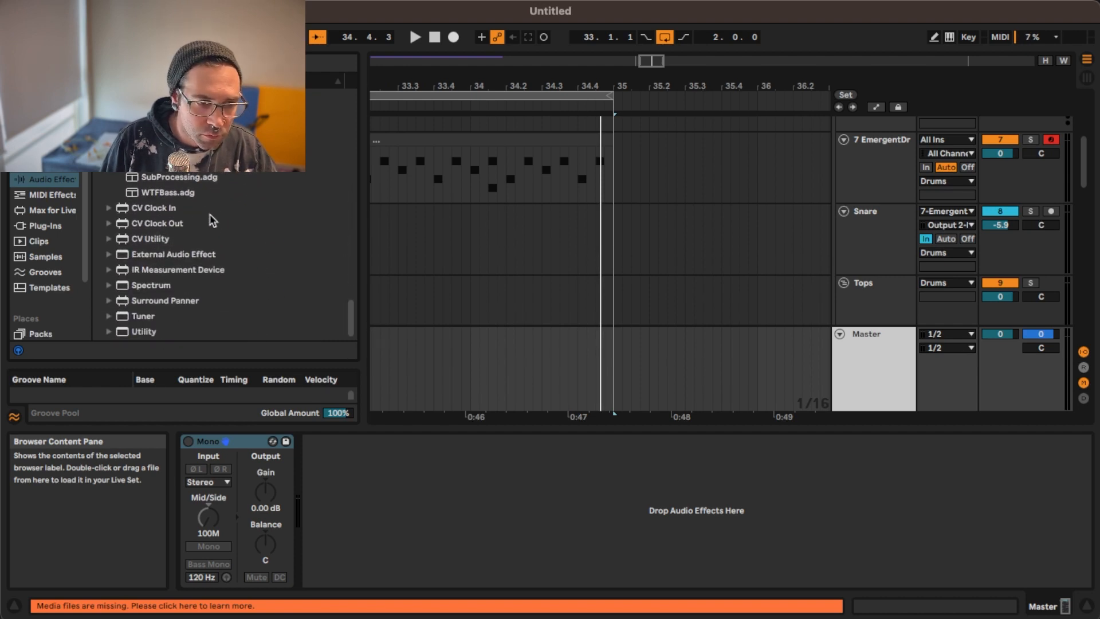
scroll(212, 221, "up", 5)
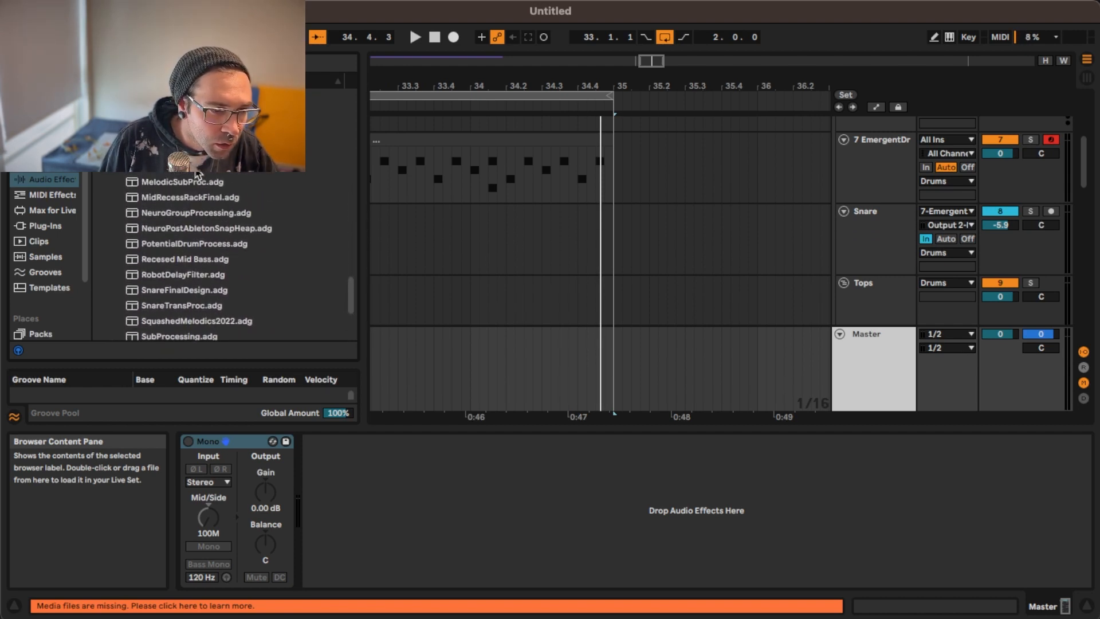
scroll(198, 175, "up", 1)
left_click(177, 164)
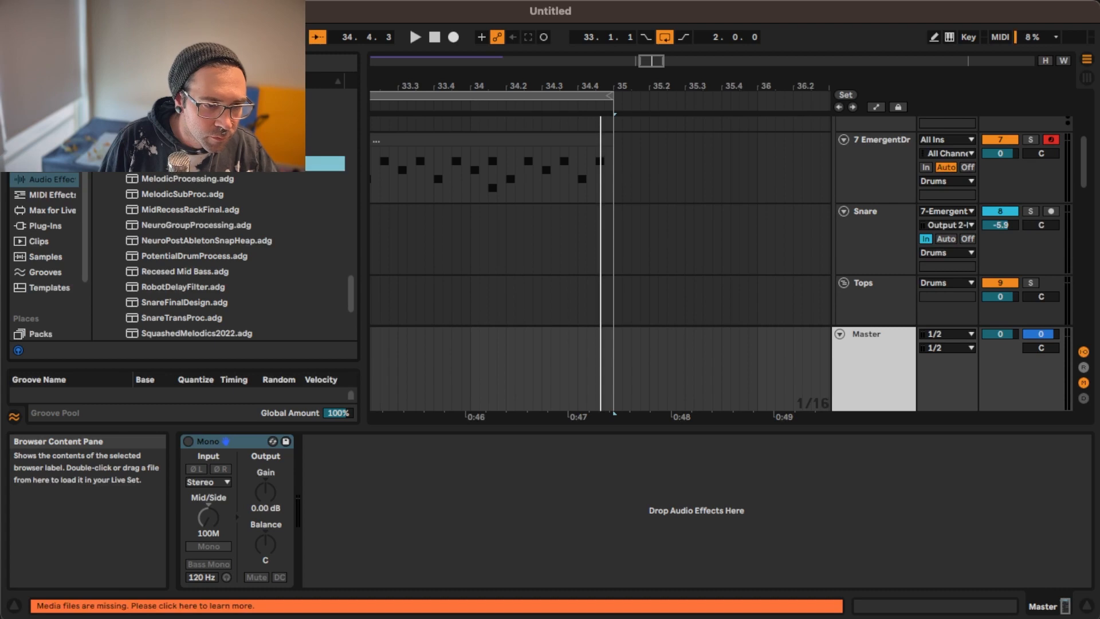
Close the open plug-in windows of the Master rack, including Youlean Loudness Meter 2, SPAN, Pro-L 2, Tonal Balance Control 2 and Pro-Q 3
key("super+alt+p")
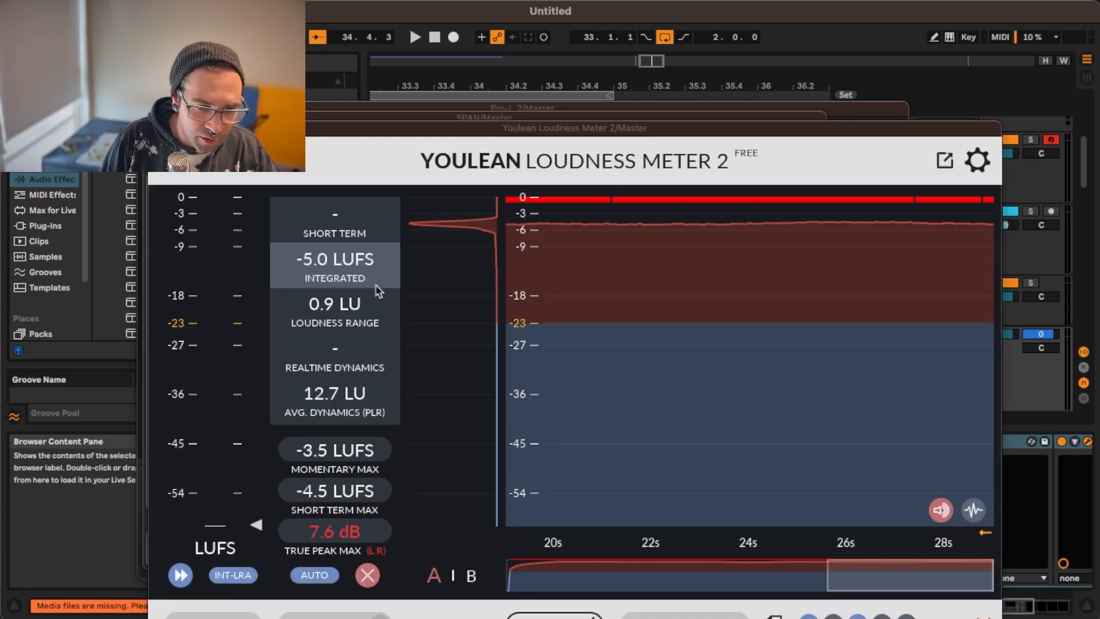
key("super+w")
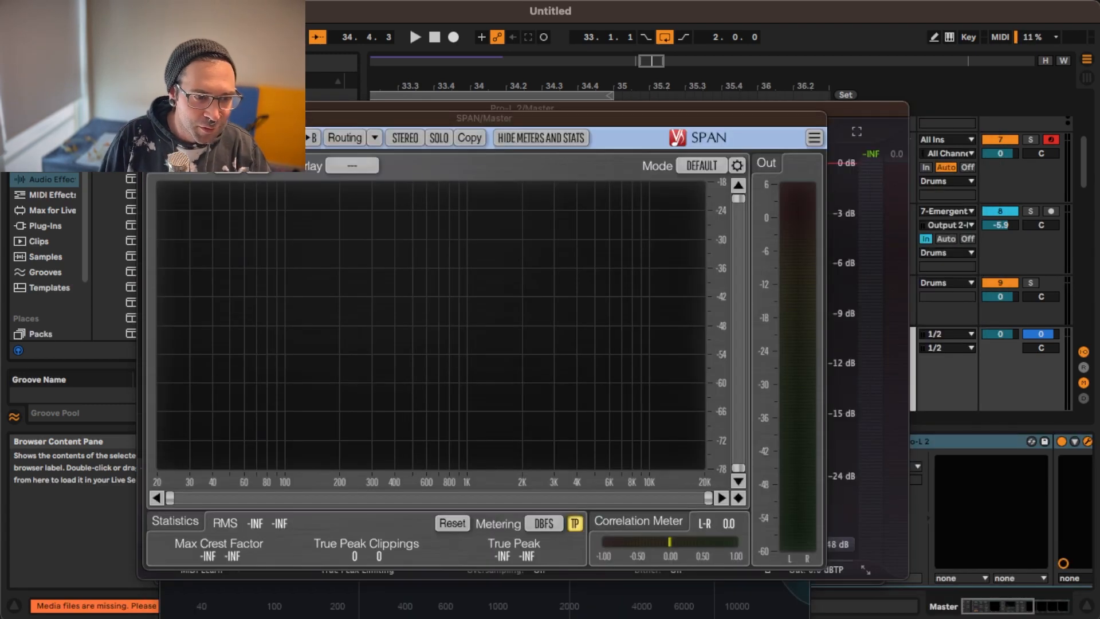
key("super+w")
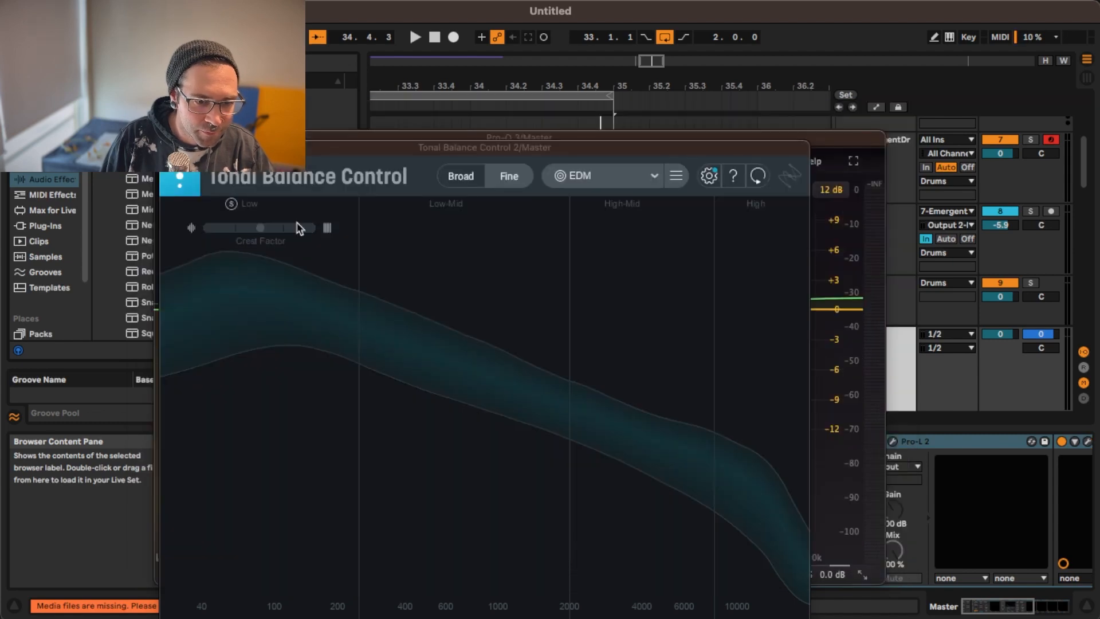
key("super+w")
key("super+w")
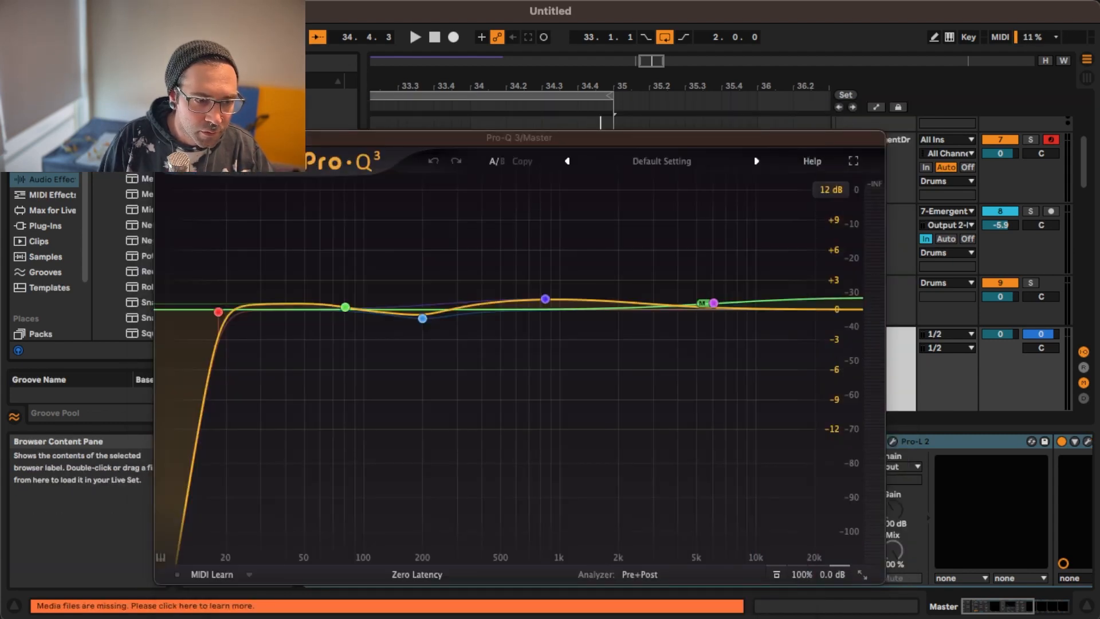
key("super+w")
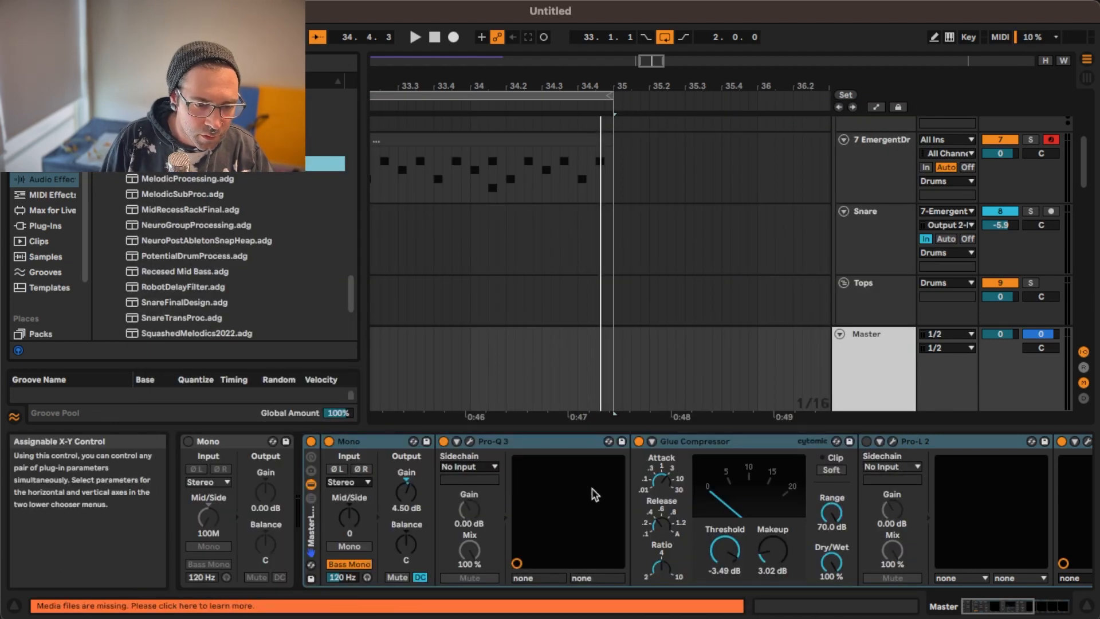
Delete the Pro-L 2 limiter from the effect rack on the Master track
scroll(717, 475, "right", 5)
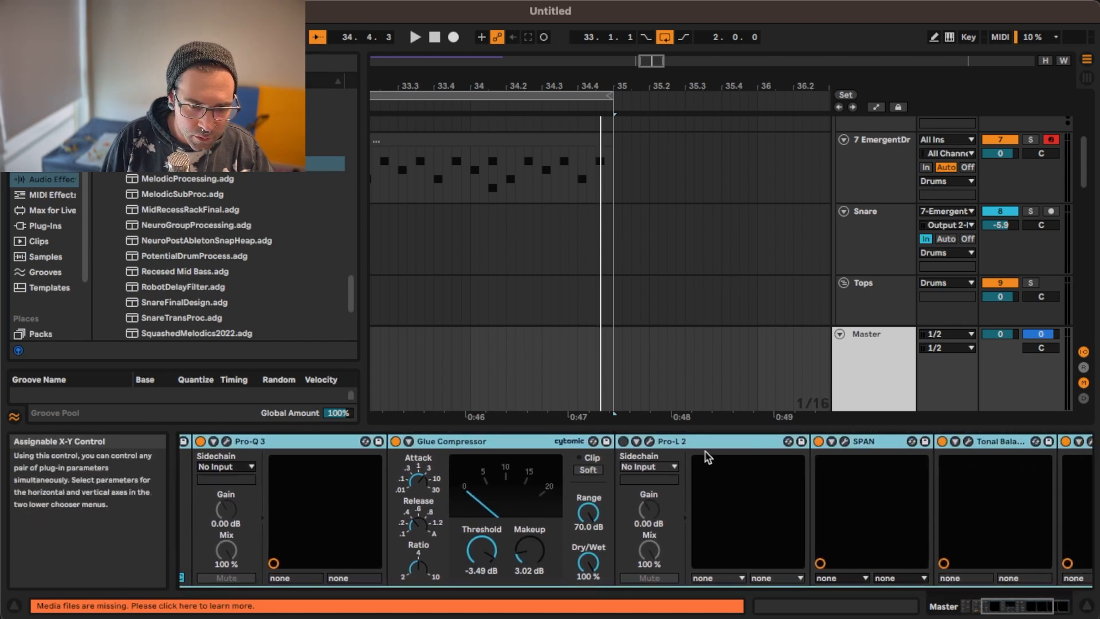
left_click(710, 446)
key("Delete")
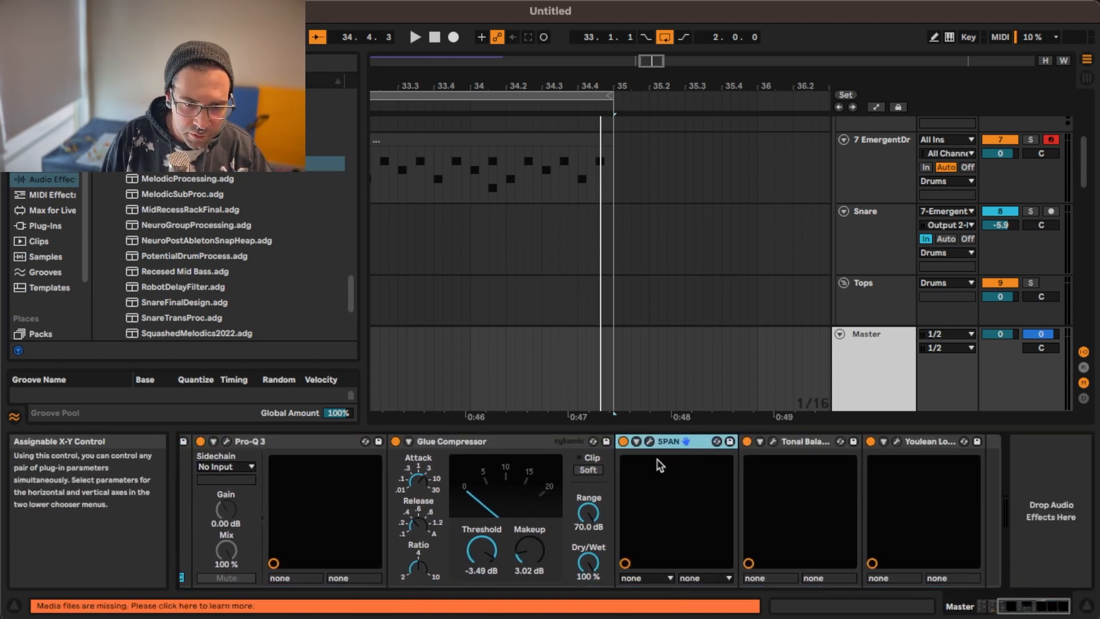
Reset the output gain of the rack's Mono utility to 0.00 dB and select the Master track
scroll(662, 467, "left", 5)
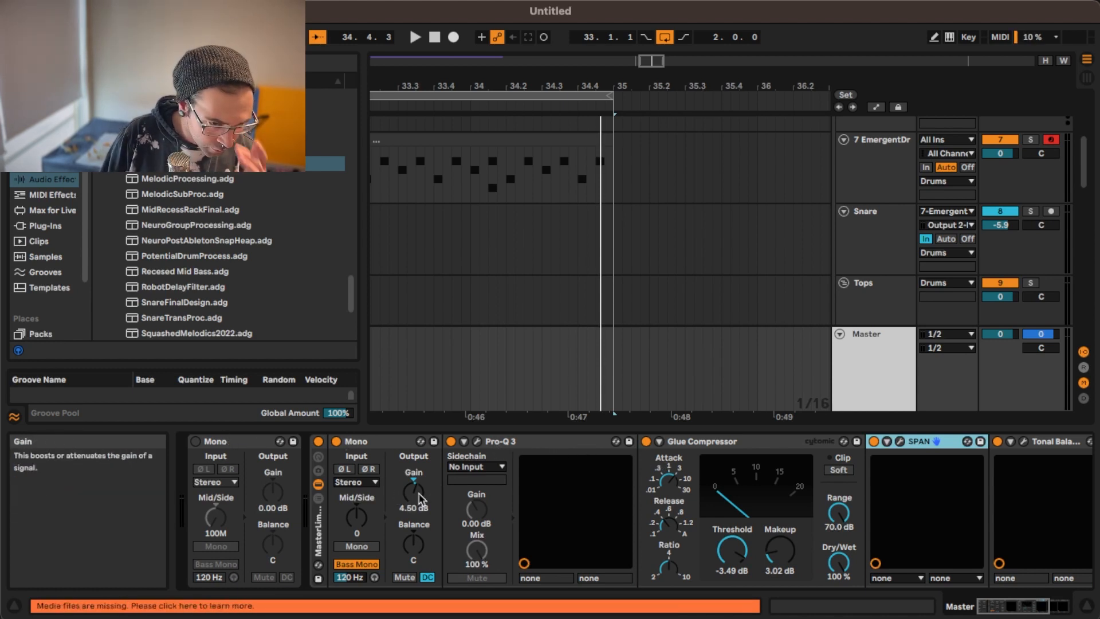
left_click(421, 498)
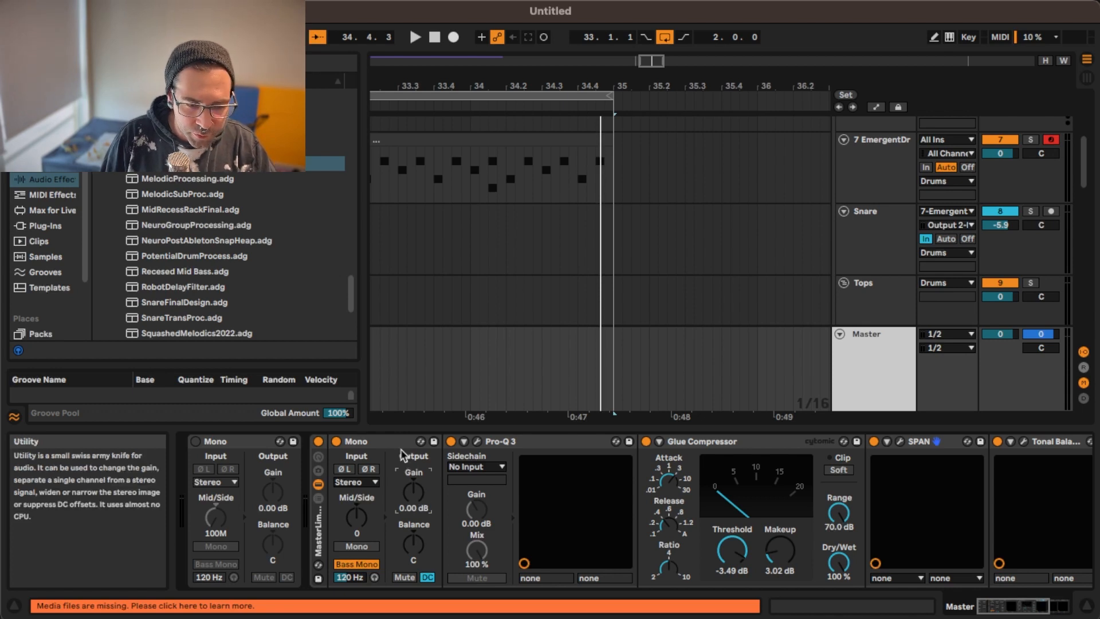
scroll(573, 487, "right", 5)
scroll(670, 489, "left", 5)
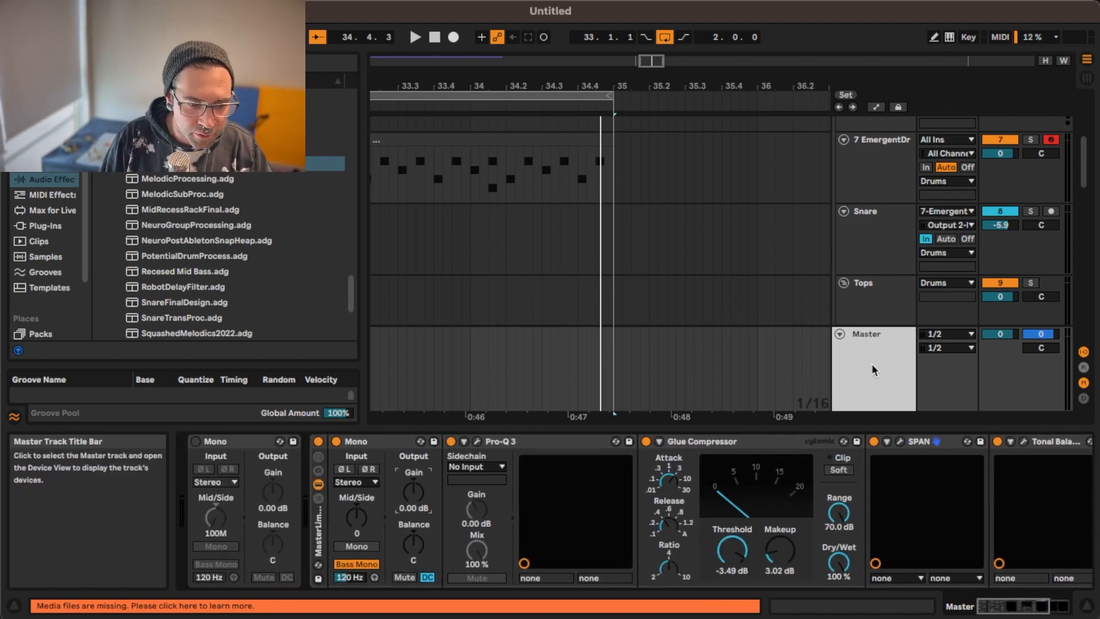
left_click(885, 350)
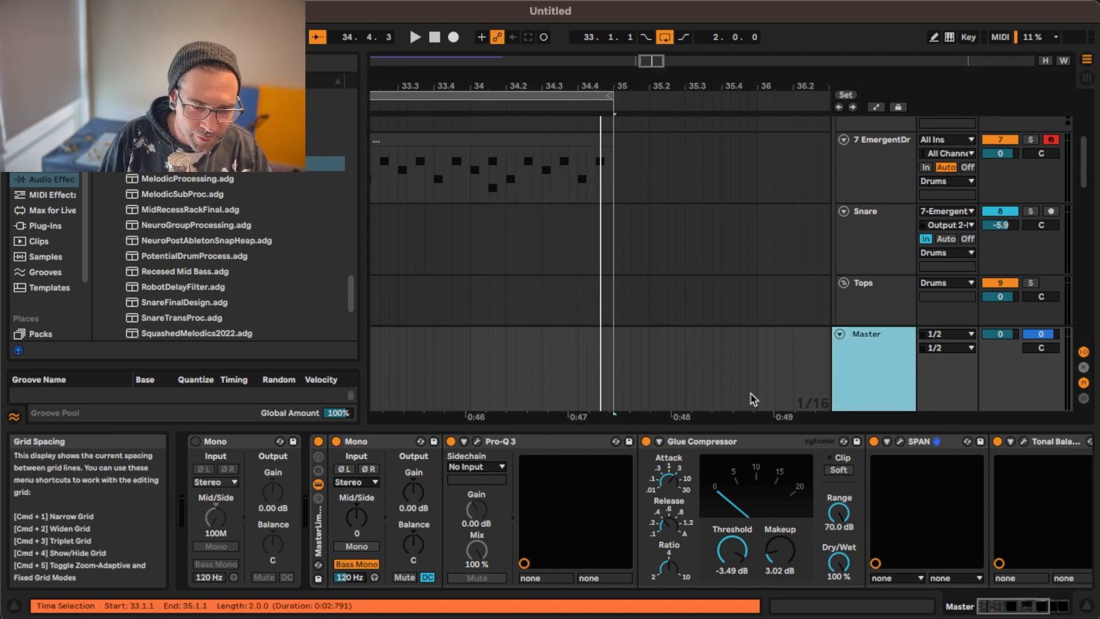
Play the Drop 1 loop while lowering the Glue Compressor threshold on the Master track to -3.81 dB, and stop playback
key("space")
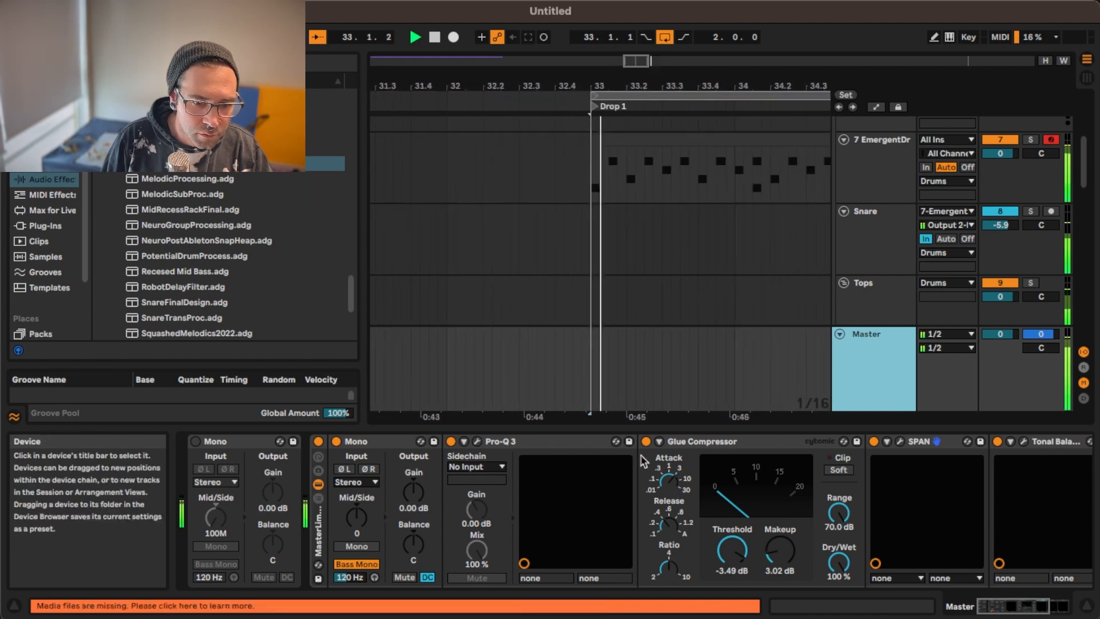
mouse_move(731, 550)
left_mouse_down()
mouse_move(733, 541)
mouse_move(727, 555)
left_mouse_up()
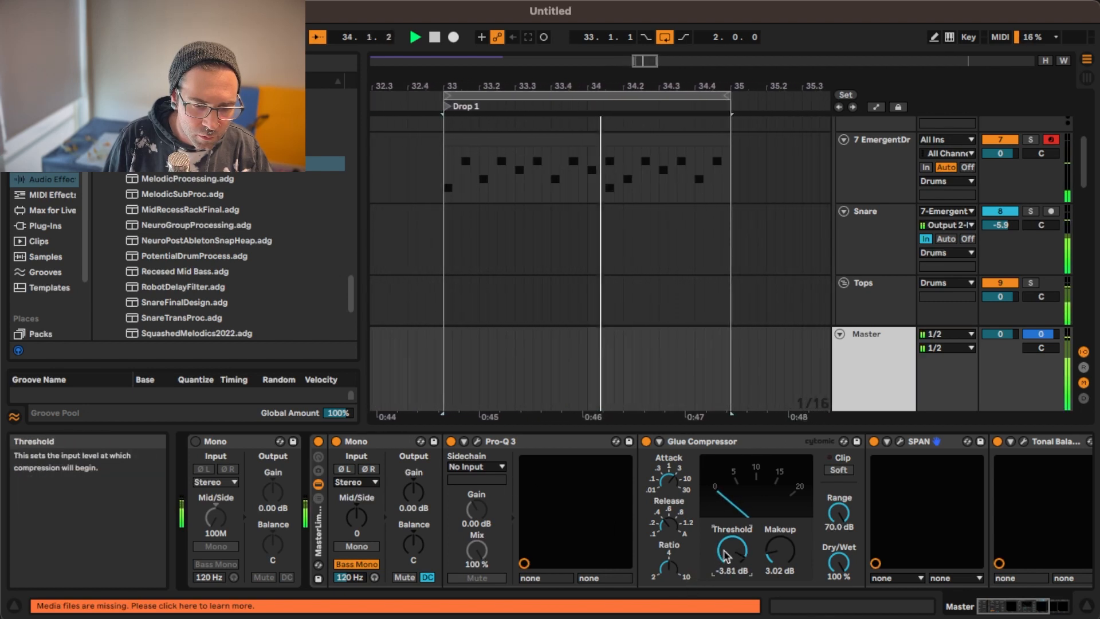
left_click(559, 441)
key("space")
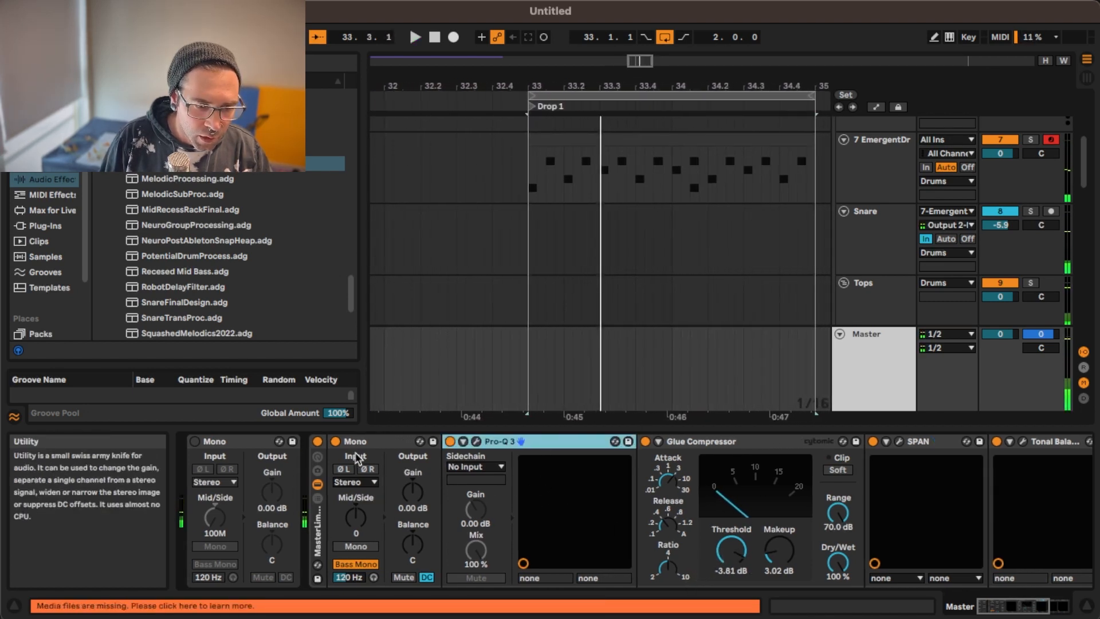
left_click(394, 443)
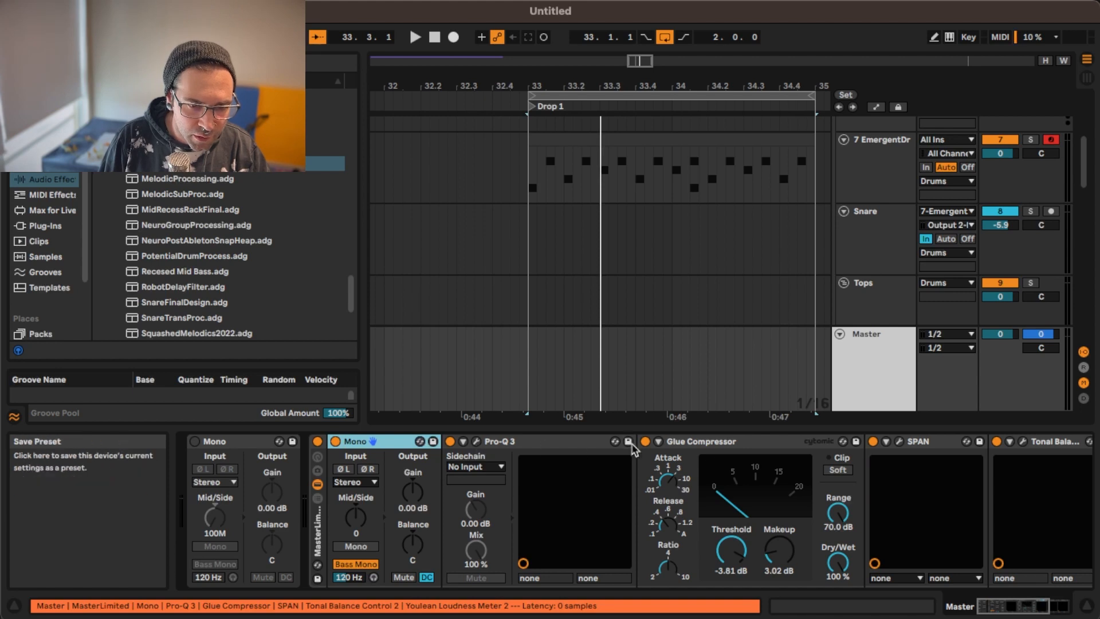
key("Delete")
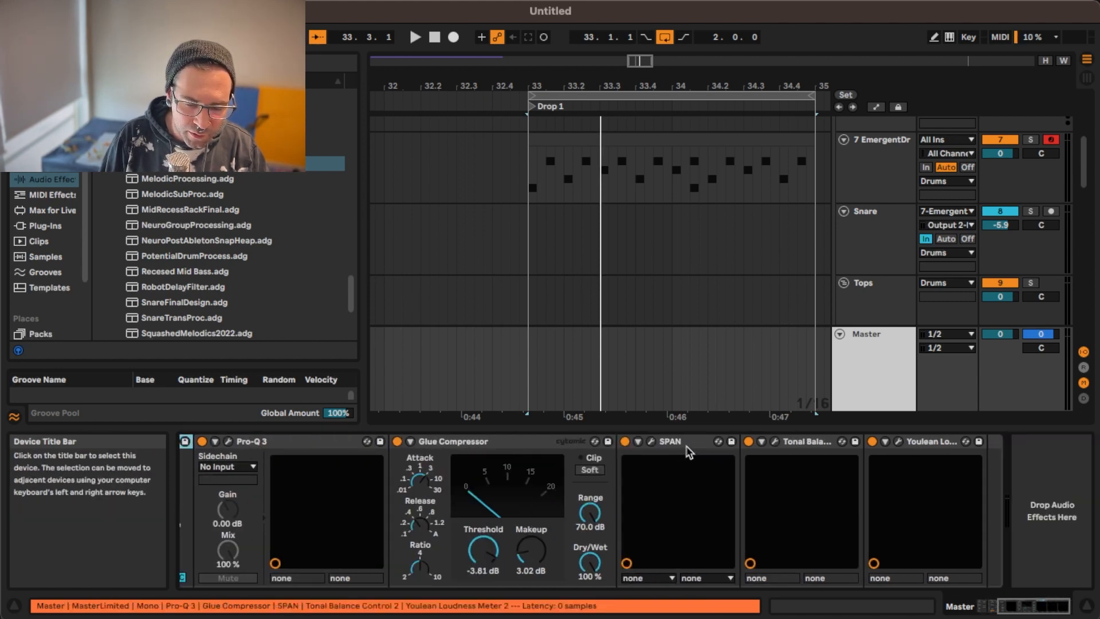
left_click(799, 446)
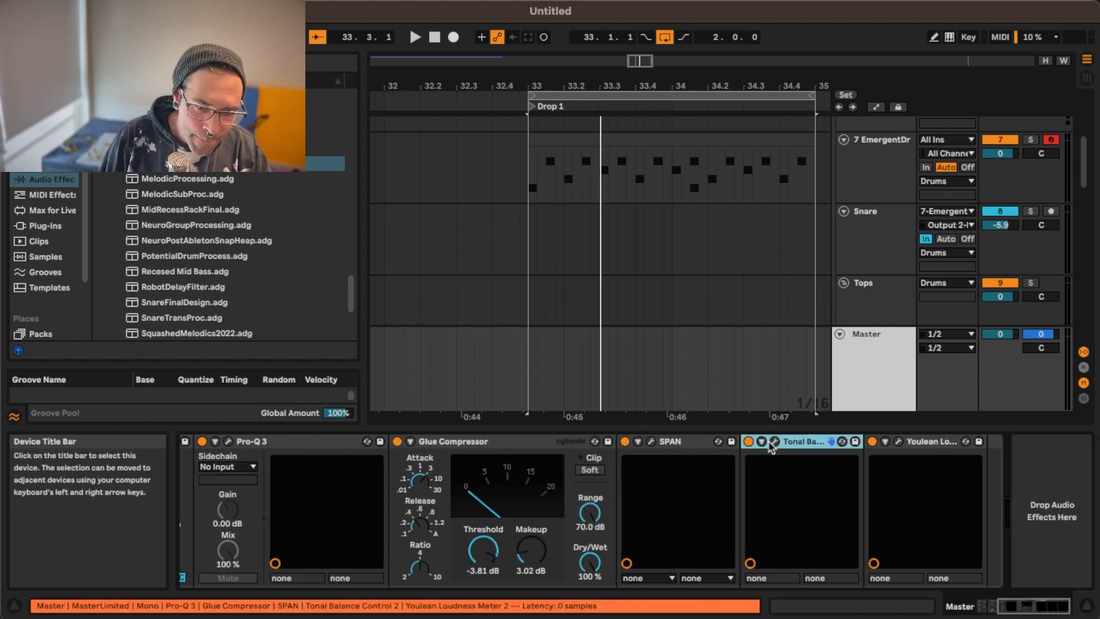
left_click(939, 446)
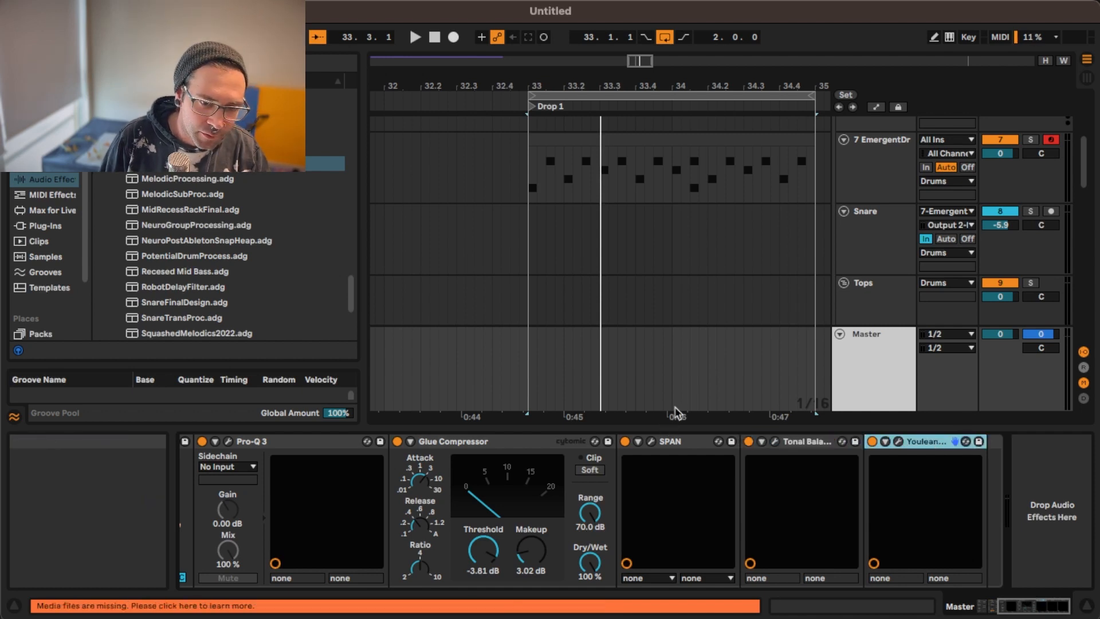
Insert a new audio track and move it into the Tops group between ClosedHat and ClosedHat2
left_click(878, 171)
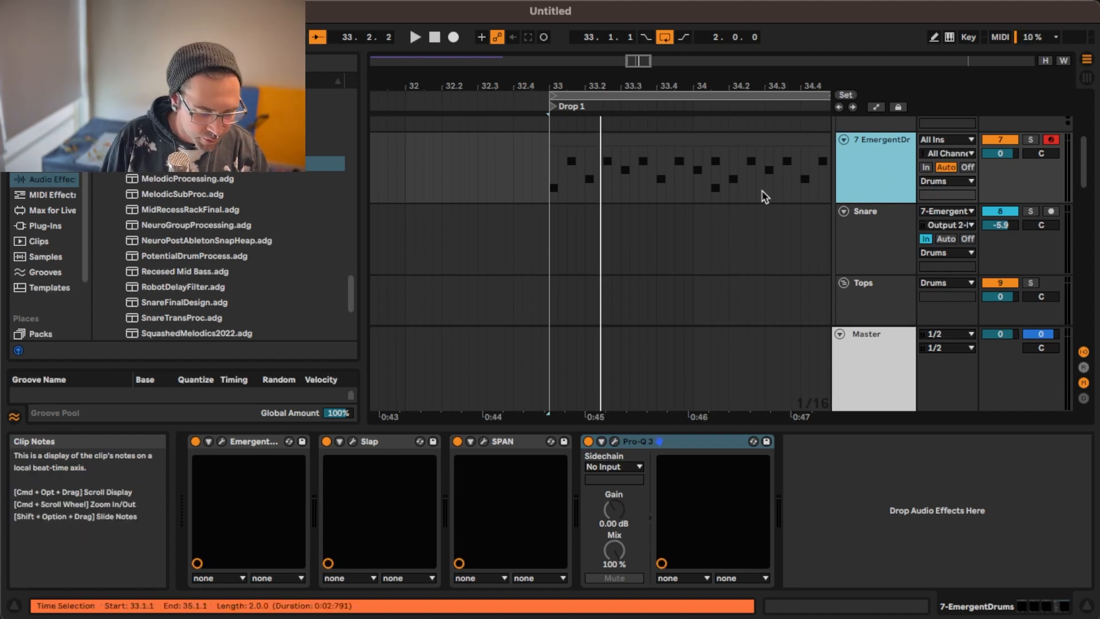
scroll(721, 161, "down", 3)
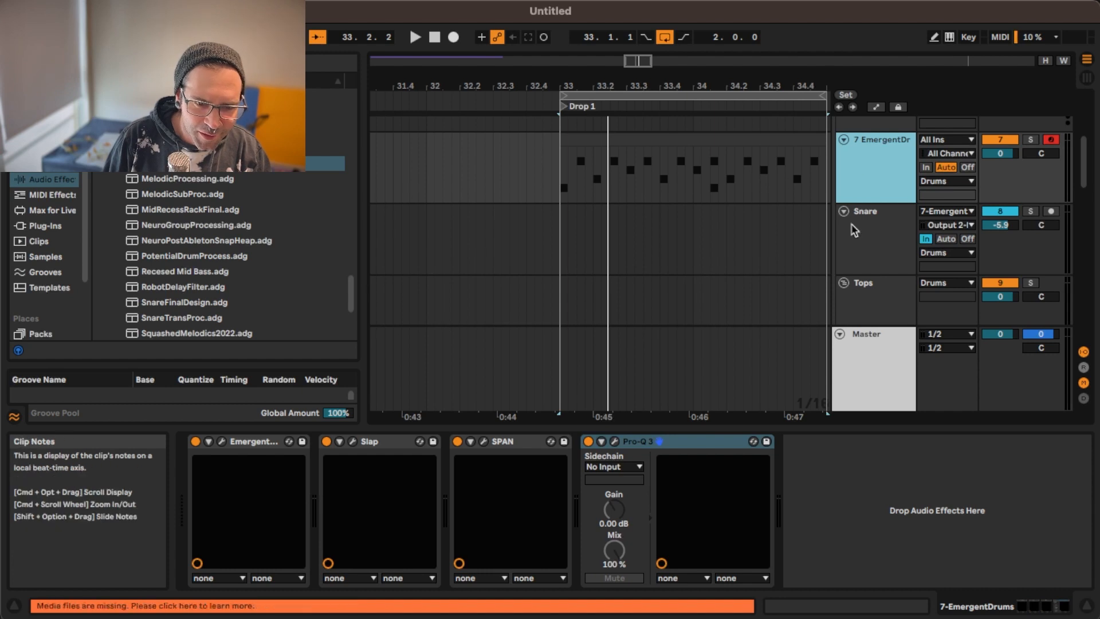
scroll(852, 214, "down", 2)
scroll(867, 230, "down", 1)
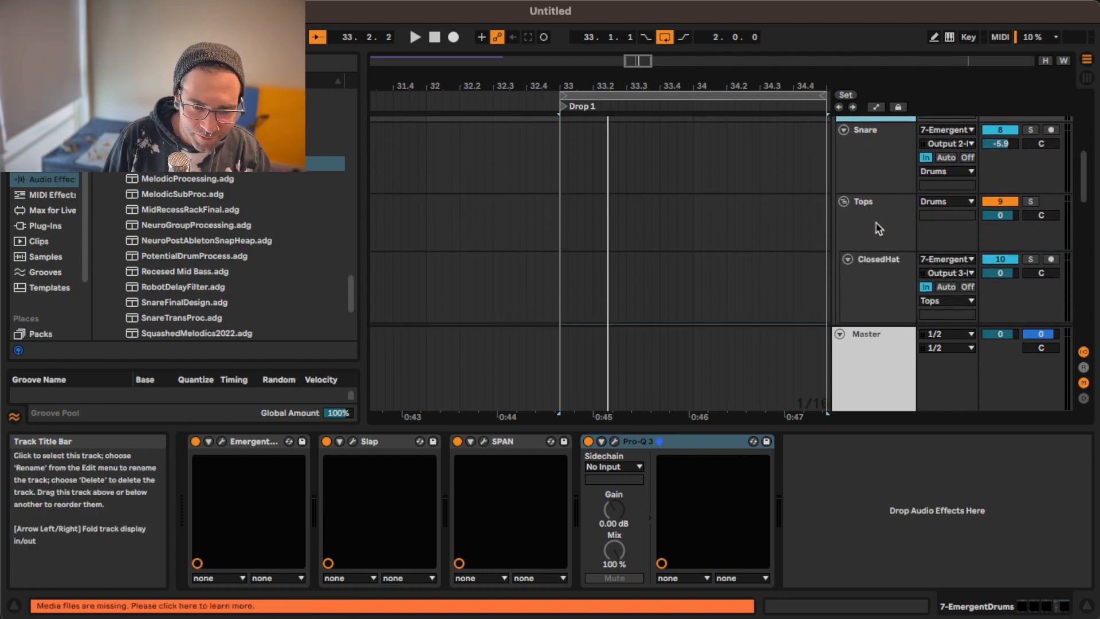
left_click(876, 222)
key("super+t")
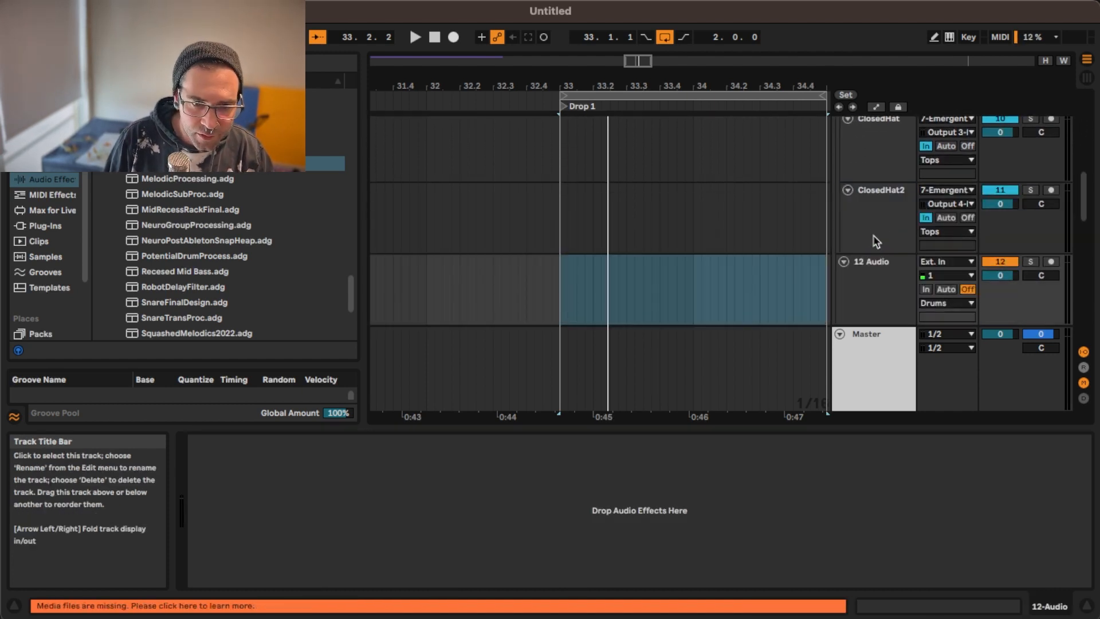
left_click_drag(877, 277, 881, 193)
scroll(874, 175, "up", 2)
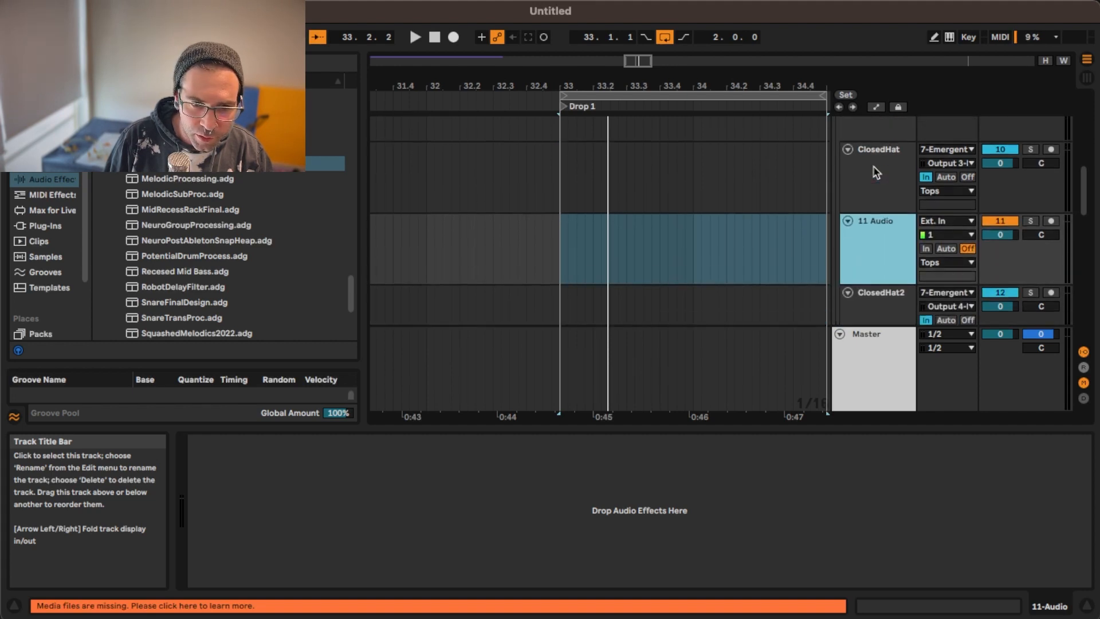
Route the new audio track's input from 7-EmergentDrums, using Output 5 as its channel
left_click(946, 251)
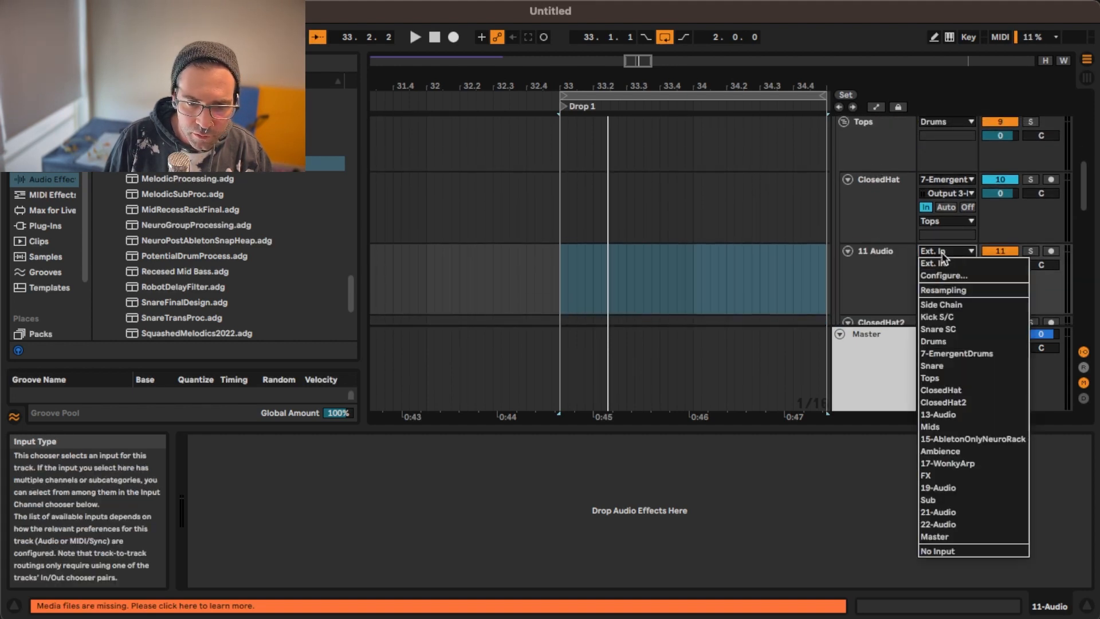
left_click(944, 354)
left_click(884, 252)
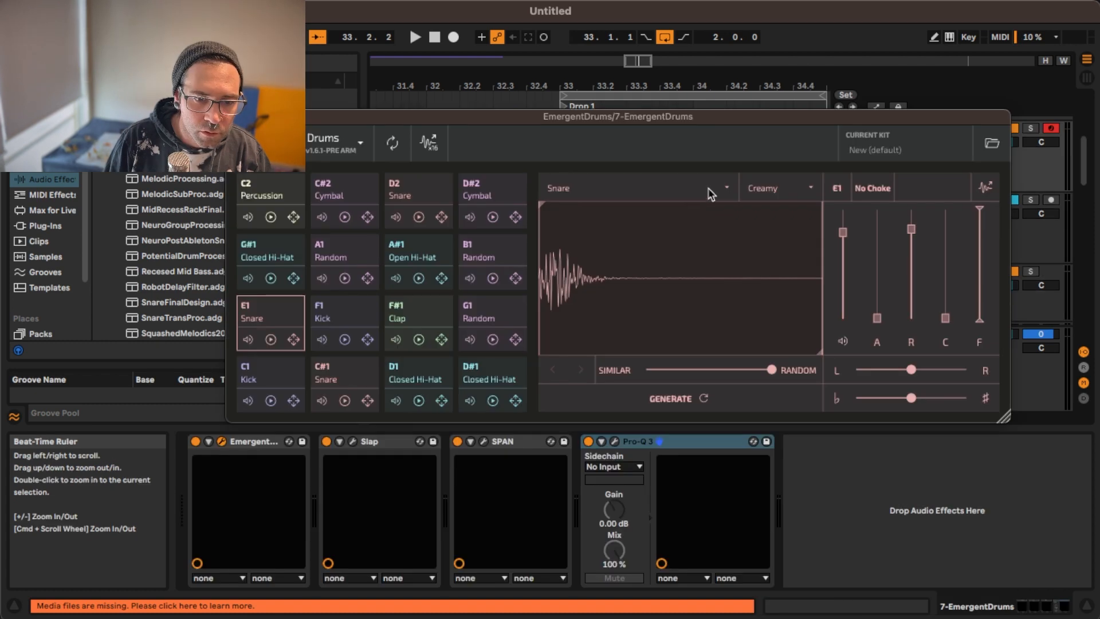
Change the E1 pad in EmergentDrums from Snare to Cymbal, audition it, and close the plug-in window
left_click(710, 191)
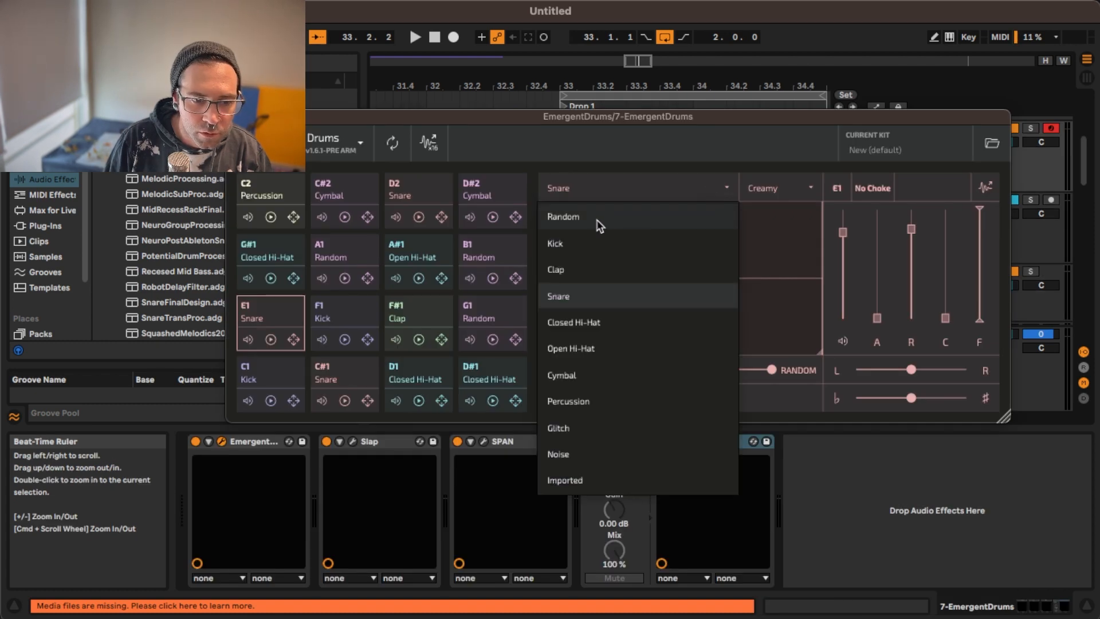
left_click(596, 375)
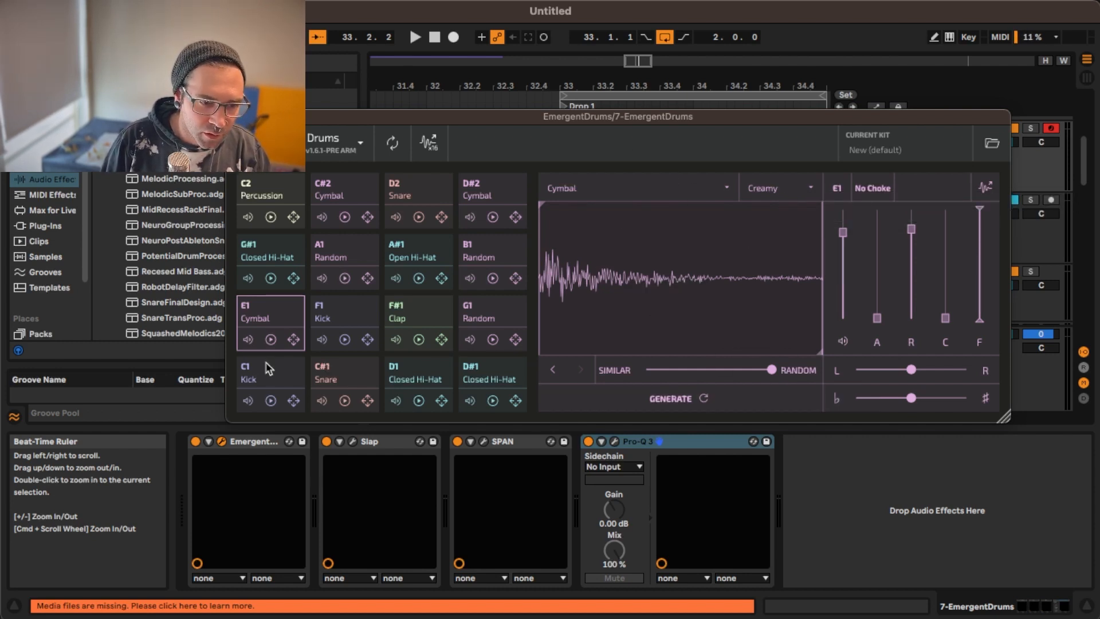
left_click(270, 340)
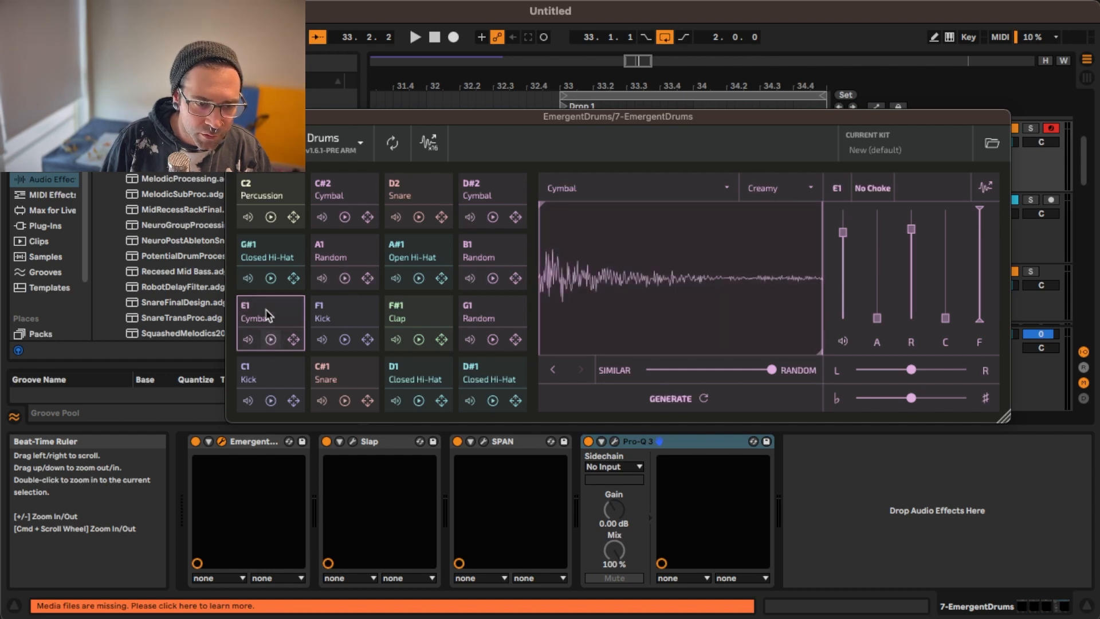
left_click(234, 117)
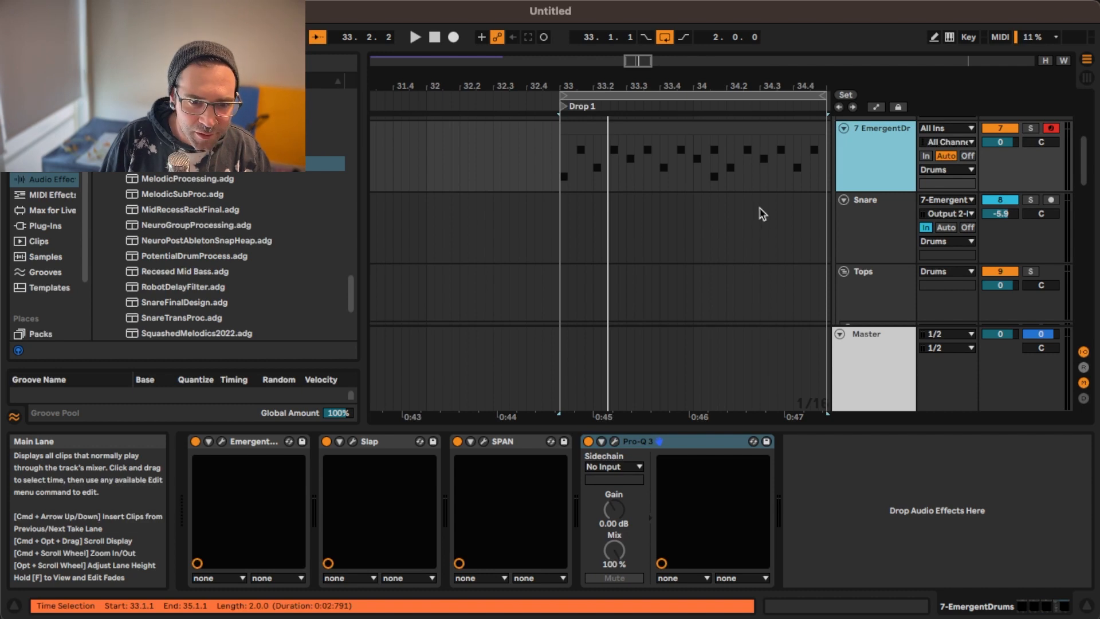
Set monitoring to In on the new audio track in the Tops group
scroll(759, 207, "up", 1)
scroll(759, 207, "right", 2)
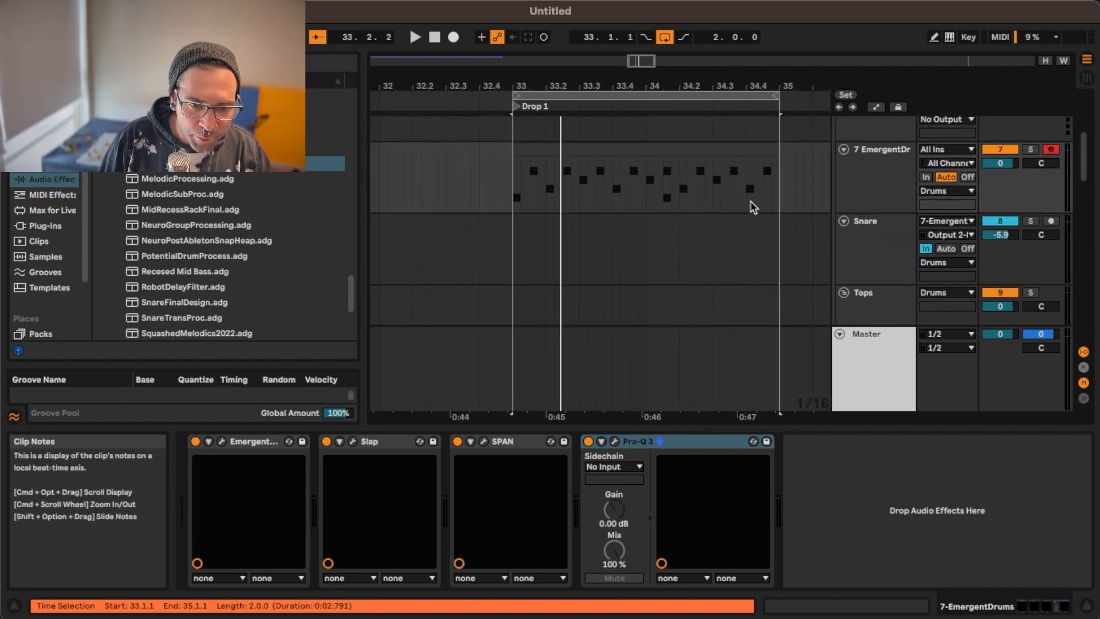
scroll(753, 208, "down", 6)
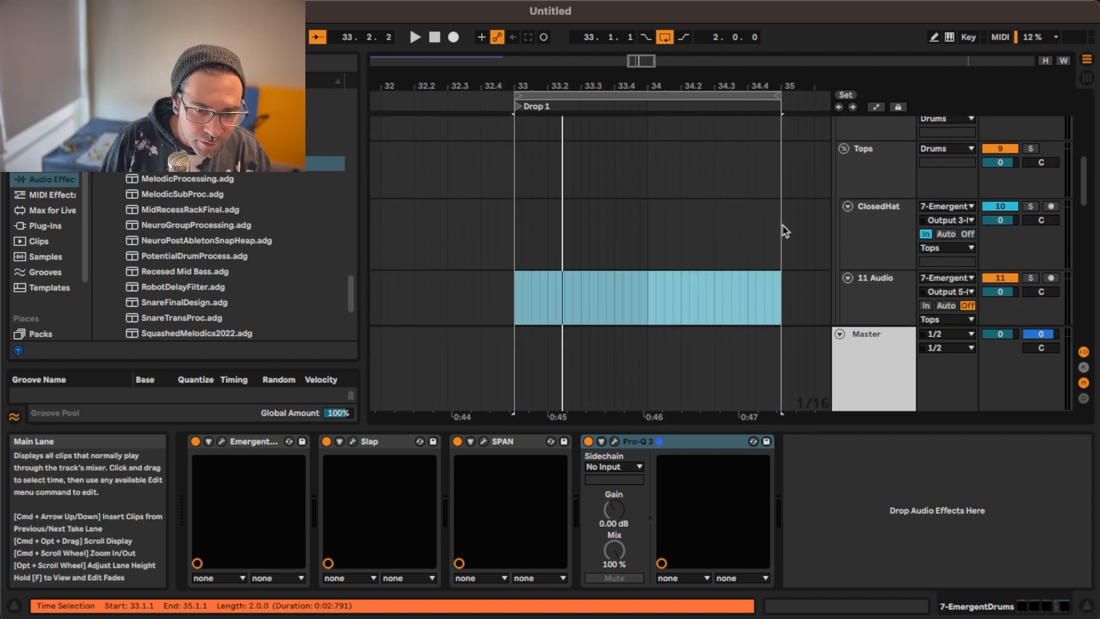
left_click(881, 295)
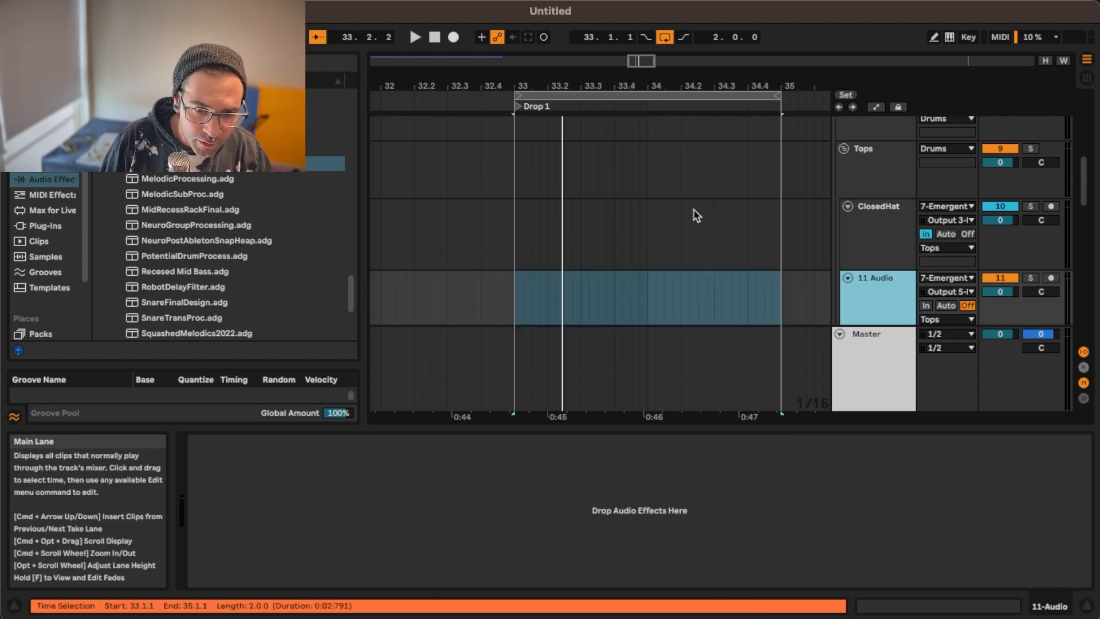
left_click(926, 305)
scroll(762, 215, "up", 6)
Reopen EmergentDrums on track 7 and shorten the E1 cymbal's release to about a third, auditioning the pad before and after
left_click(872, 177)
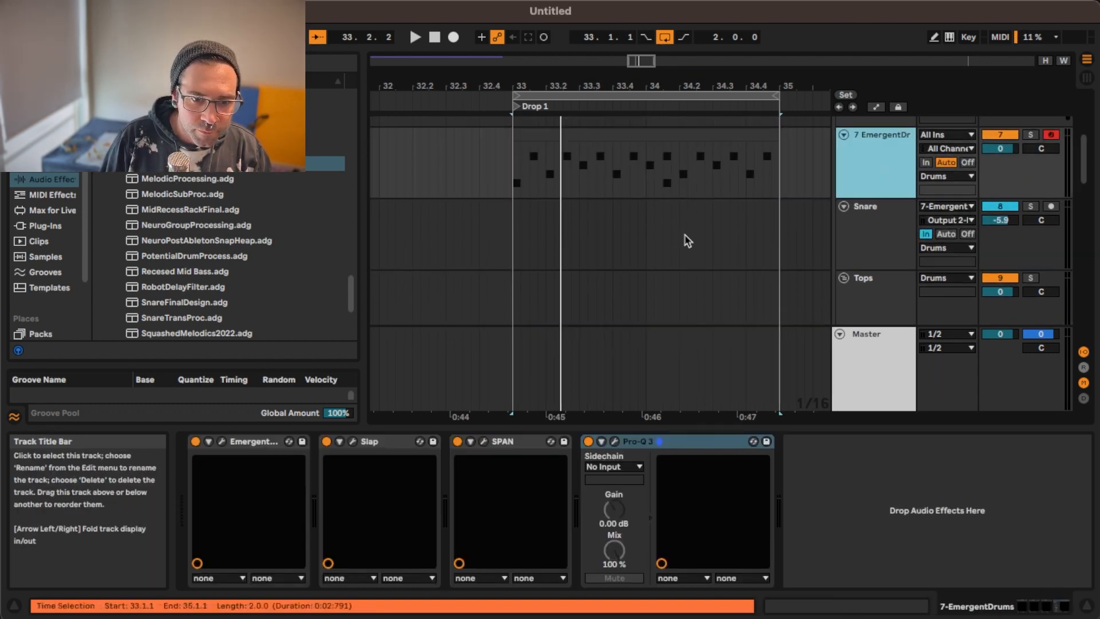
left_click(222, 441)
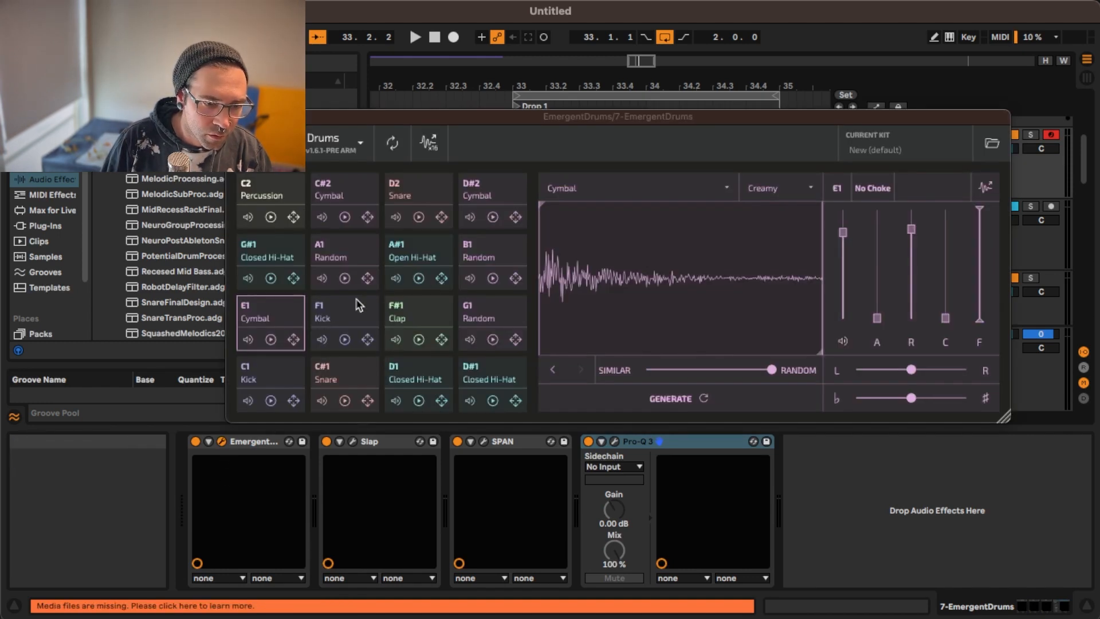
left_click(284, 339)
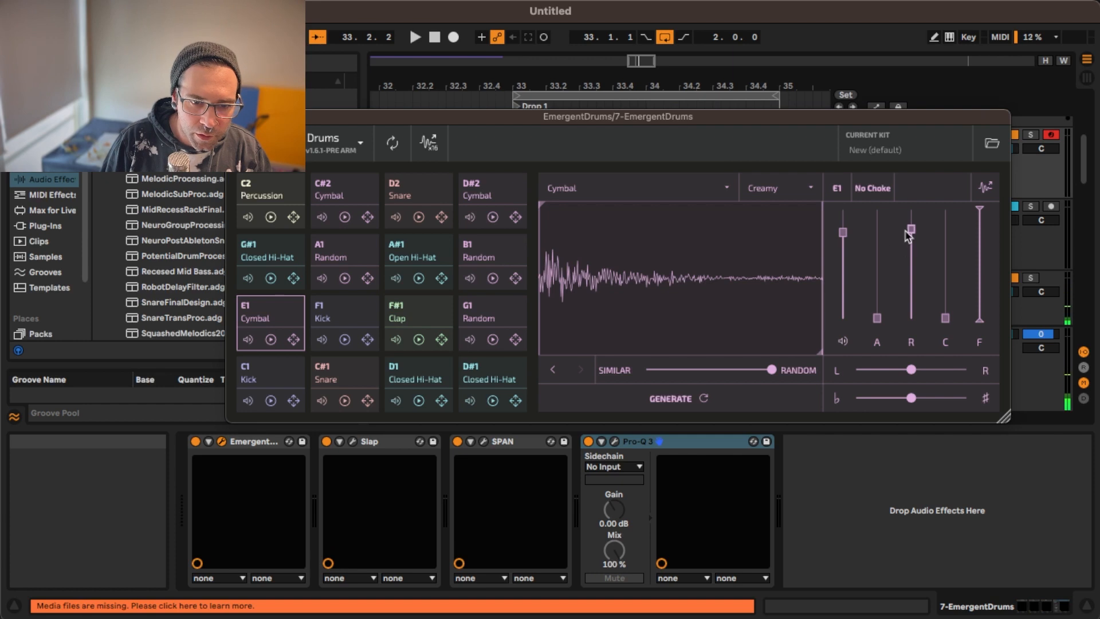
left_click_drag(915, 229, 915, 295)
left_click(271, 340)
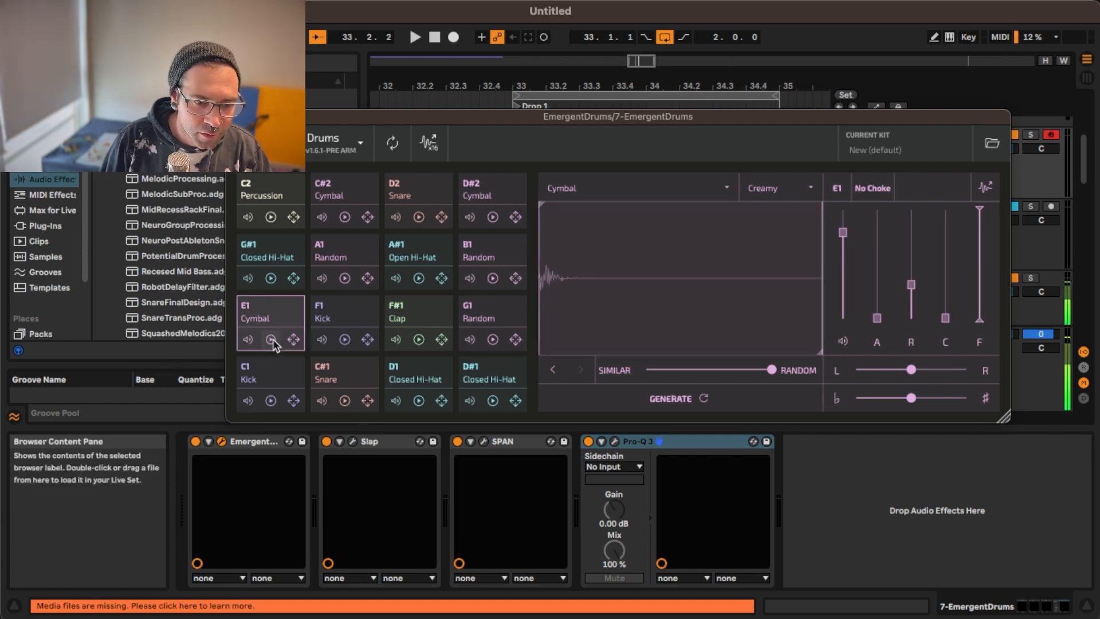
left_click(271, 339)
Generate five new cymbal samples in turn for the E1 pad, auditioning each one
left_click(699, 401)
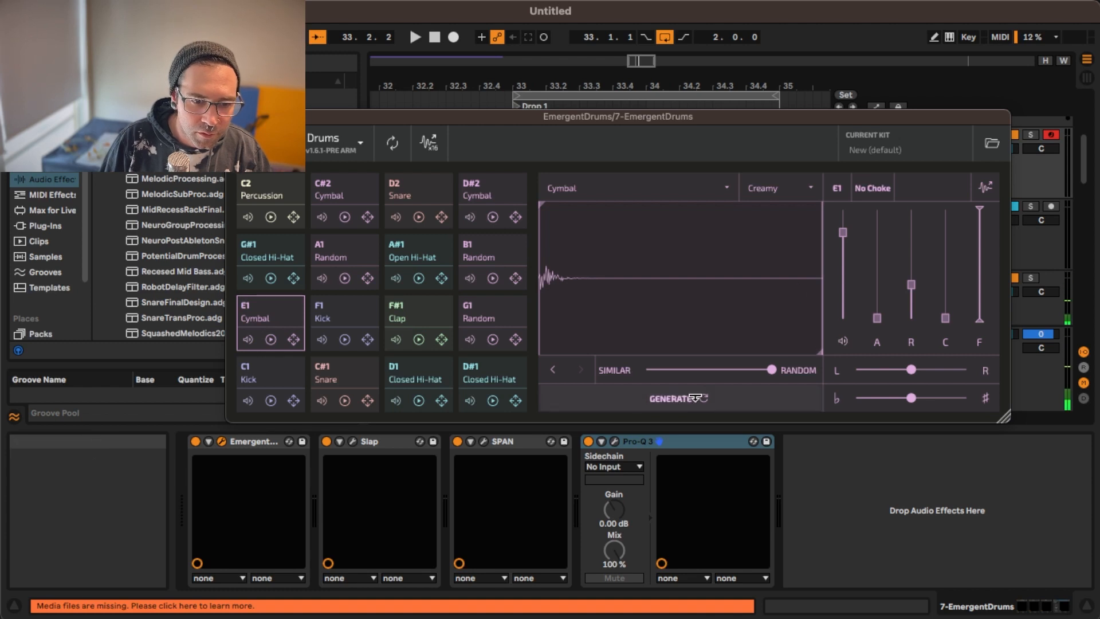
left_click(272, 341)
left_click(273, 340)
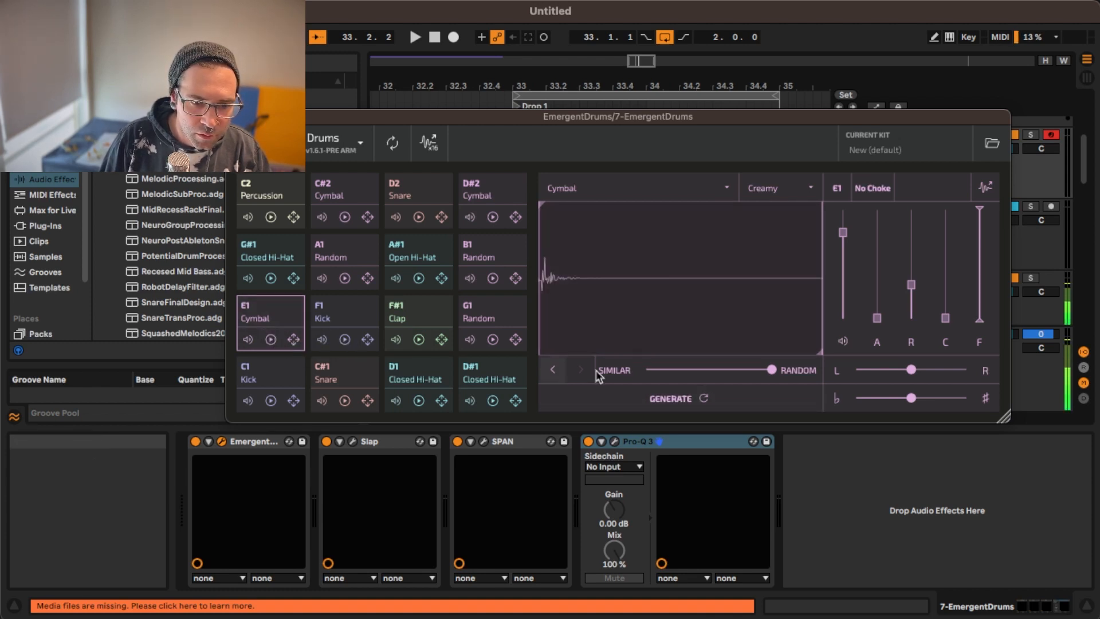
left_click(700, 401)
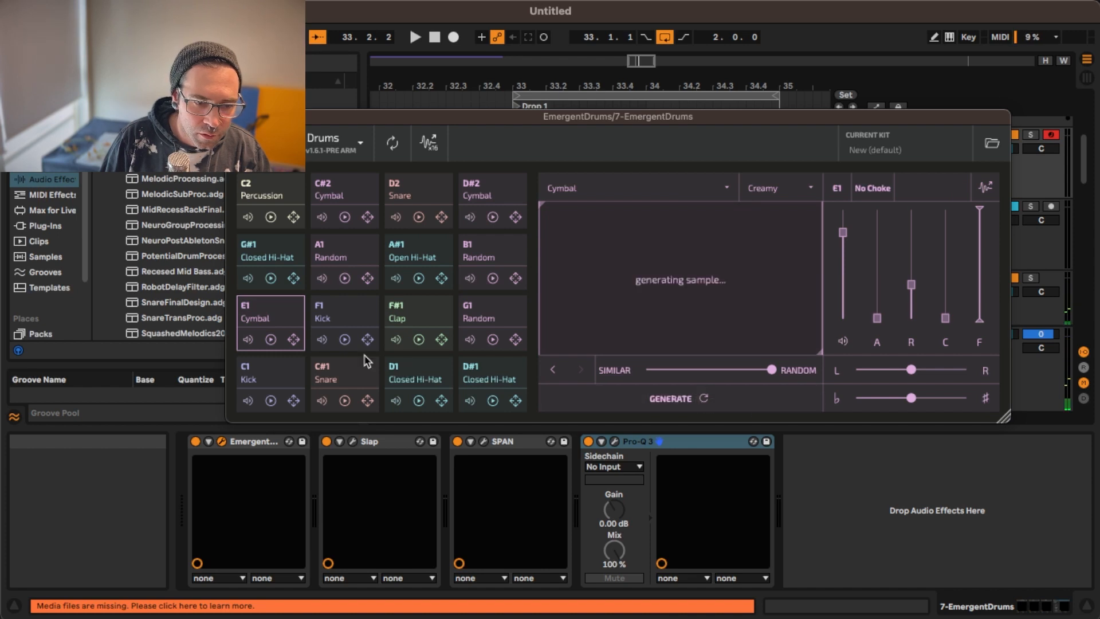
left_click(270, 340)
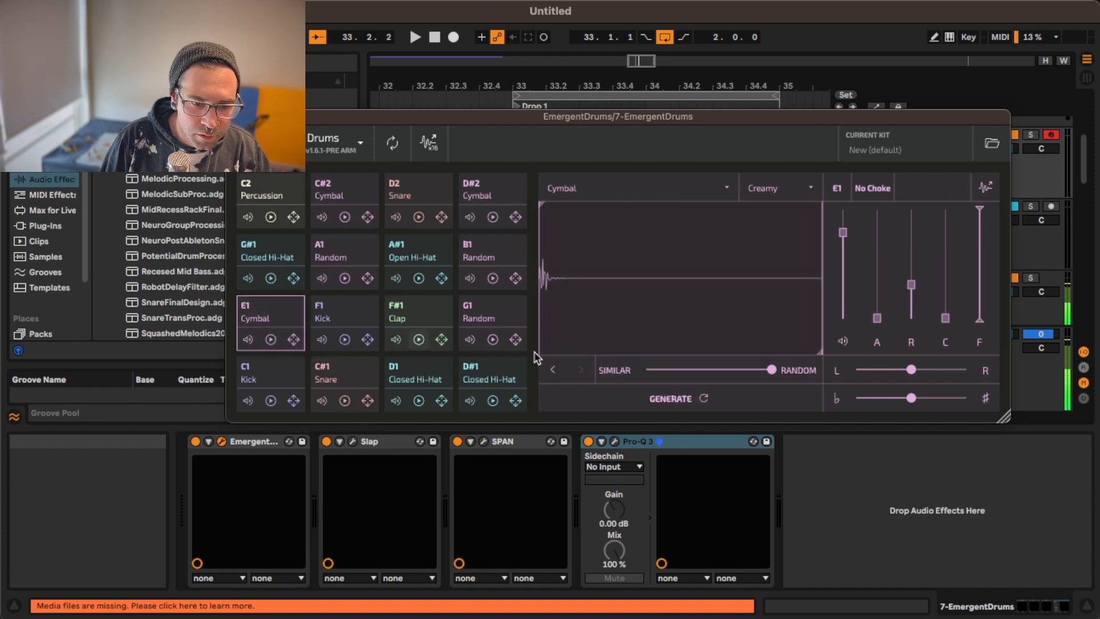
left_click(705, 399)
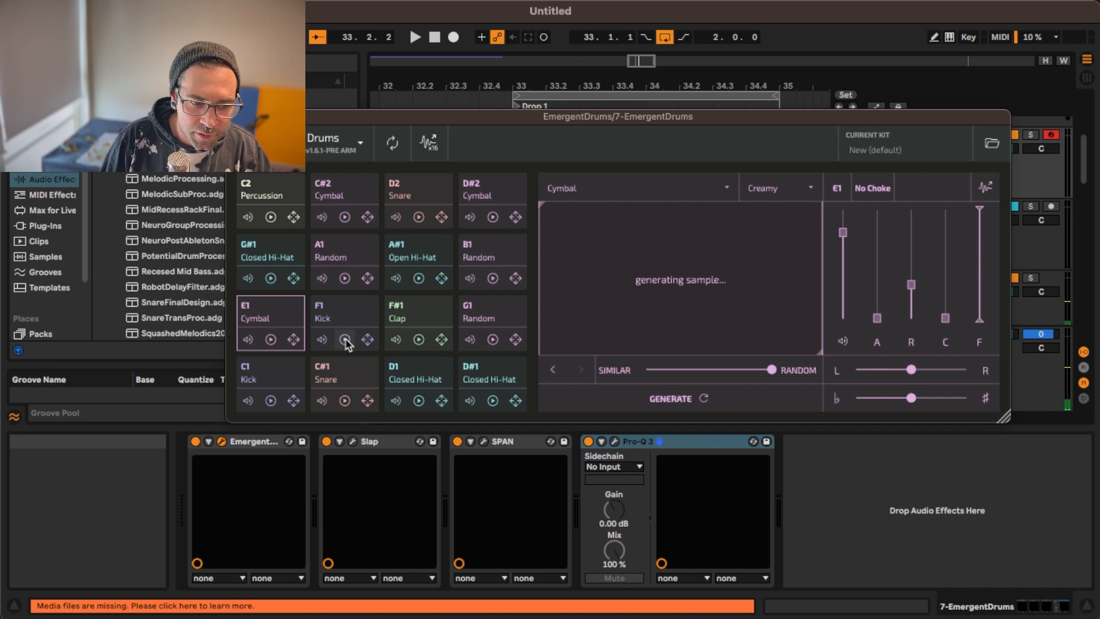
left_click(271, 340)
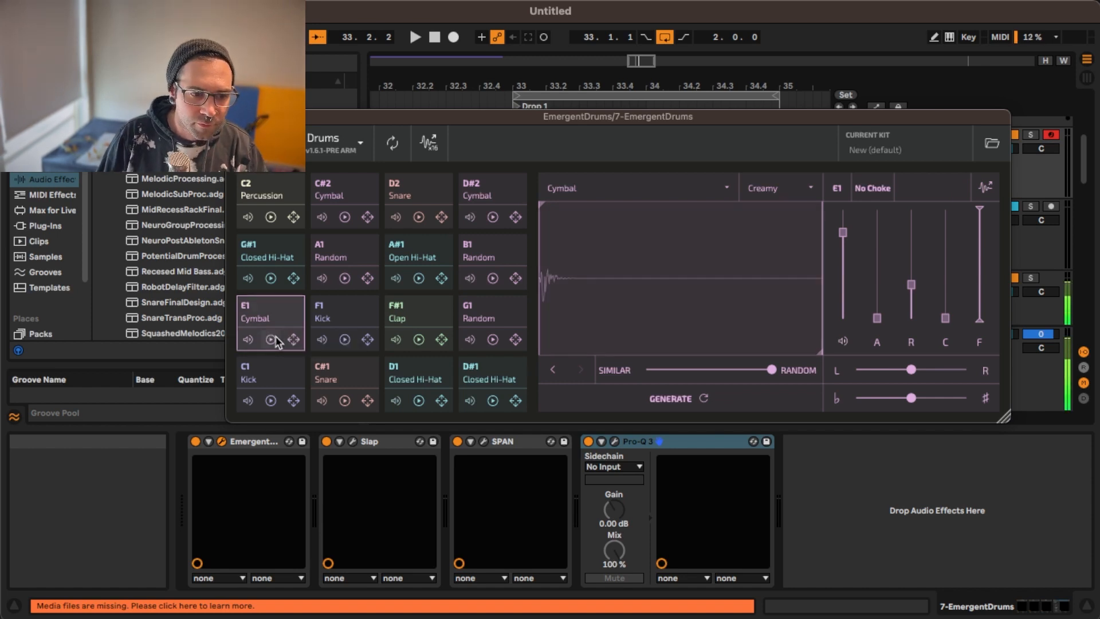
left_click(680, 402)
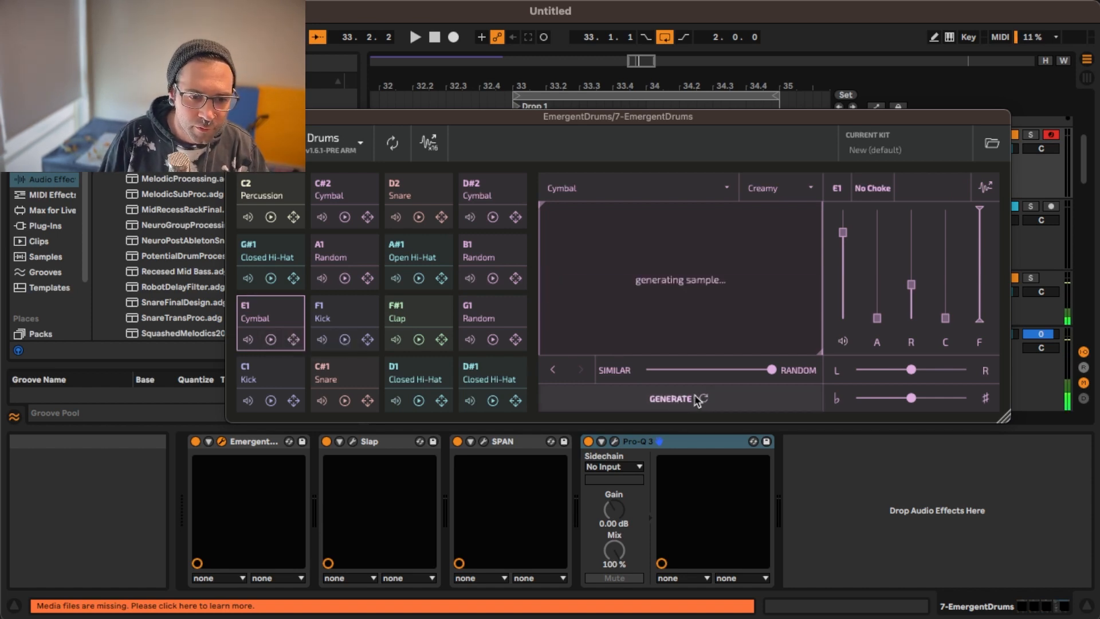
left_click(270, 339)
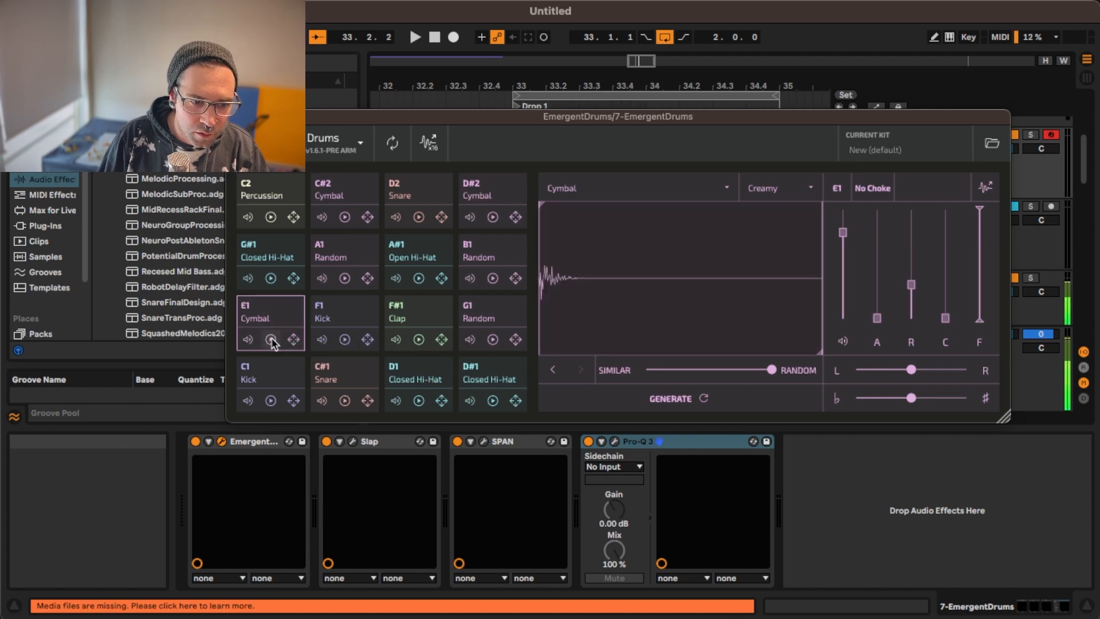
left_click(695, 390)
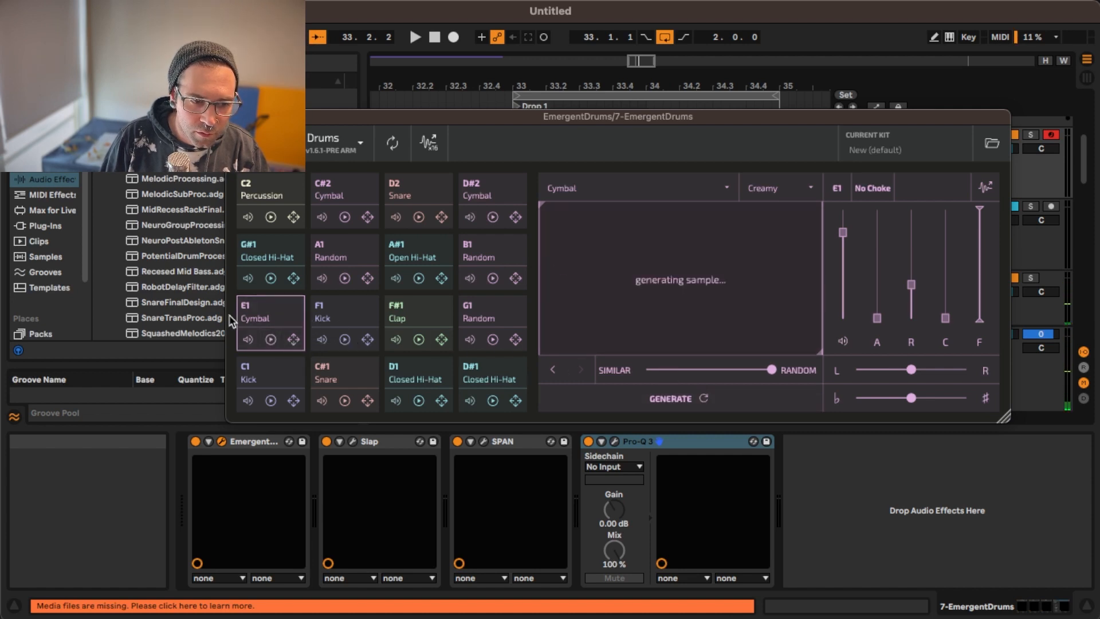
left_click(270, 340)
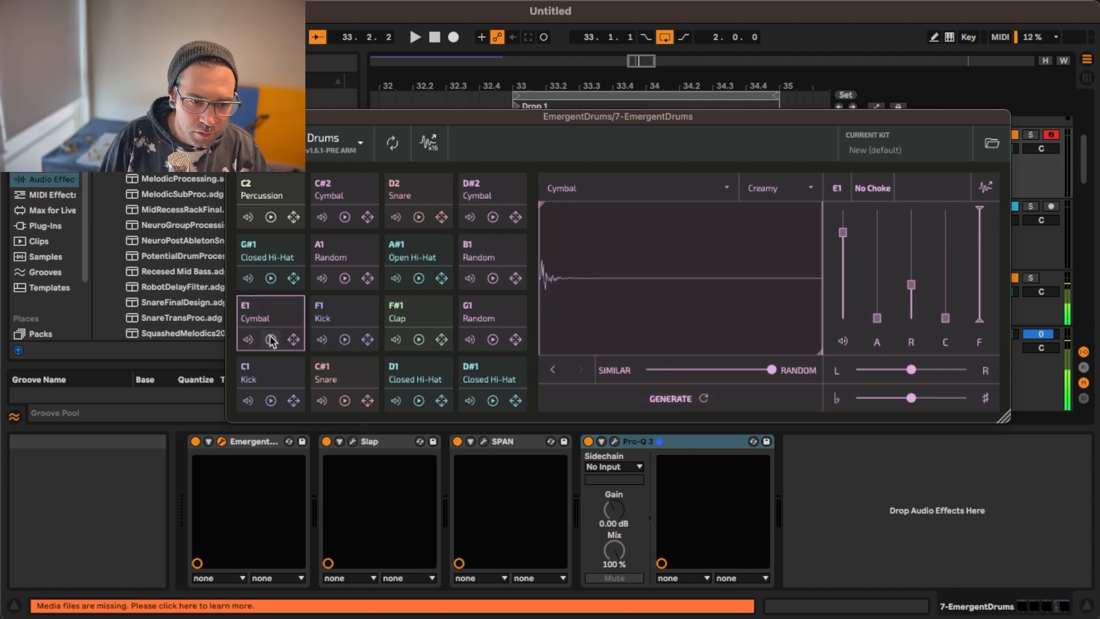
Audition the E1 cymbal in EmergentDrums and shorten its release very slightly
left_click(271, 340)
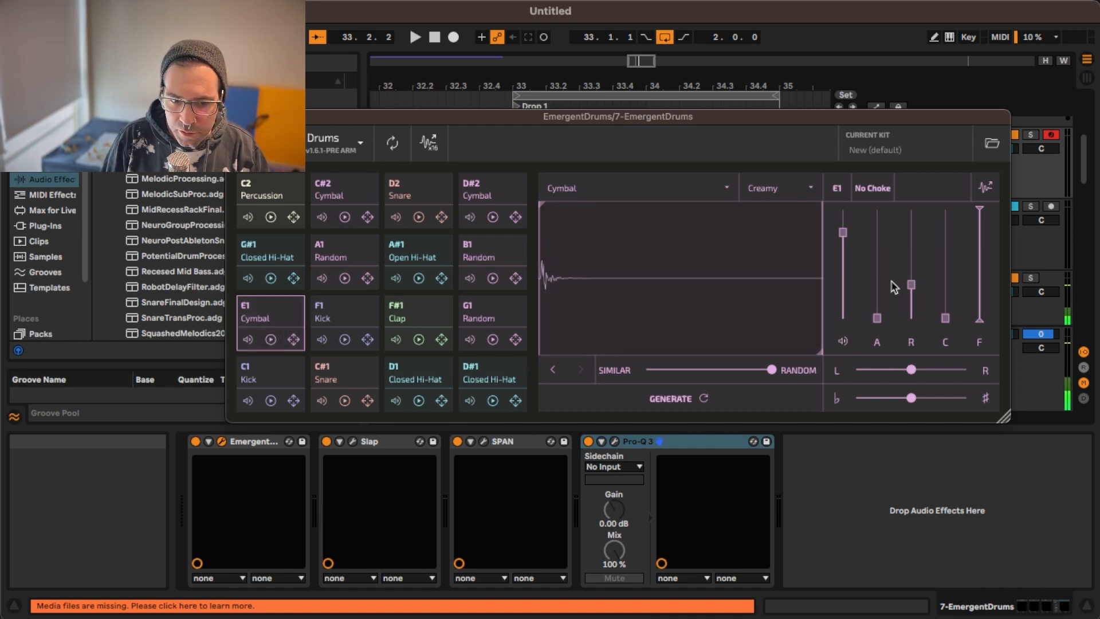
left_click_drag(909, 286, 909, 288)
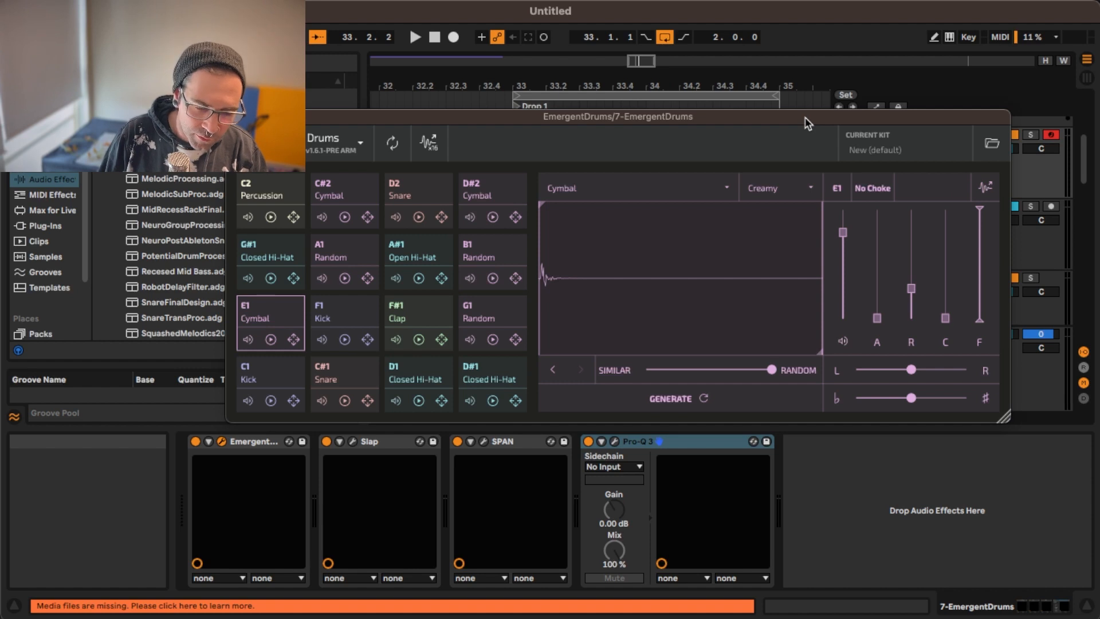
left_click_drag(808, 123, 796, 113)
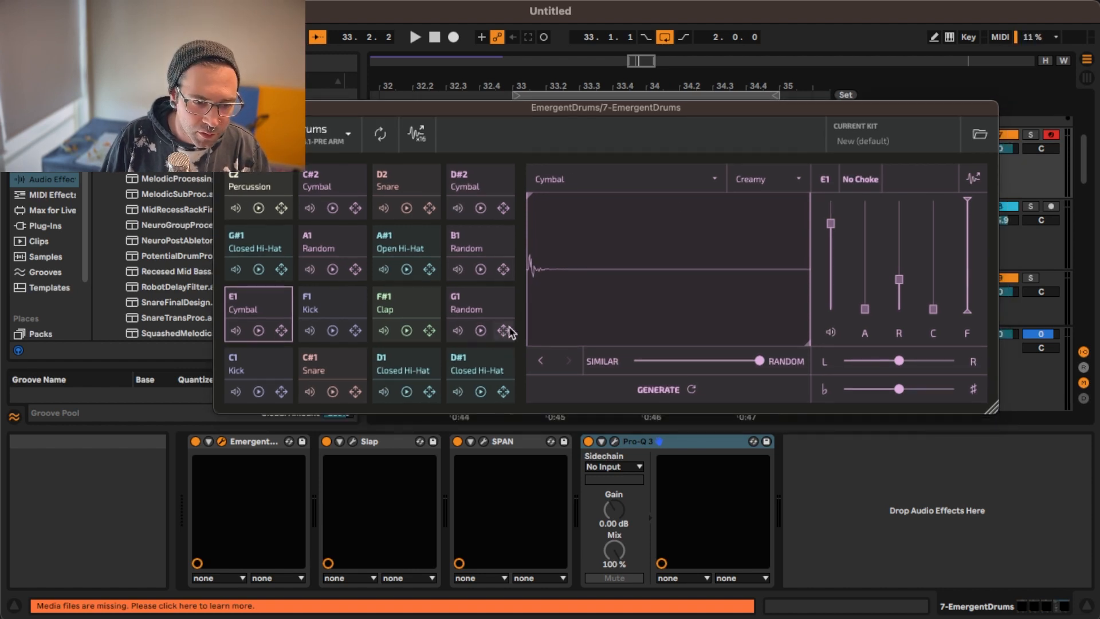
Audition the E1 pad again, close the plug-in window, and open track 7's Drop 1 MIDI clip for note editing
left_click(258, 330)
left_click(259, 331)
left_click(258, 330)
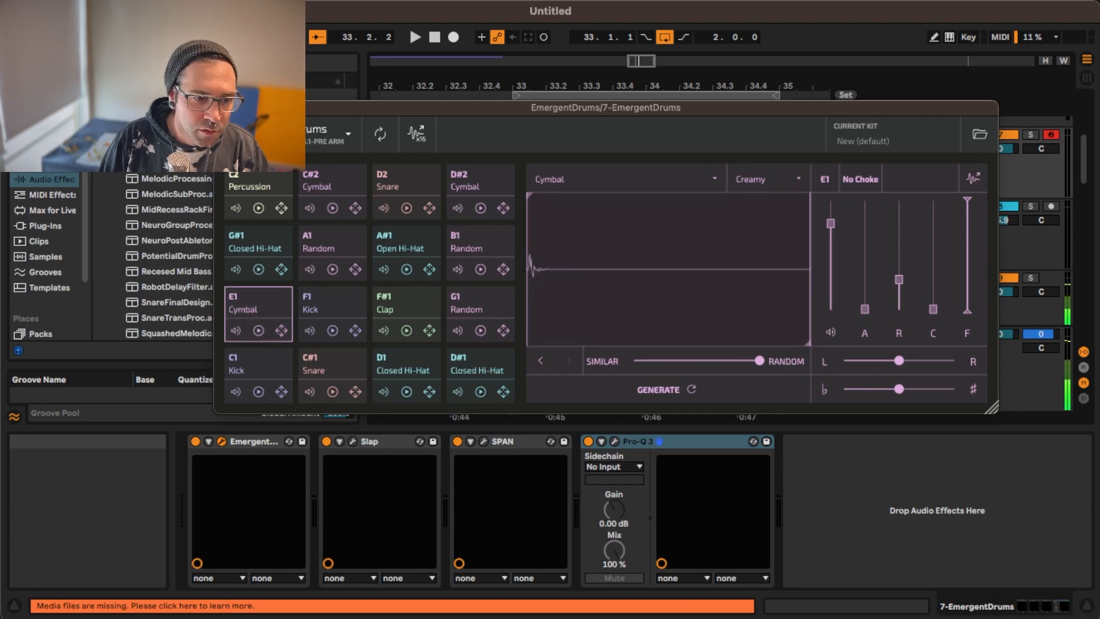
left_click(222, 108)
double_click(716, 137)
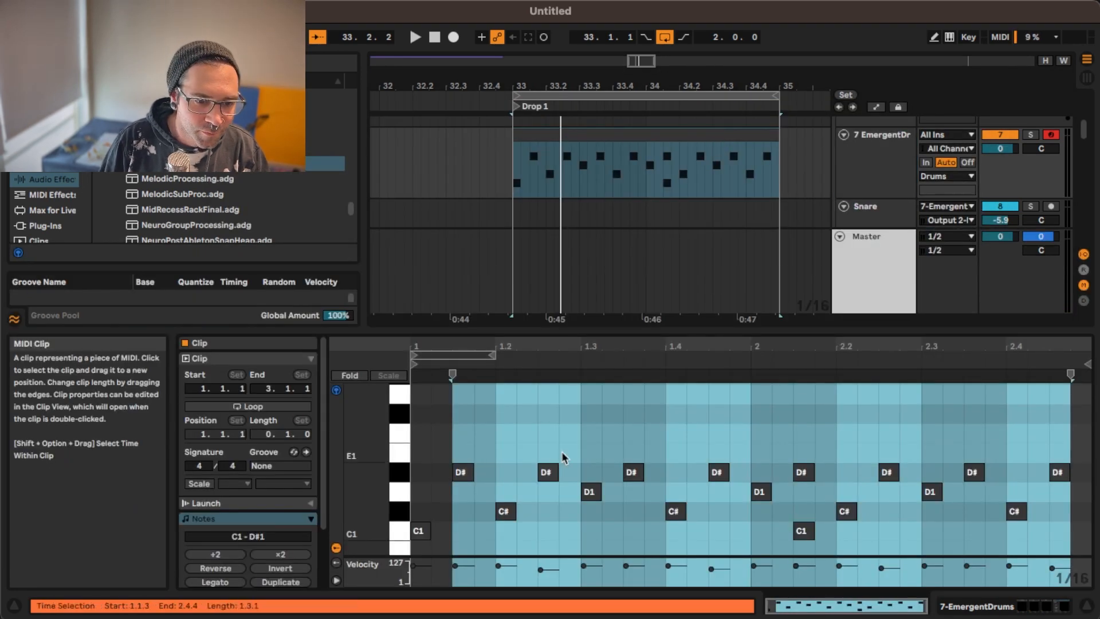
Enter six sixteenth-long E1 notes in the clip, one every eighth from 1.1.1 to 1.3.3
left_click(497, 456)
double_click(485, 453)
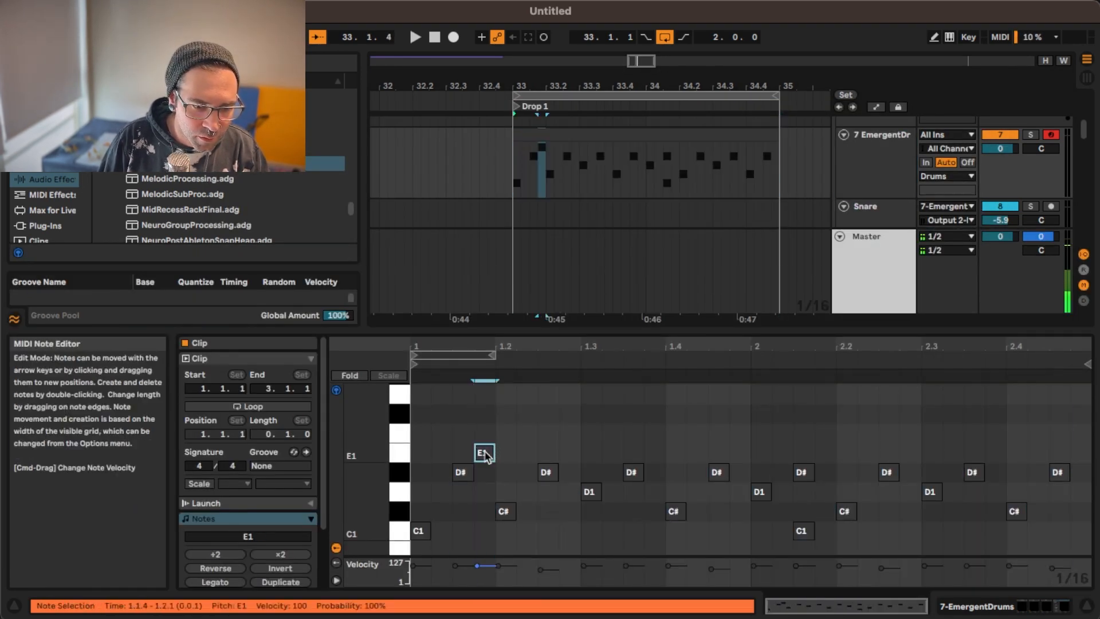
left_click_drag(486, 455, 578, 452)
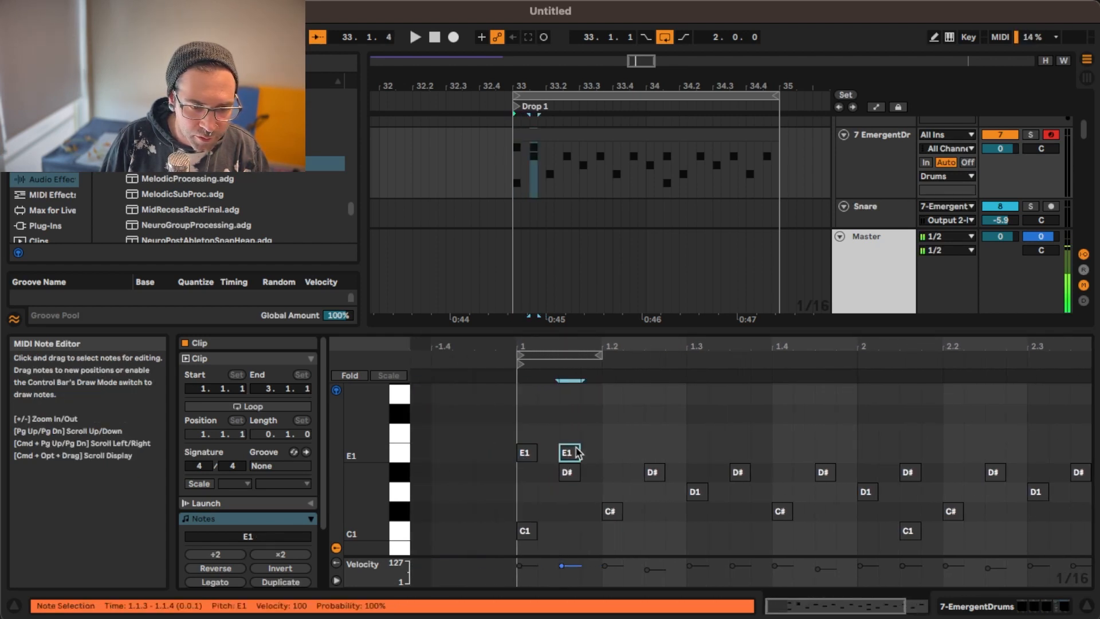
left_click(610, 455)
double_click(609, 453)
double_click(659, 453)
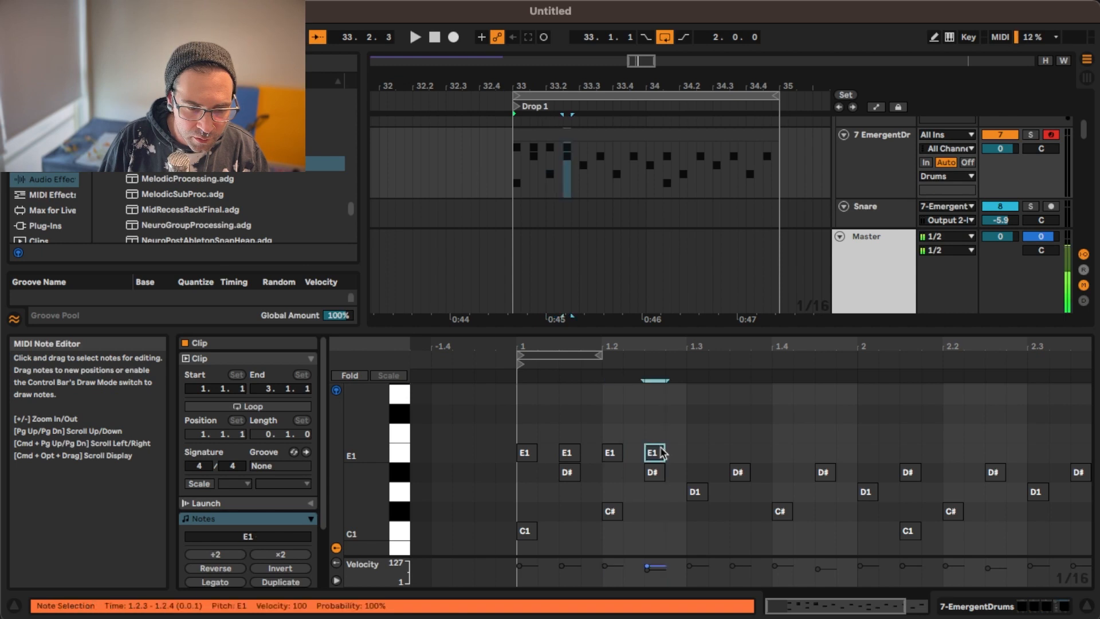
double_click(696, 453)
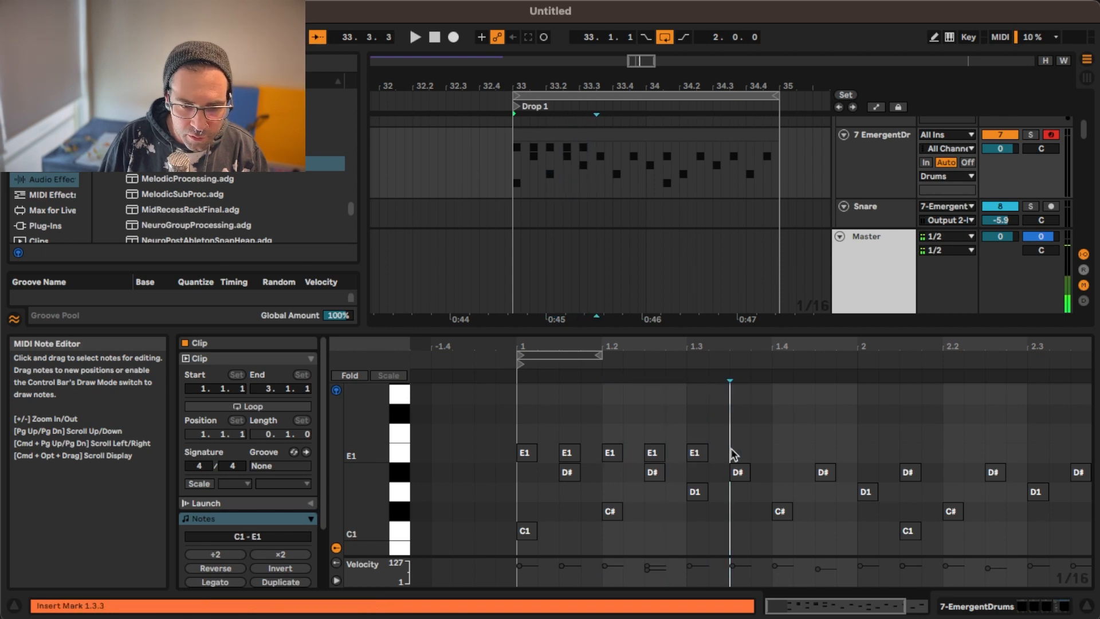
double_click(738, 452)
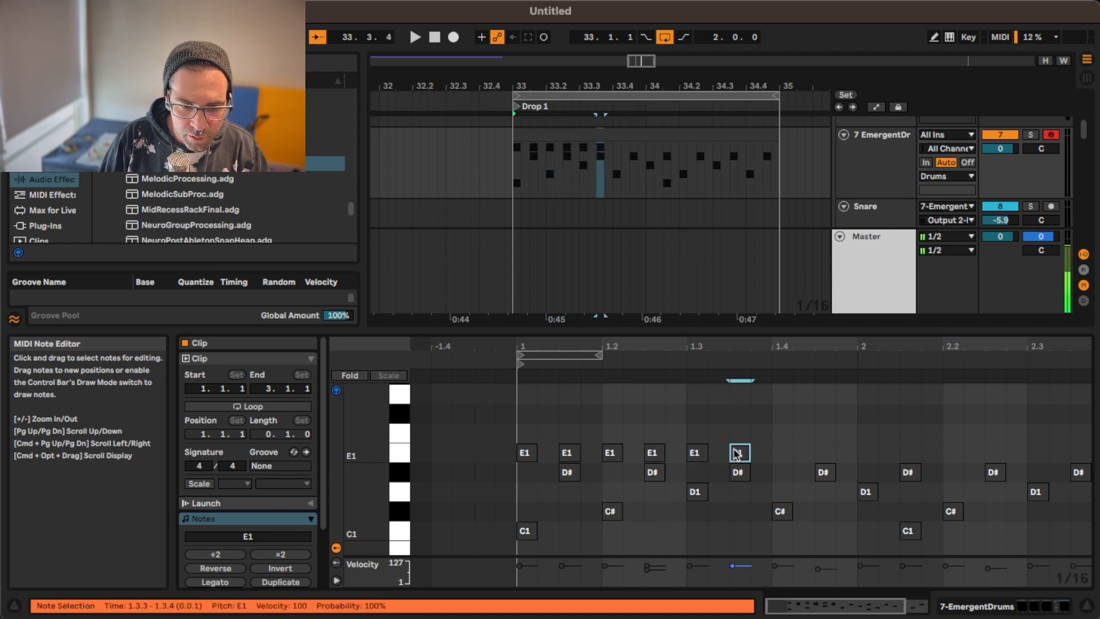
Set the MIDI note editor's grid to 1/8
right_click(791, 447)
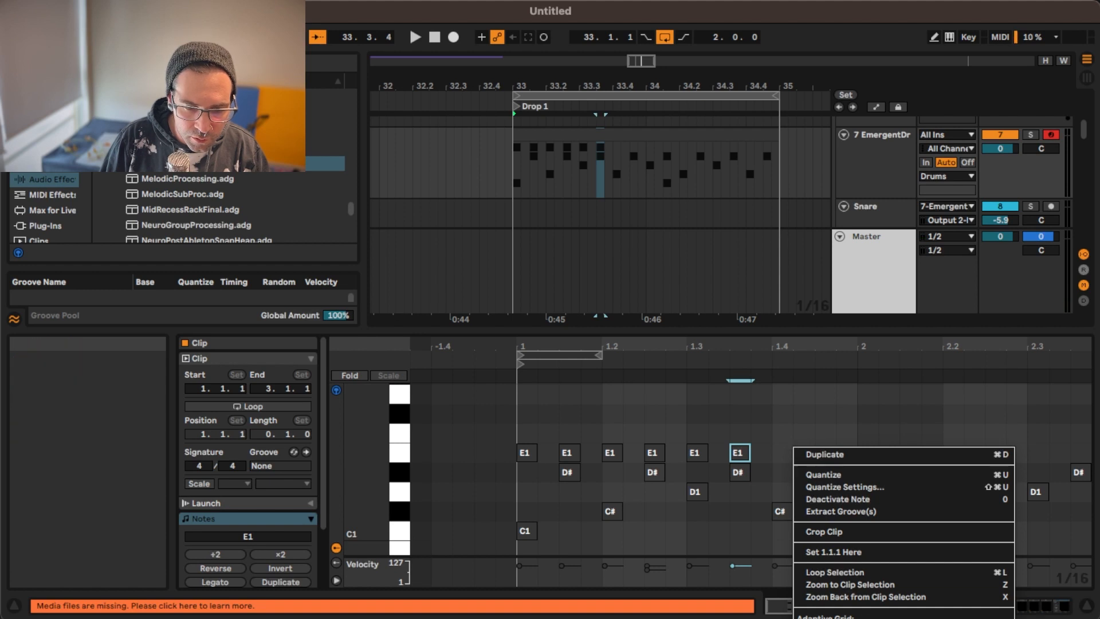
key("Escape")
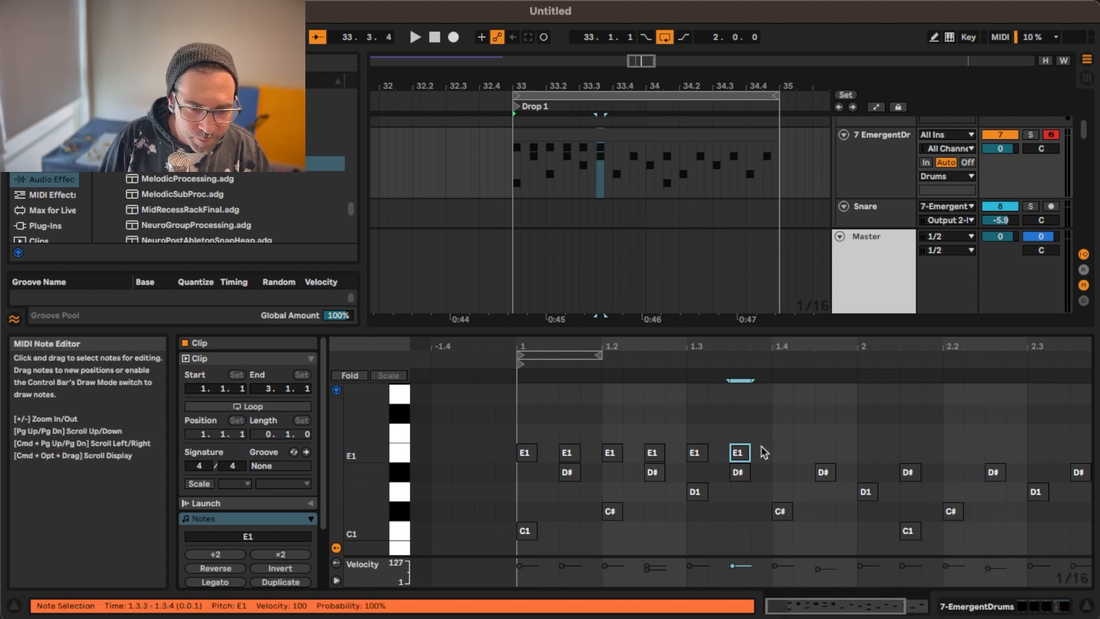
right_click(779, 451)
key("Escape")
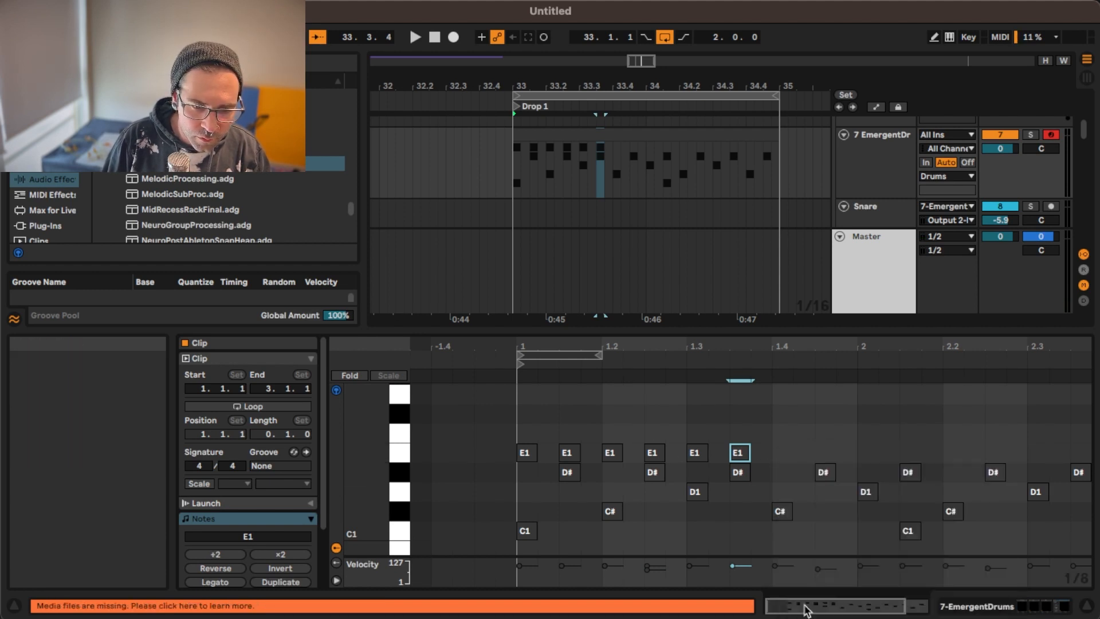
Delete all the sixteenth-long E1 notes from the clip
left_click_drag(789, 458, 567, 451)
key("Delete")
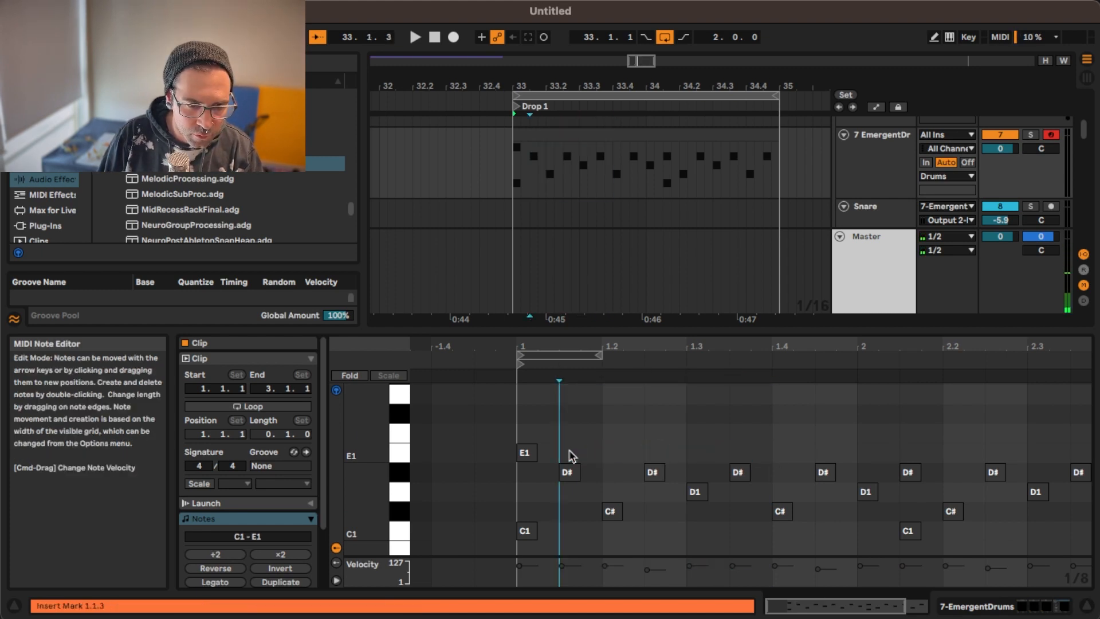
left_click(522, 453)
key("Delete")
Enter seven back-to-back eighth-long E1 notes in the clip's first bar, from 1.1.3 to 1.4.3
double_click(568, 456)
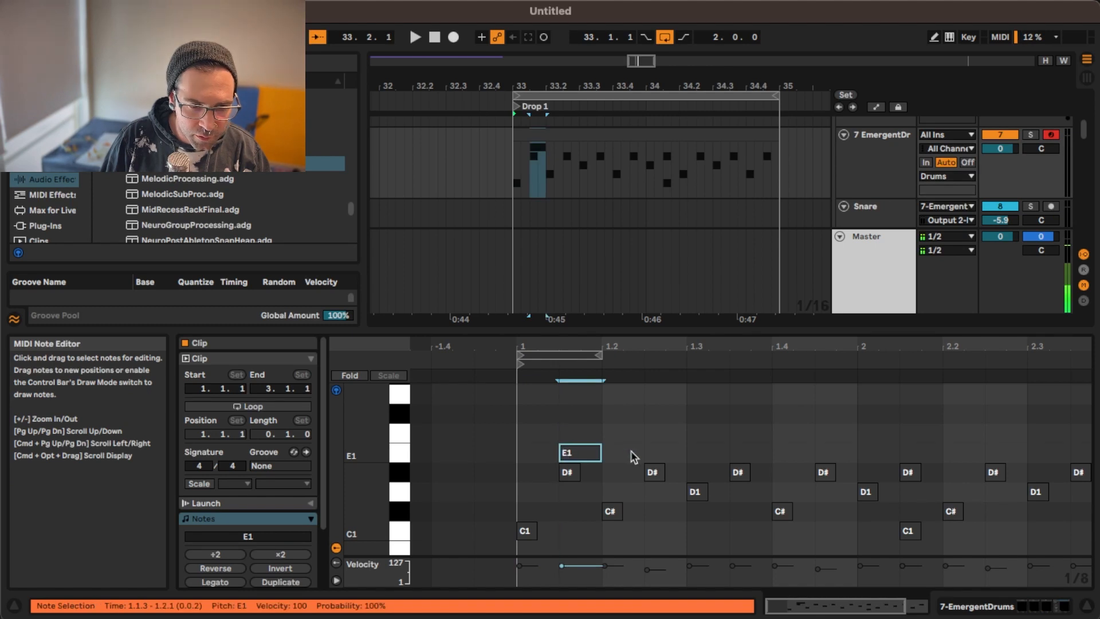
double_click(631, 450)
left_click(692, 454)
double_click(692, 453)
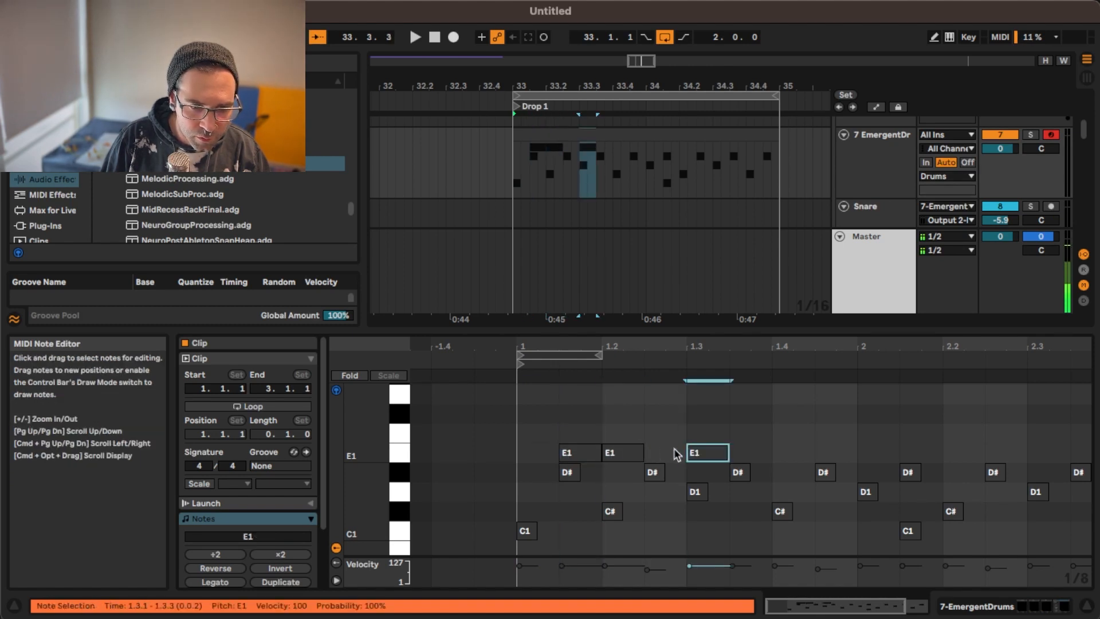
left_click(629, 454)
double_click(653, 455)
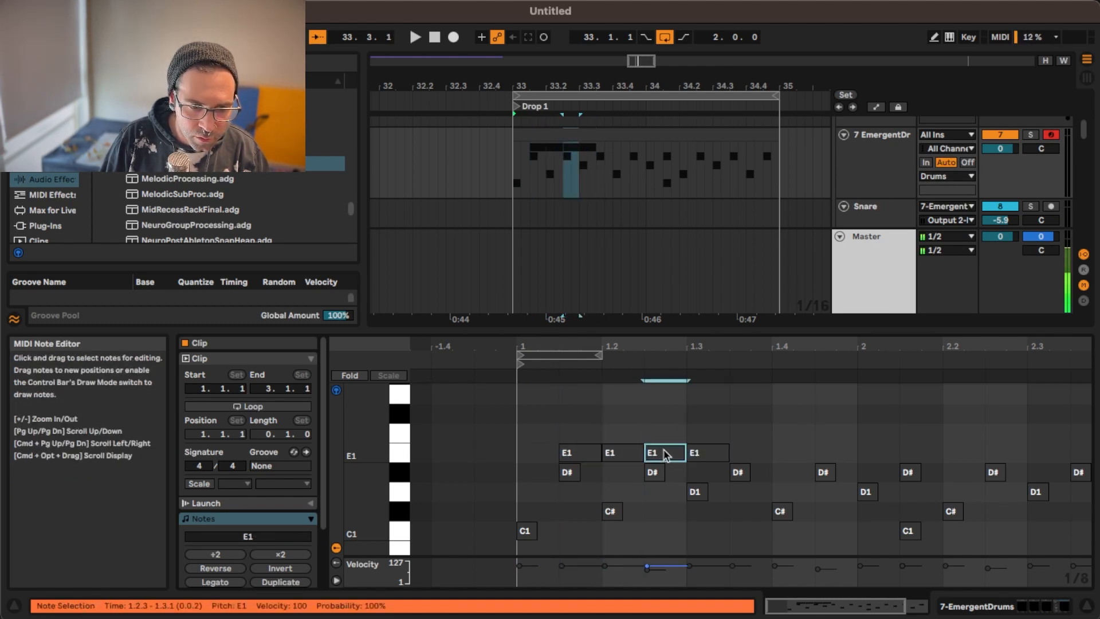
double_click(751, 454)
double_click(793, 452)
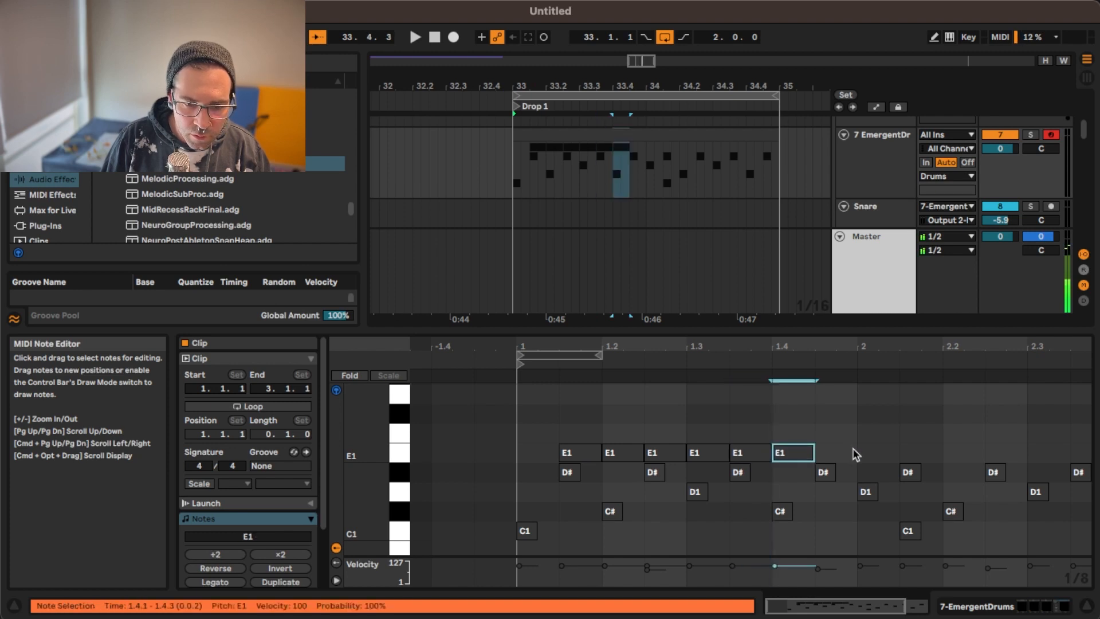
double_click(846, 454)
Continue the eighth-long E1 notes through the clip's second bar, from 2.1.1 to 2.4.3
key("space")
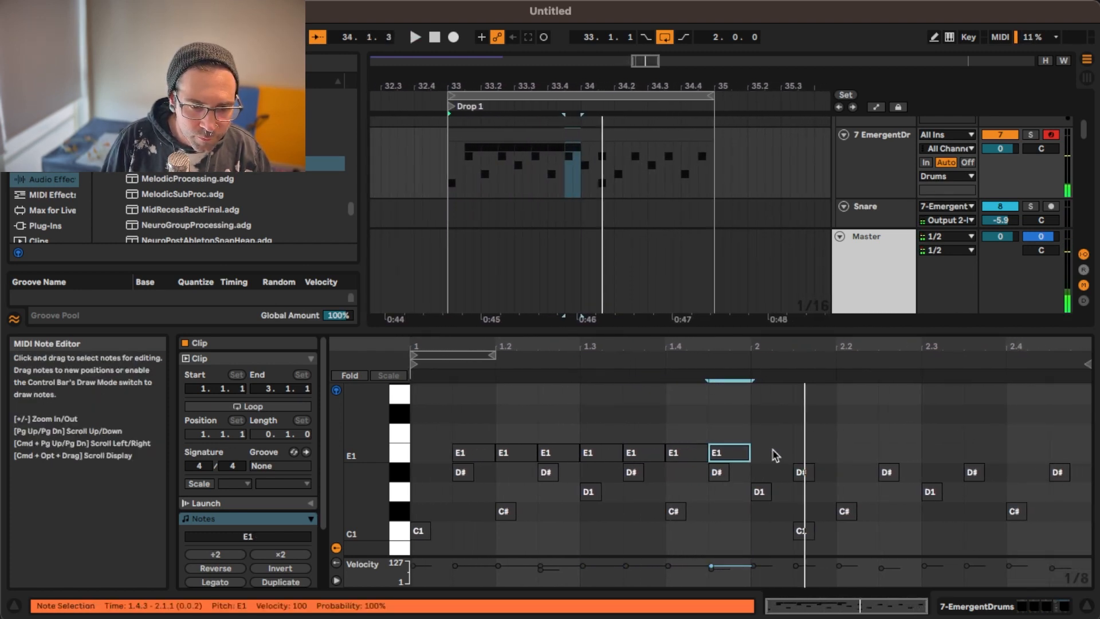
key("super+d")
key("super+d")
key("super+d")
key("super+d")
key("super+d")
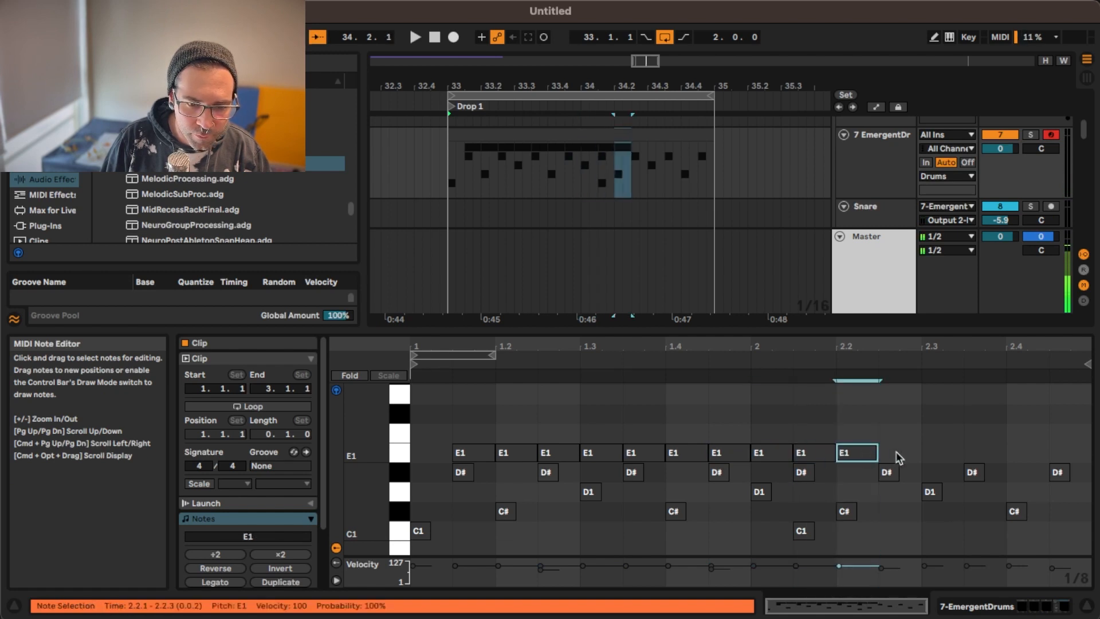
key("super+d")
key("super+d")
key("super+d")
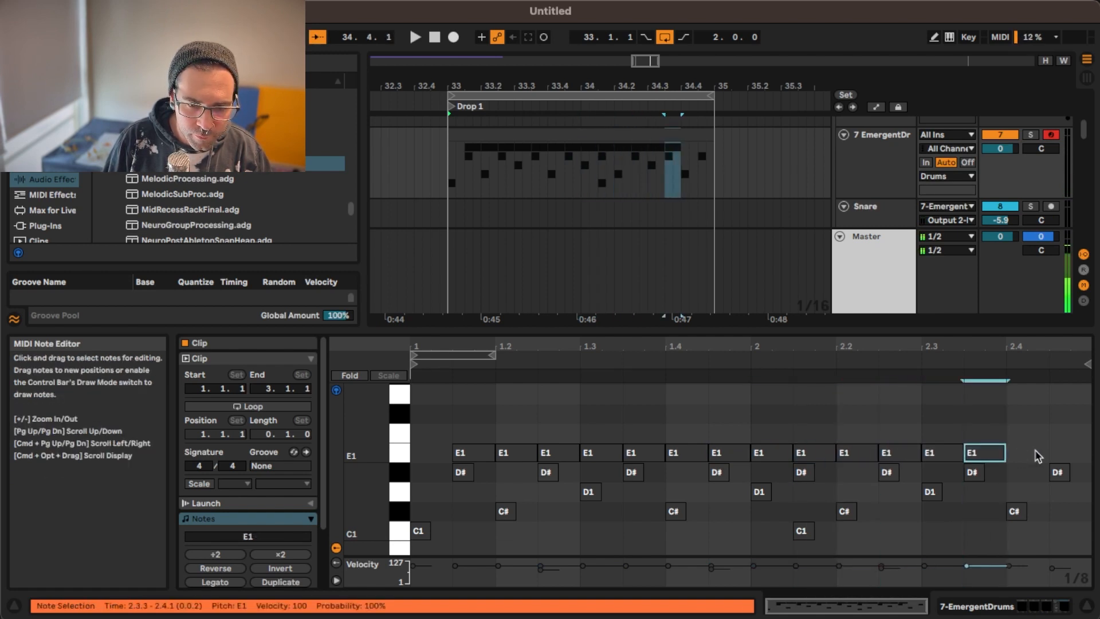
Play back the cymbal pattern and add an eighth-long E1 note at 1.1.1
key("space")
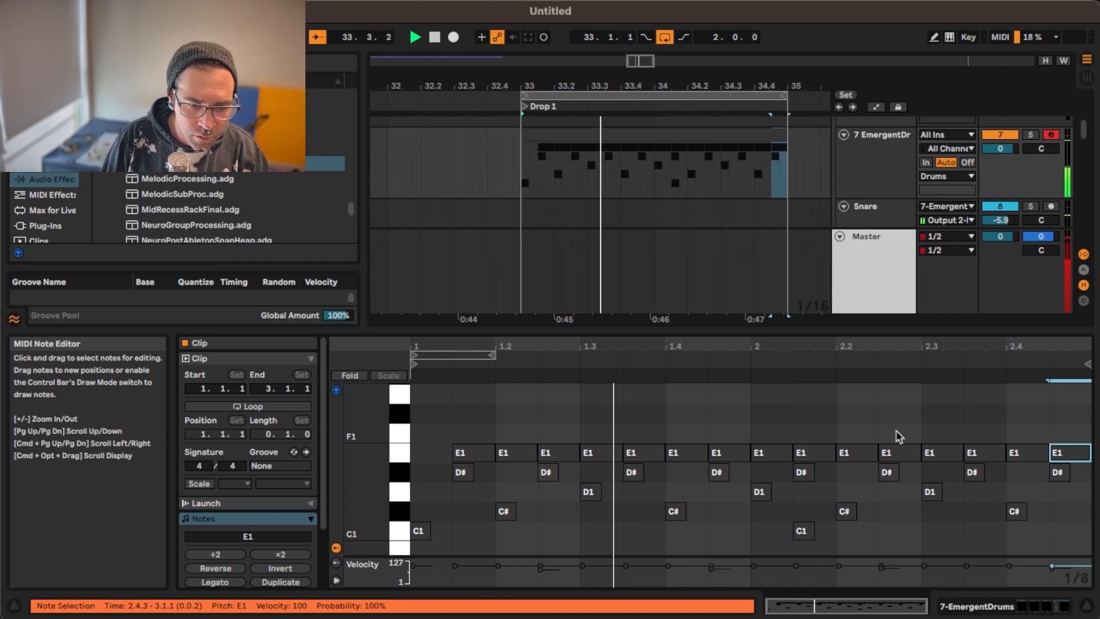
key("space")
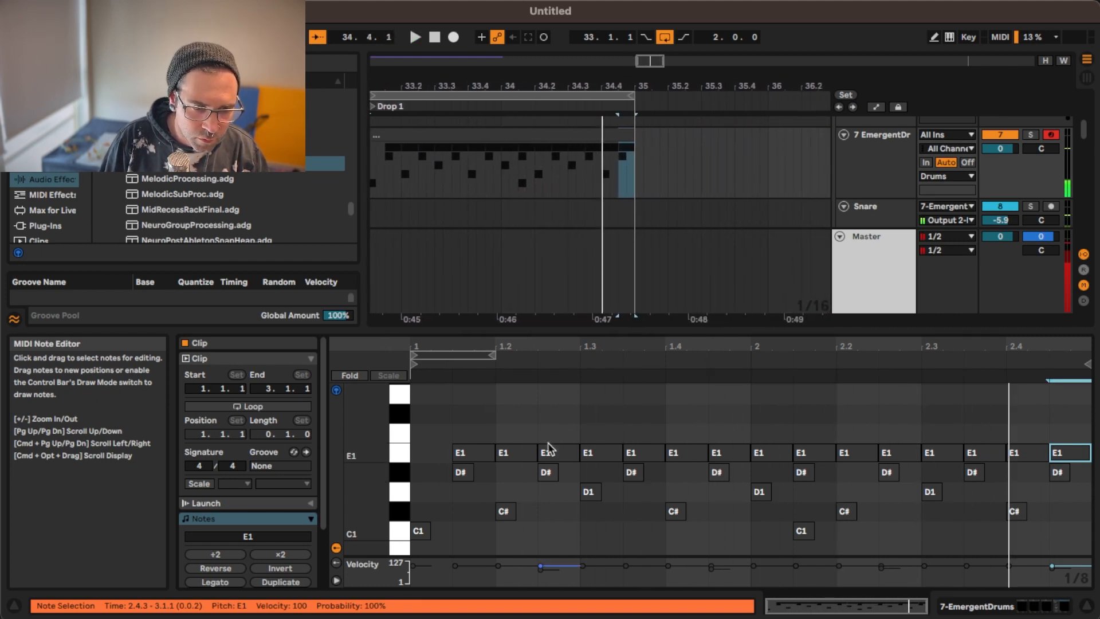
left_click(598, 453)
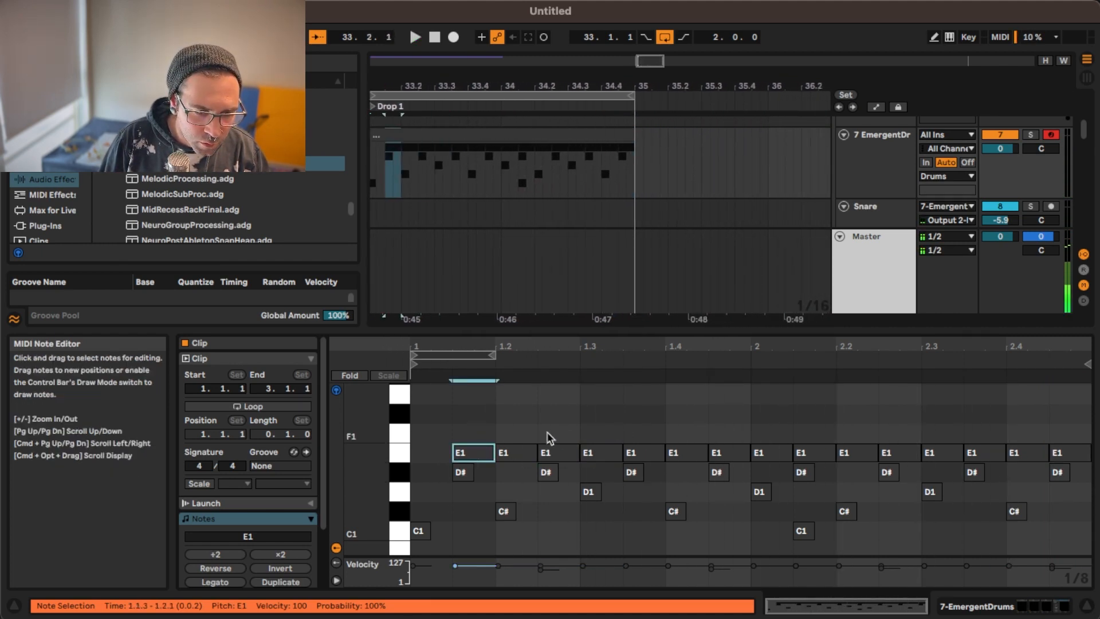
double_click(431, 452)
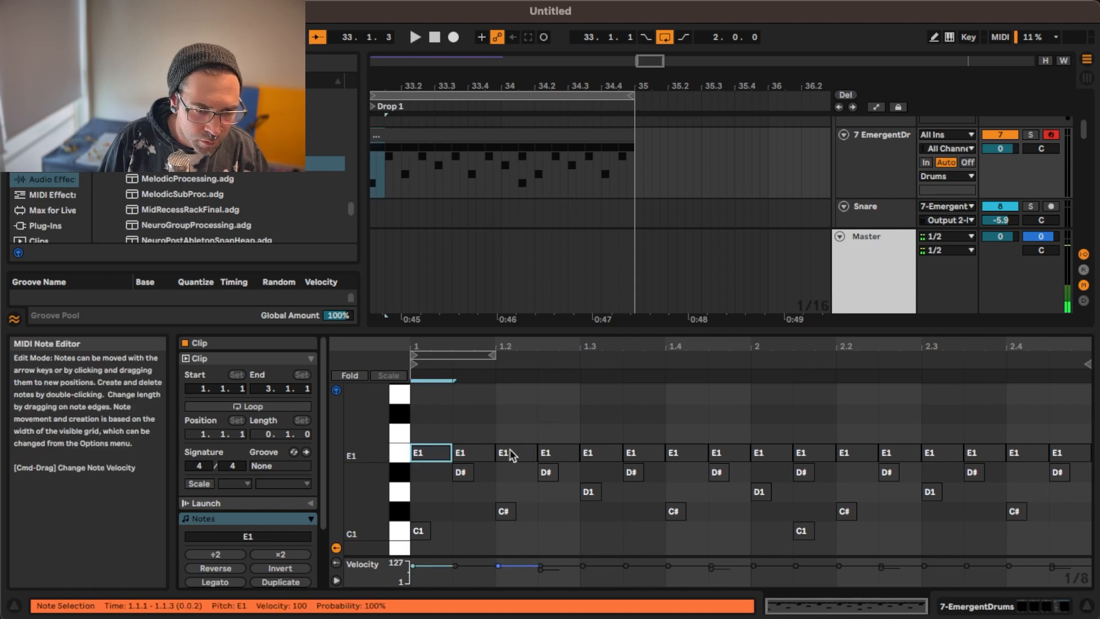
Lower the E1 velocities to about 58 at 1.1.3, 74 at 1.3.3 and 2.1.3, and 72 at 2.3.3
left_click(476, 452)
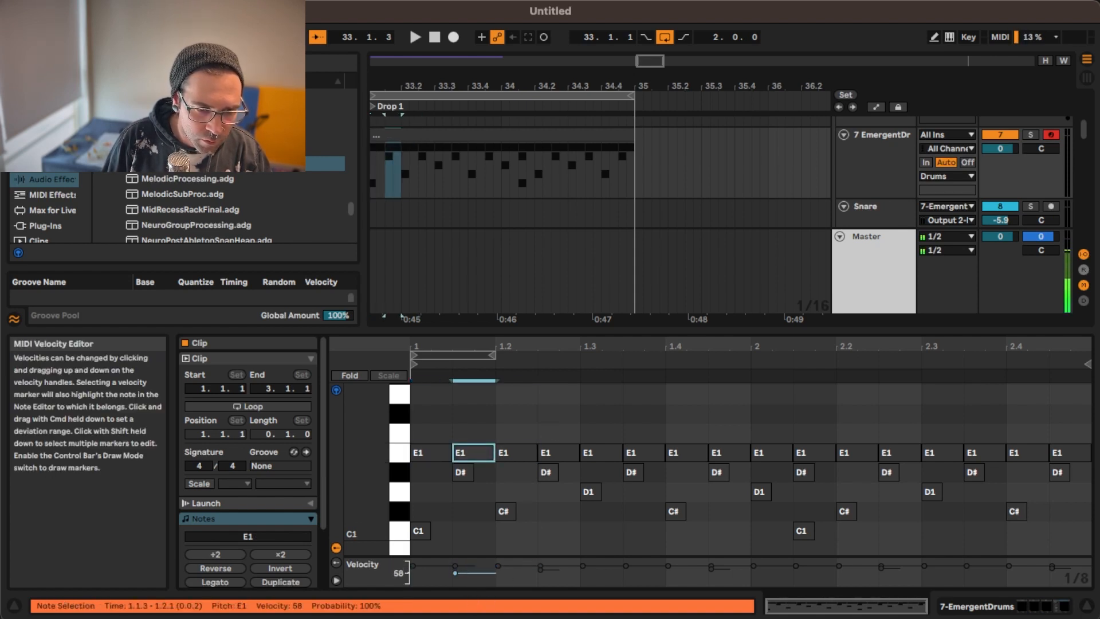
left_click(634, 455)
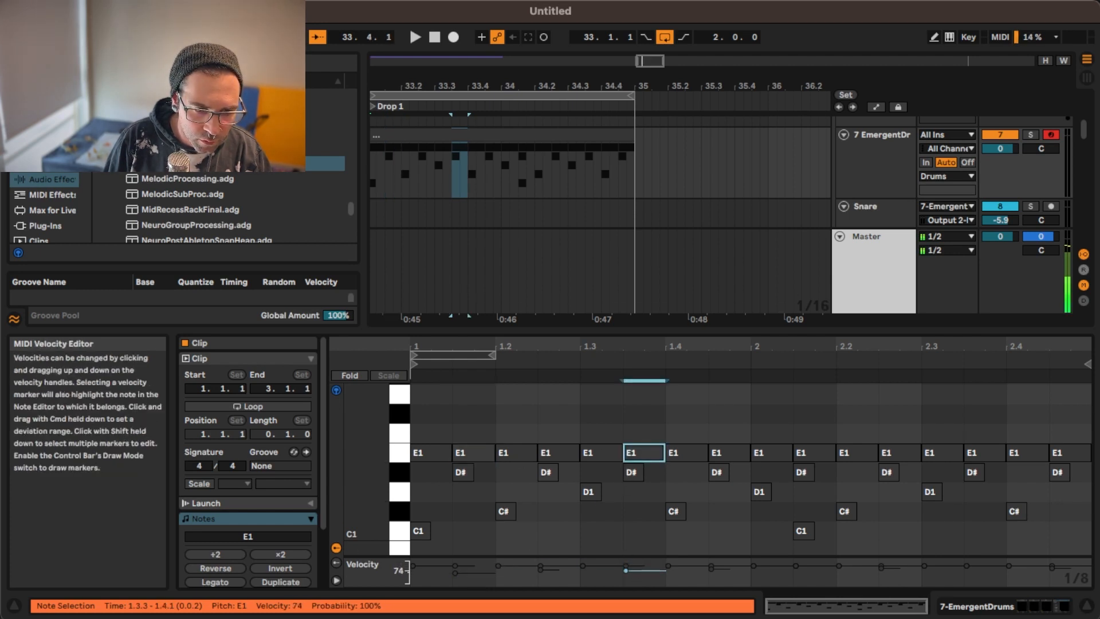
left_click(812, 456)
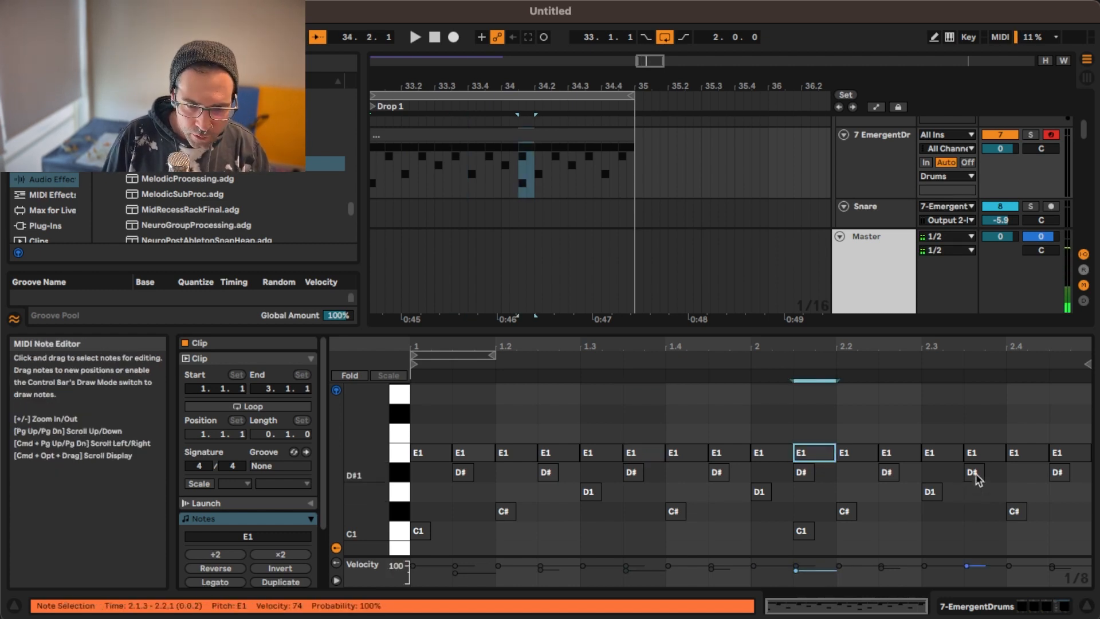
left_click(987, 454)
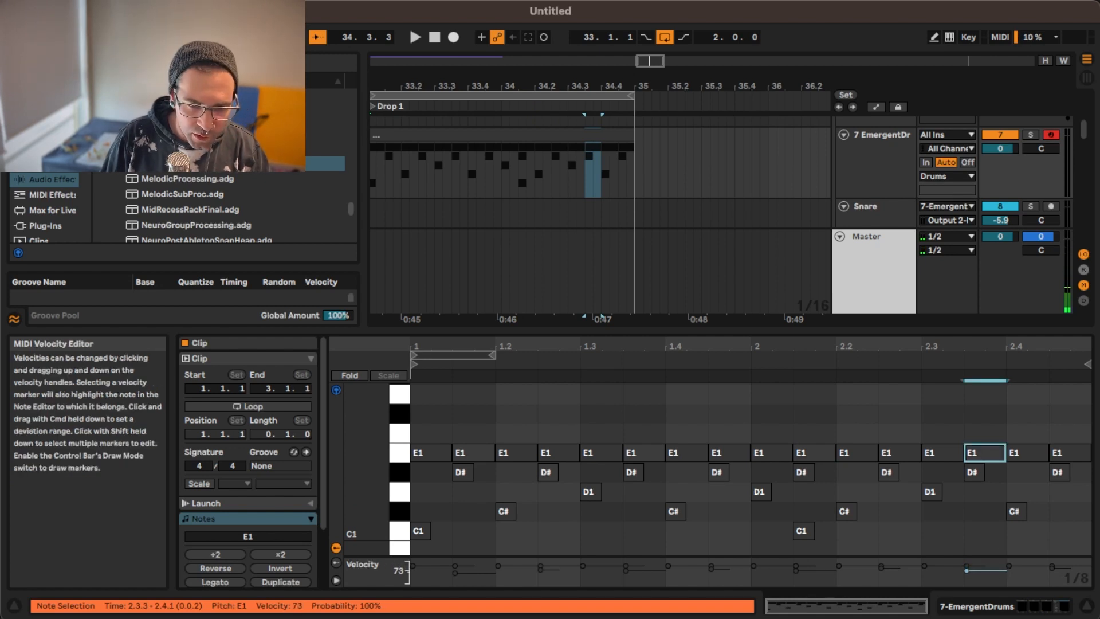
Play the loop and lower the 11 Audio cymbal track's volume to -1.1 dB
key("space")
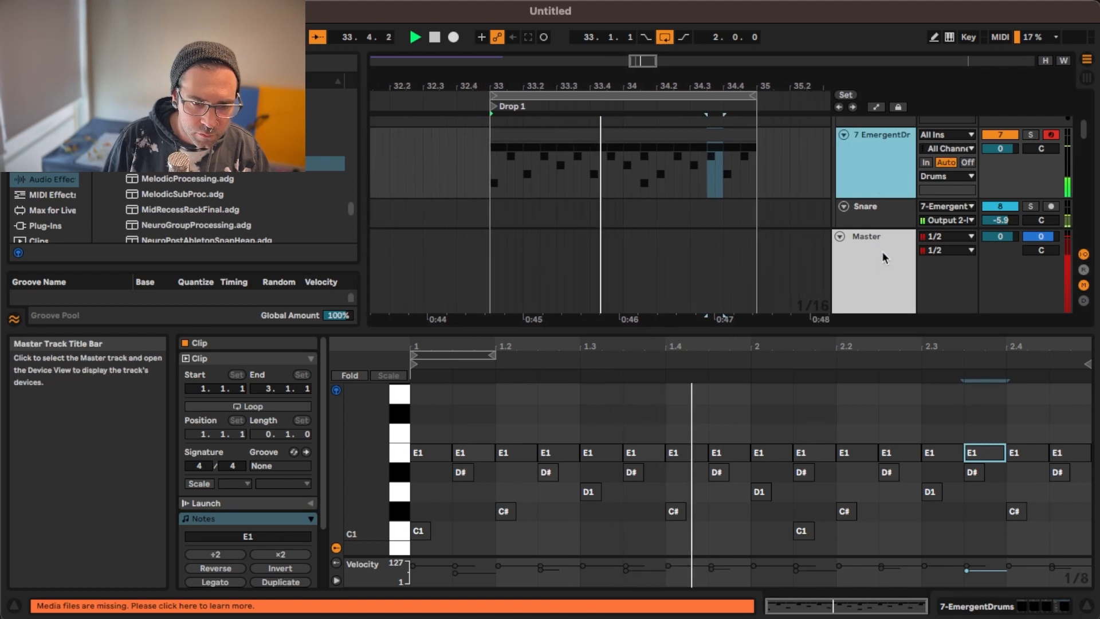
scroll(879, 158, "down", 3)
key("super+t")
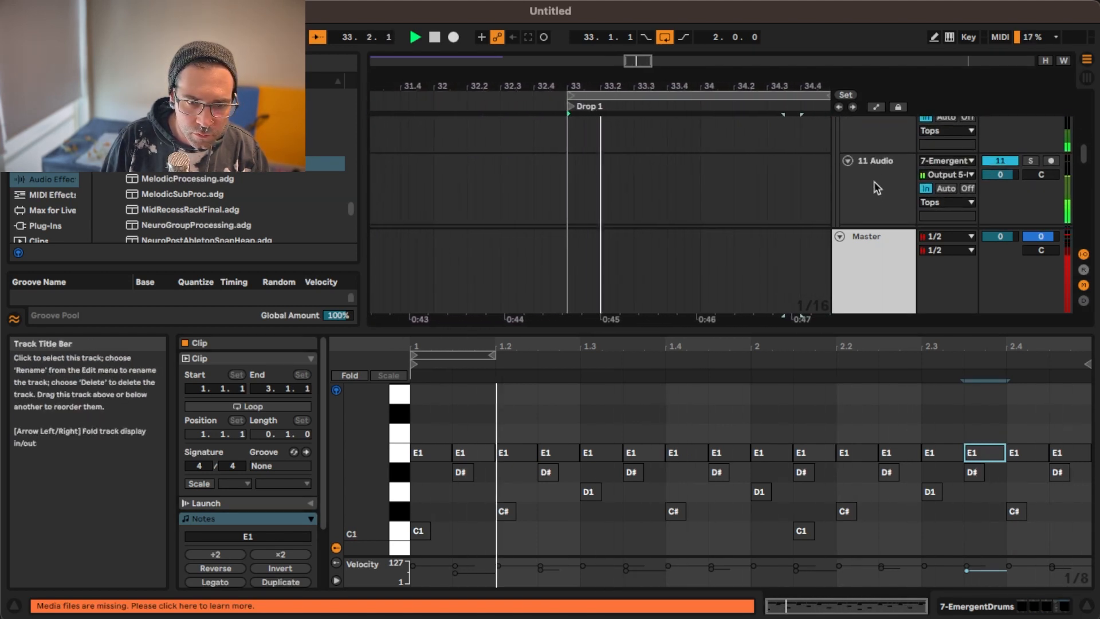
mouse_move(1001, 170)
left_mouse_down()
mouse_move(1000, 229)
mouse_move(1000, 175)
left_mouse_up()
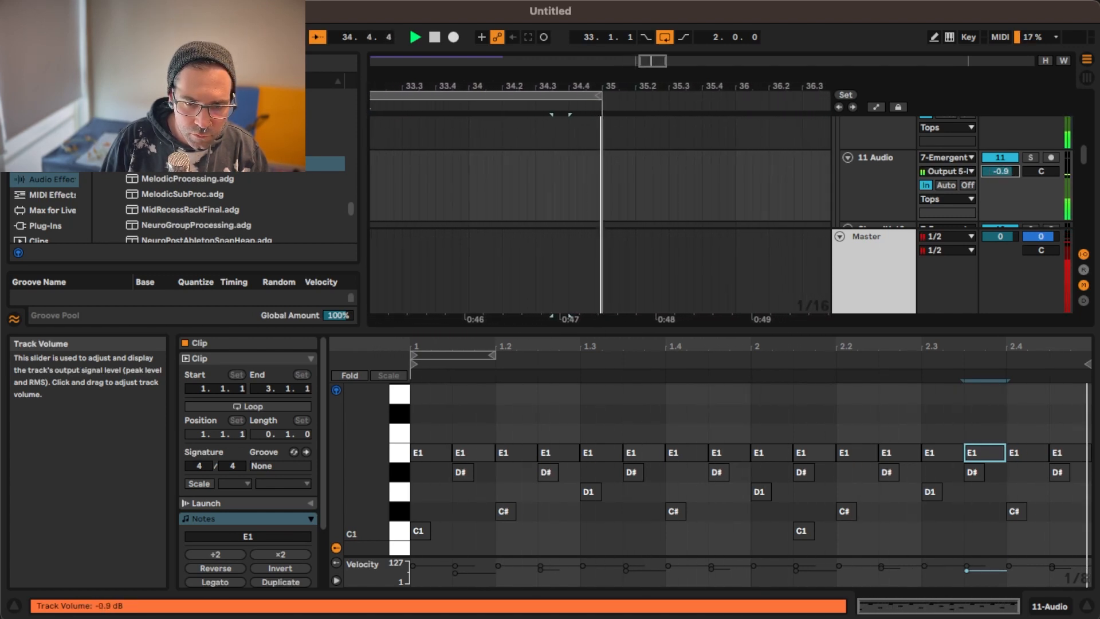
Solo the 11 Audio track and set the velocity of the E1 note at 1.1.3 to 40
left_click(1029, 160)
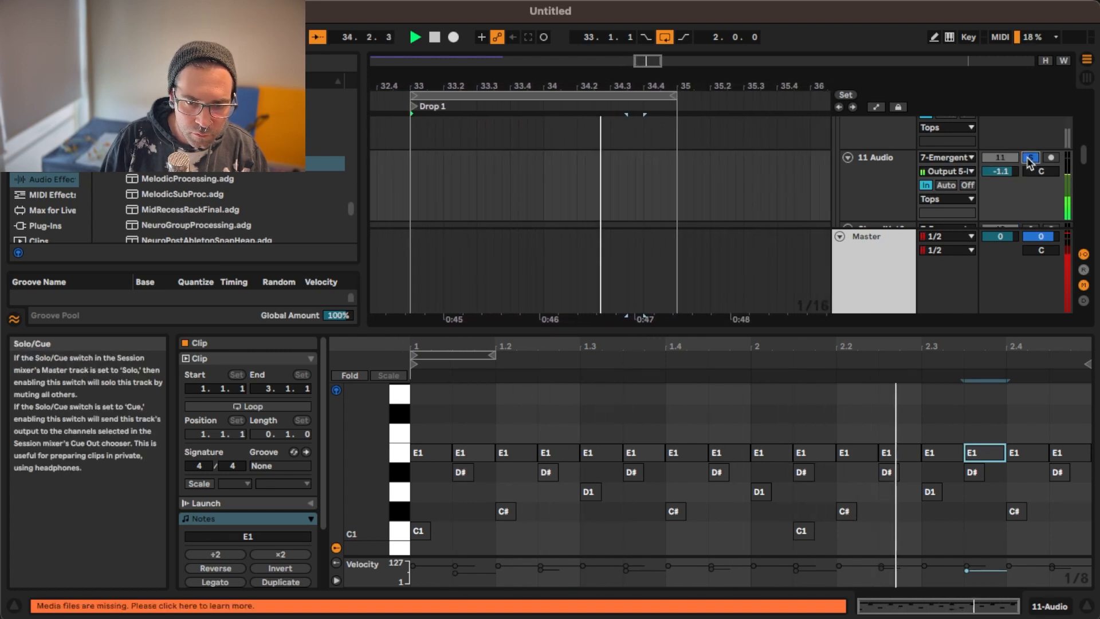
left_click(881, 170)
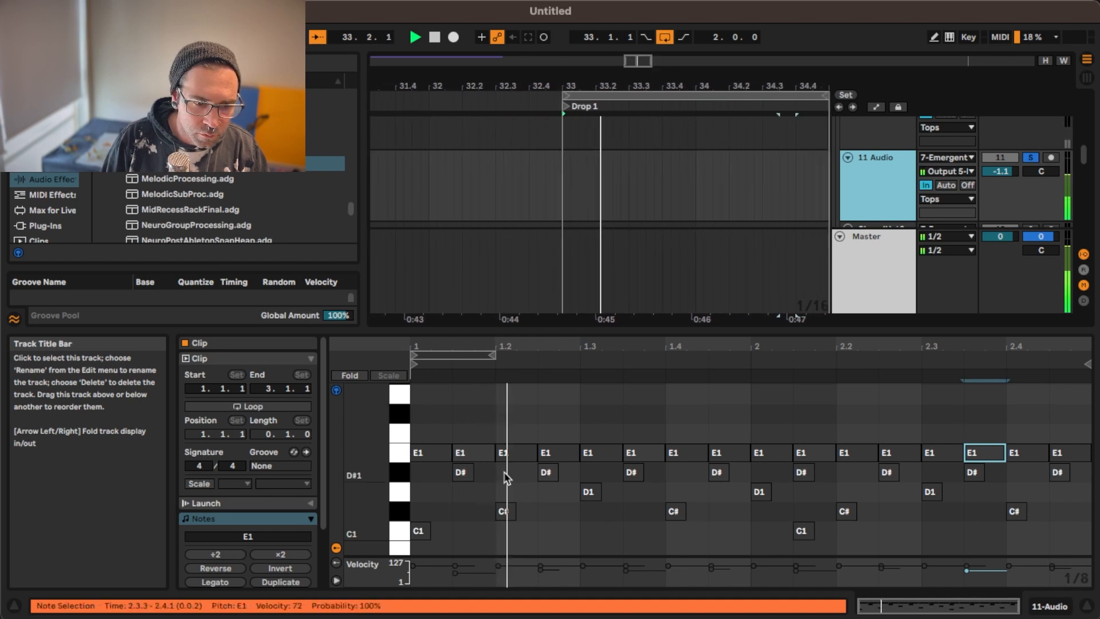
left_click(464, 454)
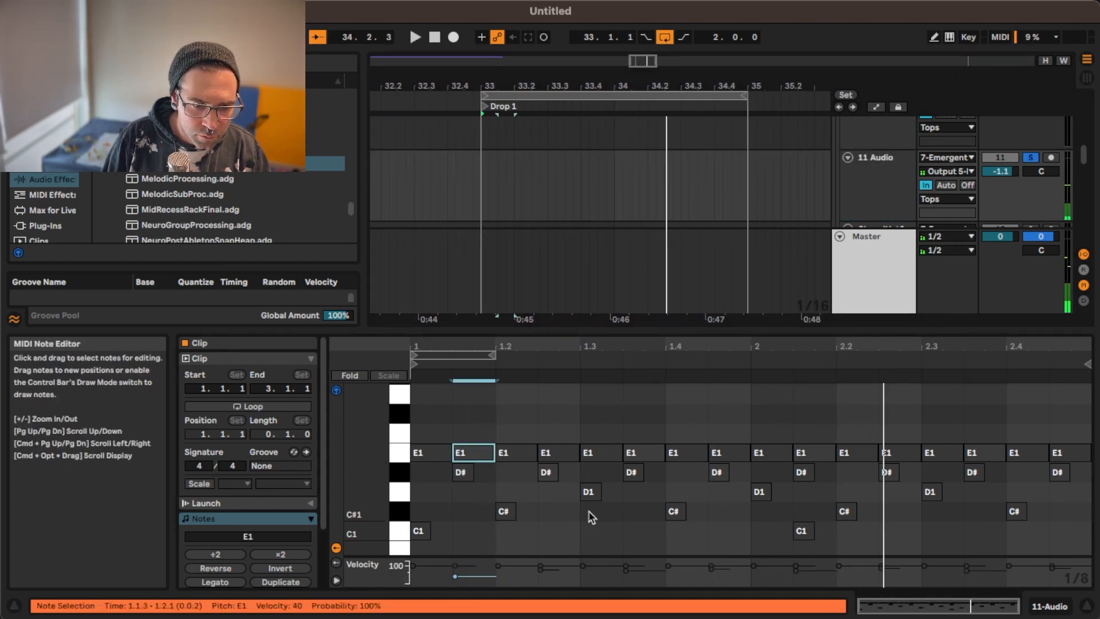
Set the E1 note velocities to 40 at 1.3.3 and 77 at 2.2.1, and restart loop playback
left_click(515, 453)
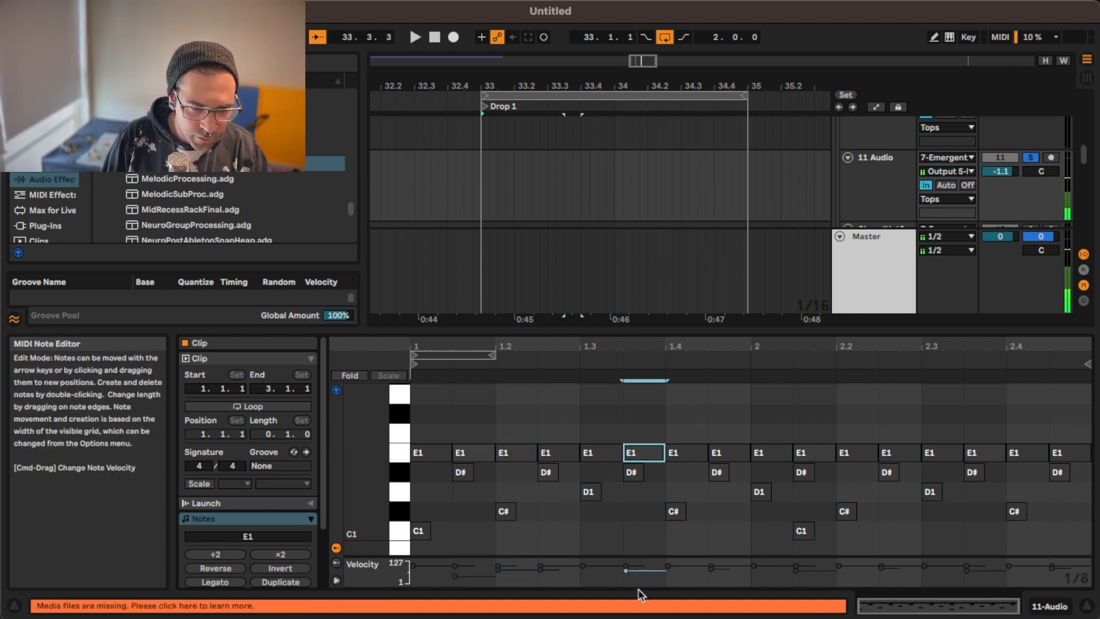
left_click(648, 573)
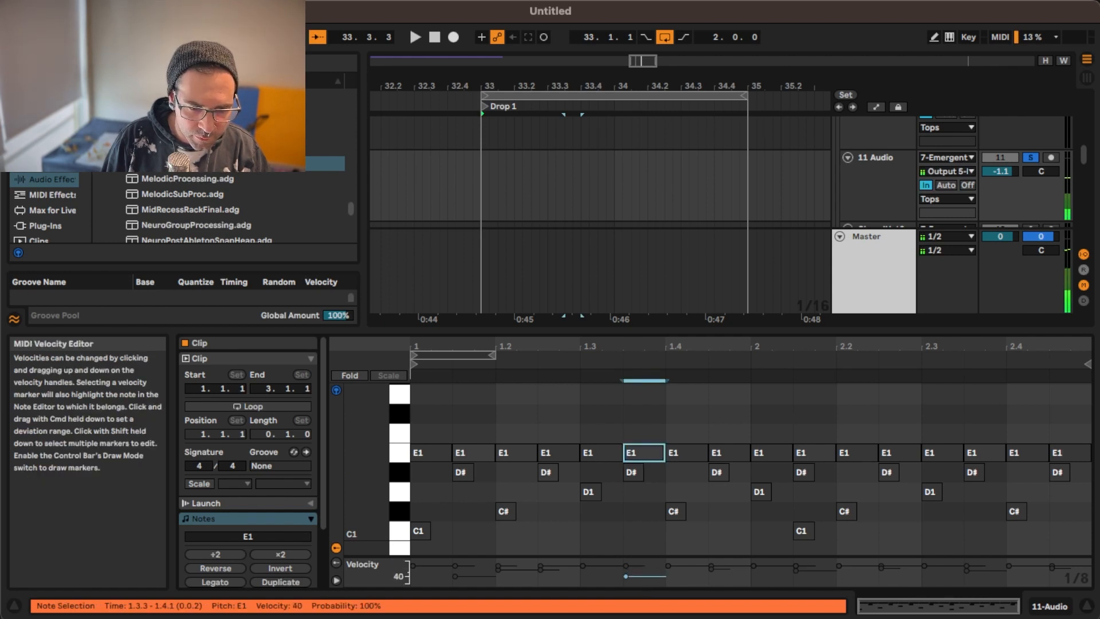
left_click(688, 454)
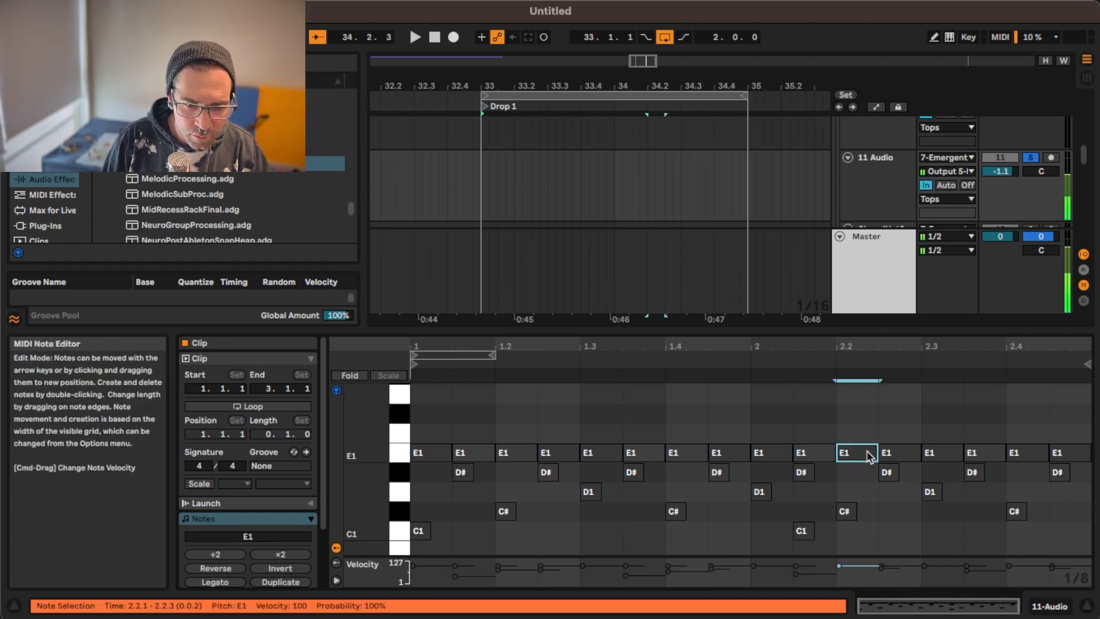
left_click_drag(845, 569, 845, 570)
key("space")
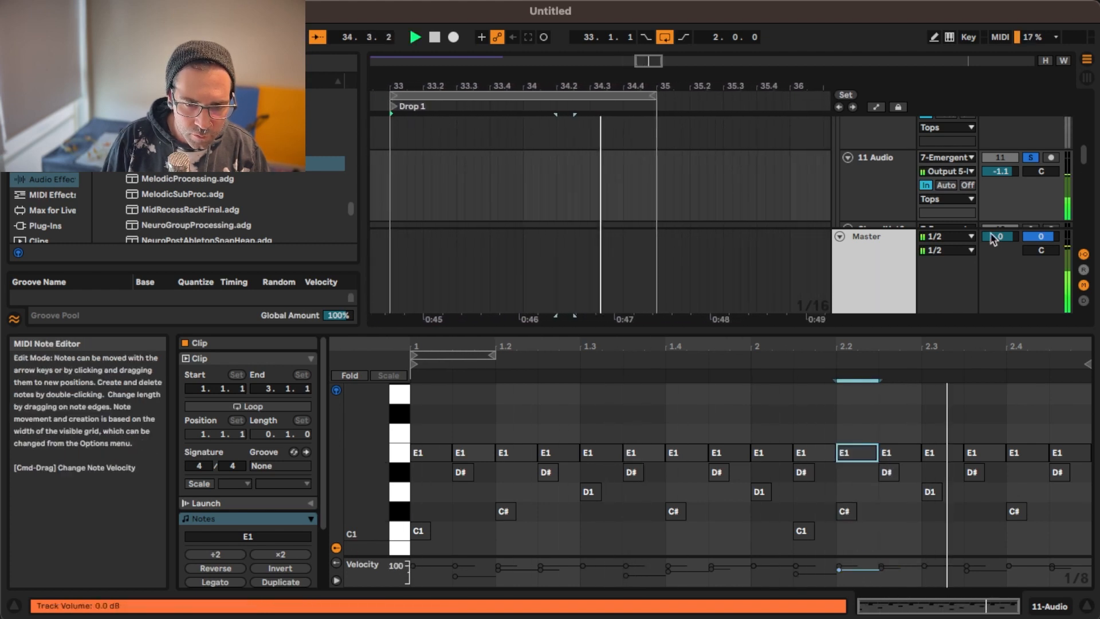
Unsolo the 11 Audio track and show the device chain of the Tops group
left_click(1030, 157)
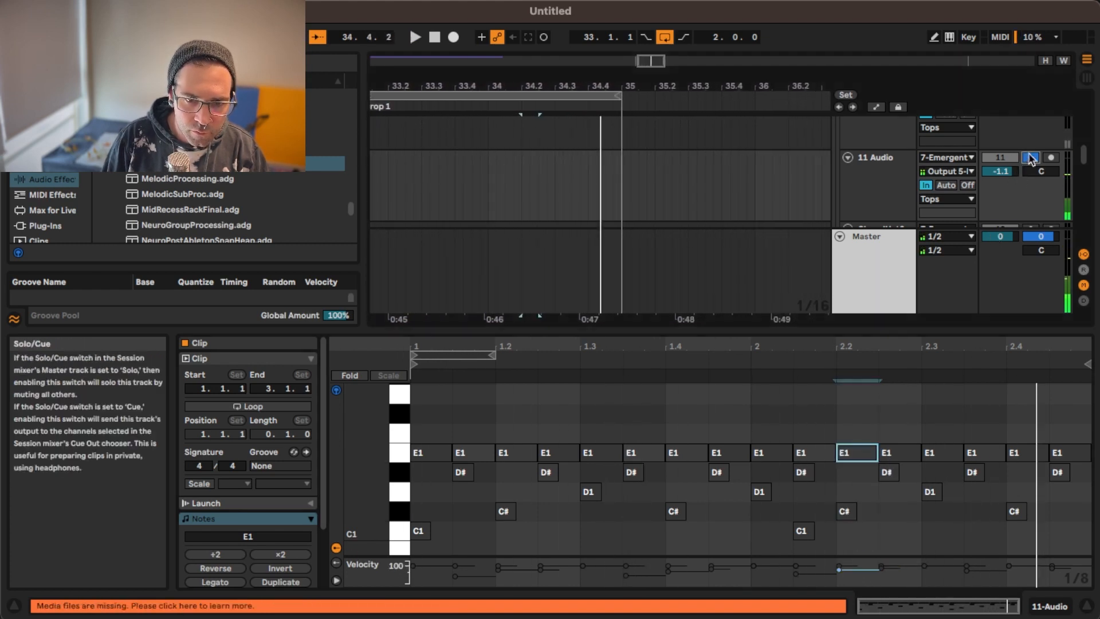
left_click(890, 169)
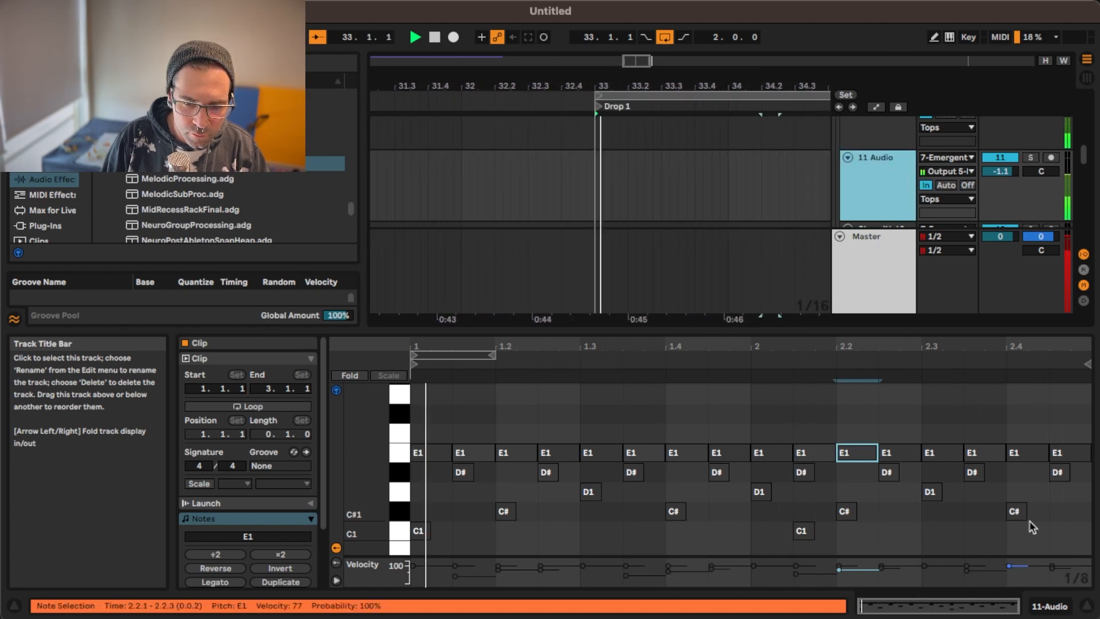
left_click(1050, 606)
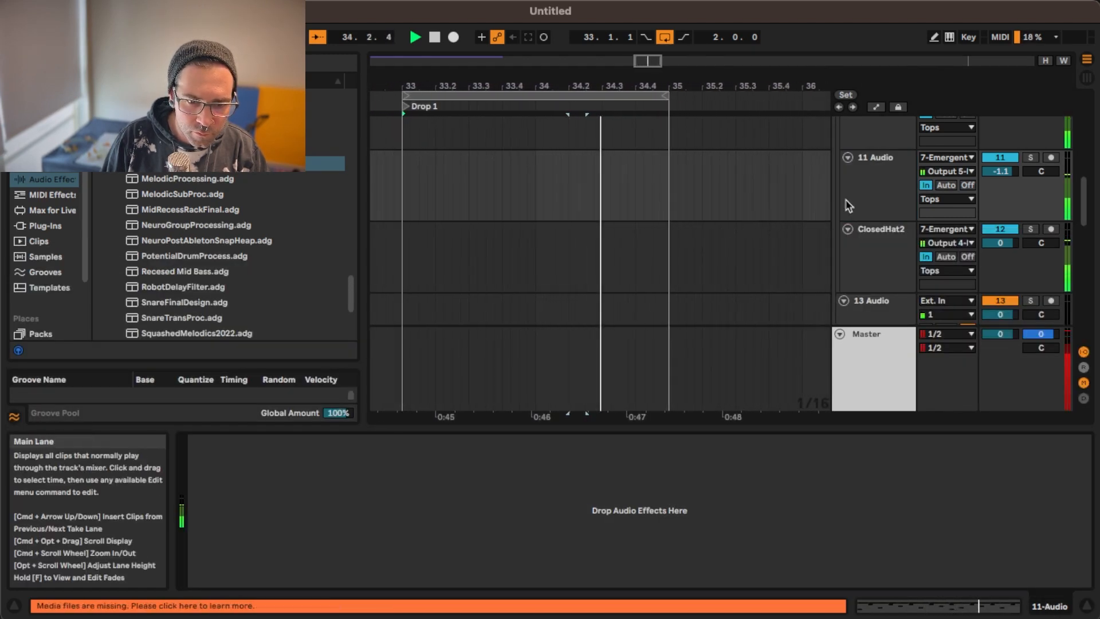
left_click(875, 180)
scroll(876, 192, "up", 2)
left_click(865, 143)
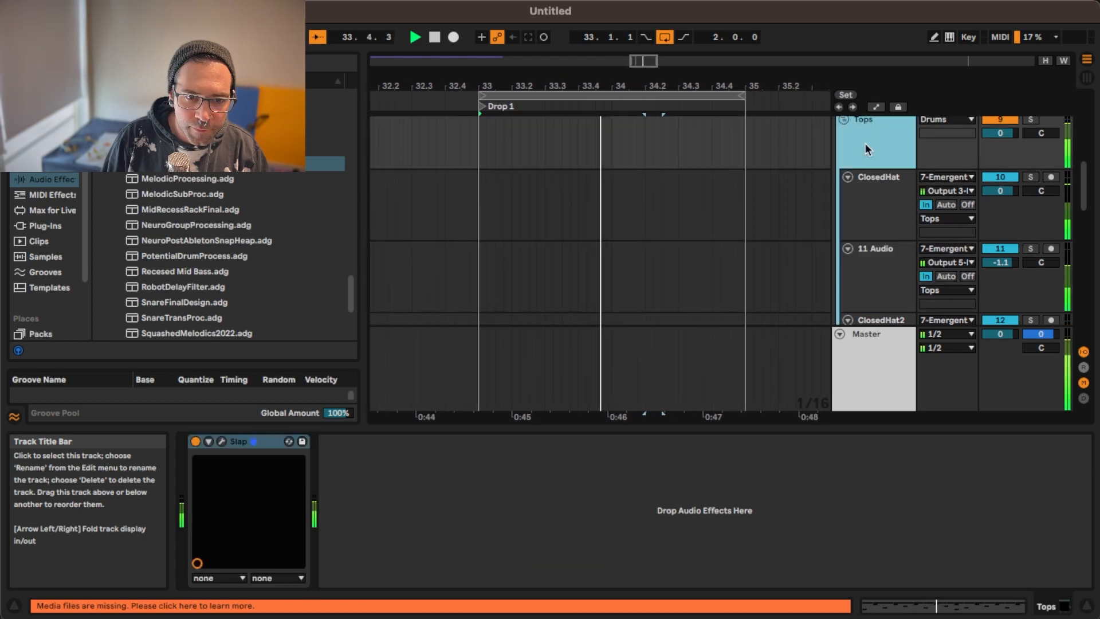
Find EQ Eight among the audio effects and add it after Slap on the Tops group
left_click(54, 182)
scroll(161, 191, "up", 15)
scroll(230, 258, "up", 10)
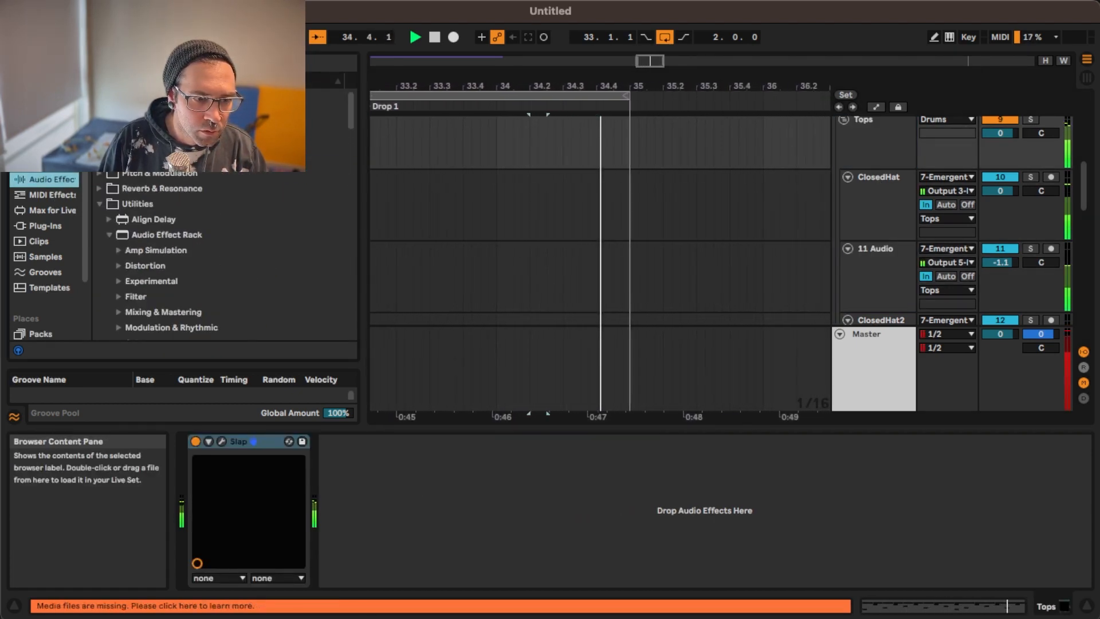
left_click(99, 204)
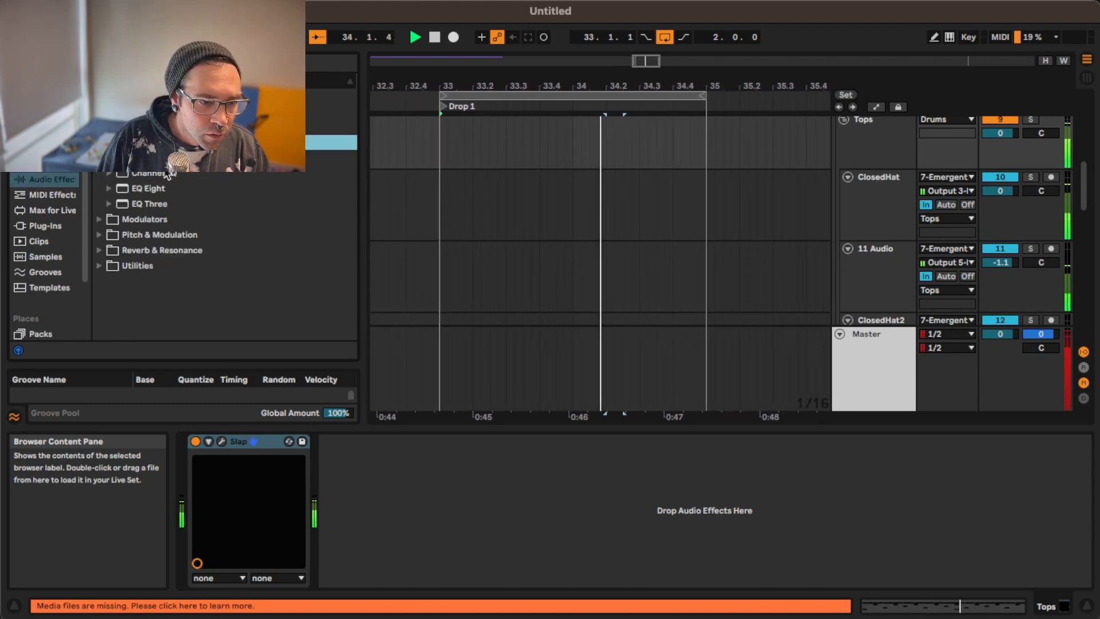
left_click(158, 189)
double_click(150, 192)
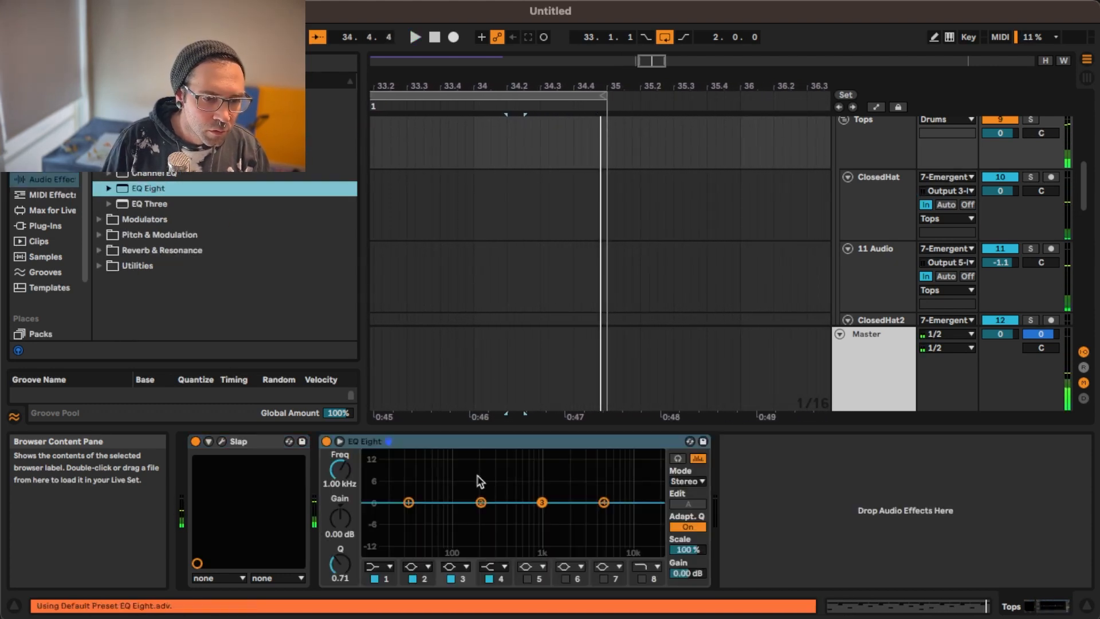
In EQ Eight, make band 1 a steep low cut at about 408 Hz with Q 0.63, and boost band 4 by 1.61 dB at 6.25 kHz during playback
key("space")
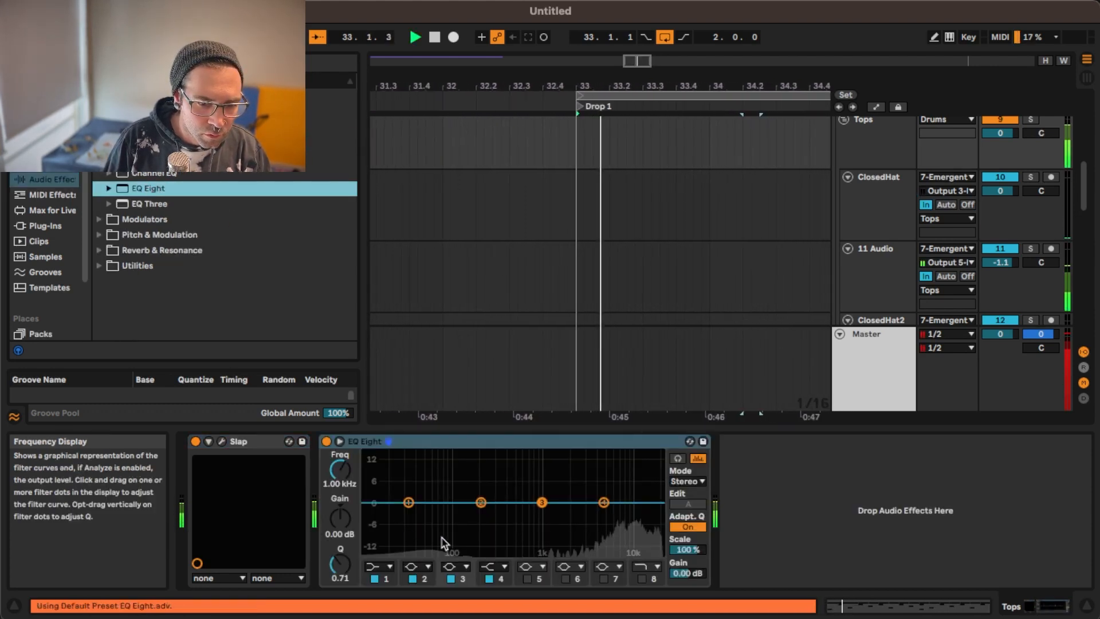
key("space")
left_click(378, 567)
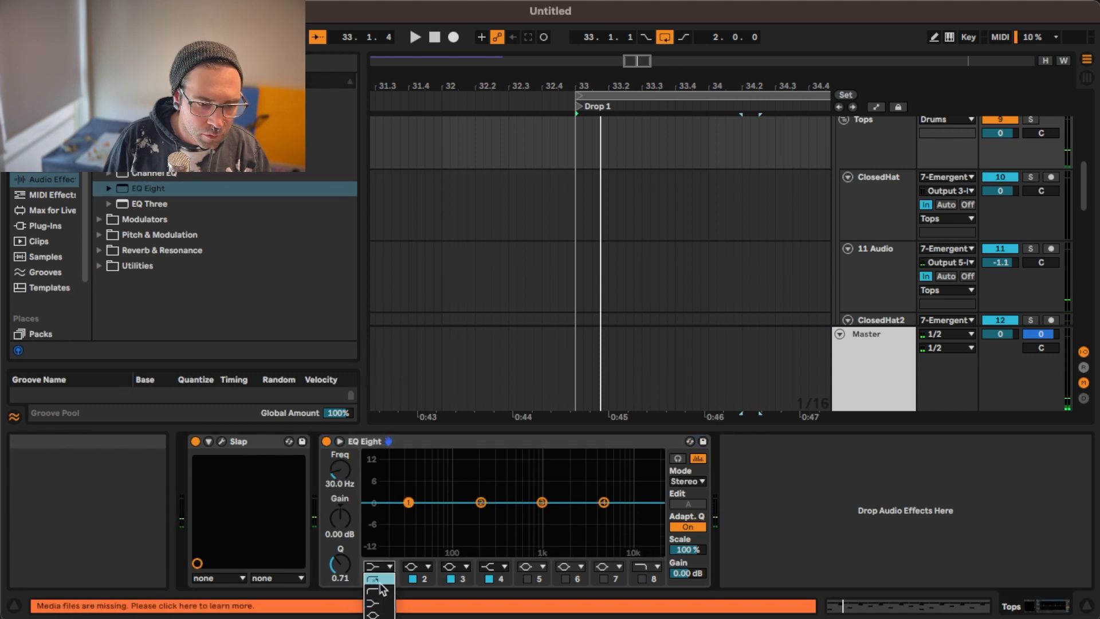
left_click(379, 581)
key("space")
left_click_drag(408, 515, 510, 515)
left_click_drag(604, 502, 612, 497)
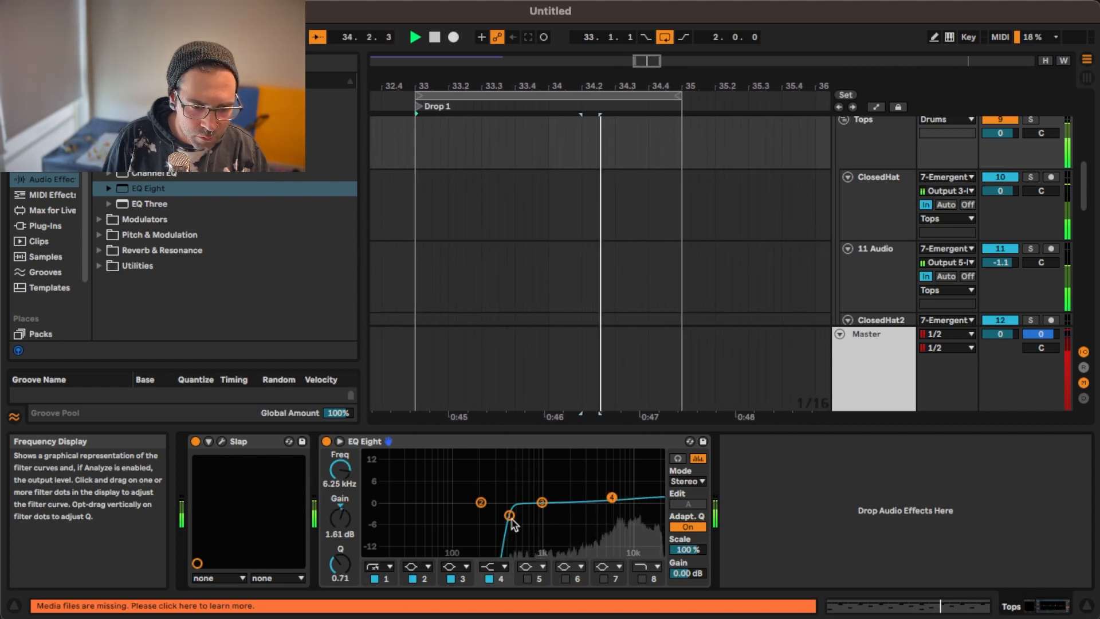
mouse_move(510, 516)
left_mouse_down()
mouse_move(523, 516)
mouse_move(508, 516)
left_mouse_up()
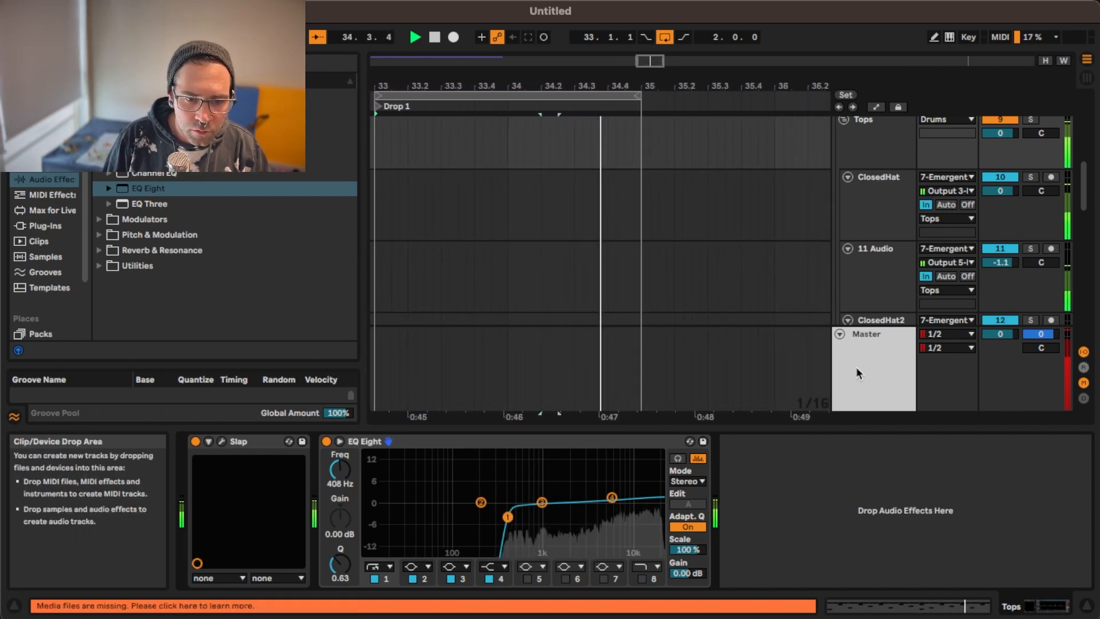
key("space")
Select the two-bar Drop 1 loop range from 33.1.1 to 35.1.1, and select the 11 Audio track
left_click(877, 352)
left_click(868, 278)
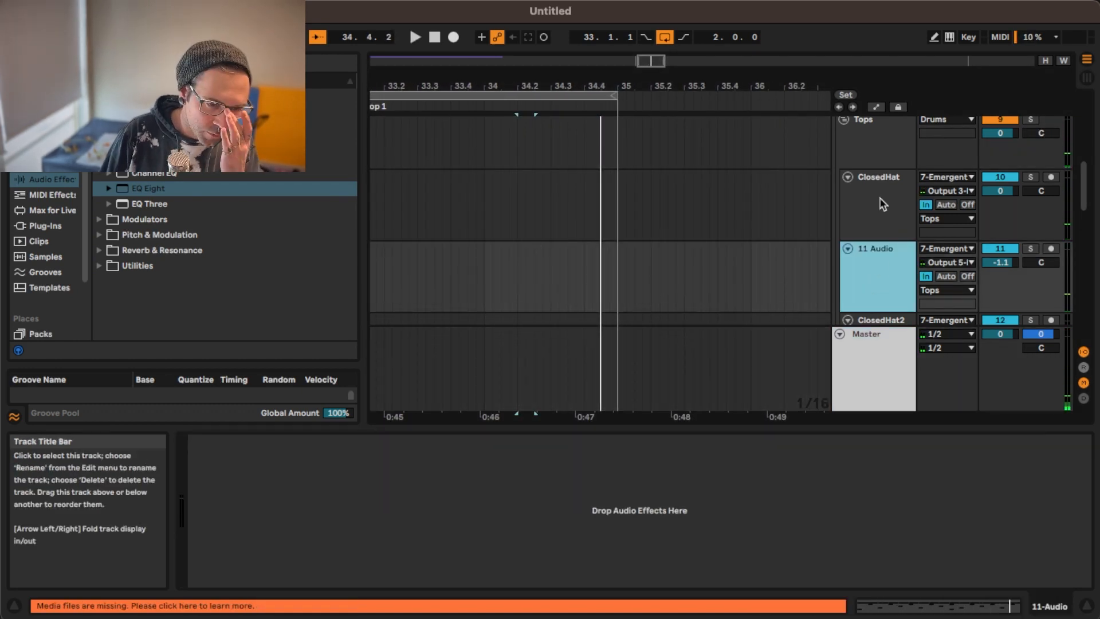
scroll(585, 180, "left", 3)
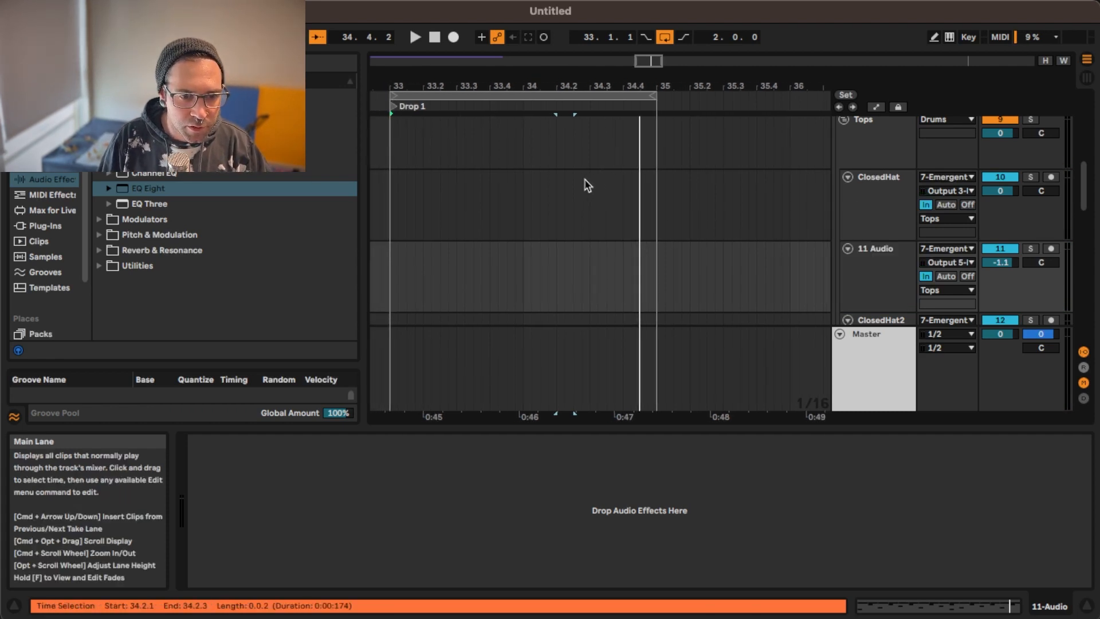
left_click(470, 95)
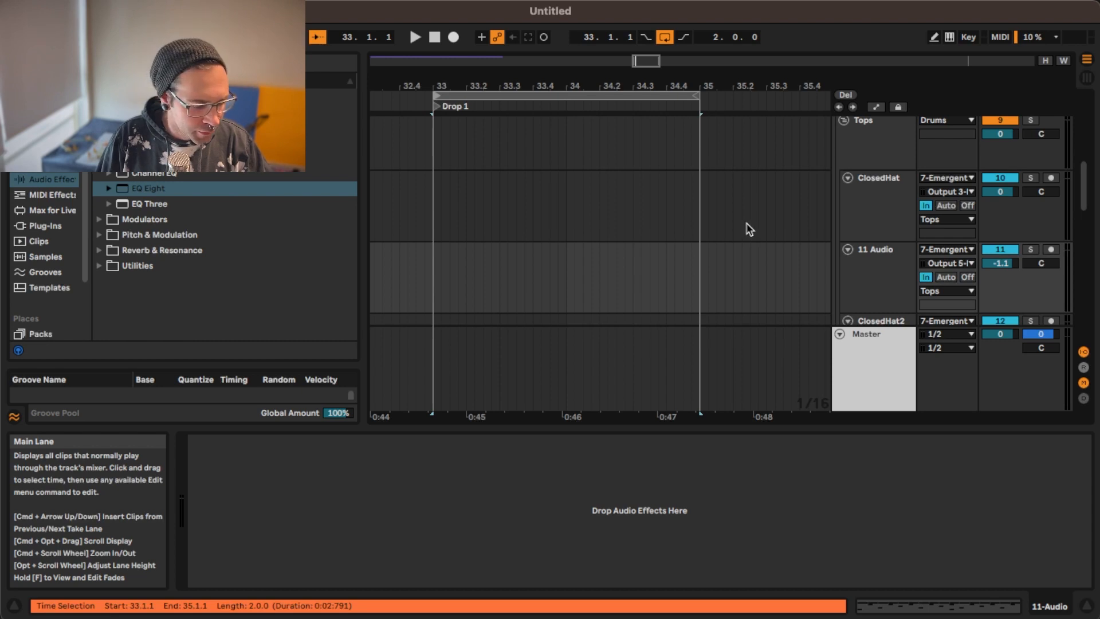
left_click(871, 214)
left_click(876, 272)
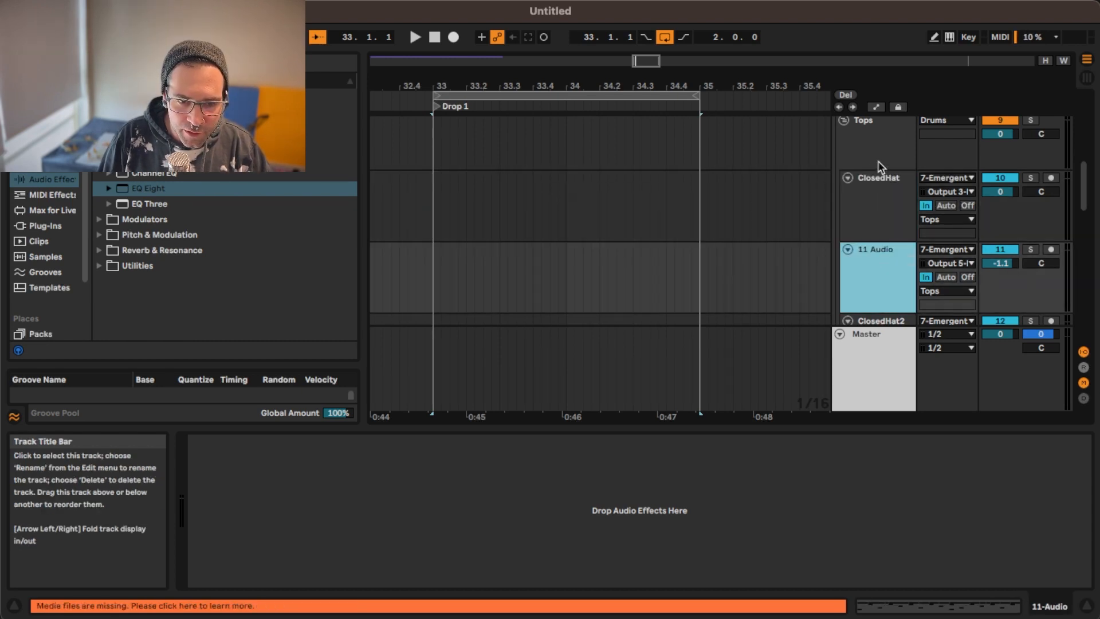
Select the 7 EmergentDrums track to show its device chain
scroll(881, 167, "up", 6)
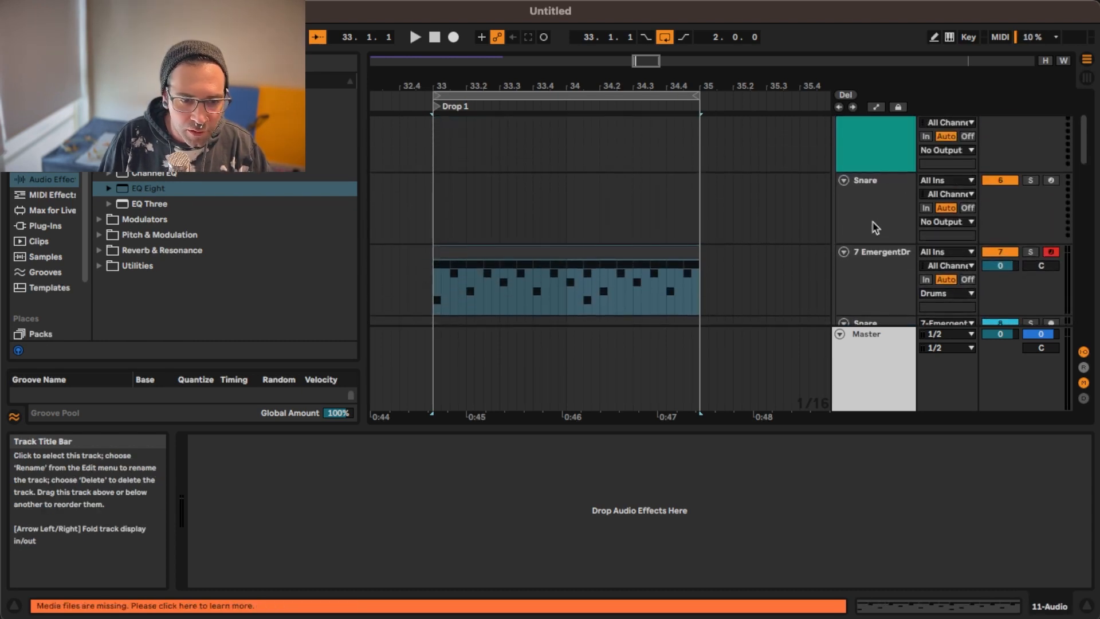
left_click(865, 281)
left_click(880, 196)
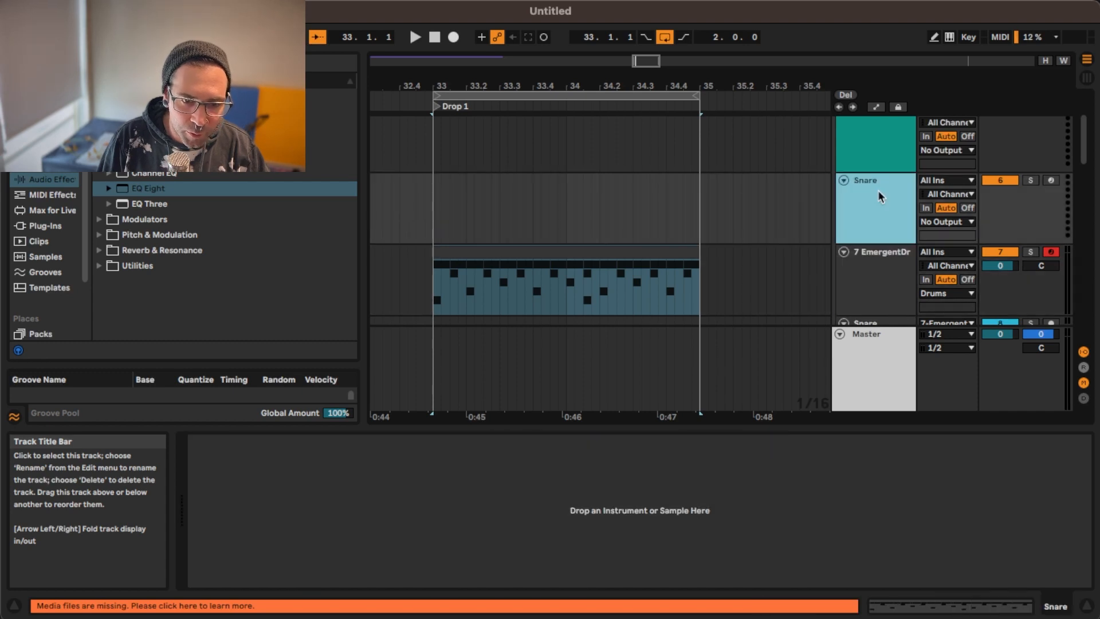
left_click(877, 281)
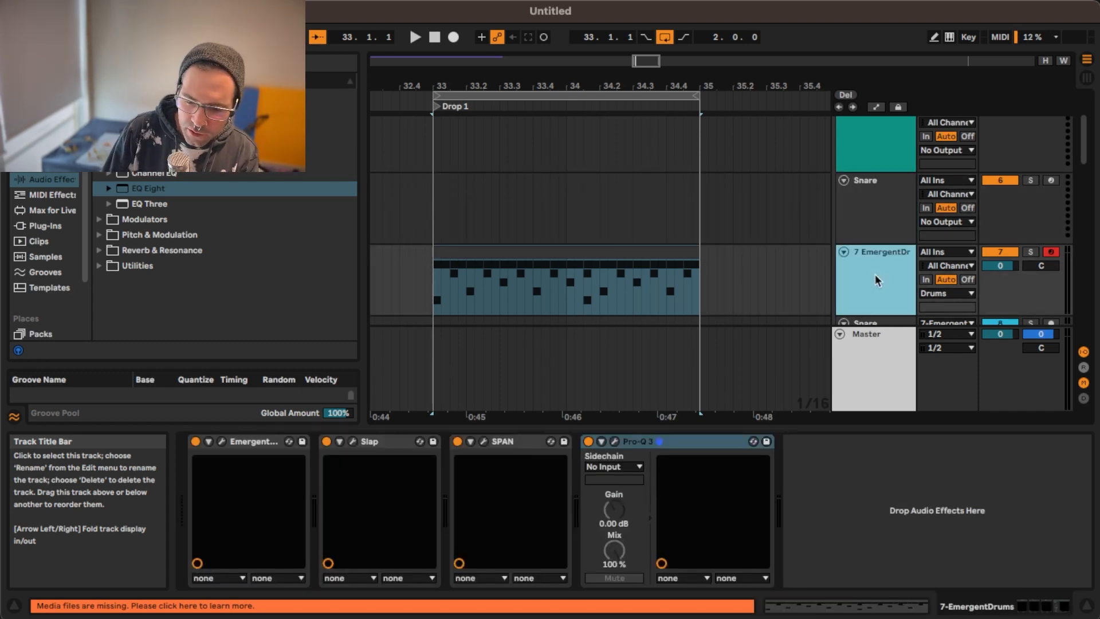